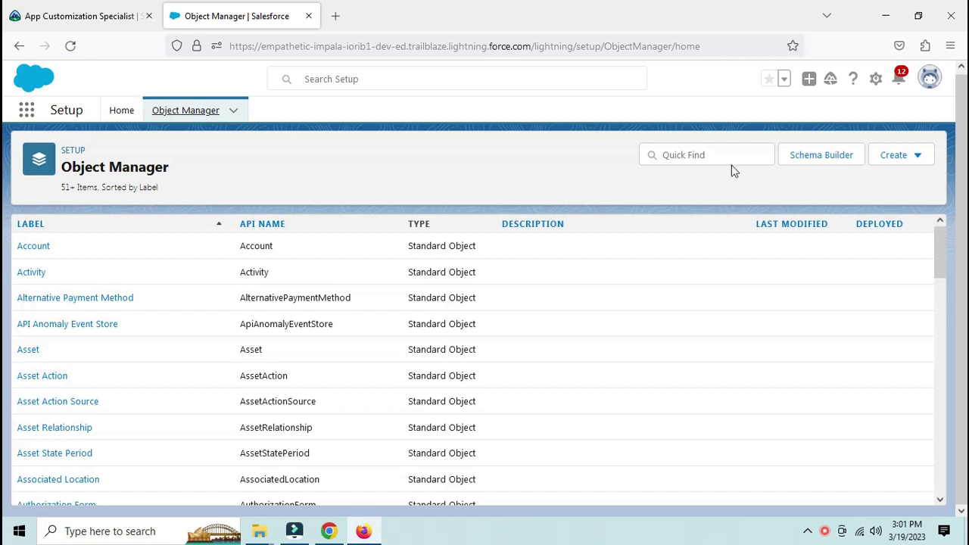
Find the Volunteer Shift Worker object by searching for "volu" and open its Fields & Relationships
{"action": "left_click", "coordinate": [720, 156]}
{"action": "type", "text": "volu"}
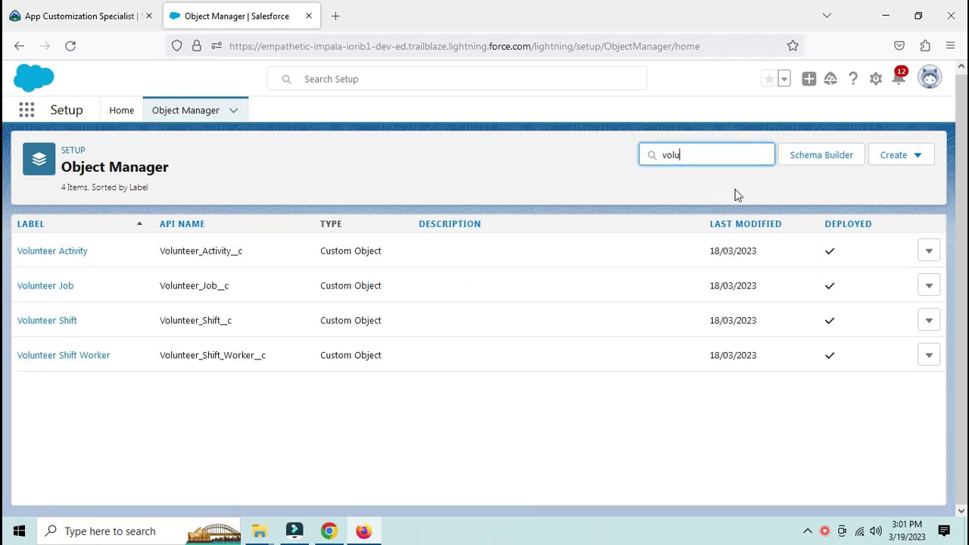
{"action": "left_click", "coordinate": [60, 355]}
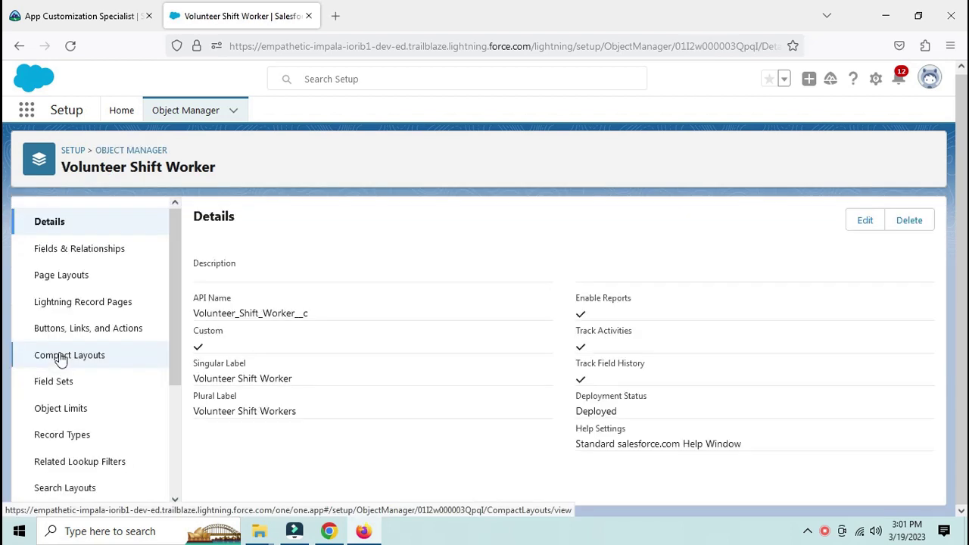
{"action": "left_click", "coordinate": [108, 252]}
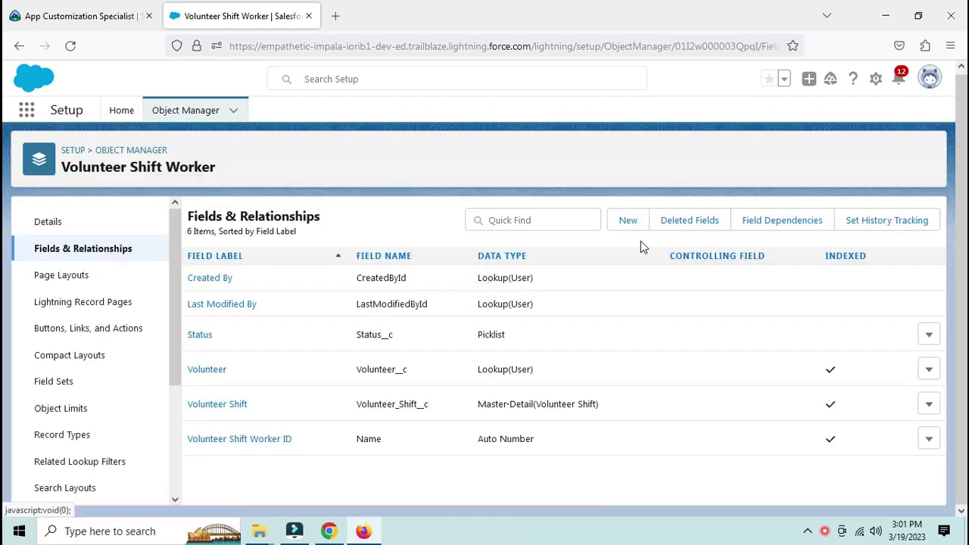
Start a new custom field on Volunteer Shift Worker with the Formula data type and continue to the output type
{"action": "left_click", "coordinate": [622, 221]}
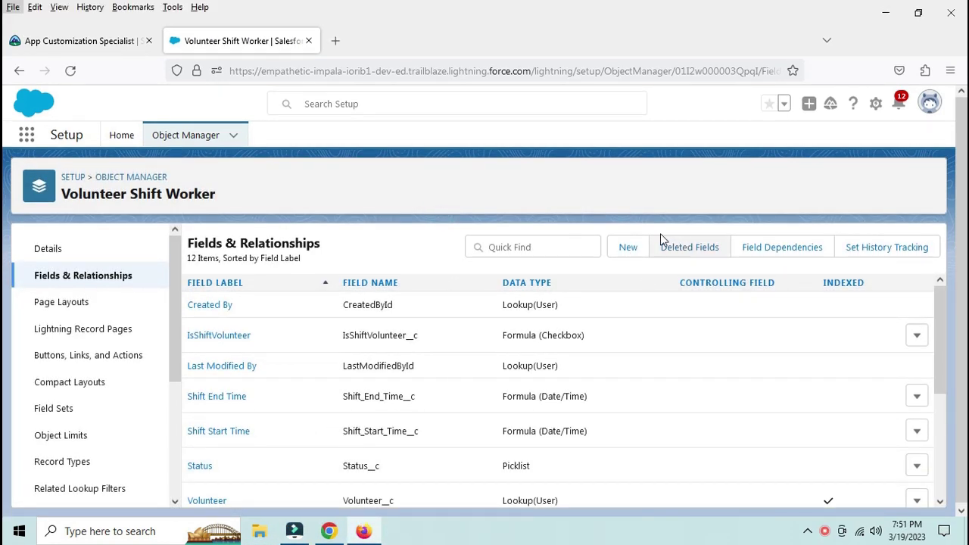
{"action": "left_click", "coordinate": [638, 250]}
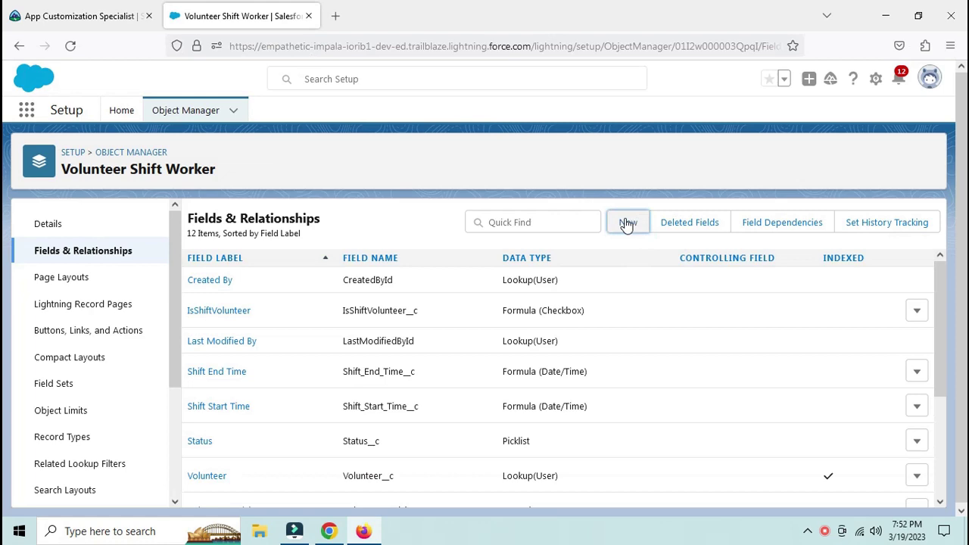
{"action": "left_click", "coordinate": [627, 223]}
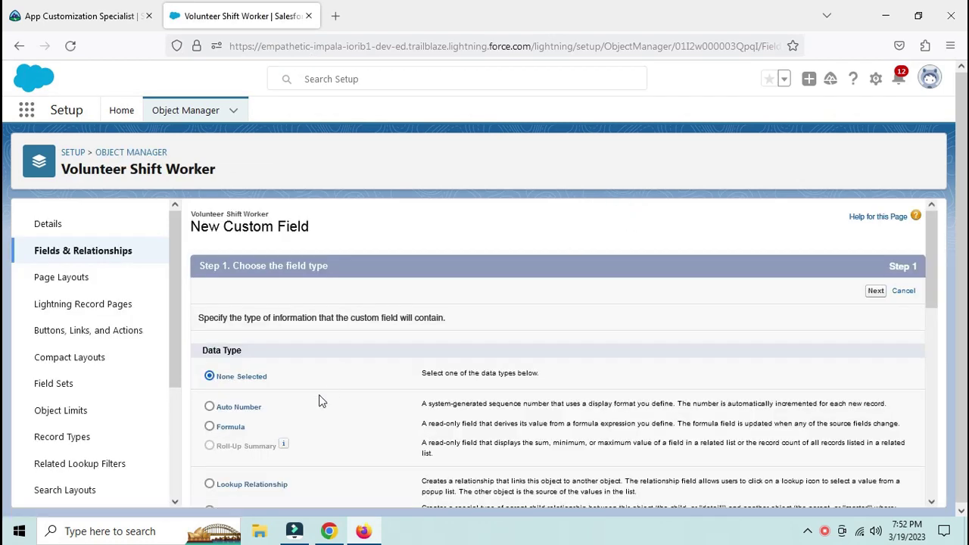
{"action": "scroll", "coordinate": [308, 406], "scroll_direction": "down", "scroll_amount": 3}
{"action": "scroll", "coordinate": [308, 411], "scroll_direction": "down", "scroll_amount": 3}
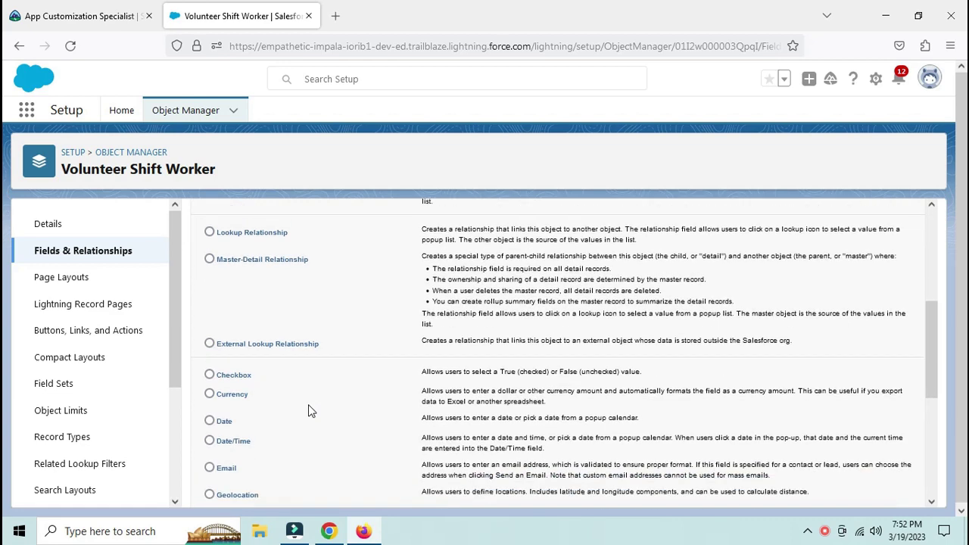
{"action": "scroll", "coordinate": [308, 411], "scroll_direction": "up", "scroll_amount": 4}
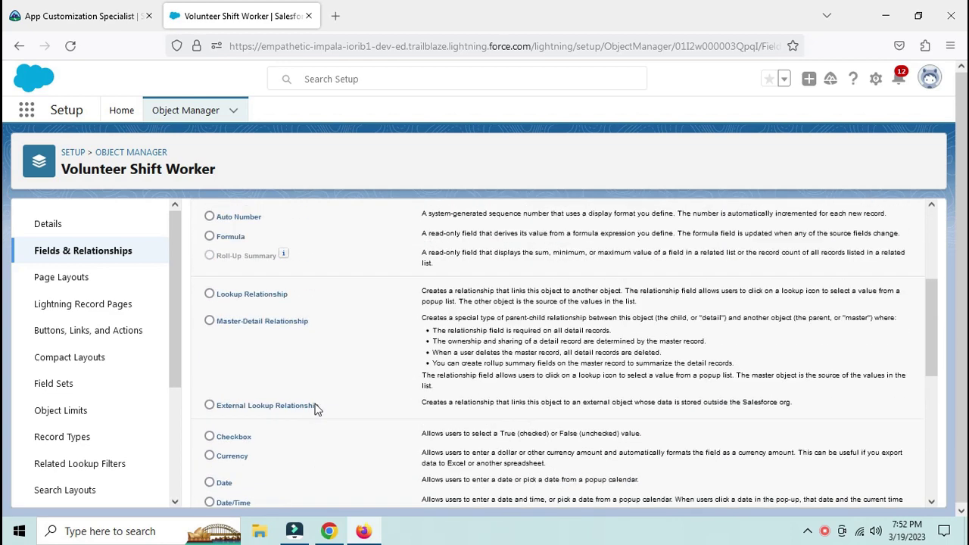
{"action": "left_click", "coordinate": [241, 288]}
{"action": "scroll", "coordinate": [313, 287], "scroll_direction": "down", "scroll_amount": 7}
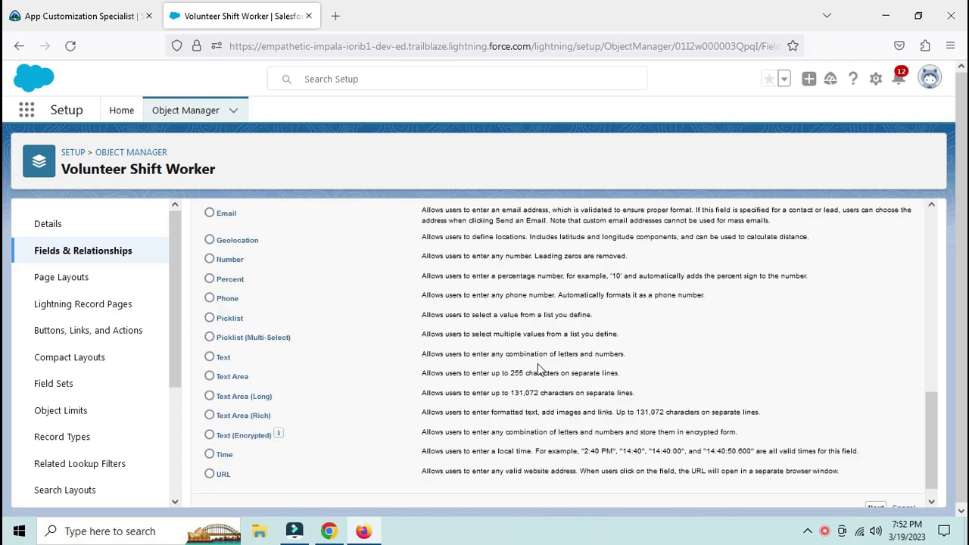
{"action": "scroll", "coordinate": [838, 465], "scroll_direction": "down", "scroll_amount": 2}
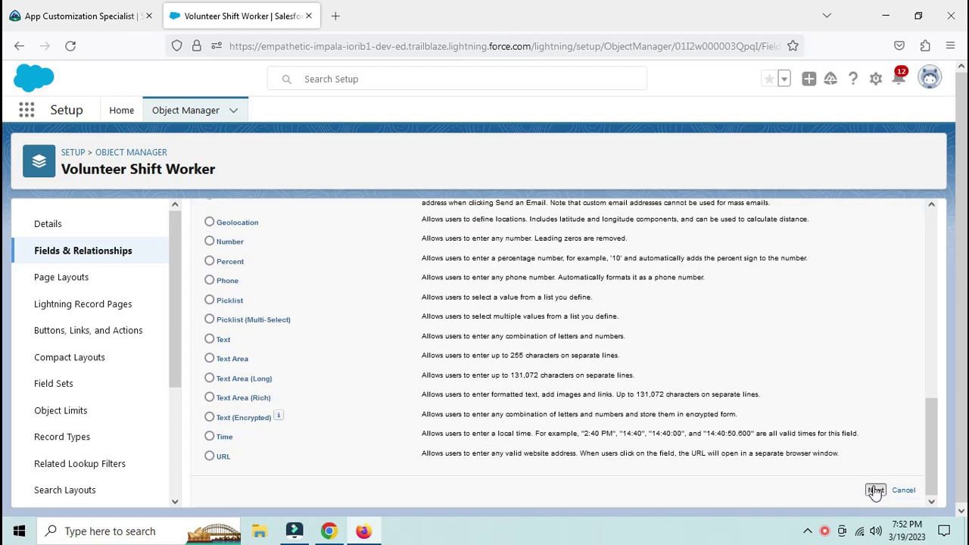
{"action": "left_click", "coordinate": [875, 491]}
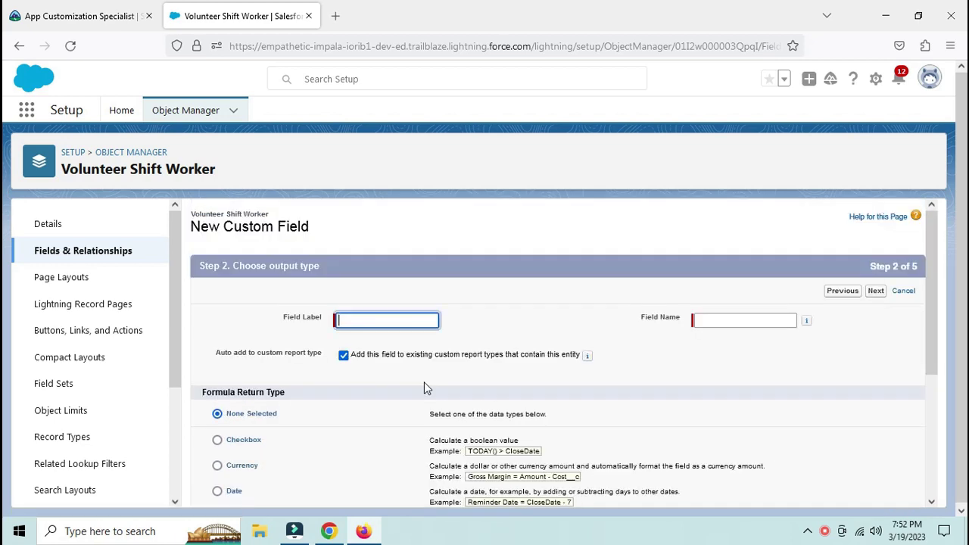
Check the Shift Hours field requirements in the Trailhead superbadge instructions and return to the new custom field form
{"action": "key", "text": "alt"}
{"action": "left_click", "coordinate": [104, 44]}
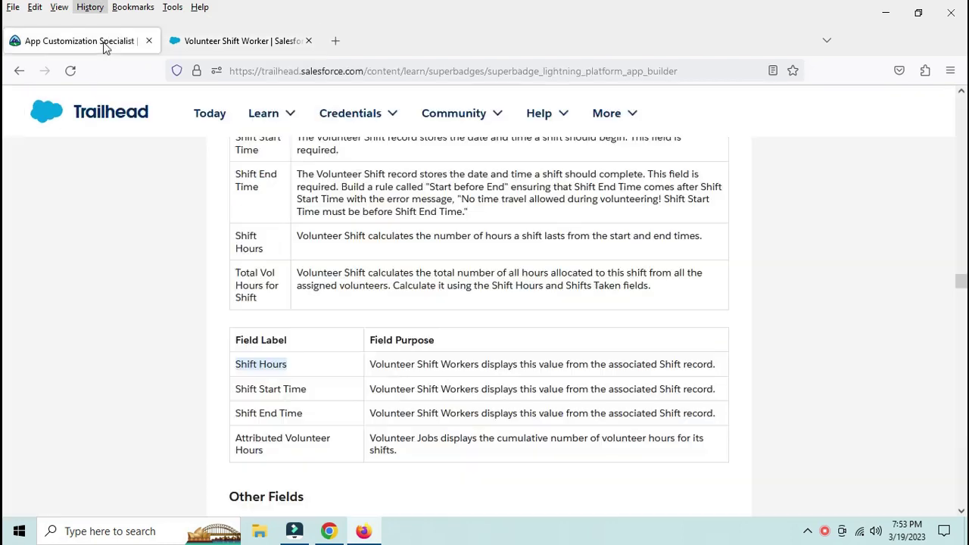
{"action": "key", "text": "ctrl+w"}
{"action": "key", "text": "ctrl+w"}
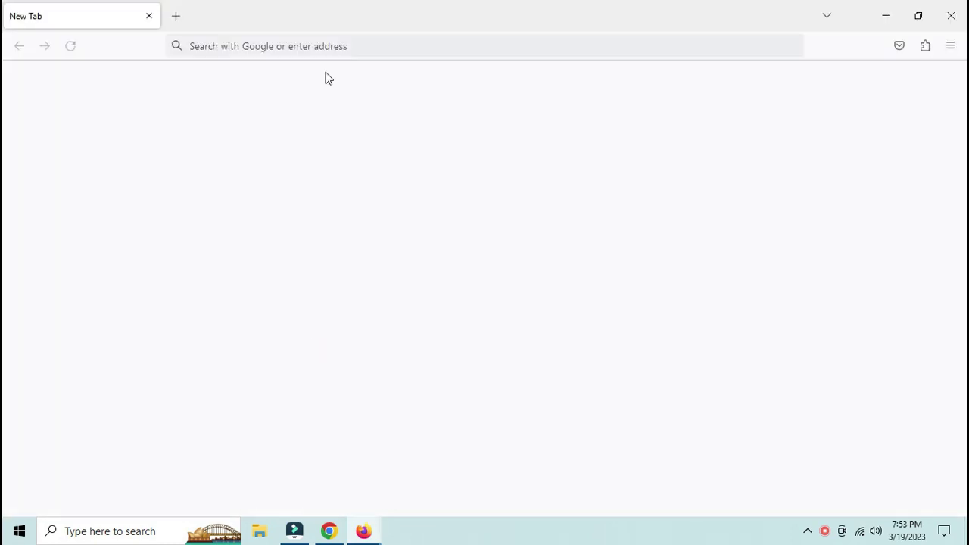
{"action": "key", "text": "ctrl+shift+t"}
{"action": "left_click", "coordinate": [152, 180]}
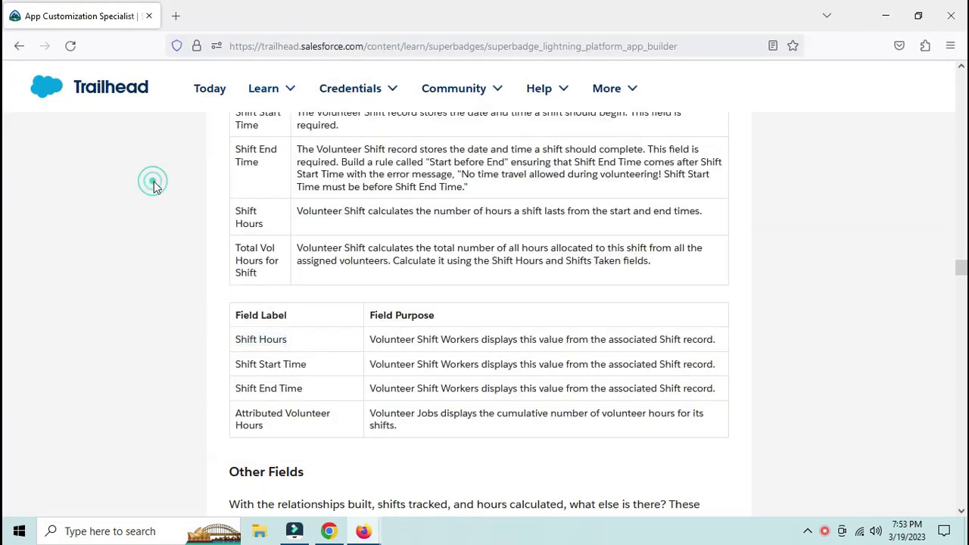
{"action": "key", "text": "ctrl+shift+t"}
{"action": "key", "text": "alt"}
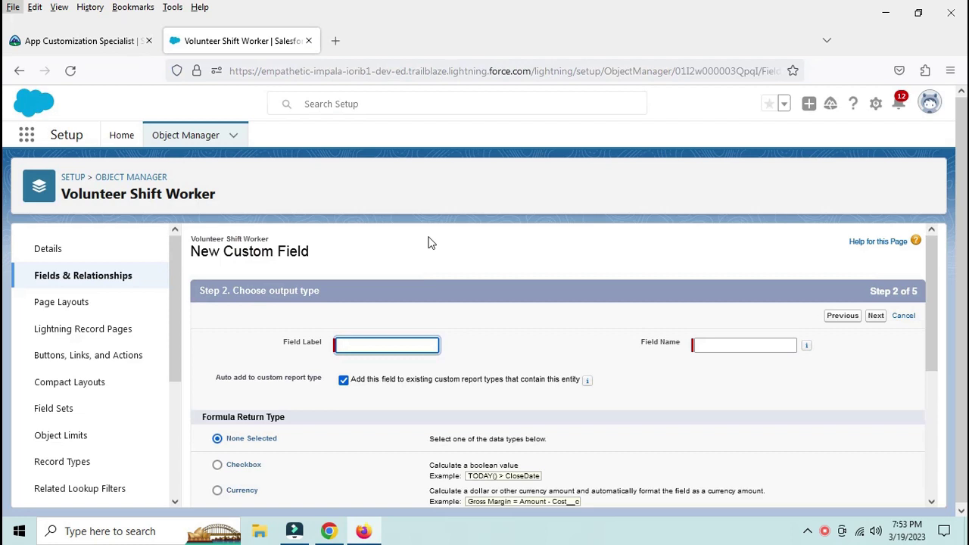
Label the formula field Shift Hours, choose Number as its return type, and continue to the formula
{"action": "left_click", "coordinate": [357, 345]}
{"action": "left_click", "coordinate": [394, 295]}
{"action": "left_click", "coordinate": [384, 321]}
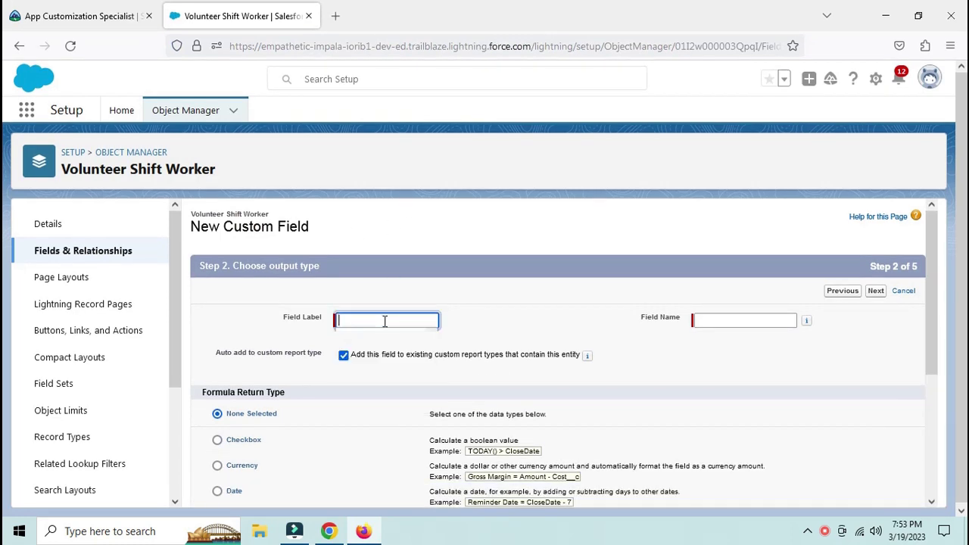
{"action": "left_click", "coordinate": [379, 320]}
{"action": "type", "text": "Shift Hours"}
{"action": "left_click", "coordinate": [489, 288]}
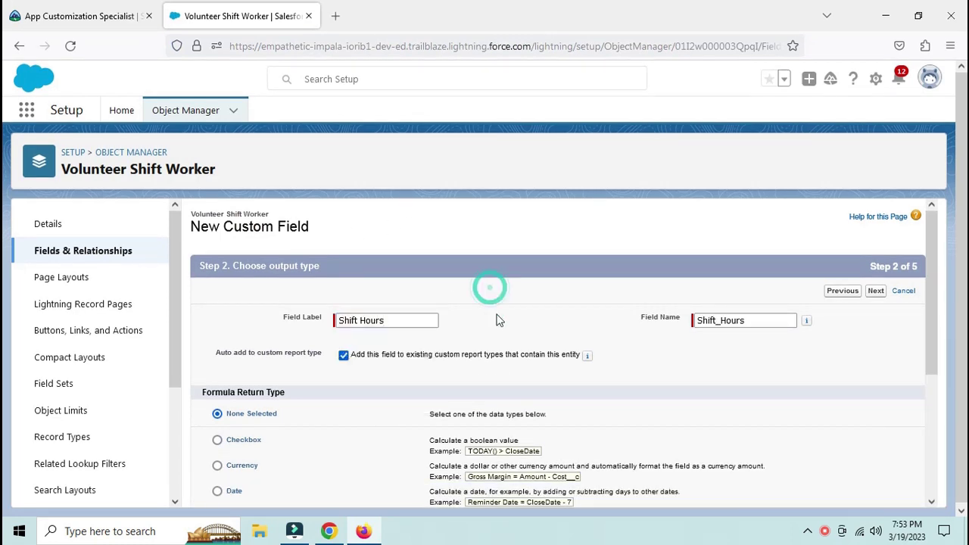
{"action": "scroll", "coordinate": [372, 350], "scroll_direction": "down", "scroll_amount": 4}
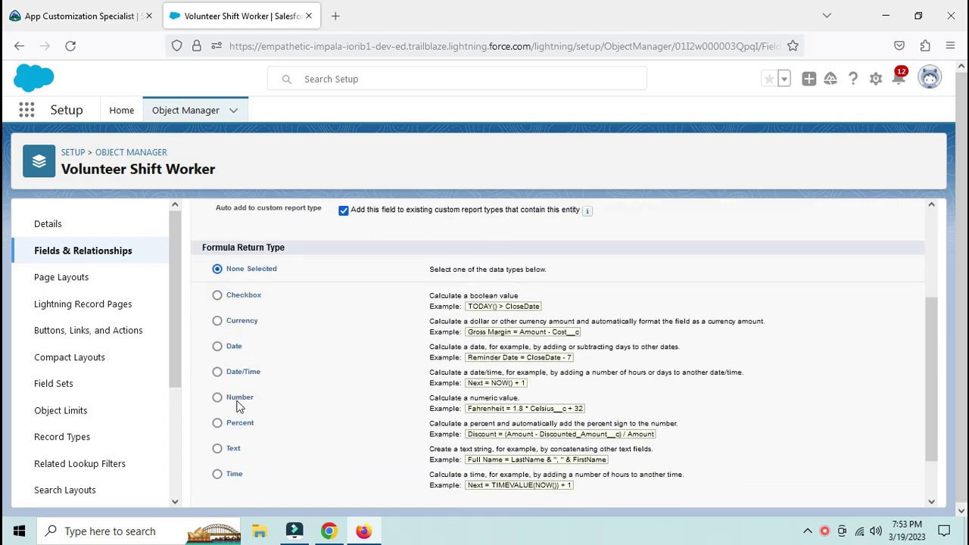
{"action": "double_click", "coordinate": [238, 403]}
{"action": "scroll", "coordinate": [298, 404], "scroll_direction": "down", "scroll_amount": 2}
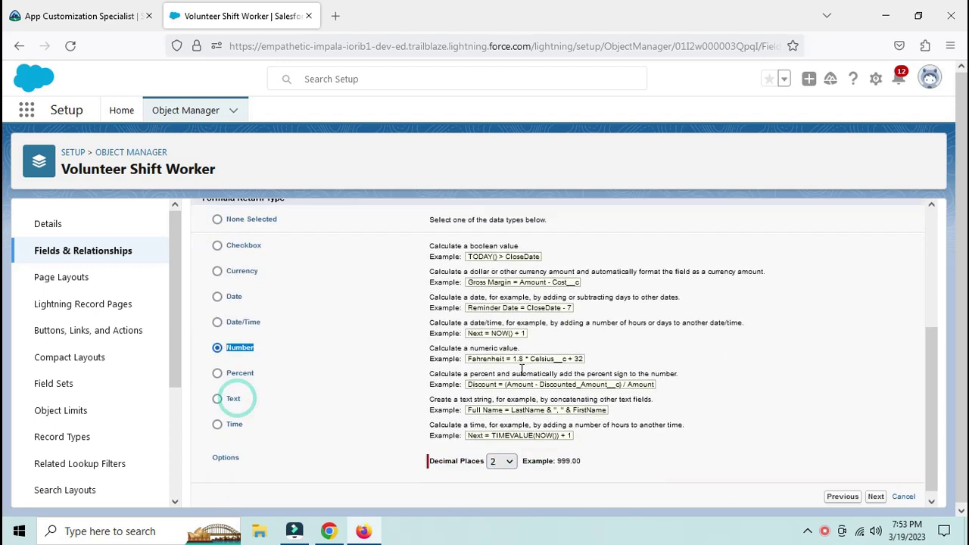
{"action": "left_click", "coordinate": [875, 491]}
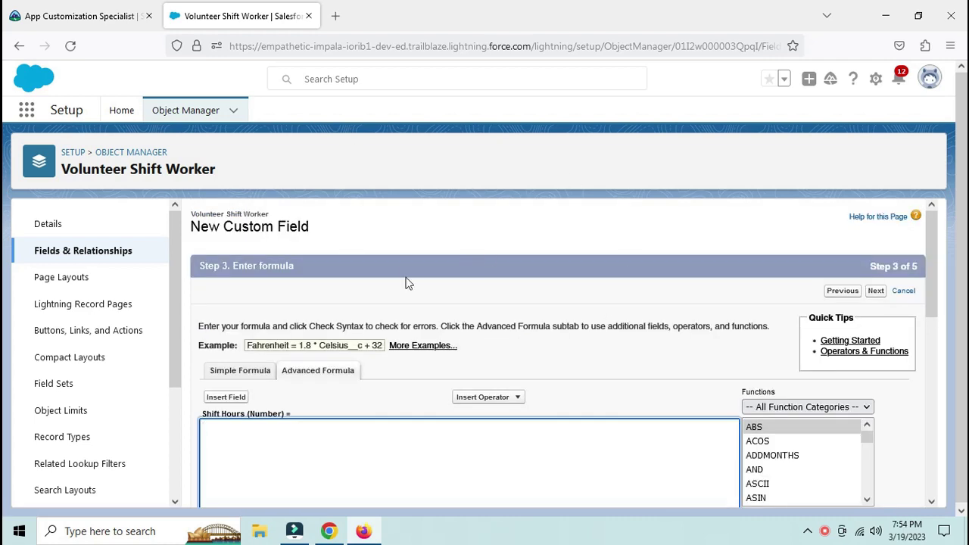
Examine the formula entry page and the definition of the Shift Hours field
{"action": "scroll", "coordinate": [567, 329], "scroll_direction": "down", "scroll_amount": 4}
{"action": "scroll", "coordinate": [774, 328], "scroll_direction": "up", "scroll_amount": 3}
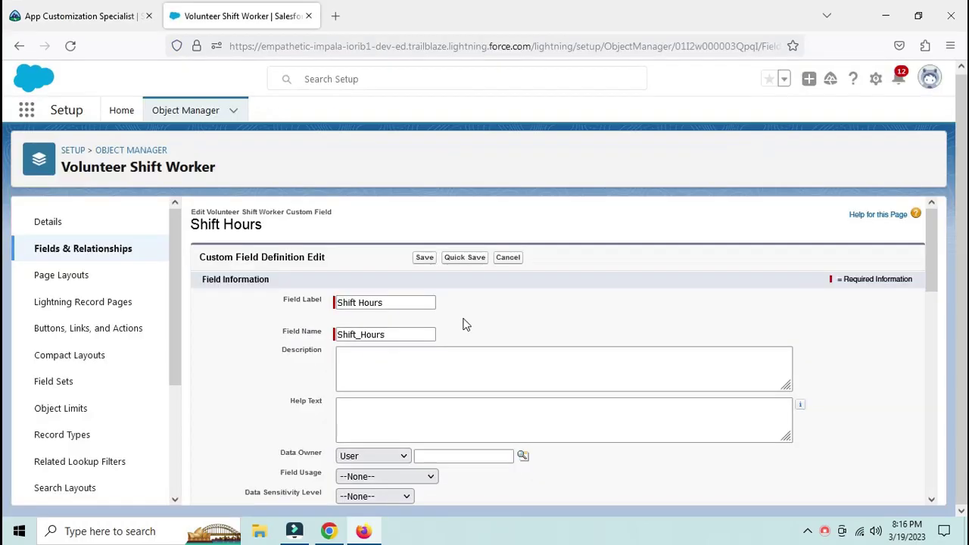
{"action": "scroll", "coordinate": [379, 348], "scroll_direction": "down", "scroll_amount": 8}
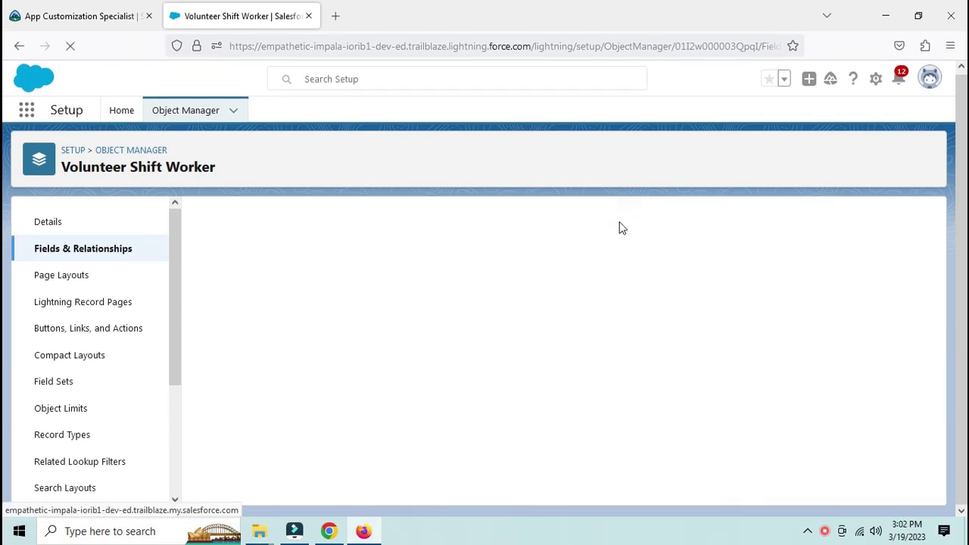
Choose the Formula data type for another new Volunteer Shift Worker field and proceed to its output settings
{"action": "scroll", "coordinate": [258, 454], "scroll_direction": "down", "scroll_amount": 2}
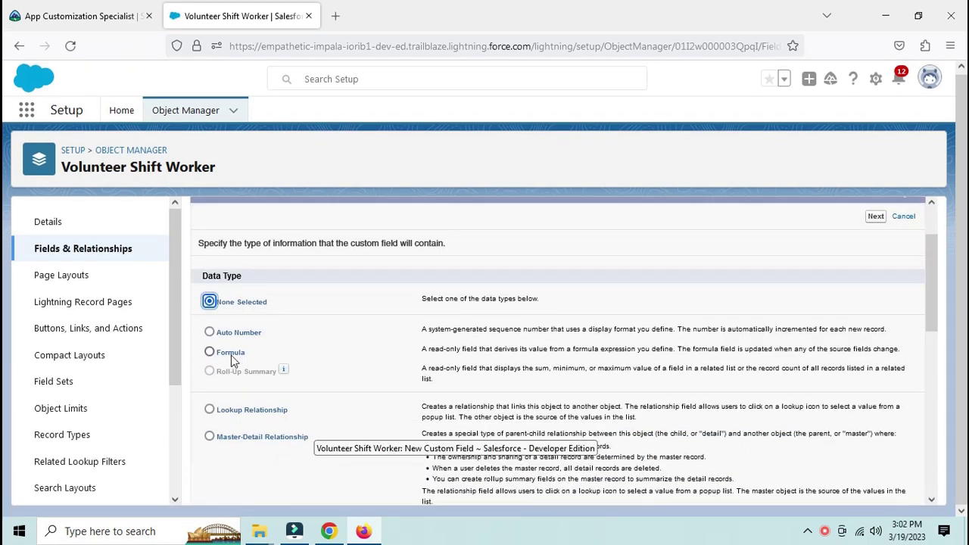
{"action": "left_click", "coordinate": [235, 352]}
{"action": "scroll", "coordinate": [883, 303], "scroll_direction": "up", "scroll_amount": 2}
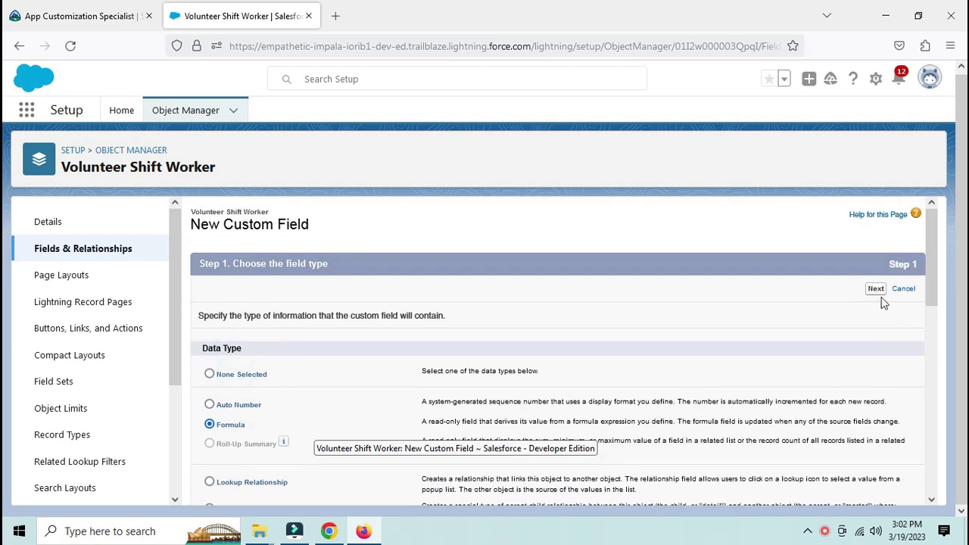
{"action": "left_click", "coordinate": [875, 290]}
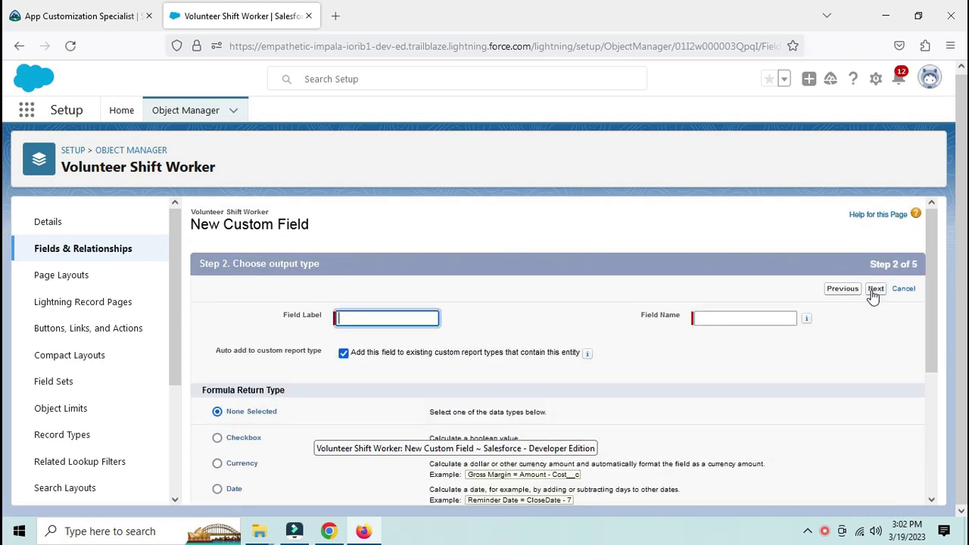
Label the formula field Shift Start Time, choose Time as its return type, and continue to the formula
{"action": "left_click", "coordinate": [420, 317]}
{"action": "left_click", "coordinate": [368, 333]}
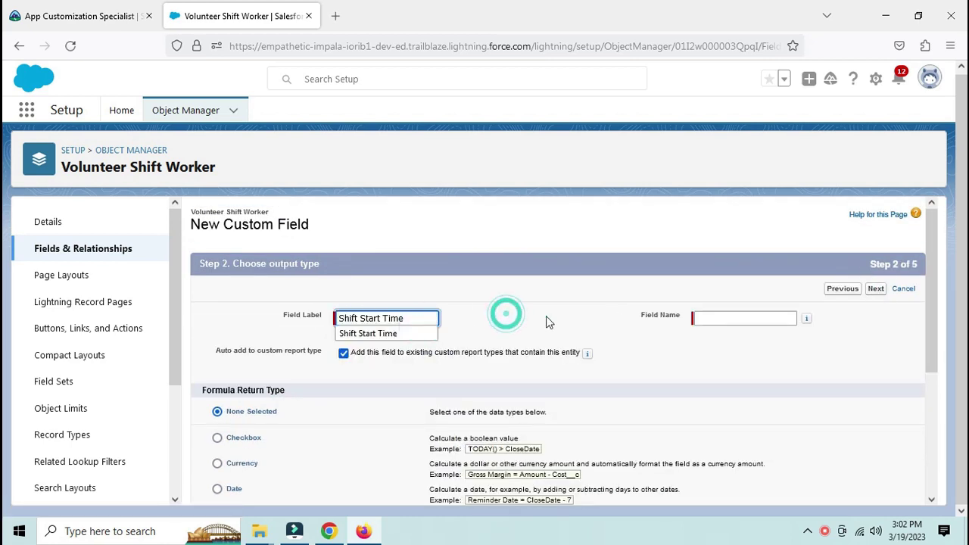
{"action": "left_click", "coordinate": [708, 321]}
{"action": "scroll", "coordinate": [711, 335], "scroll_direction": "down", "scroll_amount": 3}
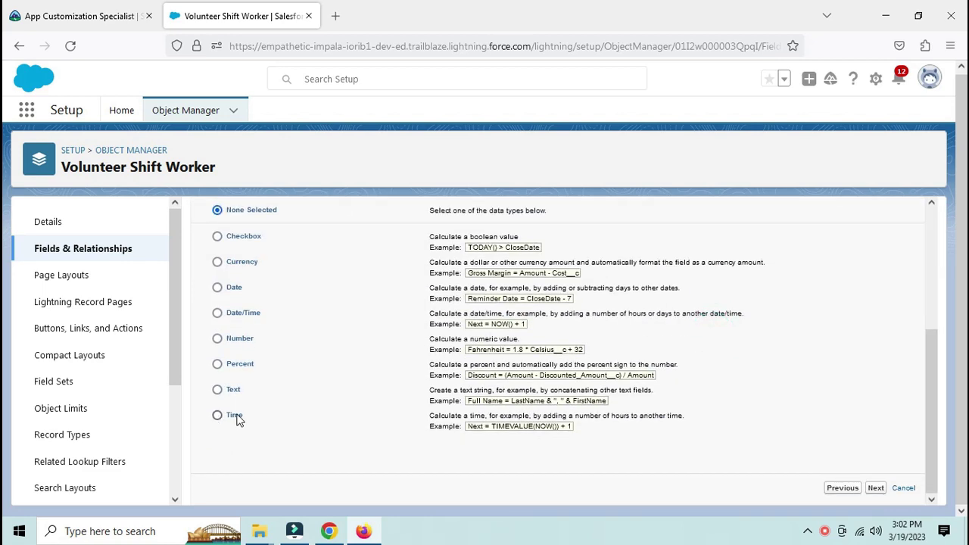
{"action": "left_click", "coordinate": [875, 487]}
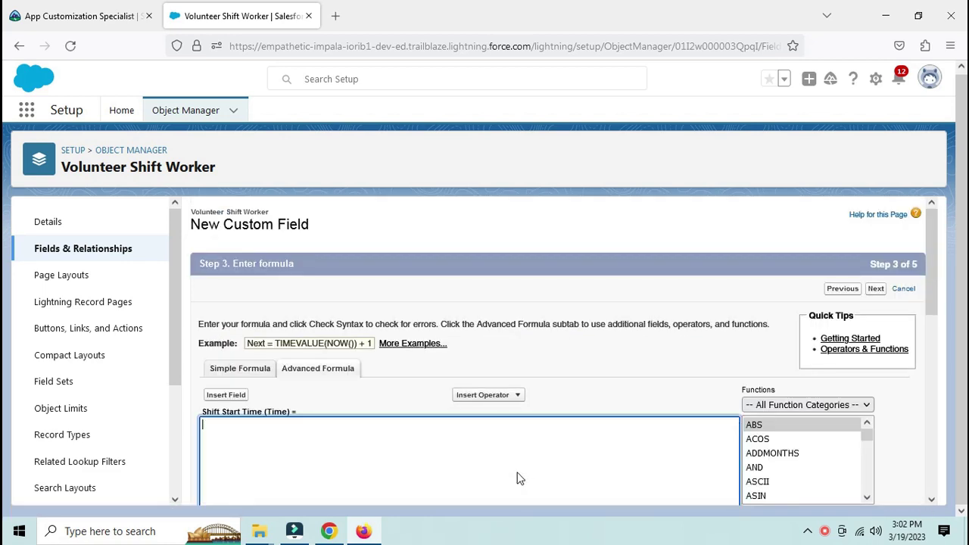
Insert the related Volunteer Shift record's Shift Start Time field into the formula as Volunteer_Shift__r.Shift_Start_Time__c
{"action": "left_click", "coordinate": [355, 457]}
{"action": "scroll", "coordinate": [355, 457], "scroll_direction": "down", "scroll_amount": 2}
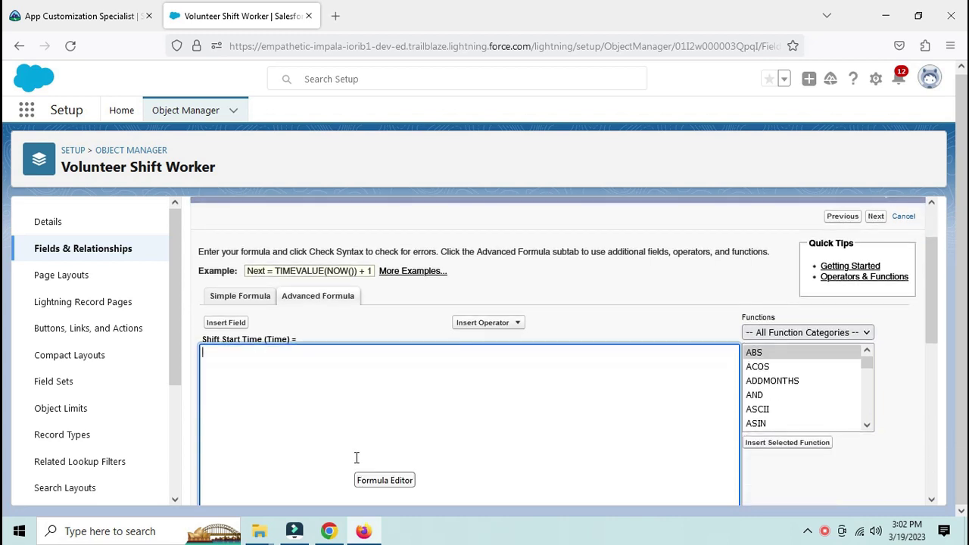
{"action": "left_click", "coordinate": [327, 299]}
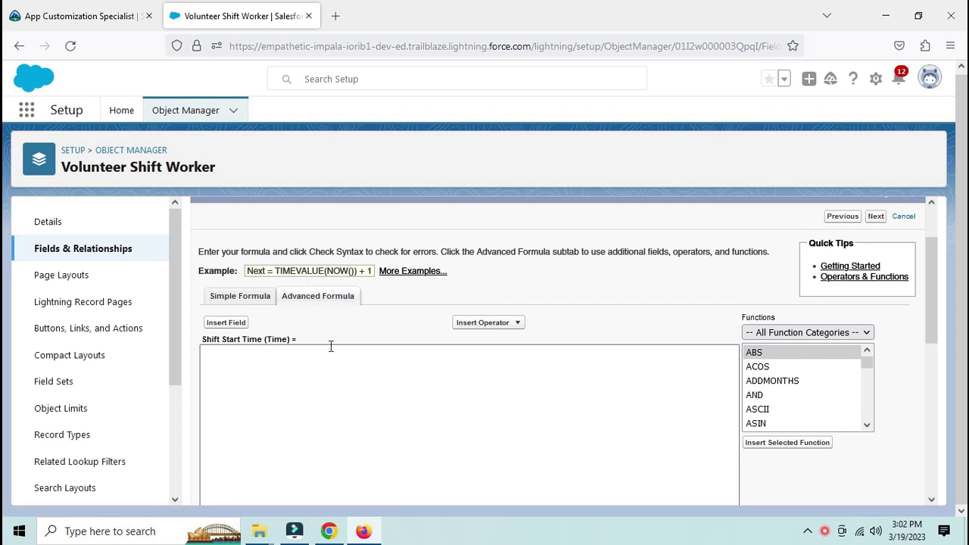
{"action": "scroll", "coordinate": [331, 346], "scroll_direction": "down", "scroll_amount": 3}
{"action": "scroll", "coordinate": [326, 341], "scroll_direction": "up", "scroll_amount": 3}
{"action": "left_click", "coordinate": [230, 322]}
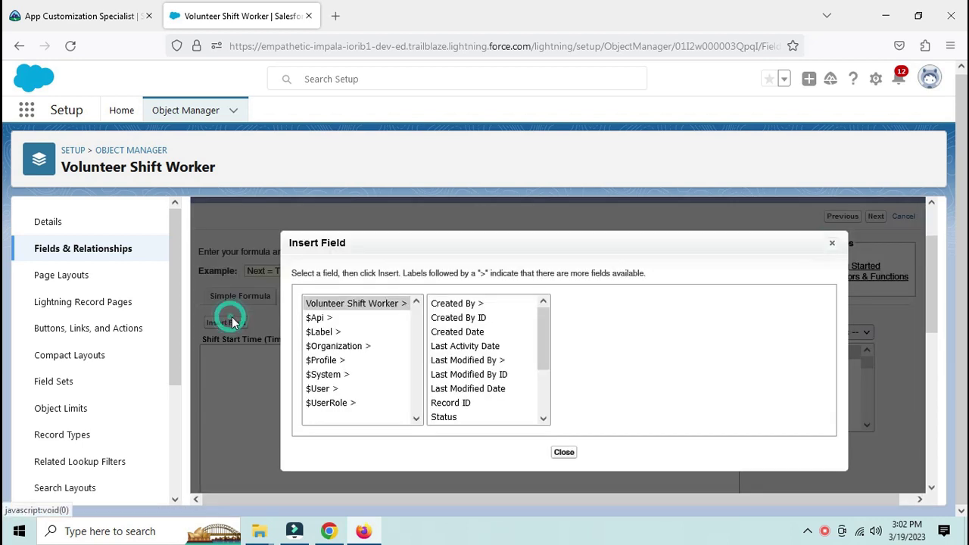
{"action": "scroll", "coordinate": [514, 376], "scroll_direction": "down", "scroll_amount": 2}
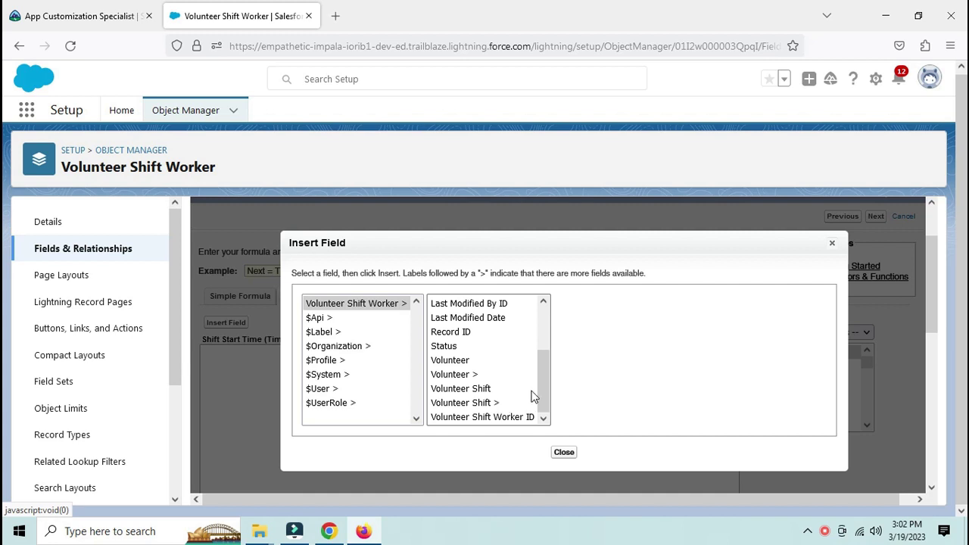
{"action": "left_click", "coordinate": [492, 403]}
{"action": "scroll", "coordinate": [645, 400], "scroll_direction": "down", "scroll_amount": 3}
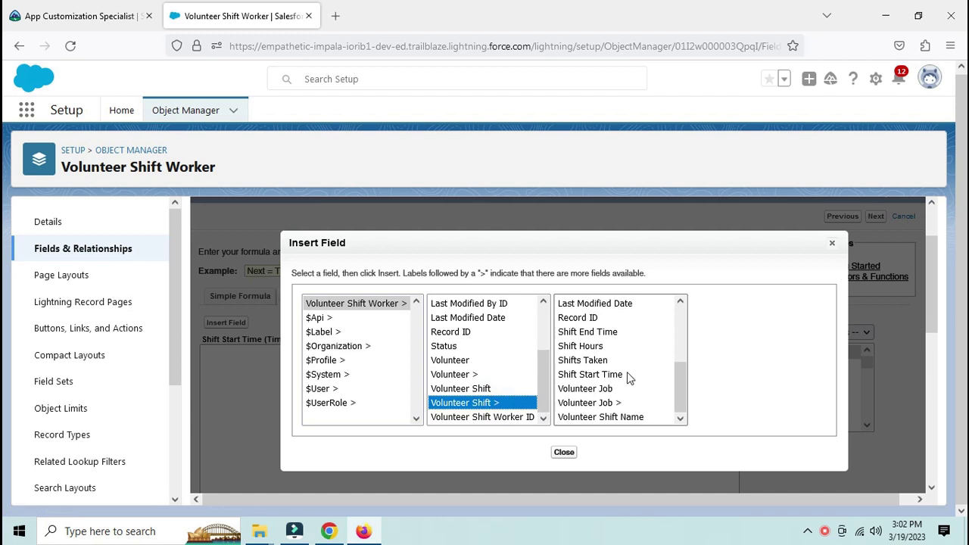
{"action": "left_click", "coordinate": [614, 375]}
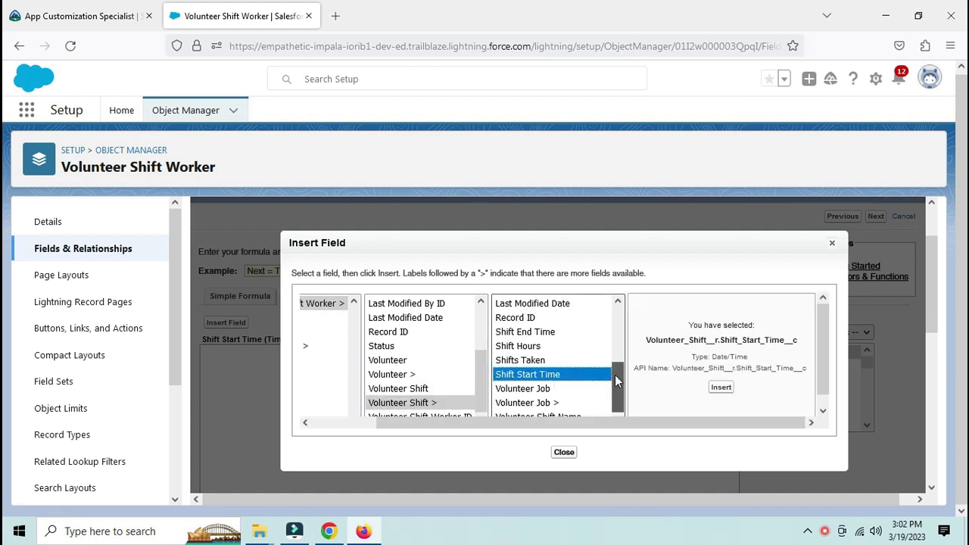
{"action": "left_click", "coordinate": [720, 389]}
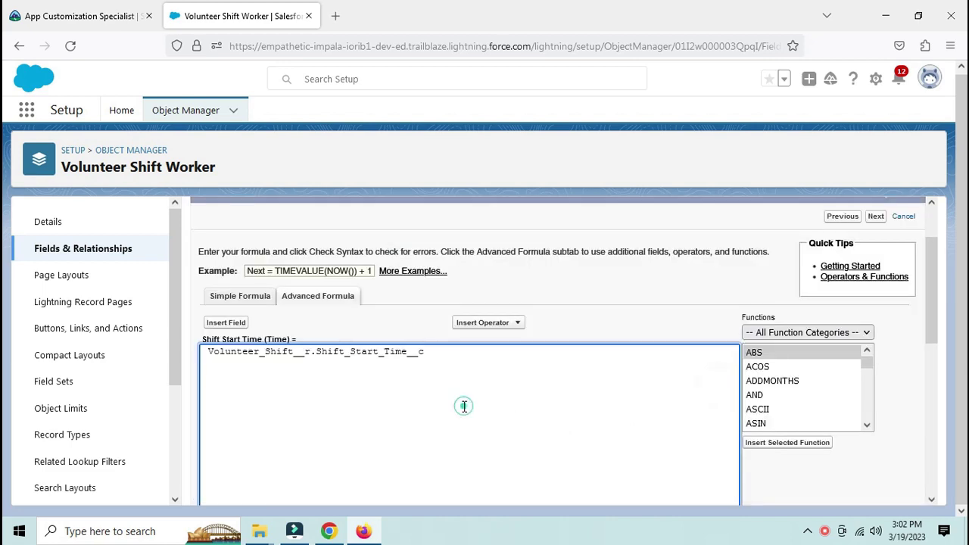
Go back to the output settings, change the Shift Start Time formula's return type to Date/Time, and continue to the formula
{"action": "key", "text": "alt+Left"}
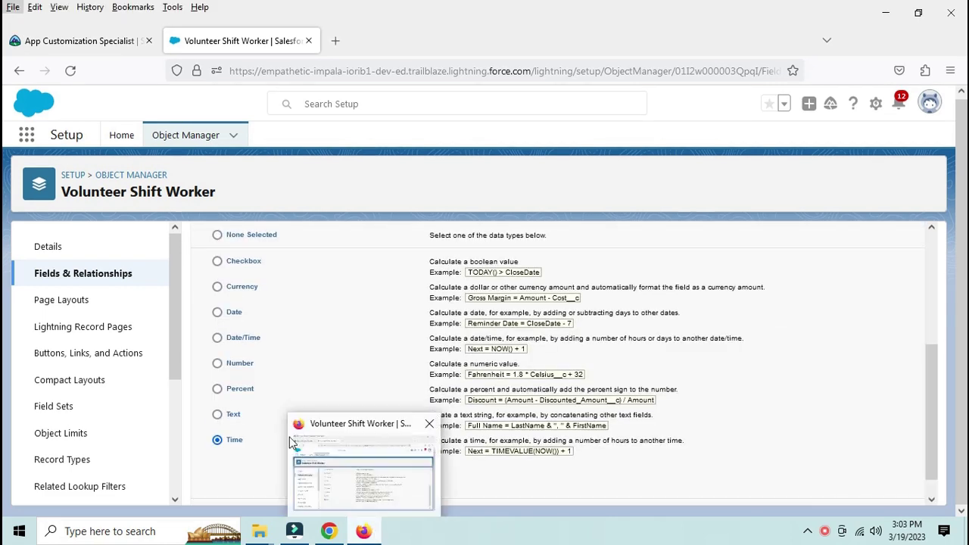
{"action": "left_click", "coordinate": [250, 333]}
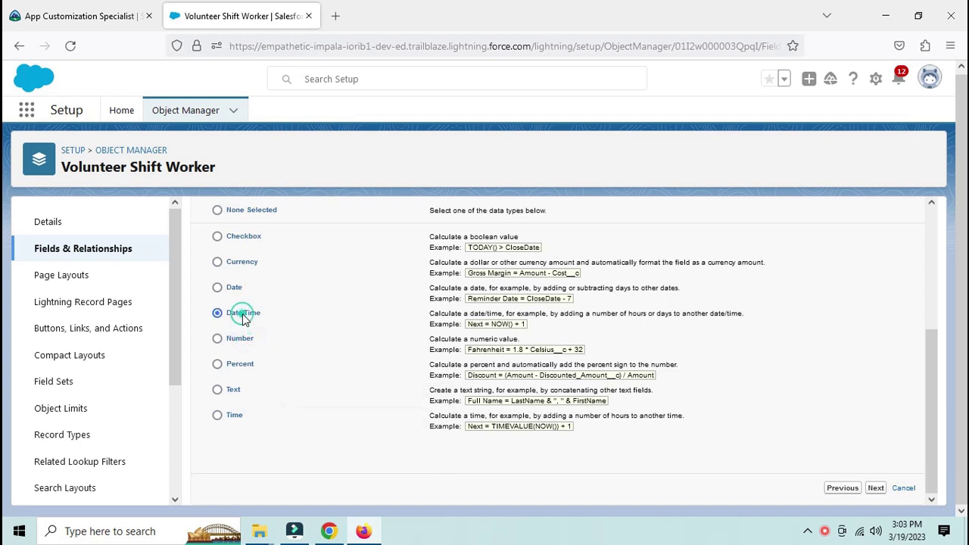
{"action": "left_click", "coordinate": [876, 488]}
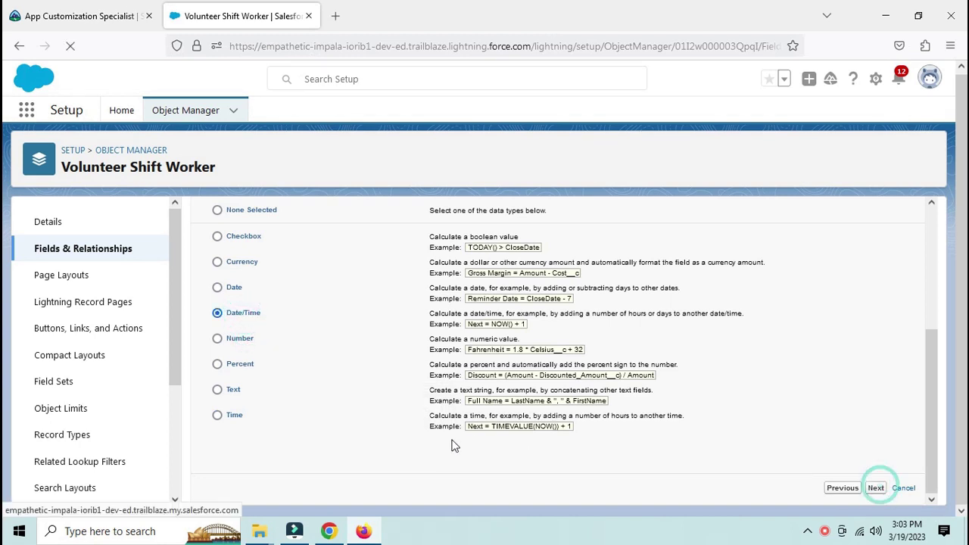
Clear the existing Volunteer_Shift__r.Shift_Start_Time__c expression from the Shift Start Time formula
{"action": "scroll", "coordinate": [384, 460], "scroll_direction": "down", "scroll_amount": 2}
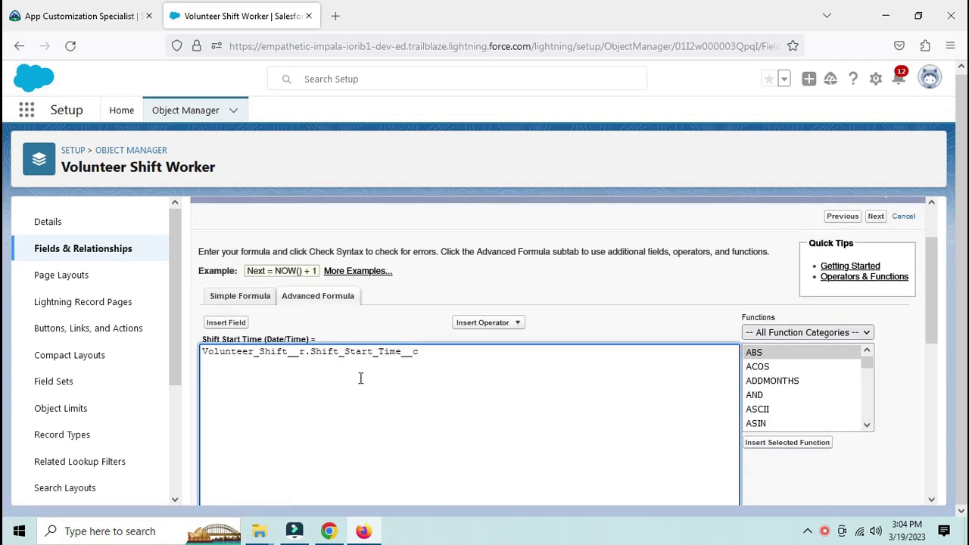
{"action": "scroll", "coordinate": [411, 372], "scroll_direction": "down", "scroll_amount": 2}
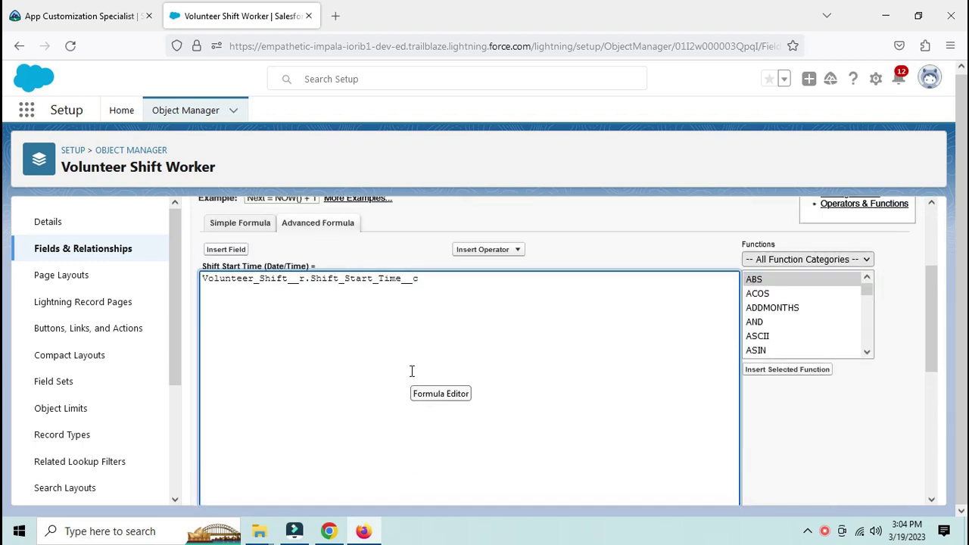
{"action": "scroll", "coordinate": [411, 372], "scroll_direction": "up", "scroll_amount": 2}
{"action": "left_click_drag", "start_coordinate": [436, 351], "coordinate": [174, 337]}
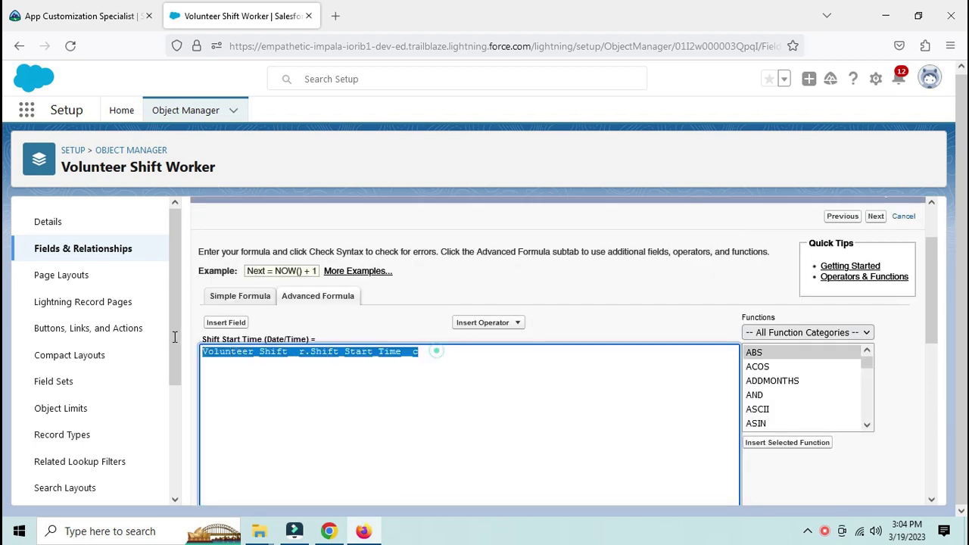
{"action": "left_click", "coordinate": [330, 395]}
{"action": "left_click_drag", "start_coordinate": [437, 352], "coordinate": [74, 374]}
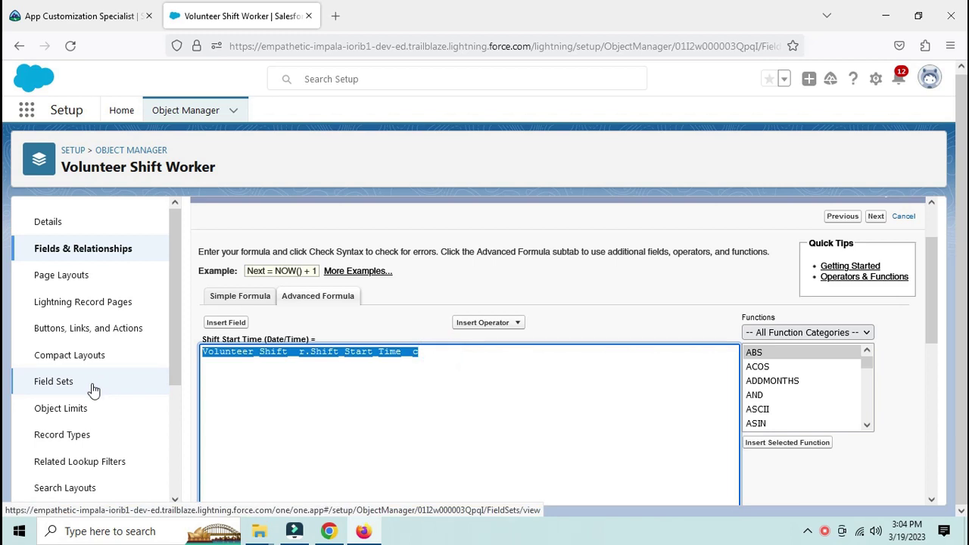
{"action": "key", "text": "BackSpace"}
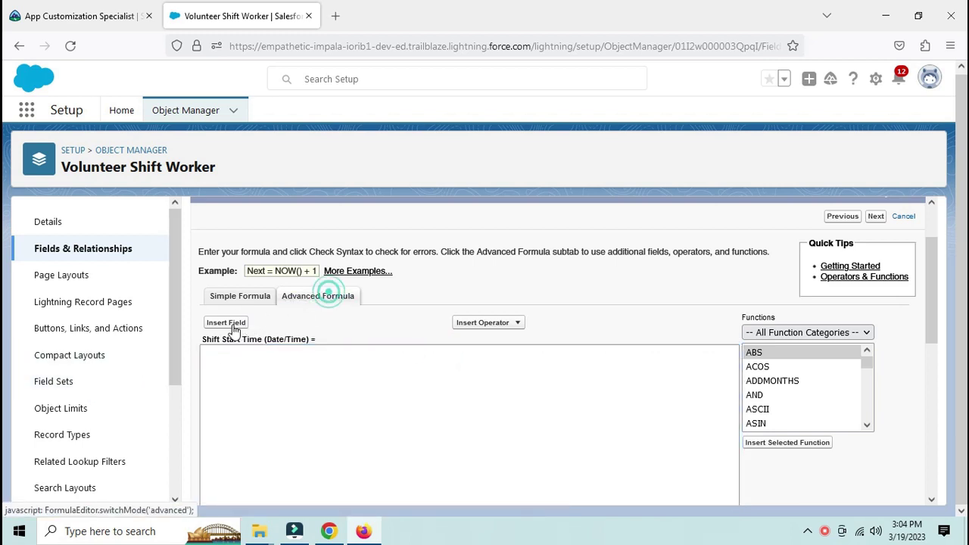
Insert the related Volunteer Shift's Shift Start Time field into the Date/Time formula and check its syntax
{"action": "left_click", "coordinate": [230, 324]}
{"action": "scroll", "coordinate": [491, 384], "scroll_direction": "down", "scroll_amount": 2}
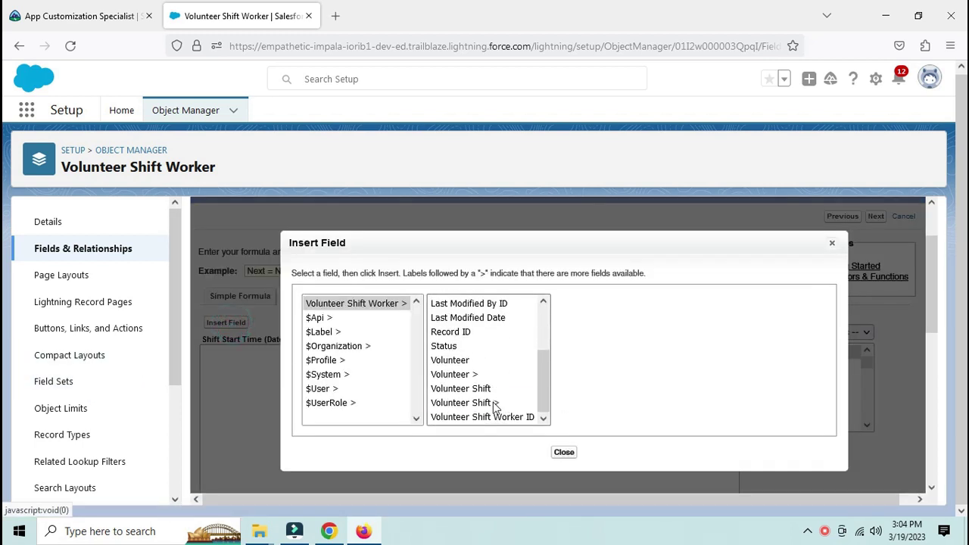
{"action": "left_click", "coordinate": [494, 403]}
{"action": "scroll", "coordinate": [632, 388], "scroll_direction": "down", "scroll_amount": 3}
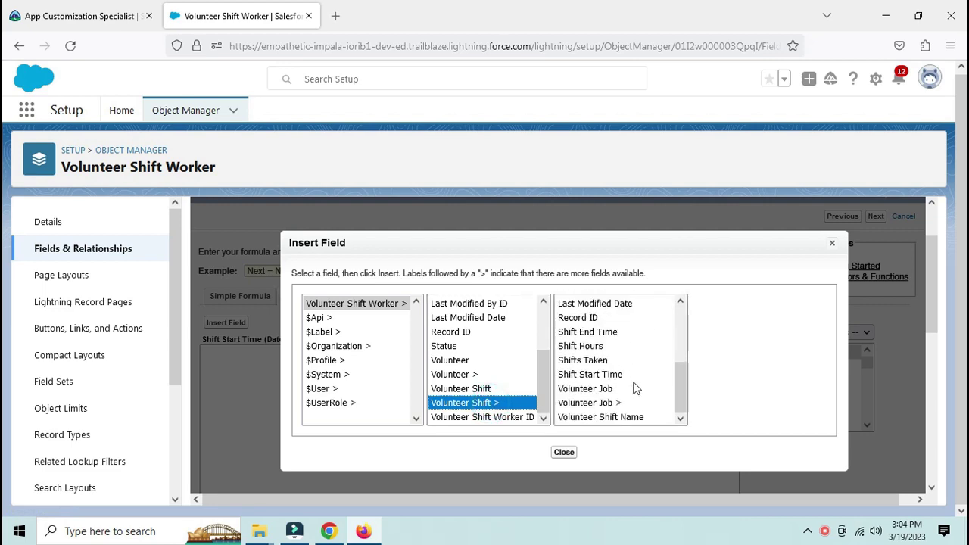
{"action": "left_click", "coordinate": [617, 376]}
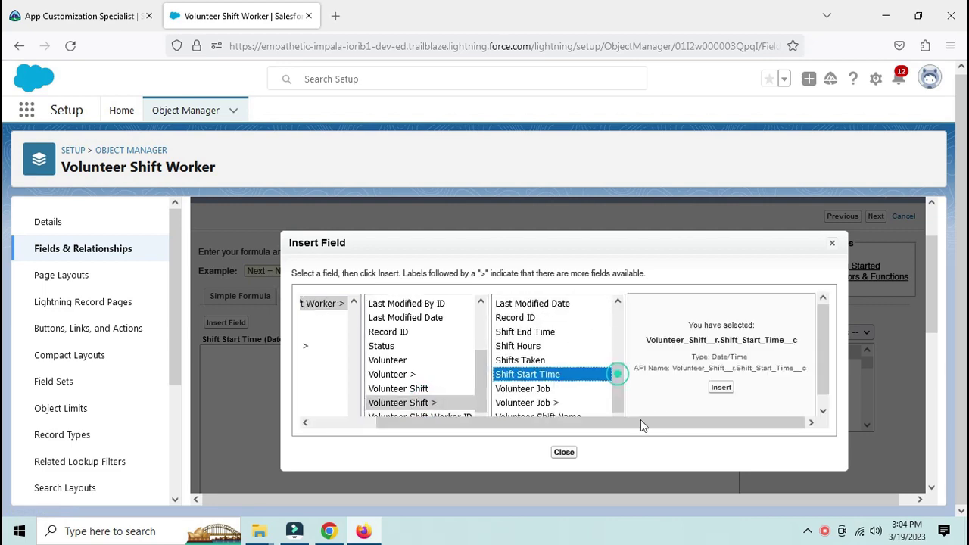
{"action": "left_click", "coordinate": [721, 388]}
{"action": "scroll", "coordinate": [333, 443], "scroll_direction": "down", "scroll_amount": 2}
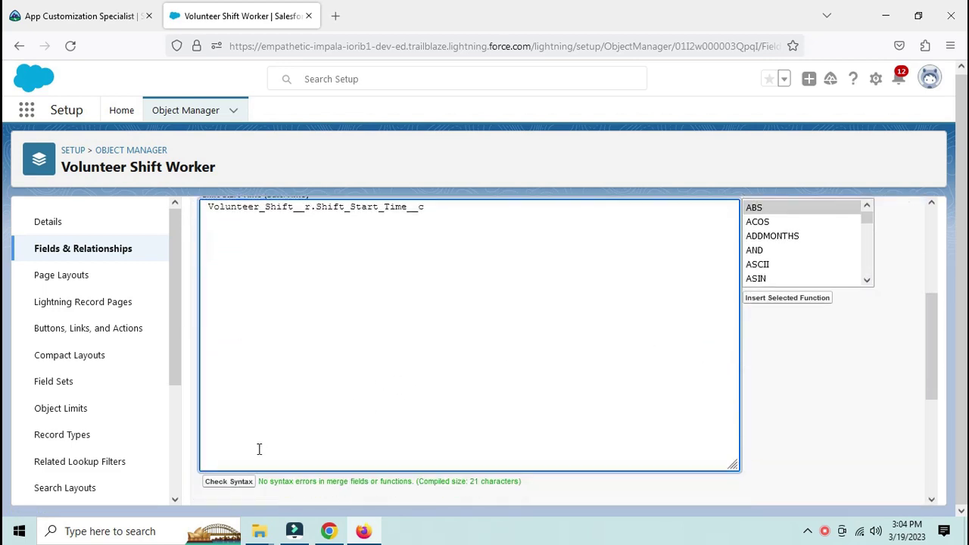
{"action": "left_click", "coordinate": [241, 486]}
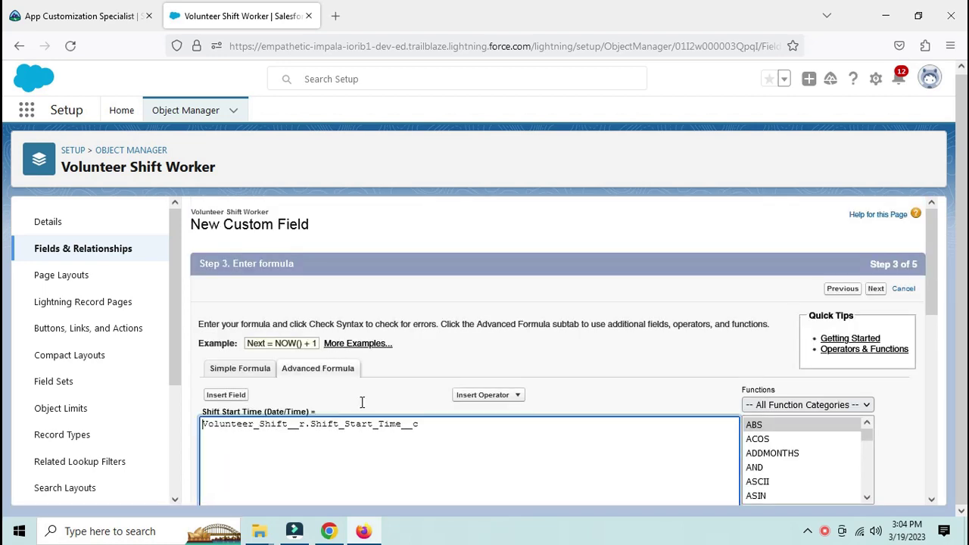
Keep the default blank handling, field-level security and page layout settings, and save the Shift Start Time field
{"action": "scroll", "coordinate": [362, 402], "scroll_direction": "down", "scroll_amount": 5}
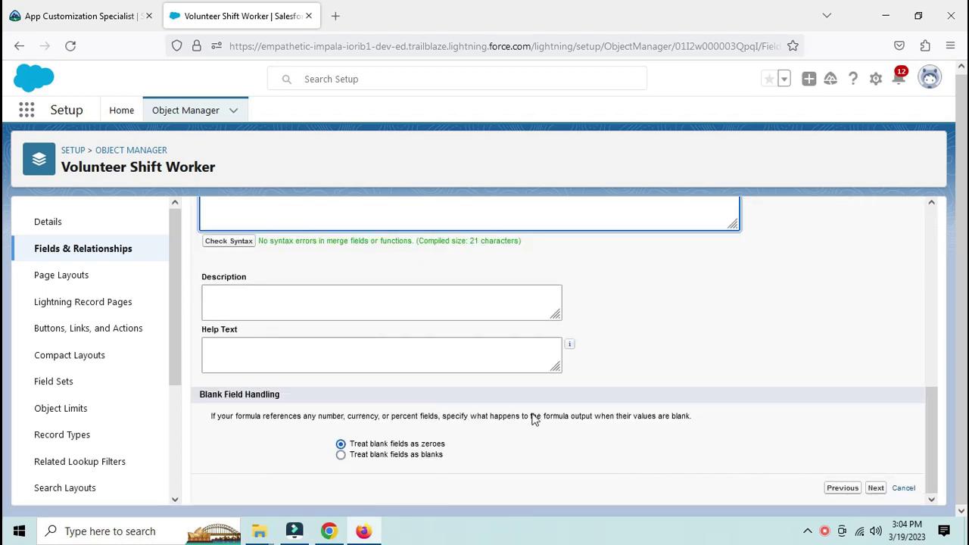
{"action": "scroll", "coordinate": [533, 419], "scroll_direction": "up", "scroll_amount": 5}
{"action": "scroll", "coordinate": [705, 366], "scroll_direction": "down", "scroll_amount": 5}
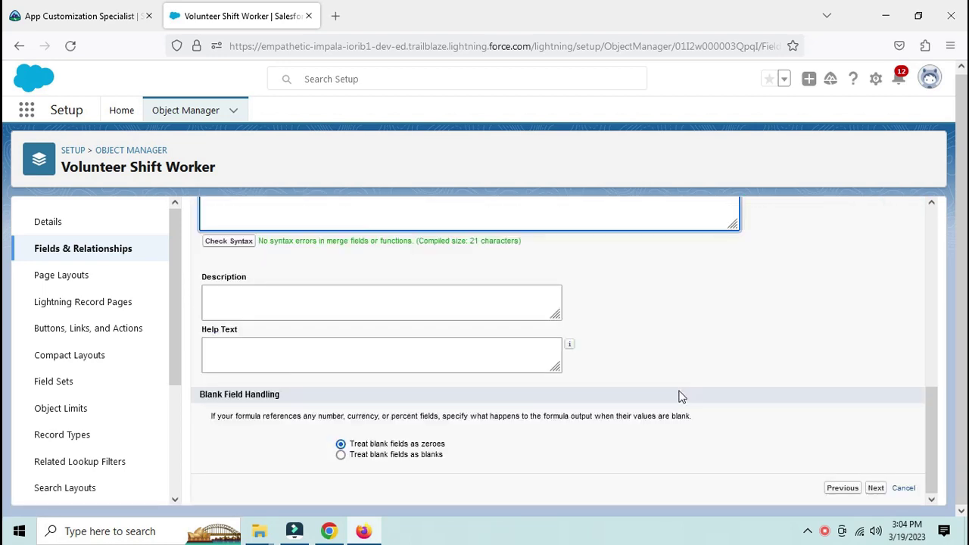
{"action": "left_click", "coordinate": [875, 488]}
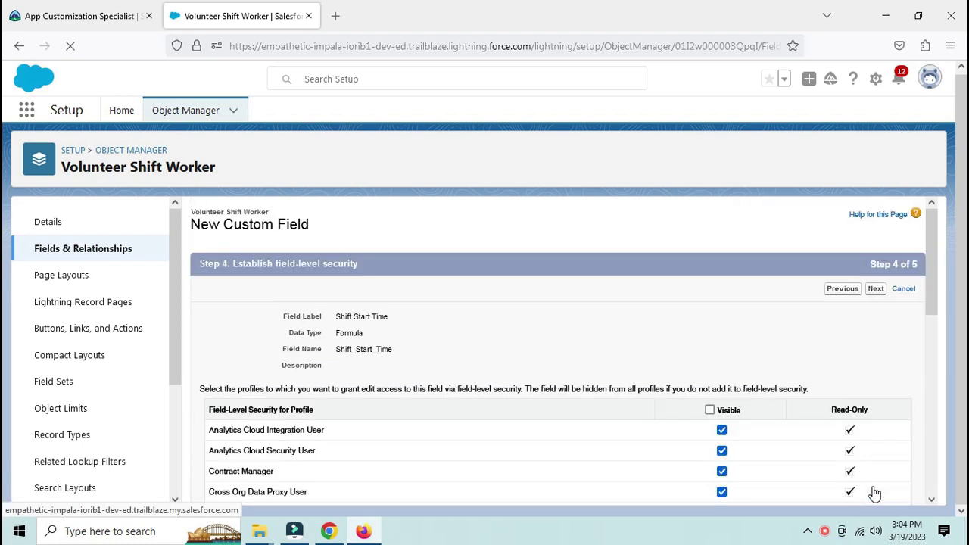
{"action": "left_click", "coordinate": [876, 289]}
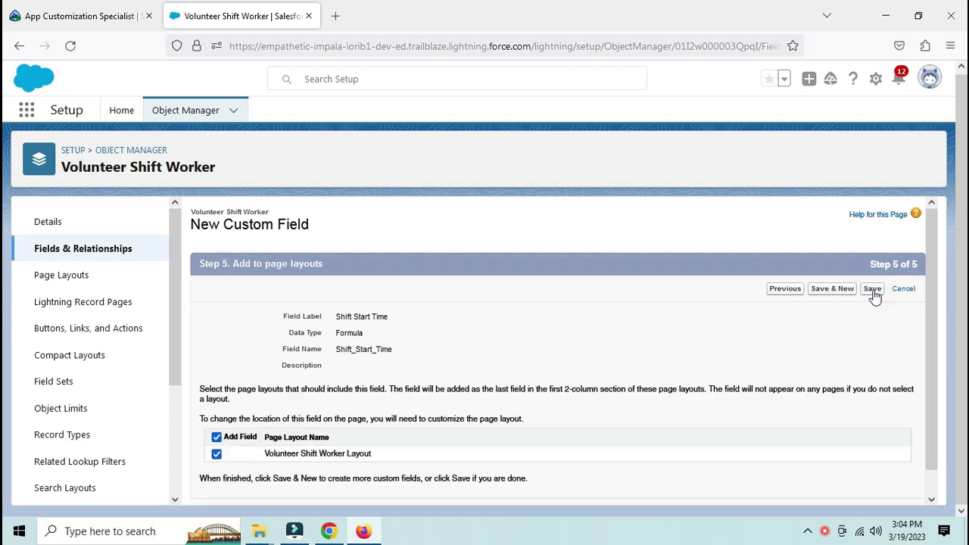
{"action": "left_click", "coordinate": [872, 291]}
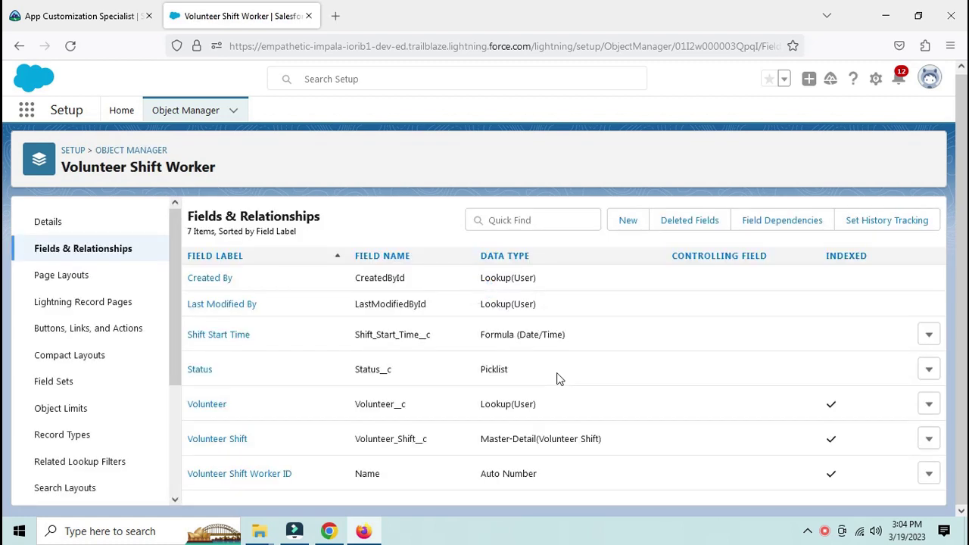
Start a new Volunteer Shift Worker field of the Formula data type, consulting the Shift End Time requirement on the Trailhead page
{"action": "left_click", "coordinate": [634, 224]}
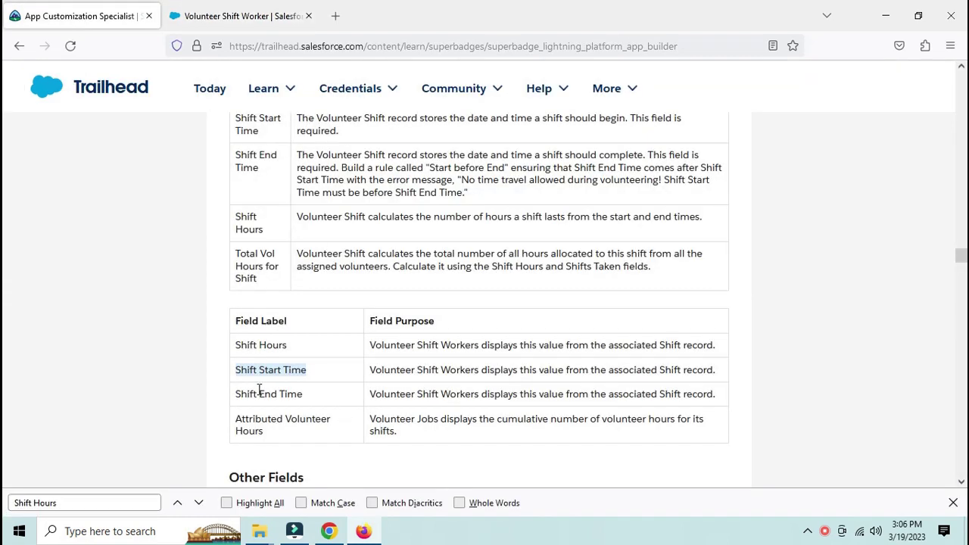
{"action": "left_click_drag", "start_coordinate": [235, 394], "coordinate": [306, 396]}
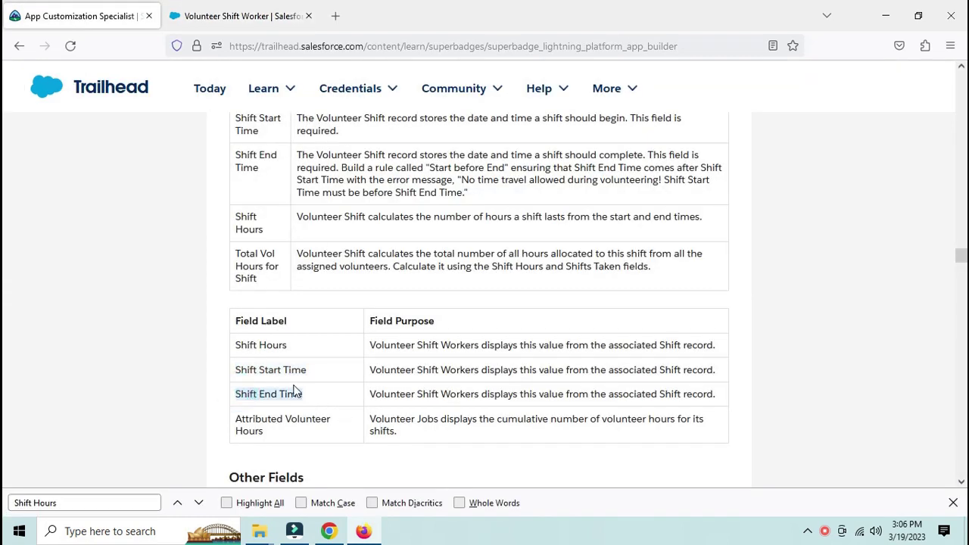
{"action": "left_click", "coordinate": [242, 16]}
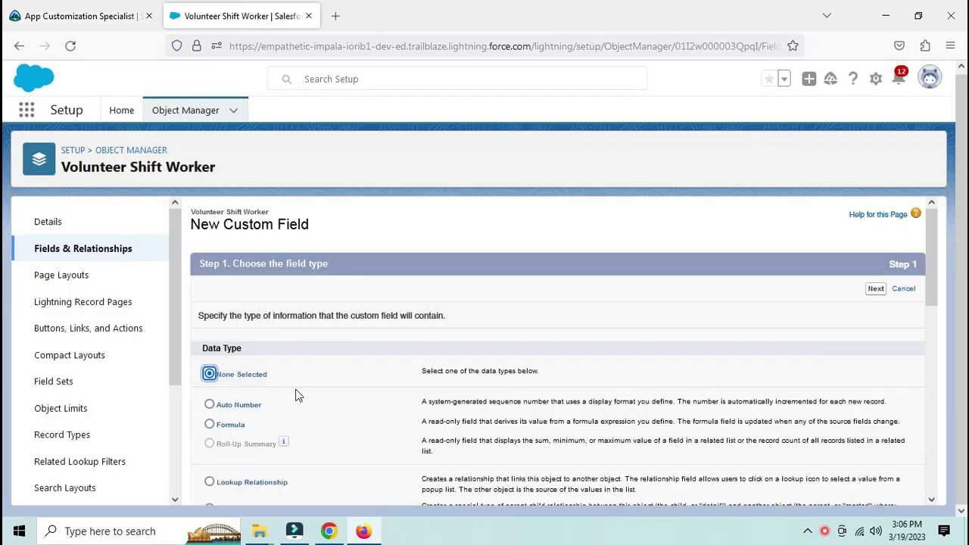
{"action": "scroll", "coordinate": [295, 395], "scroll_direction": "down", "scroll_amount": 2}
{"action": "left_click", "coordinate": [240, 278]}
{"action": "scroll", "coordinate": [242, 280], "scroll_direction": "up", "scroll_amount": 2}
{"action": "left_click", "coordinate": [875, 290]}
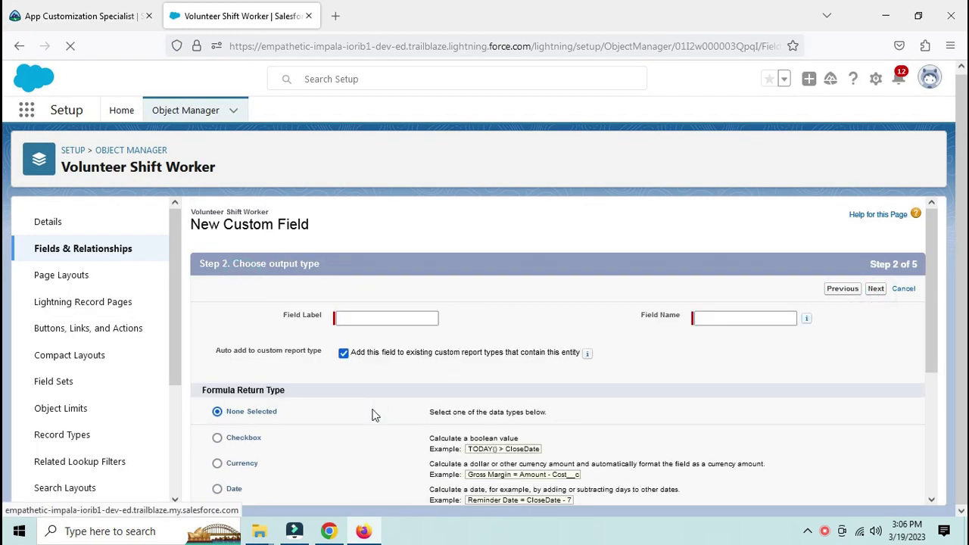
Label the formula field Shift End Time, choose Date/Time as its return type, and continue to the formula
{"action": "scroll", "coordinate": [372, 414], "scroll_direction": "down", "scroll_amount": 2}
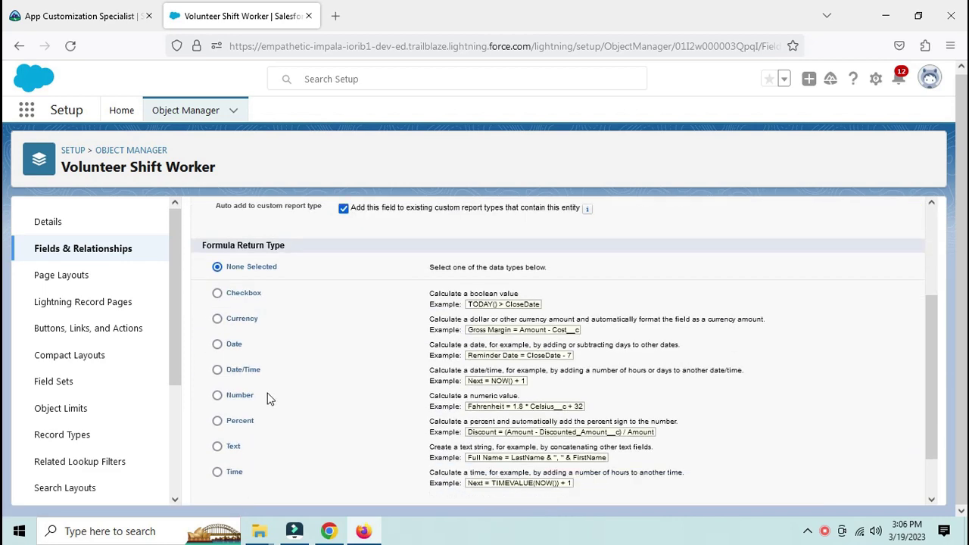
{"action": "left_click_drag", "start_coordinate": [243, 371], "coordinate": [217, 376]}
{"action": "left_click", "coordinate": [218, 370]}
{"action": "scroll", "coordinate": [760, 372], "scroll_direction": "up", "scroll_amount": 2}
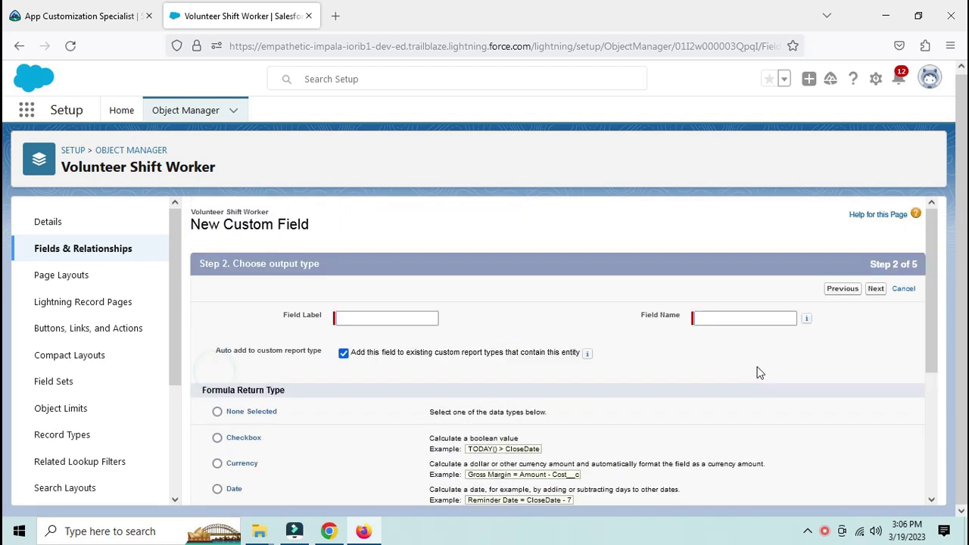
{"action": "left_click", "coordinate": [389, 319]}
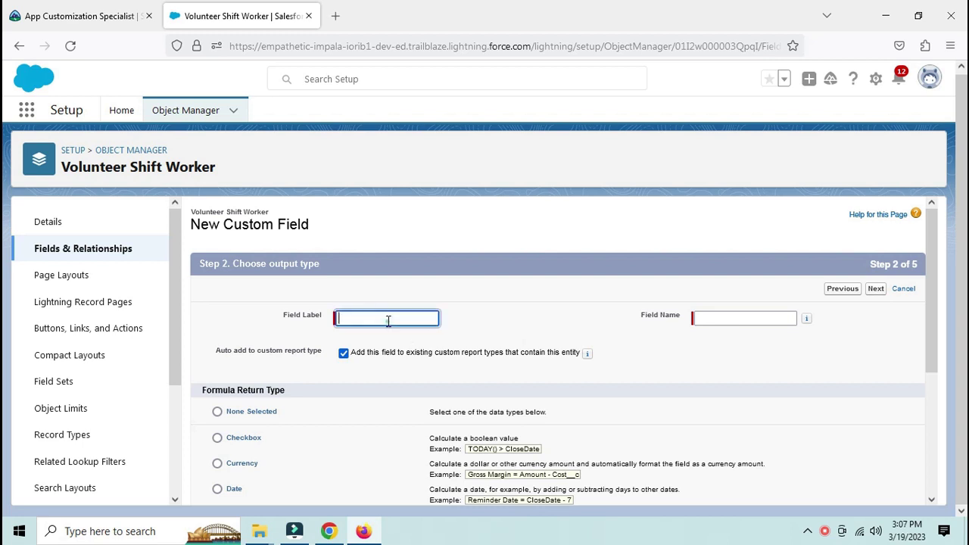
{"action": "type", "text": "Shift End Time"}
{"action": "left_click", "coordinate": [547, 292]}
{"action": "left_click", "coordinate": [876, 291]}
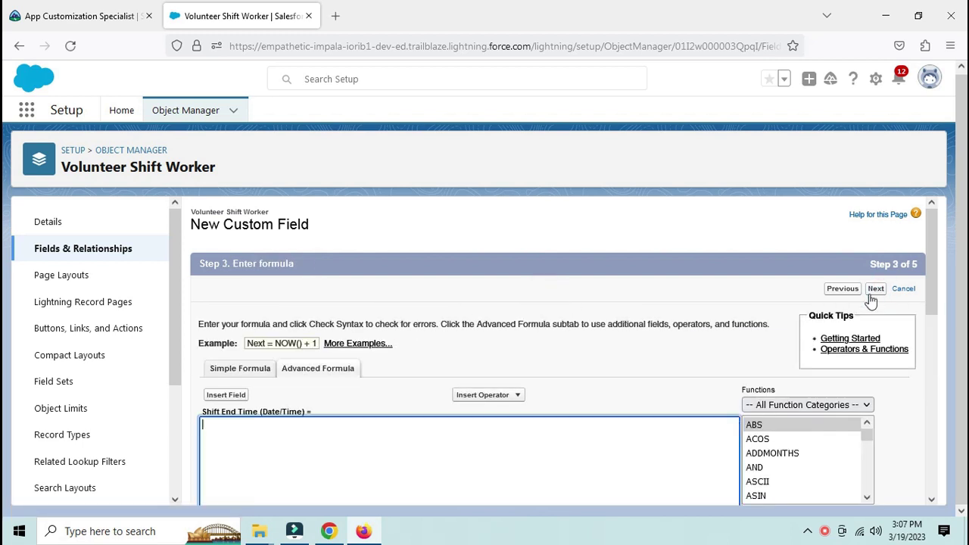
Insert the related Volunteer Shift record's Shift End Time field into the advanced formula as Volunteer_Shift__r.Shift_End_Time__c
{"action": "left_click", "coordinate": [481, 451]}
{"action": "left_click", "coordinate": [307, 376]}
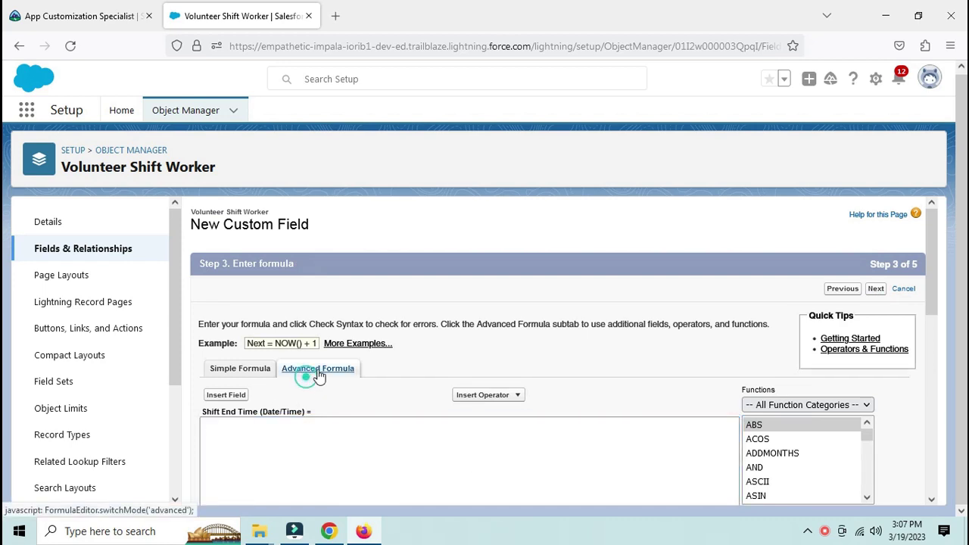
{"action": "left_click", "coordinate": [236, 323]}
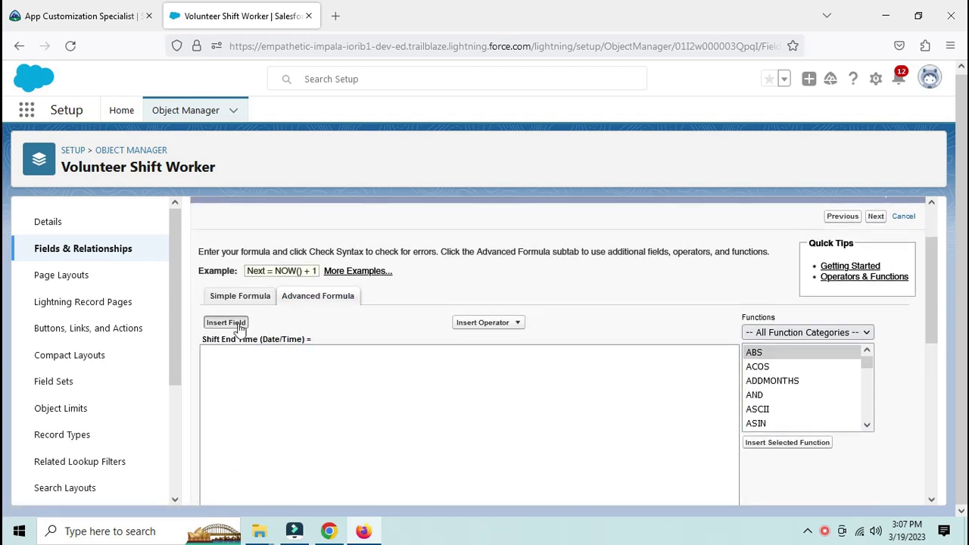
{"action": "scroll", "coordinate": [484, 360], "scroll_direction": "down", "scroll_amount": 2}
{"action": "left_click", "coordinate": [488, 402]}
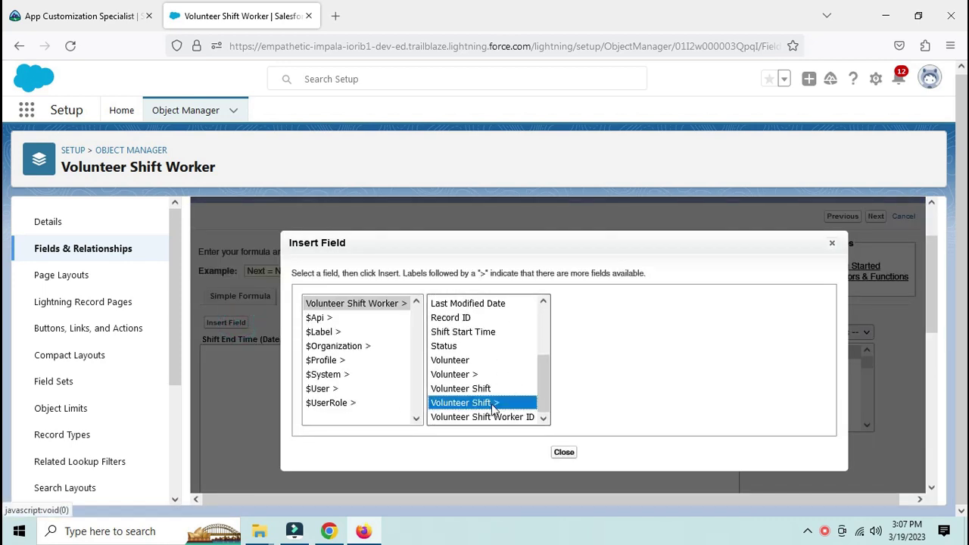
{"action": "scroll", "coordinate": [632, 389], "scroll_direction": "down", "scroll_amount": 2}
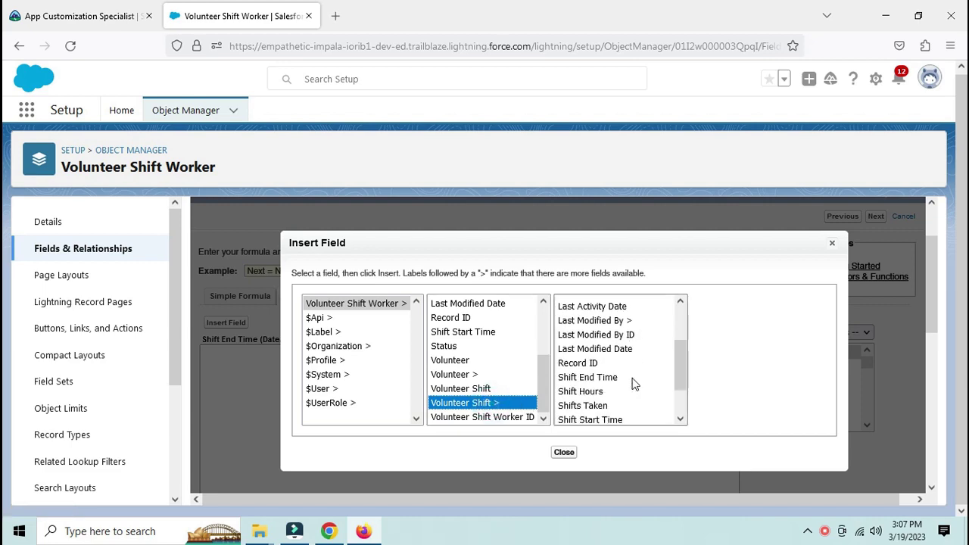
{"action": "left_click", "coordinate": [606, 377]}
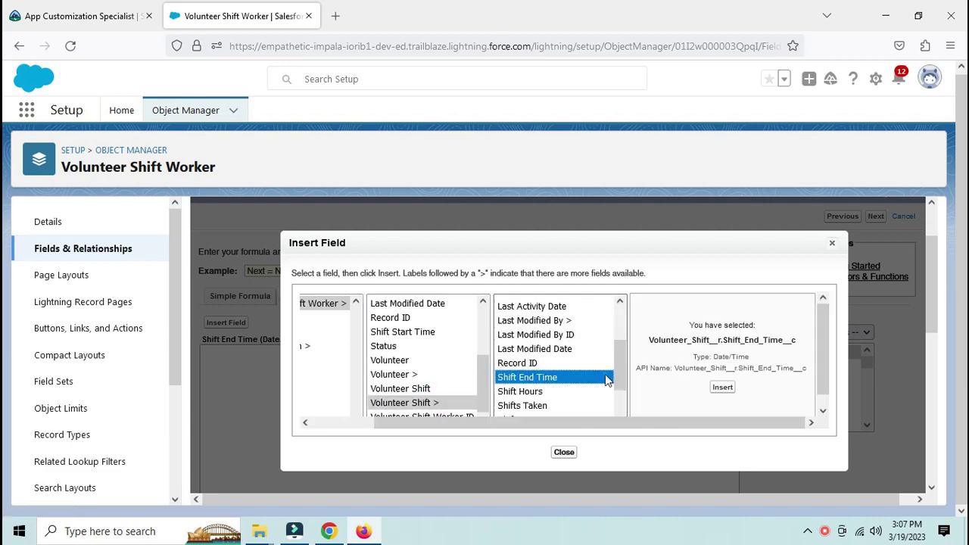
{"action": "left_click", "coordinate": [718, 386]}
Check the Shift End Time formula's syntax and continue to the field-level security settings
{"action": "scroll", "coordinate": [395, 419], "scroll_direction": "down", "scroll_amount": 5}
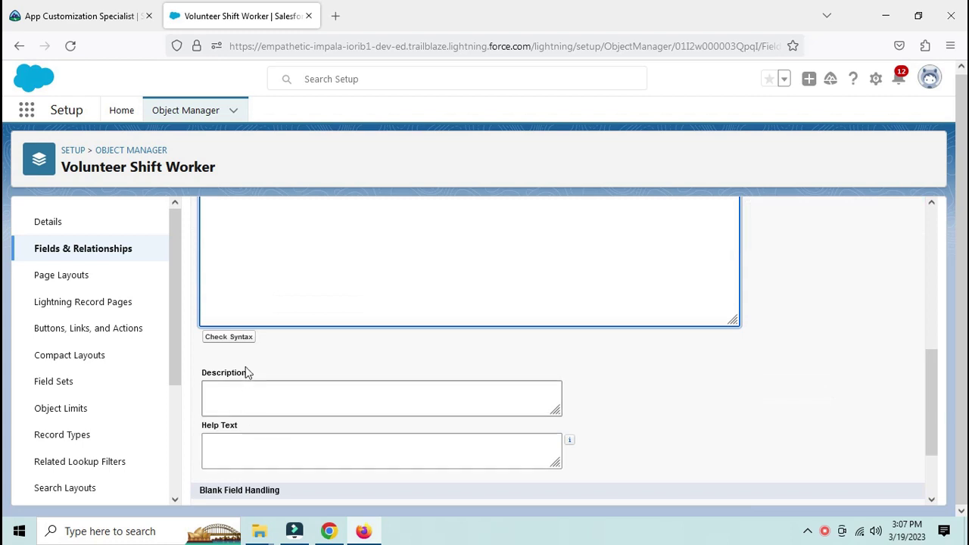
{"action": "left_click", "coordinate": [237, 341]}
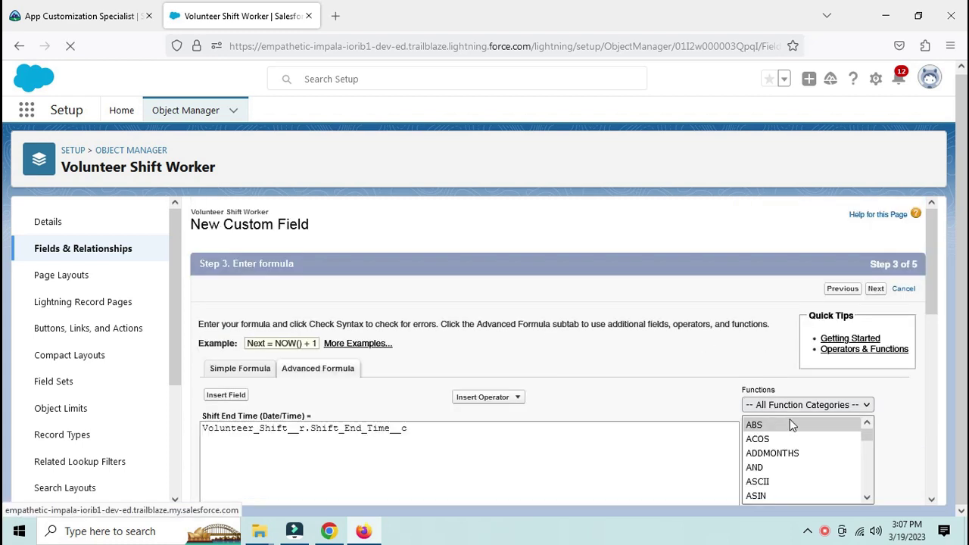
{"action": "scroll", "coordinate": [638, 427], "scroll_direction": "down", "scroll_amount": 2}
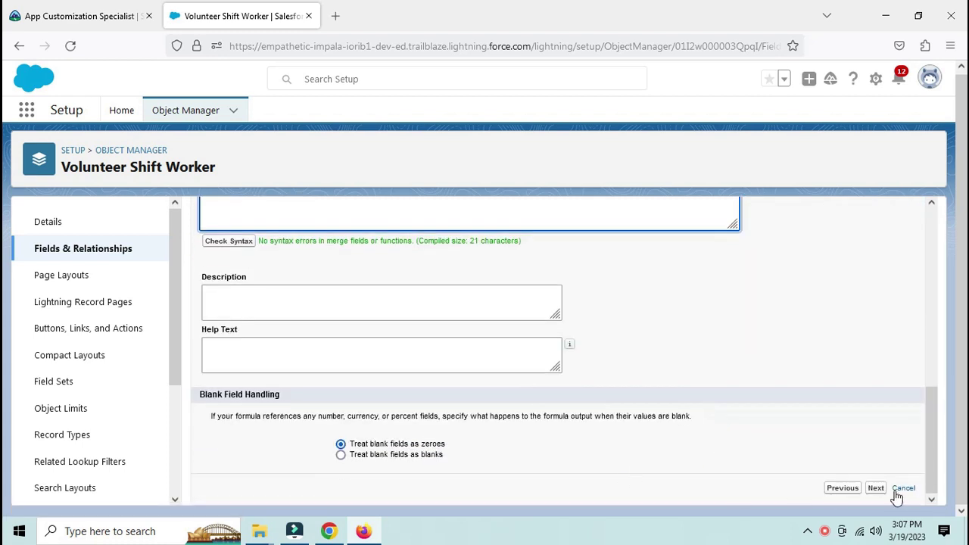
{"action": "left_click", "coordinate": [877, 489]}
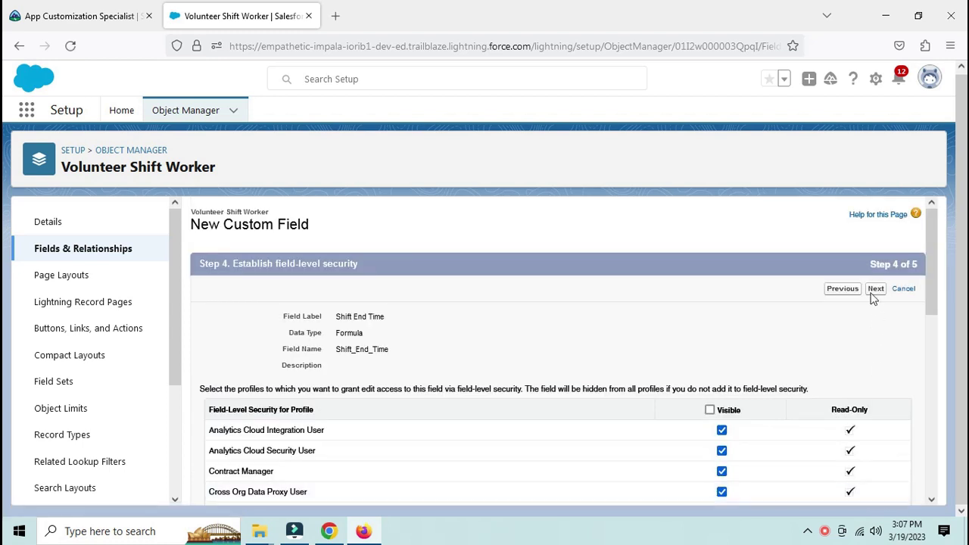
Accept the default field-level security and page layout assignment for the Shift End Time field and save it
{"action": "left_click", "coordinate": [875, 288]}
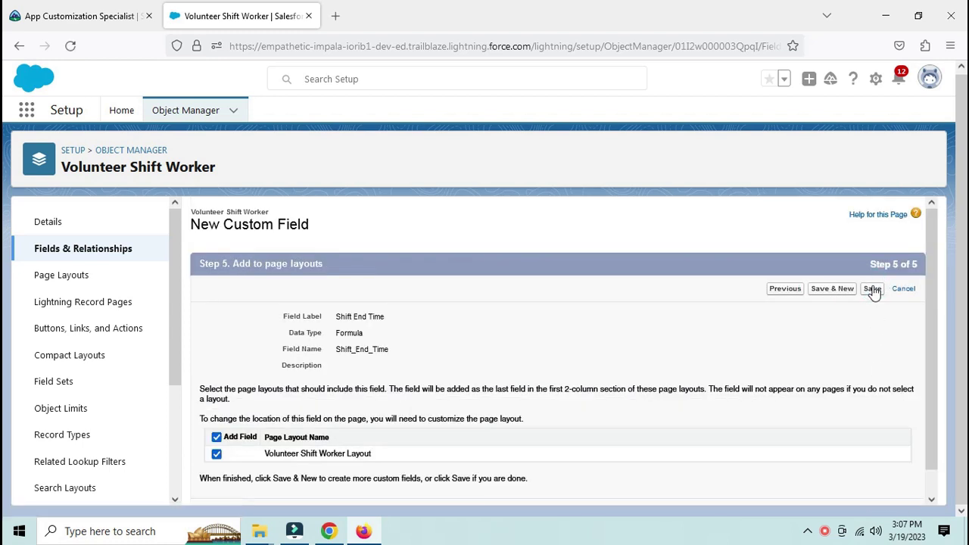
{"action": "left_click", "coordinate": [873, 289]}
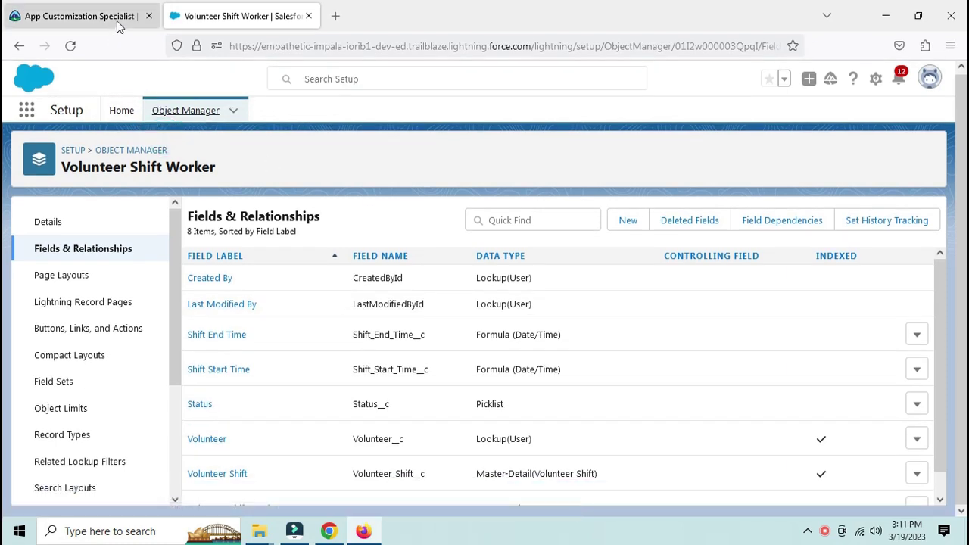
Copy the label Attributed Volunteer Hours from the field requirements table on the Trailhead page and return to Salesforce Setup
{"action": "left_click", "coordinate": [119, 23]}
{"action": "left_click_drag", "start_coordinate": [270, 433], "coordinate": [237, 422]}
{"action": "key", "text": "ctrl+c"}
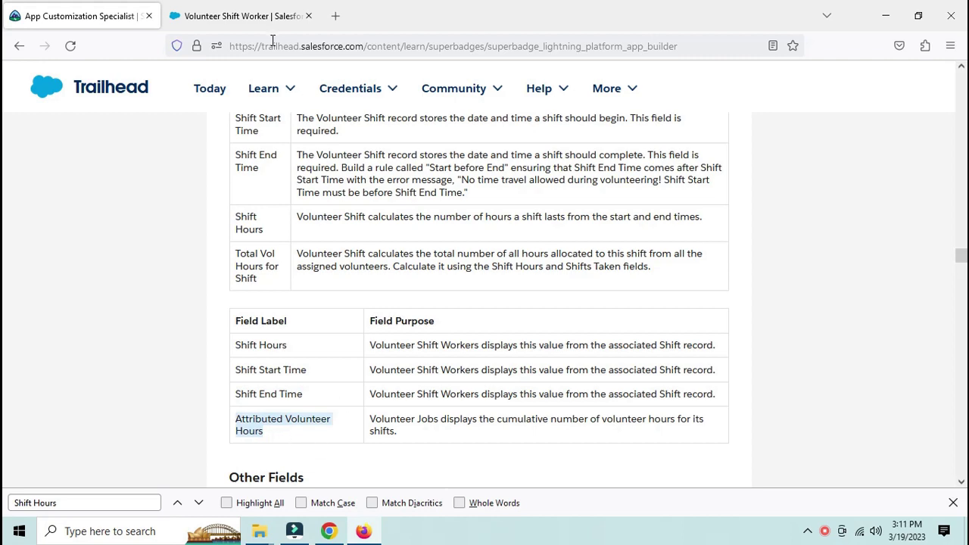
{"action": "left_click", "coordinate": [271, 18]}
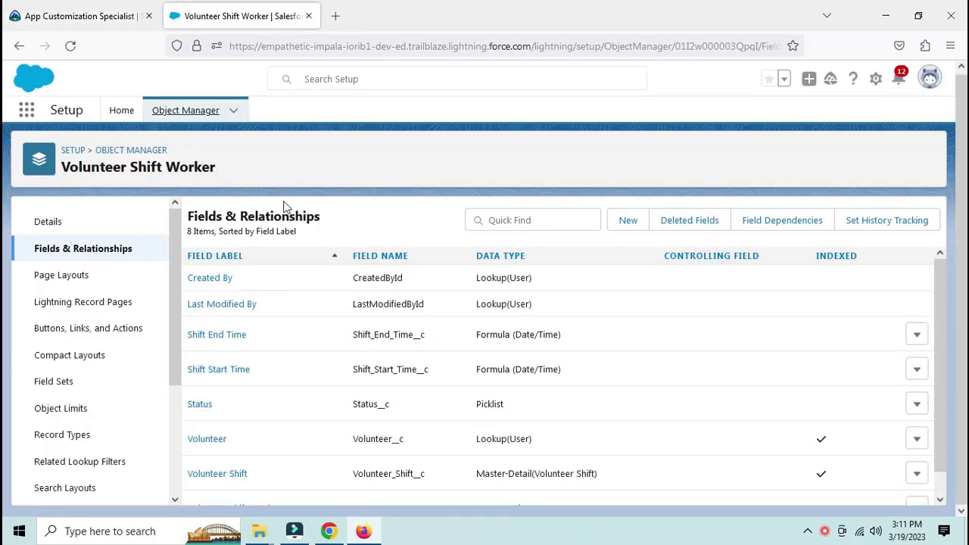
Search the Object Manager for "volu" and open the fields and relationships of the Volunteer Job object
{"action": "left_click", "coordinate": [190, 110]}
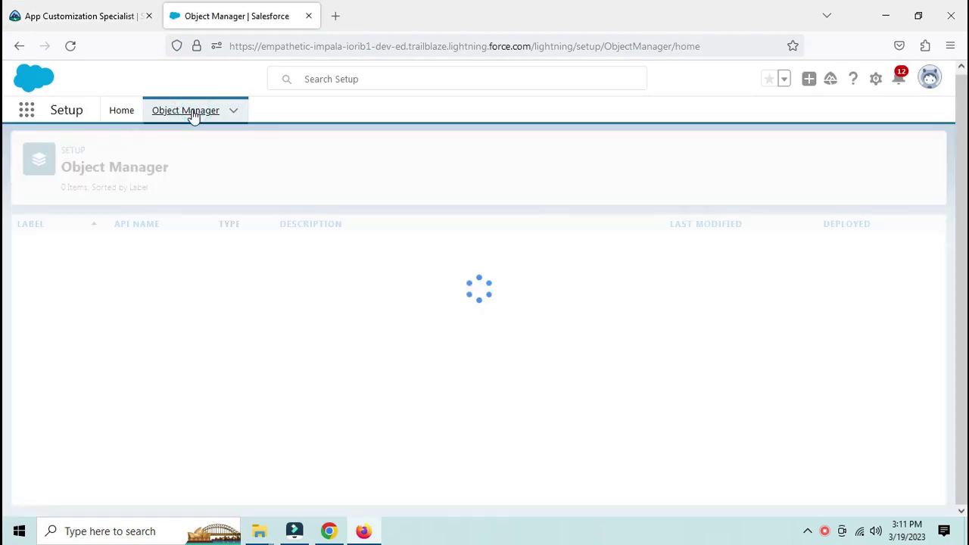
{"action": "left_click", "coordinate": [689, 162]}
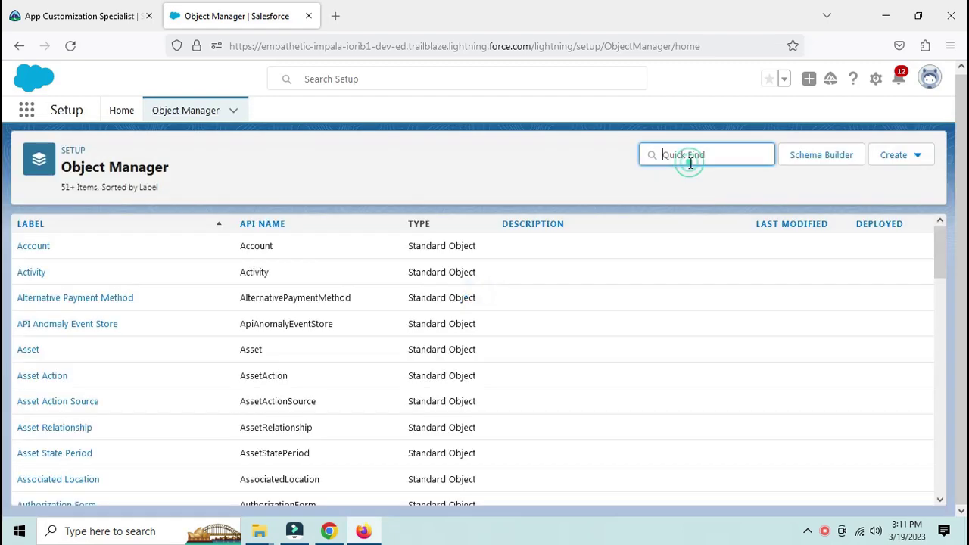
{"action": "type", "text": "volu"}
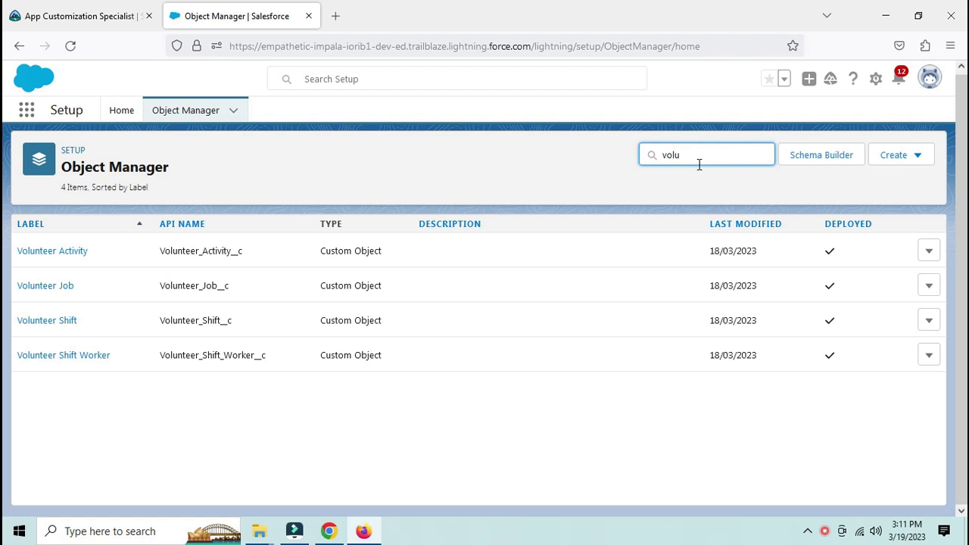
{"action": "left_click", "coordinate": [38, 284]}
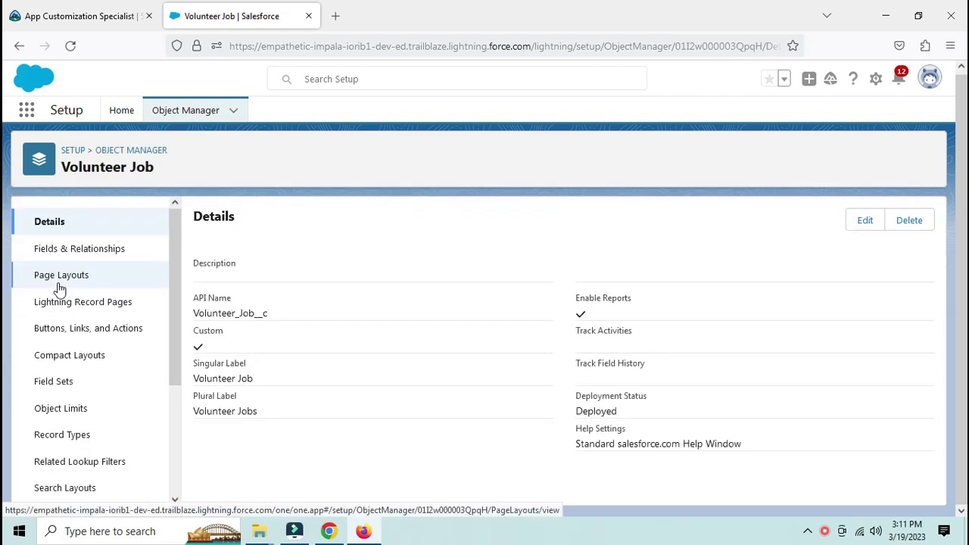
{"action": "left_click", "coordinate": [91, 256]}
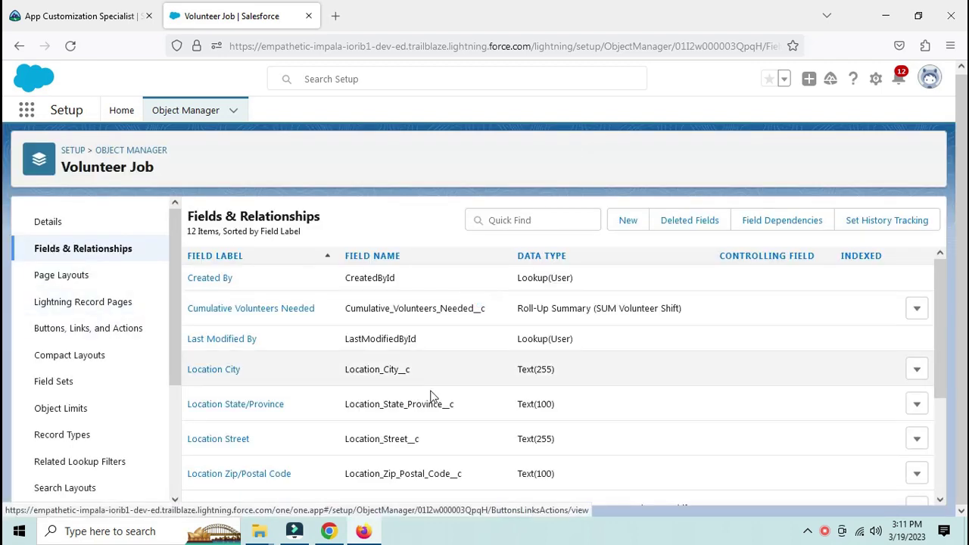
Start a new Volunteer Job field of the Roll-Up Summary data type
{"action": "left_click", "coordinate": [629, 220]}
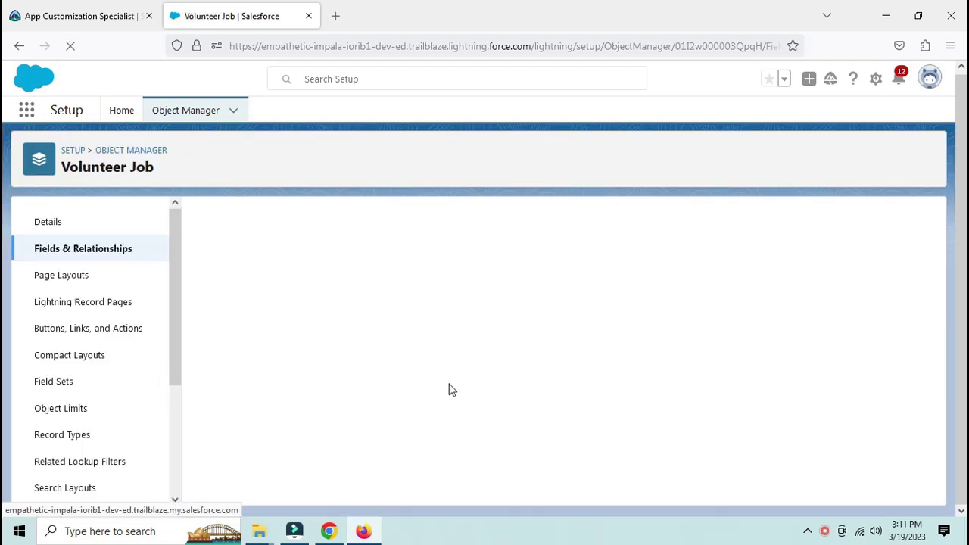
{"action": "left_click", "coordinate": [268, 445]}
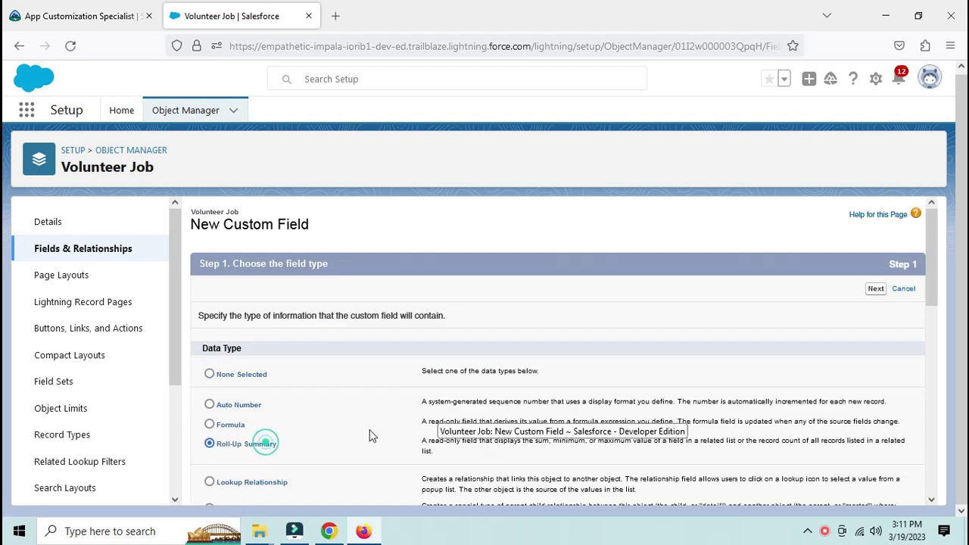
{"action": "left_click", "coordinate": [875, 290]}
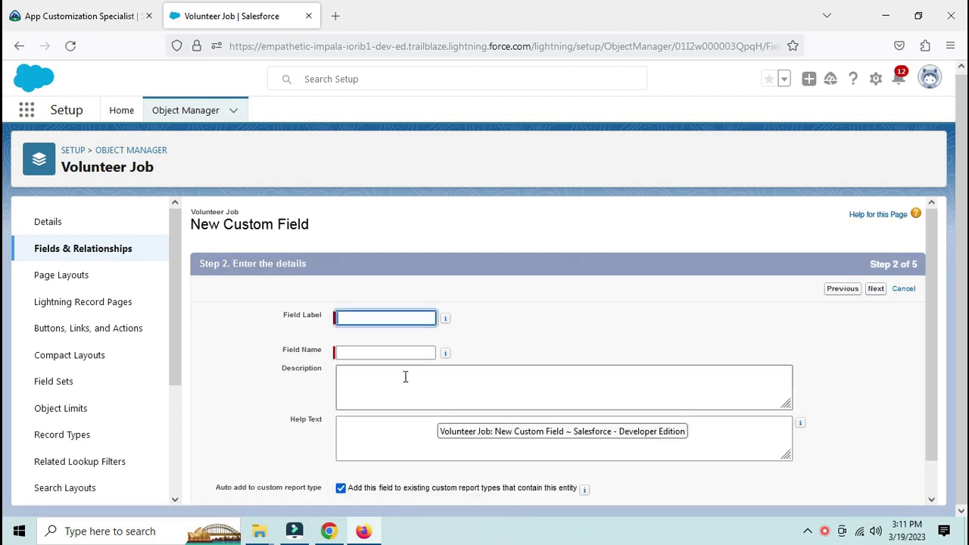
Label the roll-up field Attributed Volunteer Hours, let its field name fill in, and continue to the summary calculation
{"action": "left_click", "coordinate": [403, 316]}
{"action": "key", "text": "ctrl+f"}
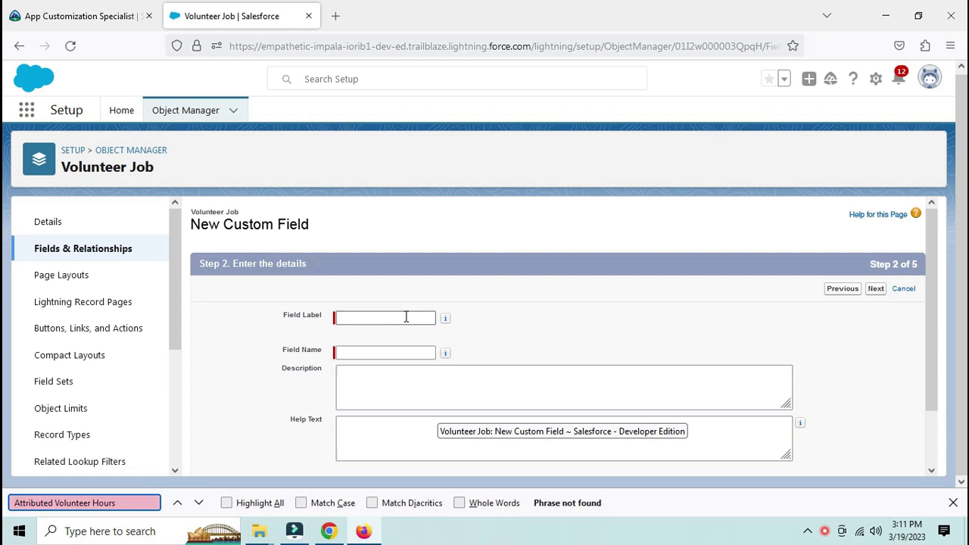
{"action": "left_click", "coordinate": [406, 317]}
{"action": "key", "text": "ctrl+v"}
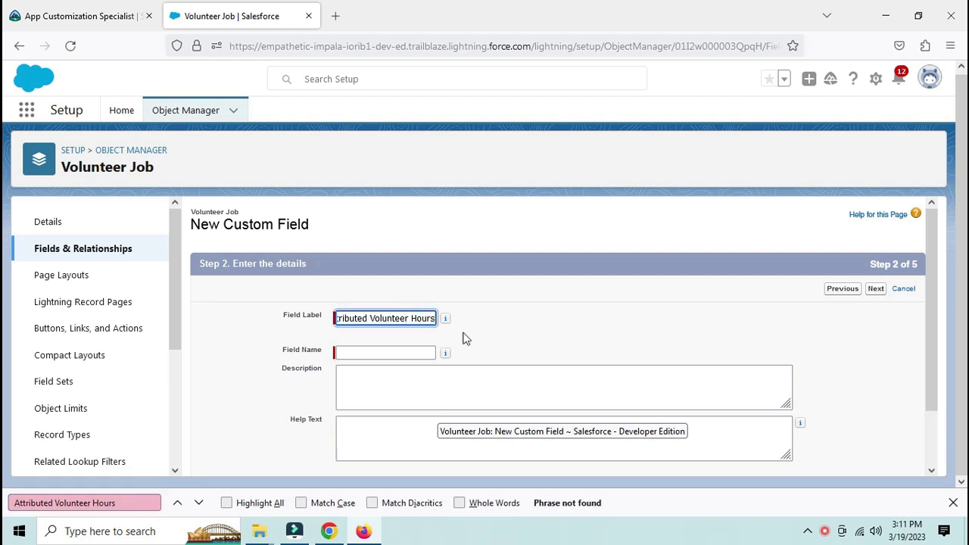
{"action": "left_click", "coordinate": [893, 461]}
{"action": "left_click", "coordinate": [953, 503]}
{"action": "left_click", "coordinate": [671, 333]}
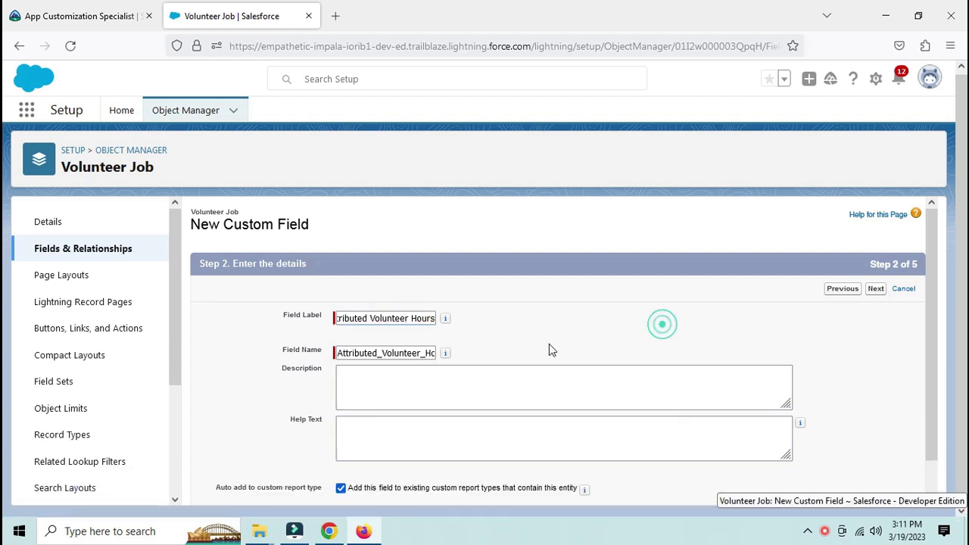
{"action": "scroll", "coordinate": [530, 348], "scroll_direction": "down", "scroll_amount": 1}
{"action": "left_click", "coordinate": [875, 488]}
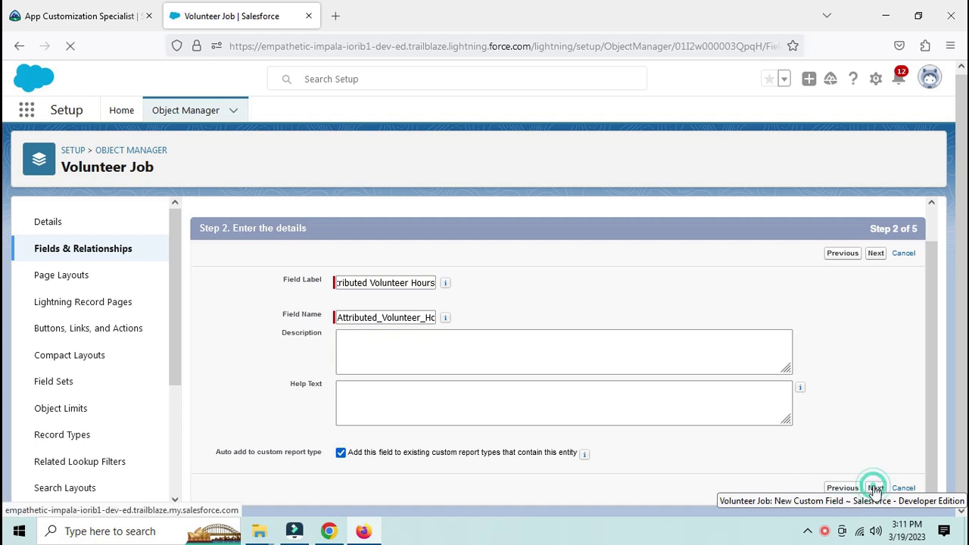
Set the roll-up to a SUM over Volunteer Shifts and look through the fields available to aggregate
{"action": "left_click", "coordinate": [409, 352]}
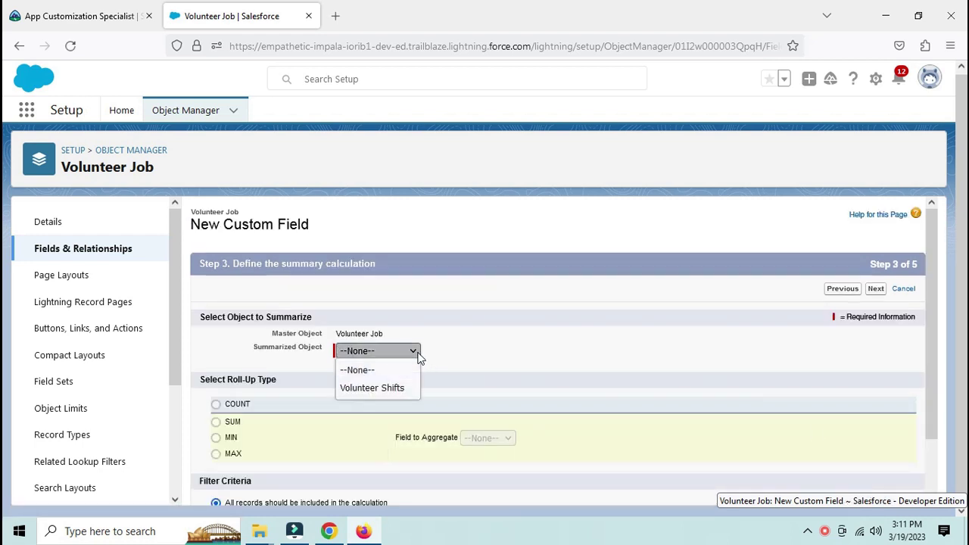
{"action": "left_click", "coordinate": [398, 386]}
{"action": "left_click", "coordinate": [219, 423]}
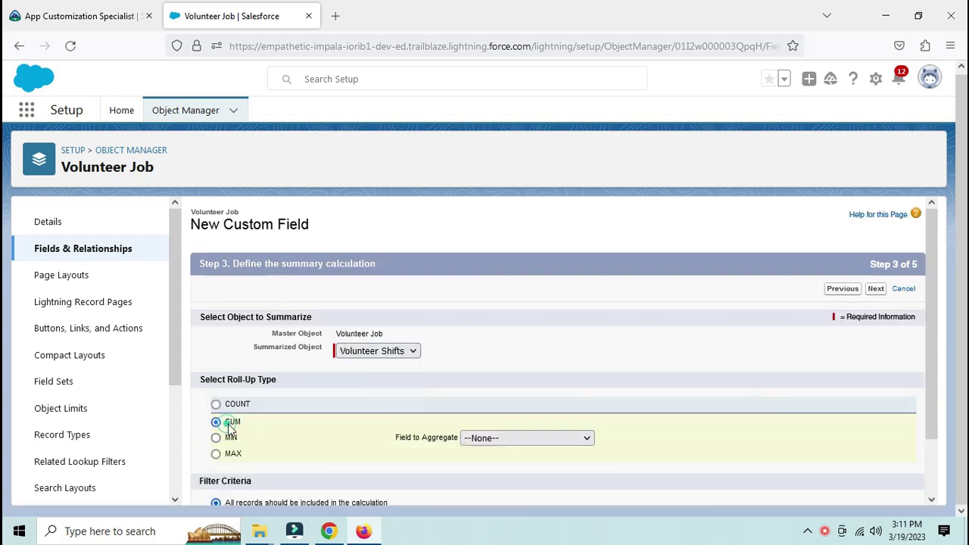
{"action": "left_click", "coordinate": [534, 442]}
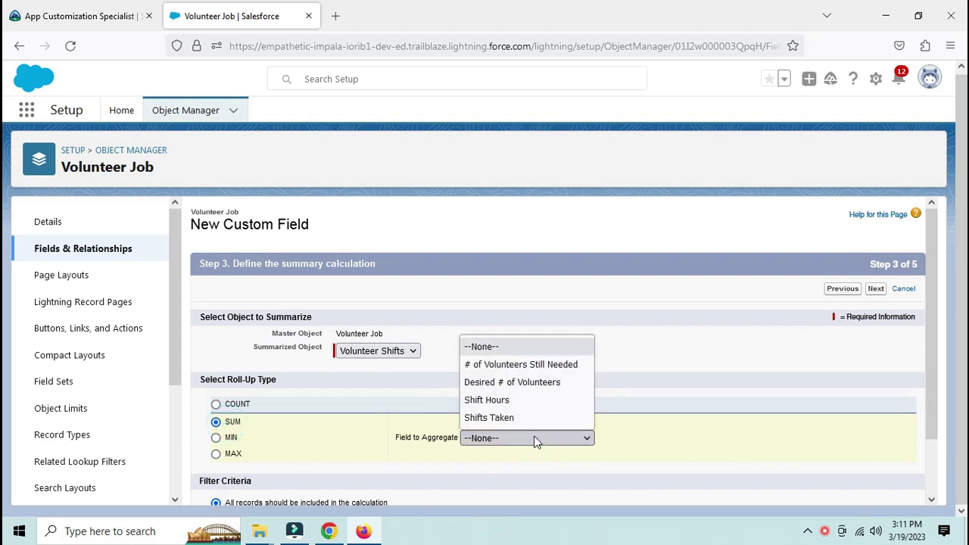
{"action": "left_click", "coordinate": [534, 443]}
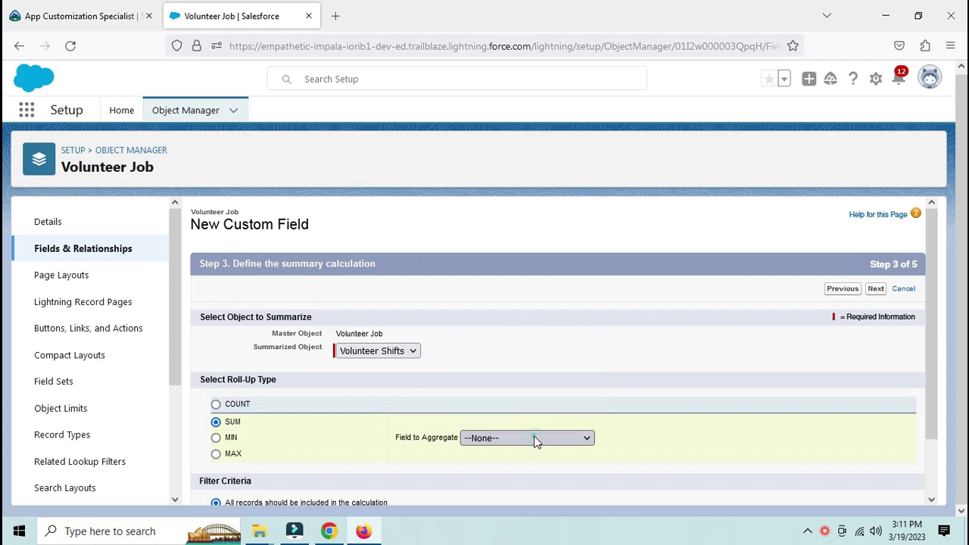
{"action": "left_click", "coordinate": [534, 442]}
{"action": "left_click", "coordinate": [626, 386]}
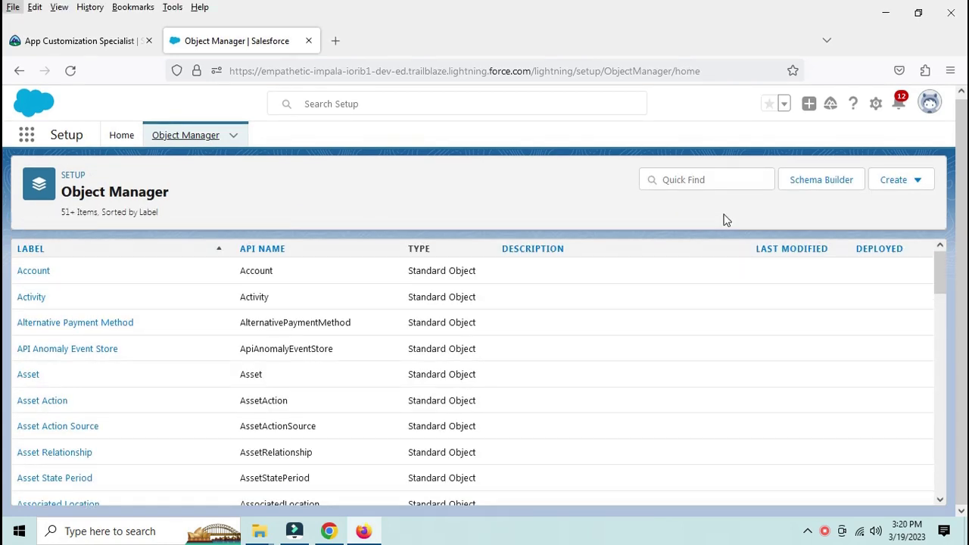
Search the Object Manager for "vol", open the Volunteer Shift object, and consult the Total Vol Hours for Shift requirement on the Trailhead page
{"action": "left_click", "coordinate": [710, 187]}
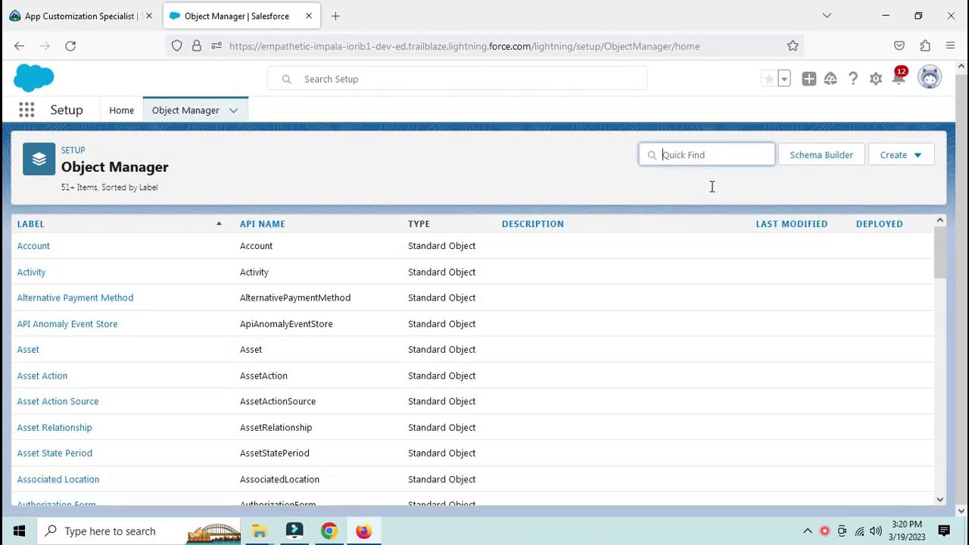
{"action": "type", "text": "vo"}
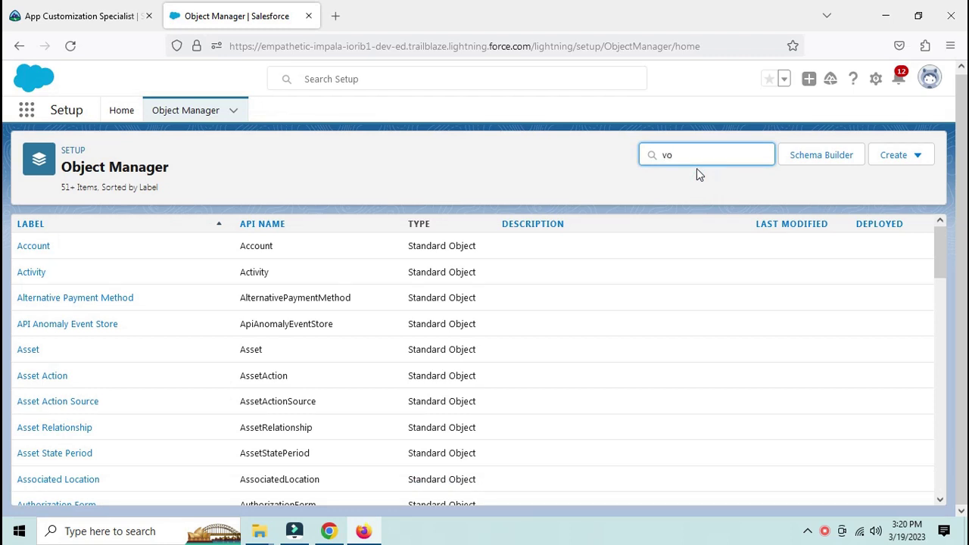
{"action": "type", "text": "l"}
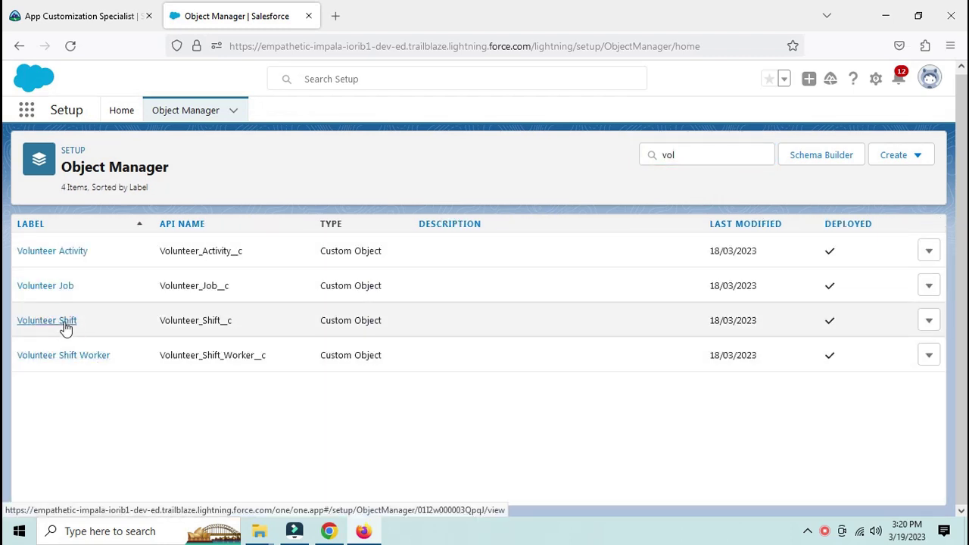
{"action": "left_click", "coordinate": [63, 320]}
{"action": "left_click", "coordinate": [95, 10]}
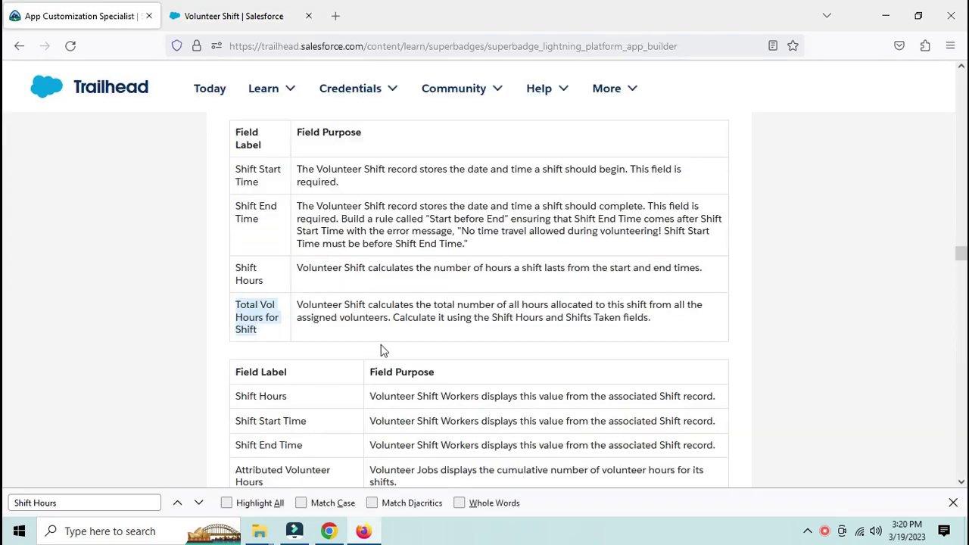
{"action": "left_click", "coordinate": [220, 15]}
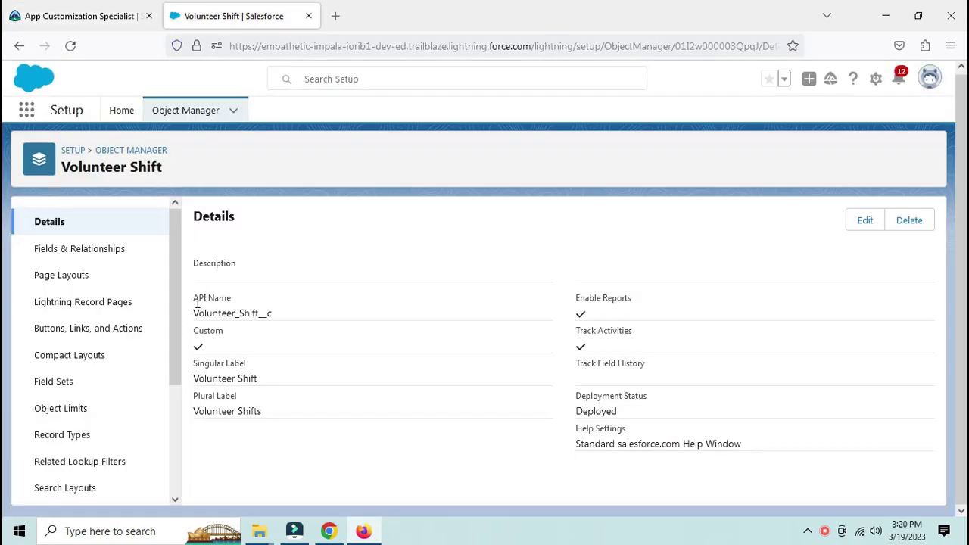
Start a new Volunteer Shift field of the Formula data type from the object's fields and relationships
{"action": "left_click", "coordinate": [104, 252]}
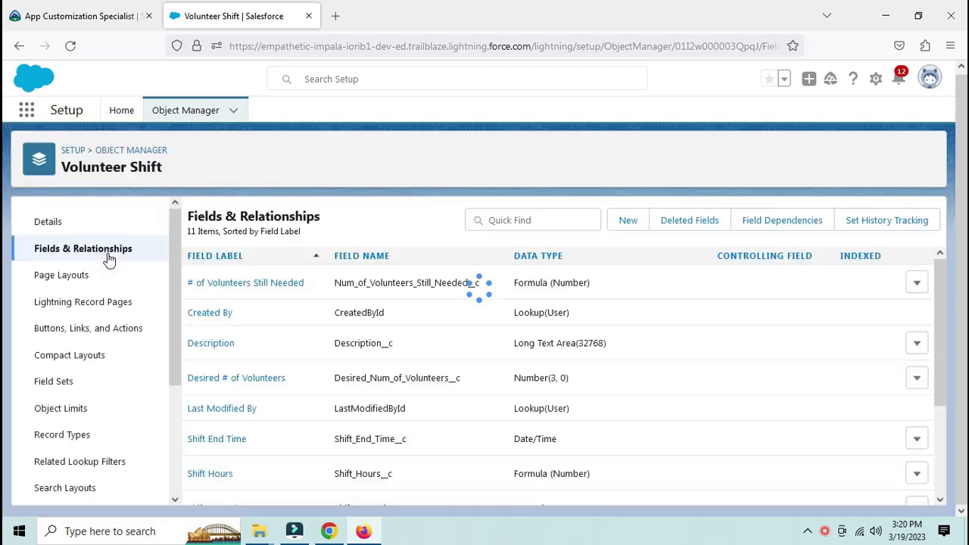
{"action": "left_click", "coordinate": [536, 221]}
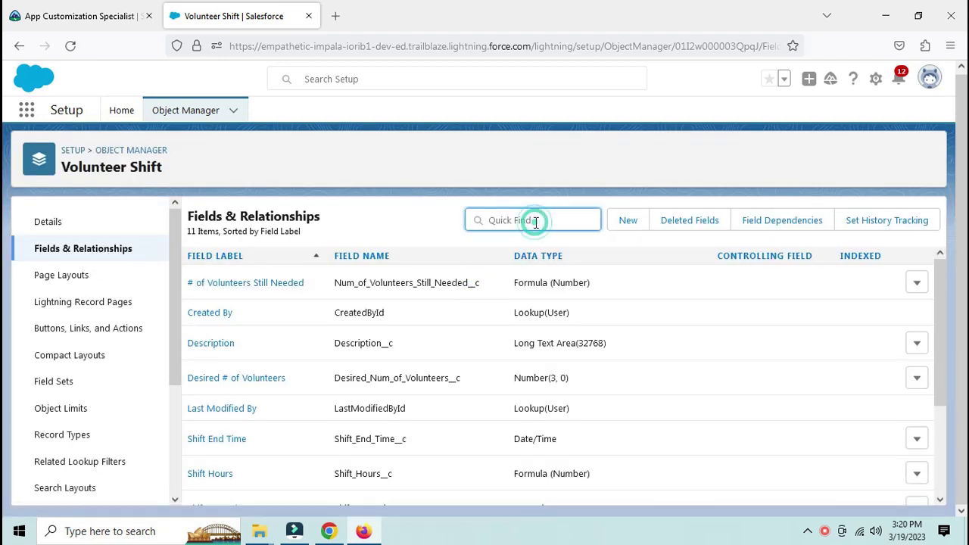
{"action": "left_click", "coordinate": [633, 220]}
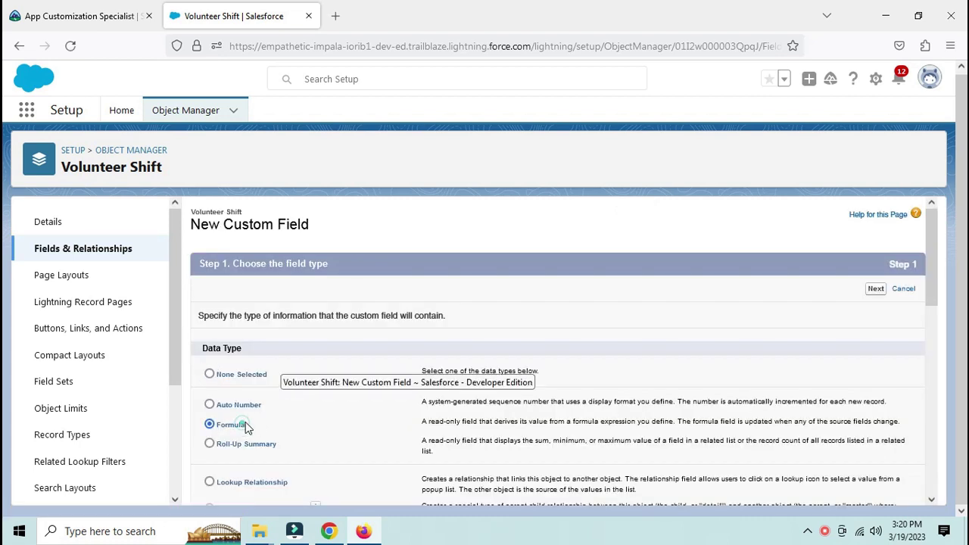
{"action": "left_click", "coordinate": [875, 292]}
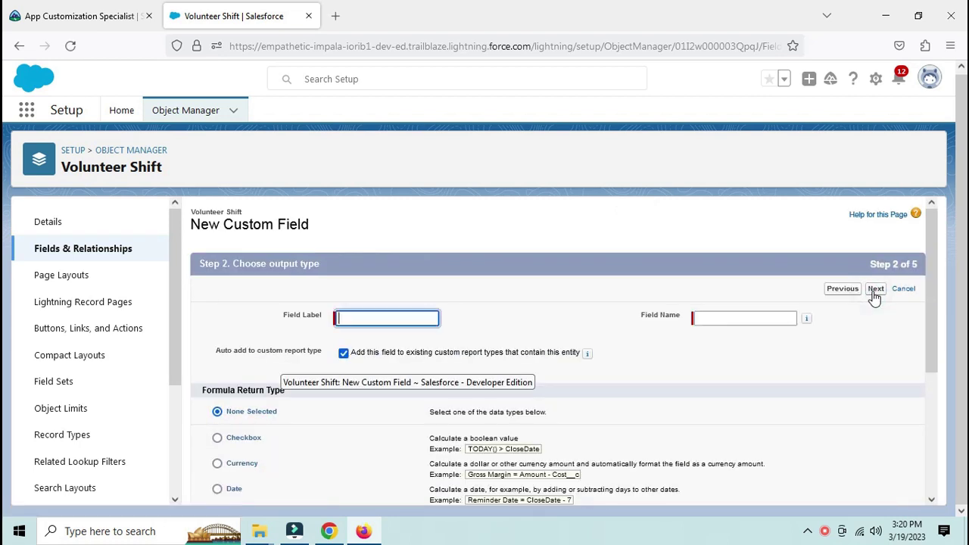
Label the formula field Total Vol Hours for Shift, as given in the Trailhead requirements table
{"action": "left_click", "coordinate": [53, 11]}
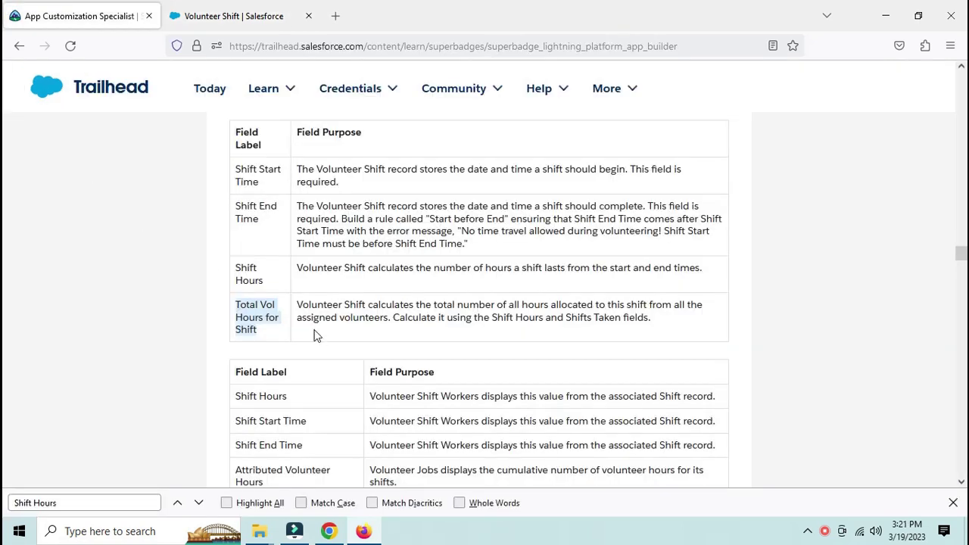
{"action": "left_click", "coordinate": [227, 9]}
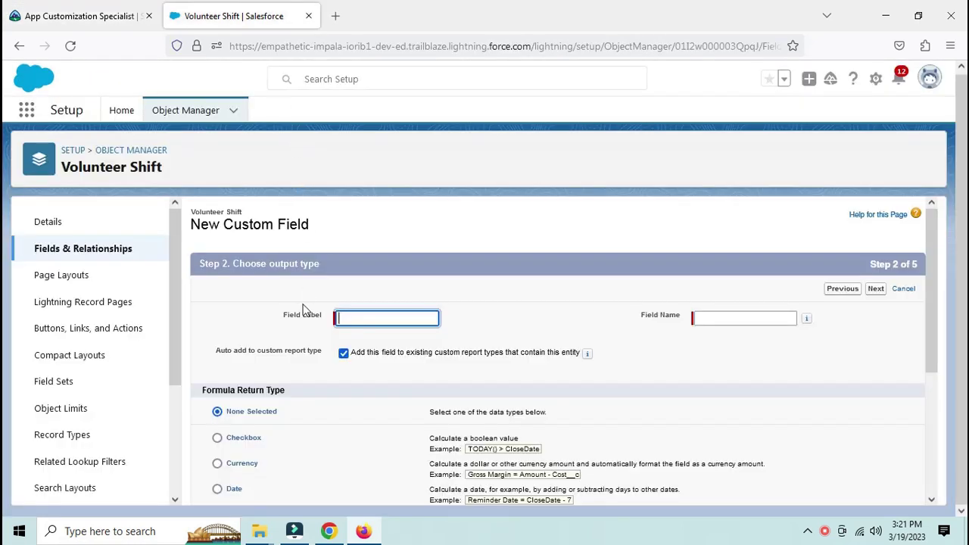
{"action": "left_click", "coordinate": [369, 319]}
{"action": "left_click", "coordinate": [383, 331]}
{"action": "left_click", "coordinate": [499, 307]}
Choose Number as the formula return type and continue to the formula editor
{"action": "scroll", "coordinate": [307, 358], "scroll_direction": "down", "scroll_amount": 2}
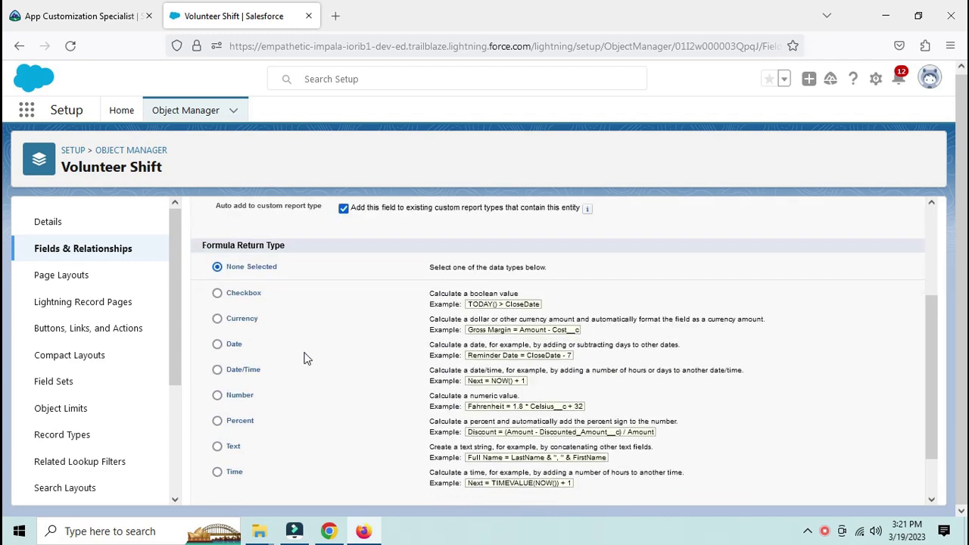
{"action": "left_click", "coordinate": [241, 396]}
{"action": "scroll", "coordinate": [697, 382], "scroll_direction": "down", "scroll_amount": 1}
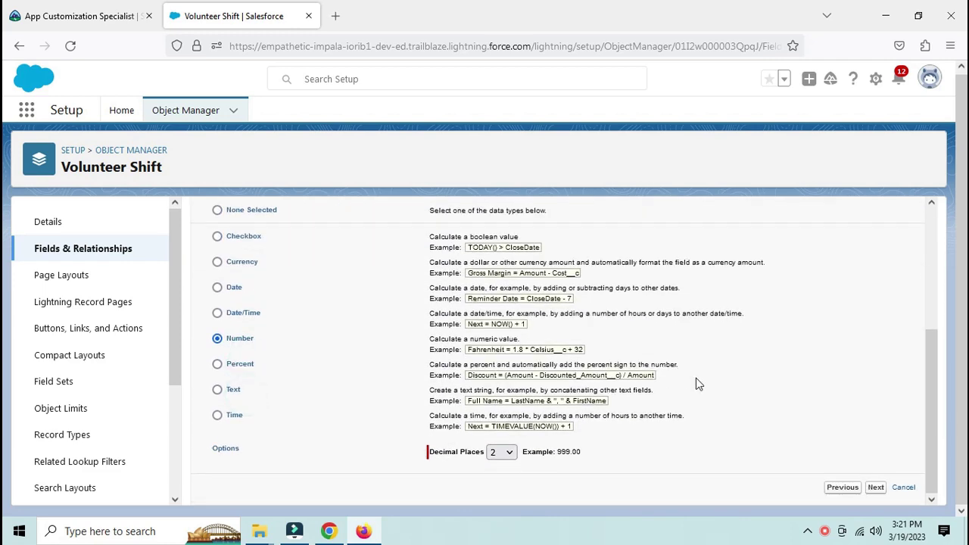
{"action": "left_click", "coordinate": [875, 488]}
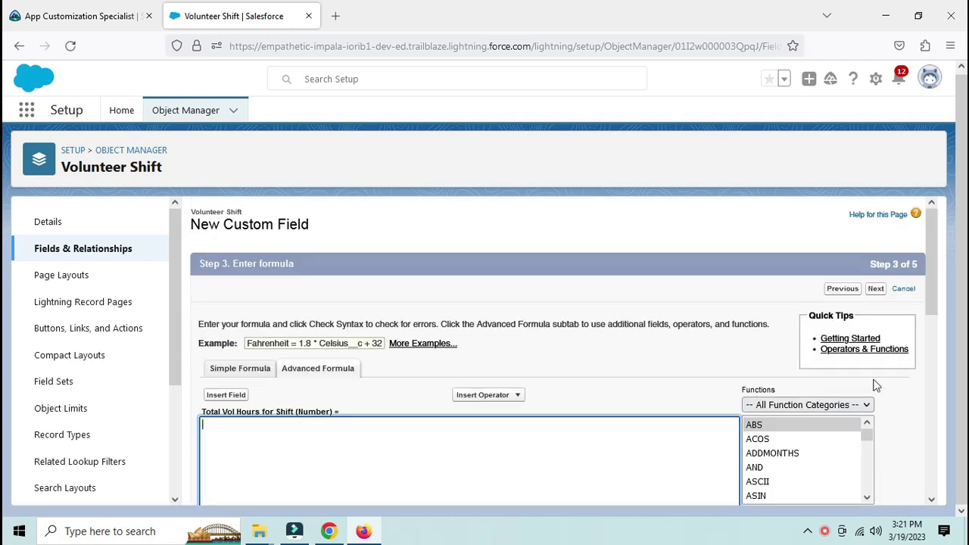
Return to the formula's output type settings, set the decimal places to 0, and continue to the formula editor
{"action": "left_click", "coordinate": [847, 288]}
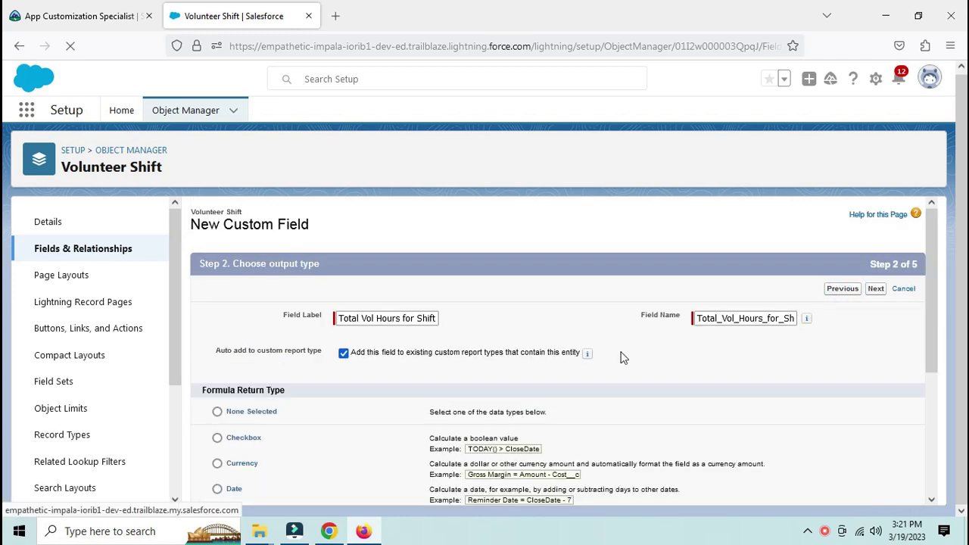
{"action": "scroll", "coordinate": [575, 424], "scroll_direction": "down", "scroll_amount": 3}
{"action": "left_click", "coordinate": [508, 453]}
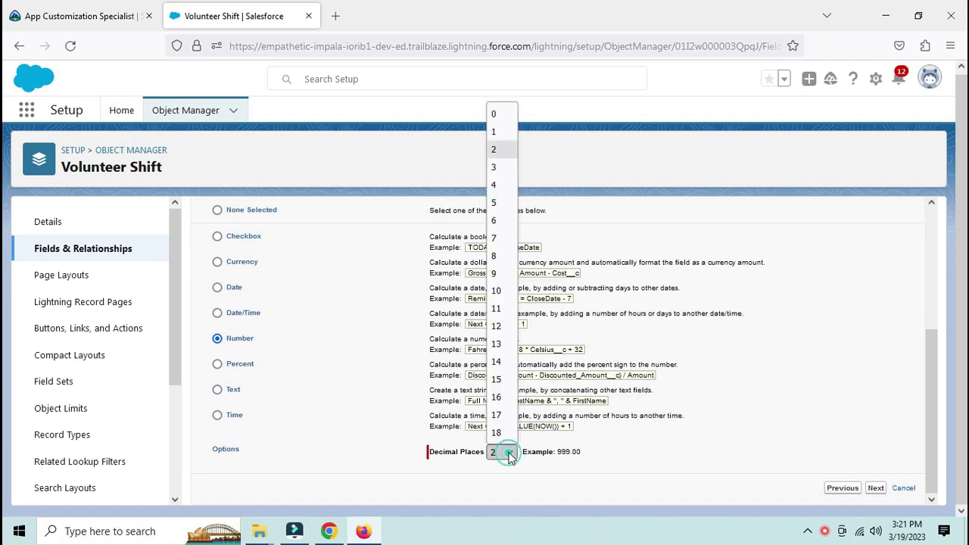
{"action": "key", "text": "Escape"}
{"action": "key", "text": "0"}
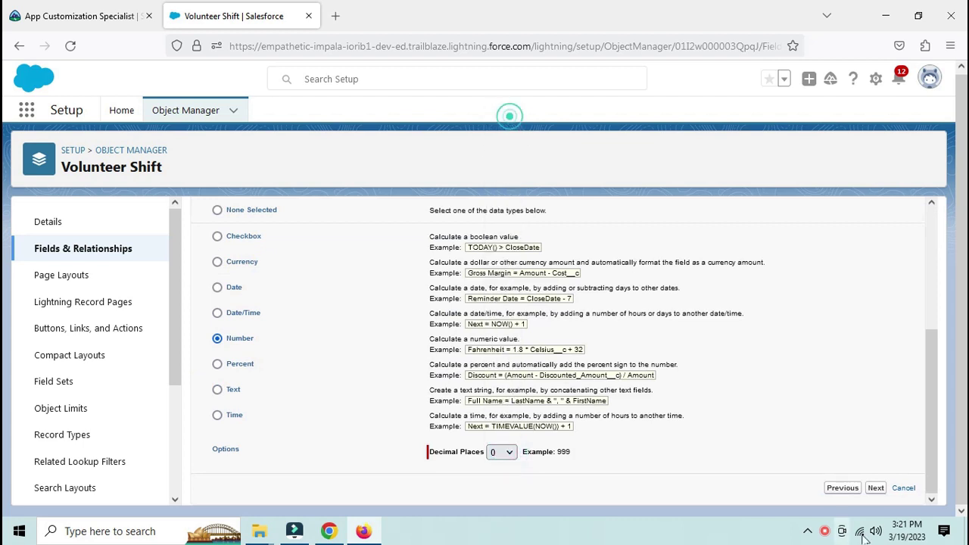
{"action": "left_click", "coordinate": [876, 489]}
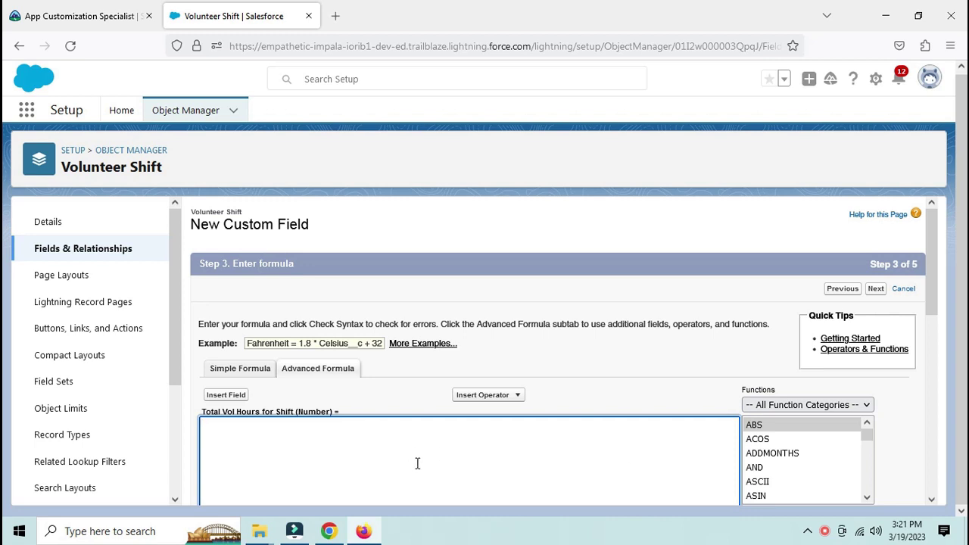
Insert the Shift Hours field of Volunteer Shift as the first term in the advanced formula
{"action": "left_click", "coordinate": [288, 442]}
{"action": "left_click", "coordinate": [313, 373]}
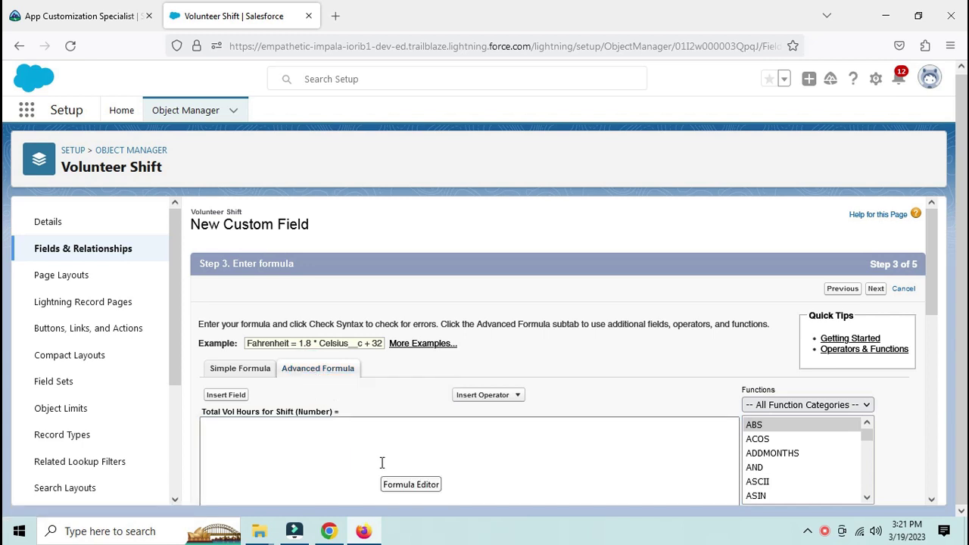
{"action": "left_click", "coordinate": [205, 431]}
{"action": "key", "text": "alt"}
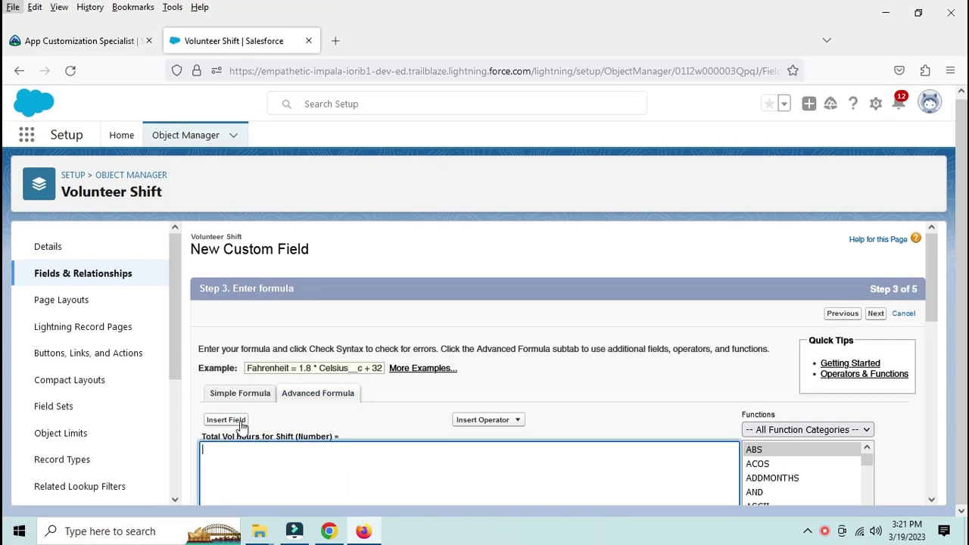
{"action": "left_click", "coordinate": [241, 424]}
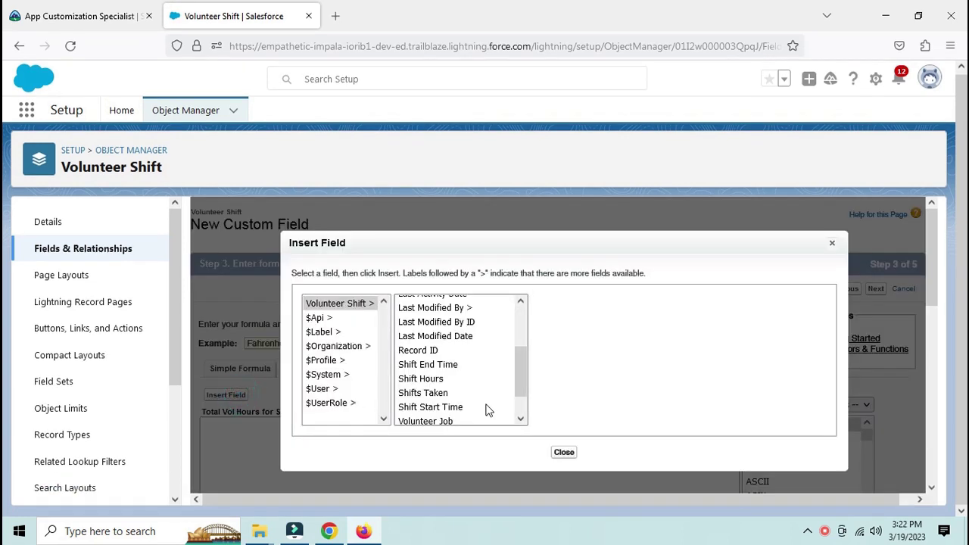
{"action": "scroll", "coordinate": [488, 409], "scroll_direction": "down", "scroll_amount": 1}
{"action": "left_click", "coordinate": [446, 345]}
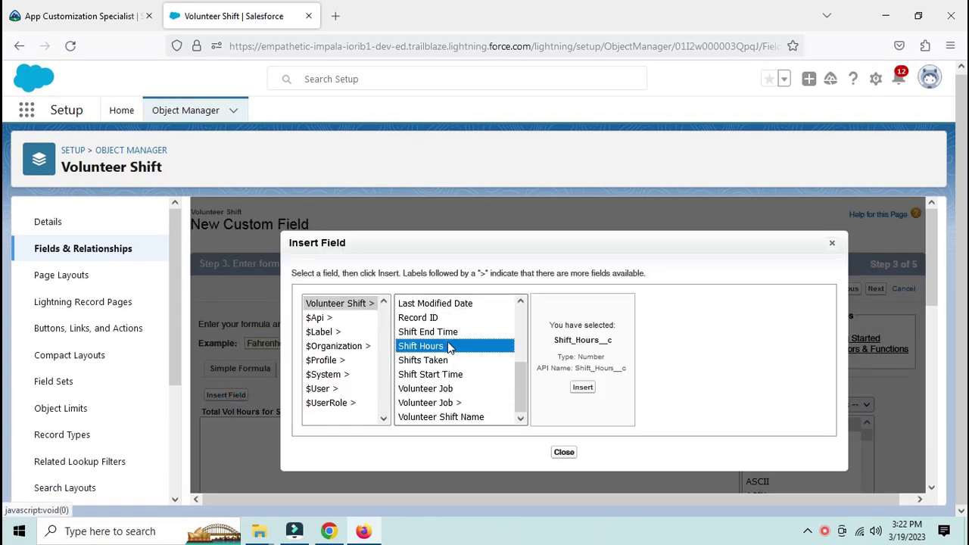
{"action": "left_click", "coordinate": [580, 388]}
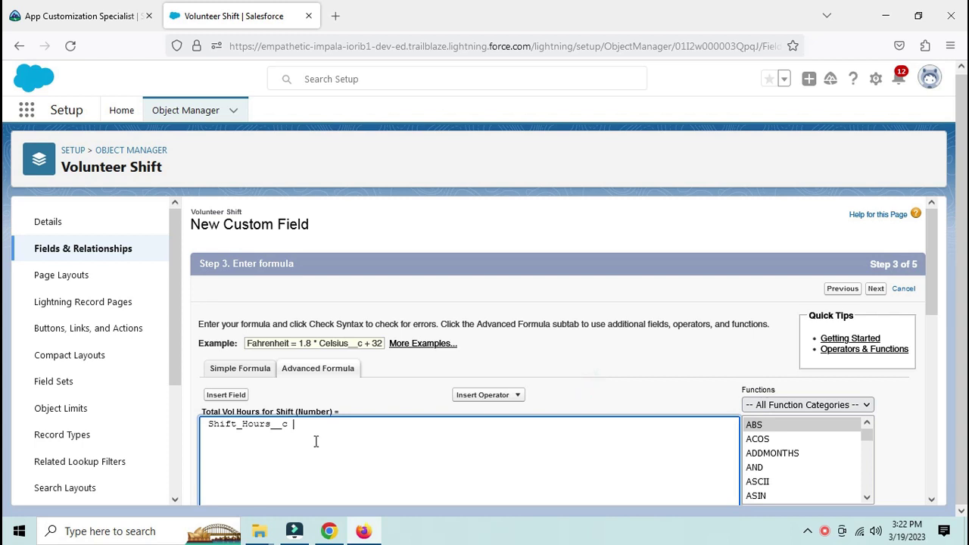
Multiply by the Shifts Taken field so the formula reads Shift_Hours__c * Shifts_Taken__c
{"action": "type", "text": "*"}
{"action": "left_click", "coordinate": [225, 394]}
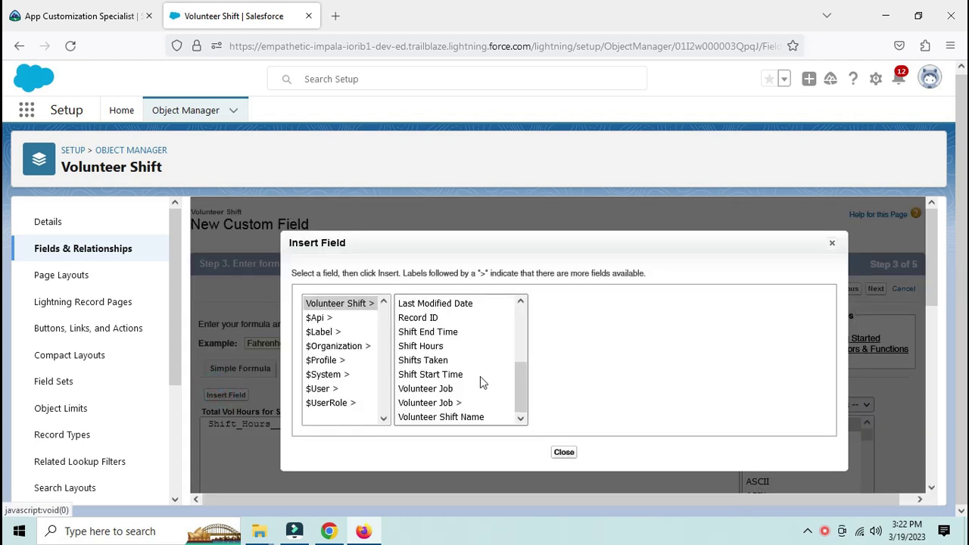
{"action": "scroll", "coordinate": [480, 377], "scroll_direction": "down", "scroll_amount": 2}
{"action": "left_click", "coordinate": [449, 359]}
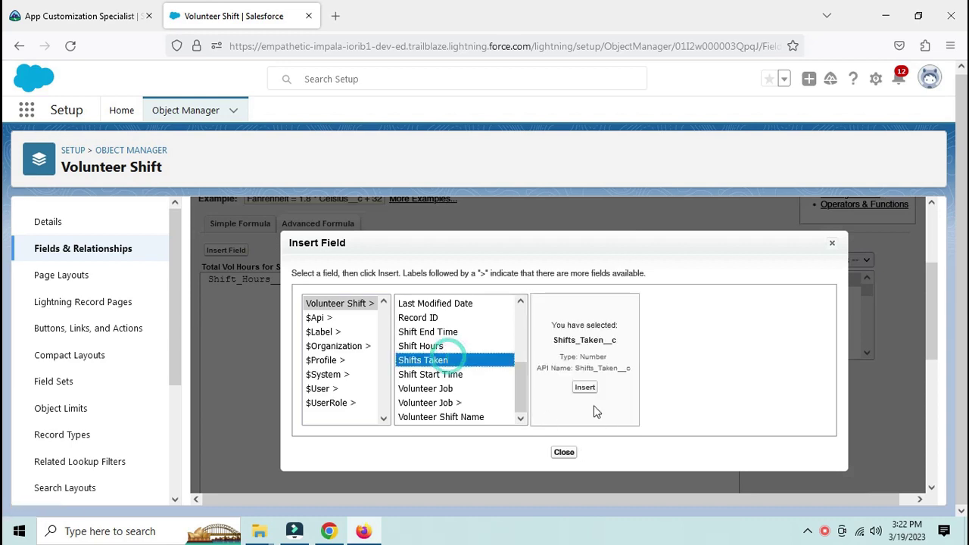
{"action": "left_click", "coordinate": [585, 389]}
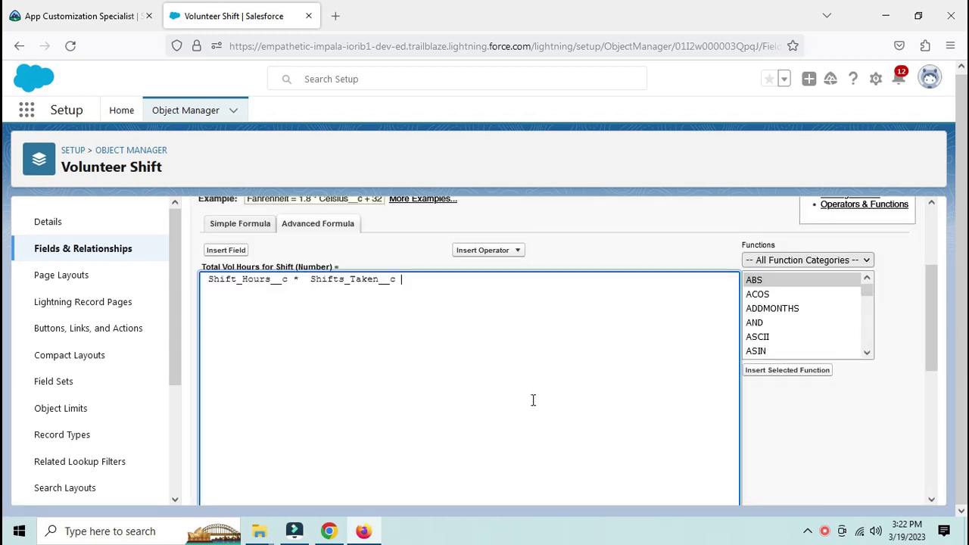
Check the formula's syntax and continue to field-level security, treating blank fields as zeroes
{"action": "scroll", "coordinate": [328, 432], "scroll_direction": "down", "scroll_amount": 5}
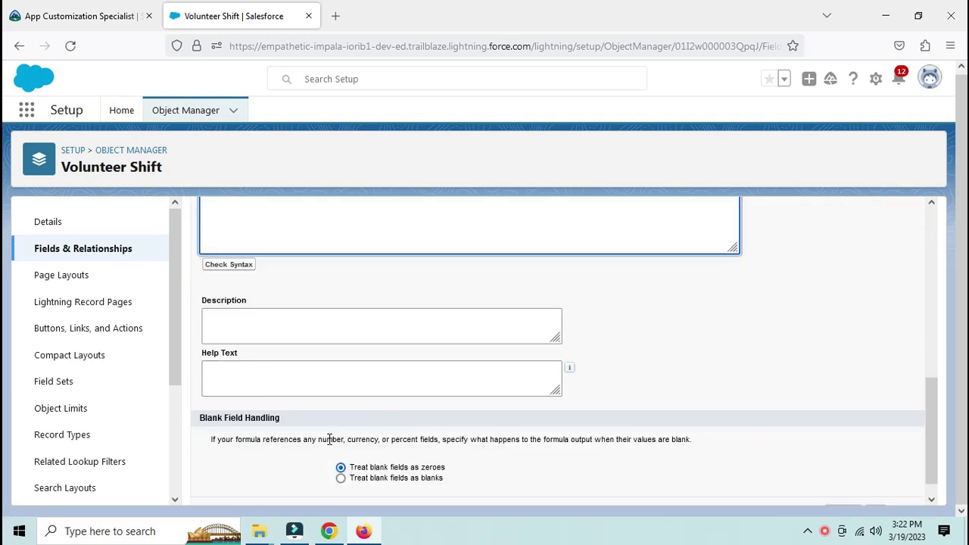
{"action": "left_click", "coordinate": [228, 264]}
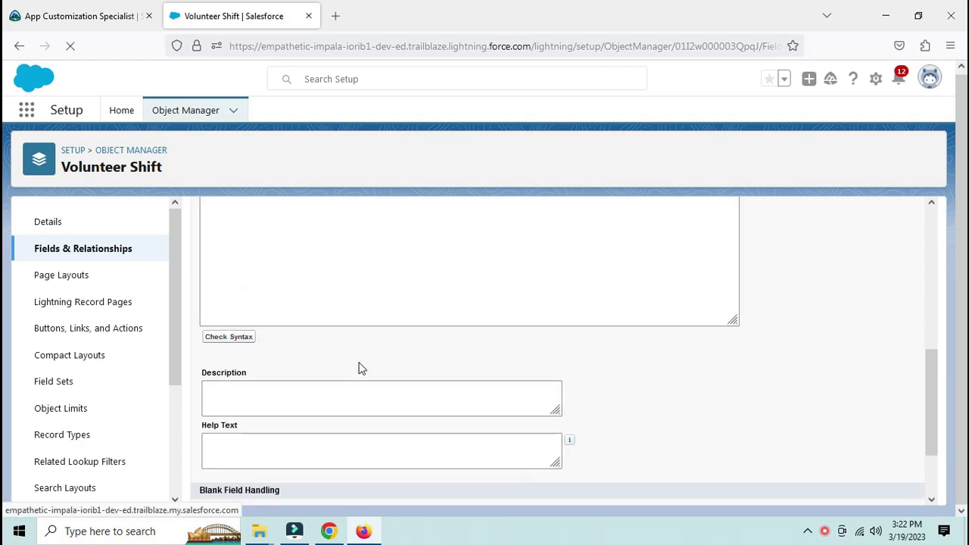
{"action": "scroll", "coordinate": [424, 446], "scroll_direction": "down", "scroll_amount": 2}
{"action": "scroll", "coordinate": [426, 436], "scroll_direction": "down", "scroll_amount": 2}
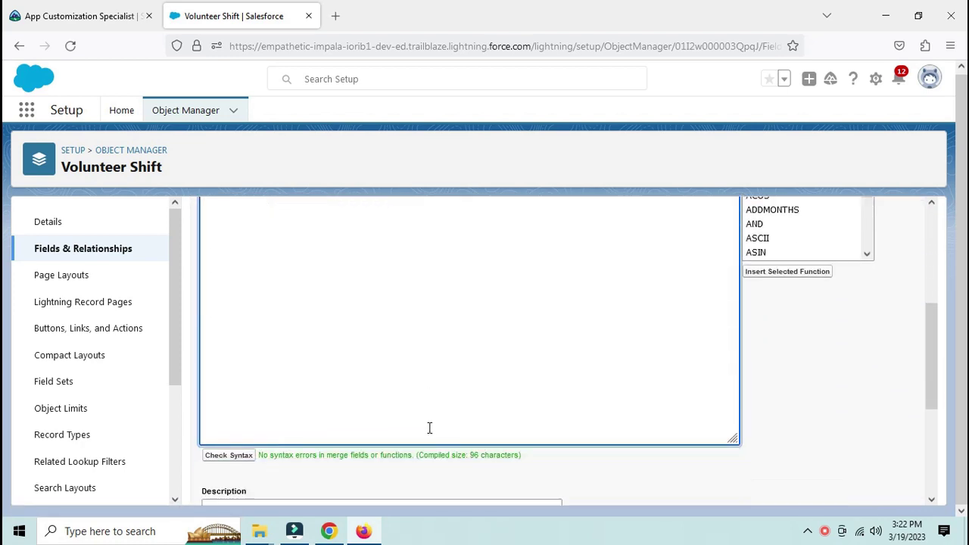
{"action": "scroll", "coordinate": [526, 443], "scroll_direction": "down", "scroll_amount": 2}
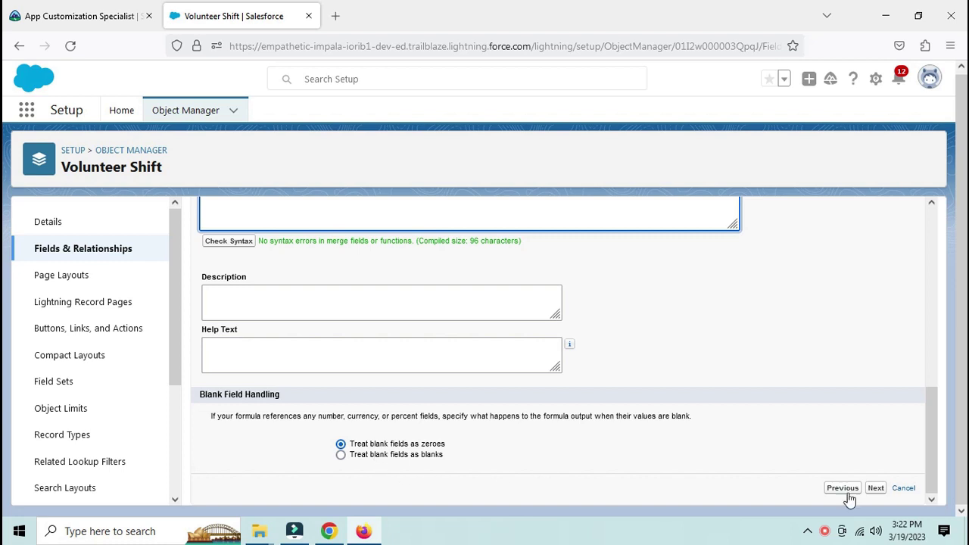
{"action": "left_click", "coordinate": [876, 488]}
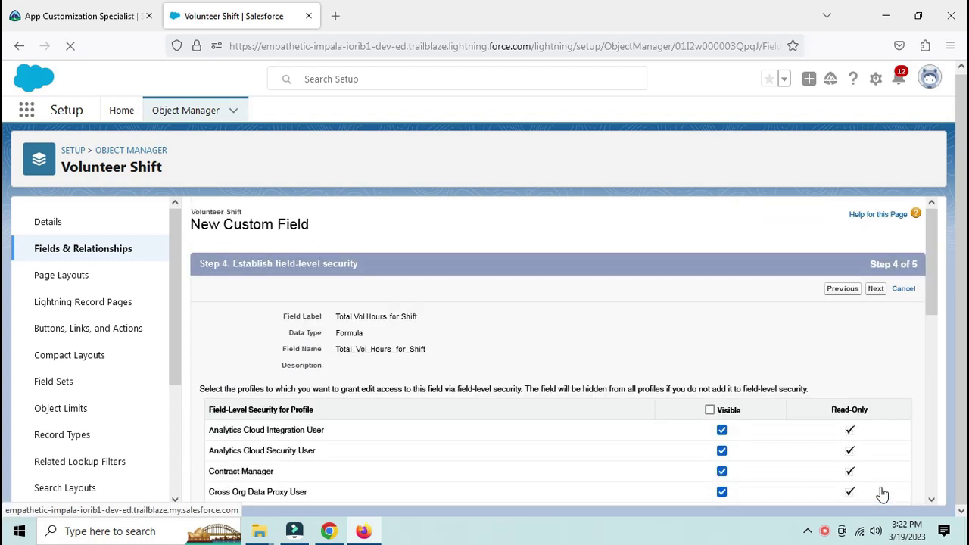
Accept the default profile visibility and Volunteer Shift Layout, and save the Total Vol Hours for Shift field
{"action": "left_click", "coordinate": [875, 289]}
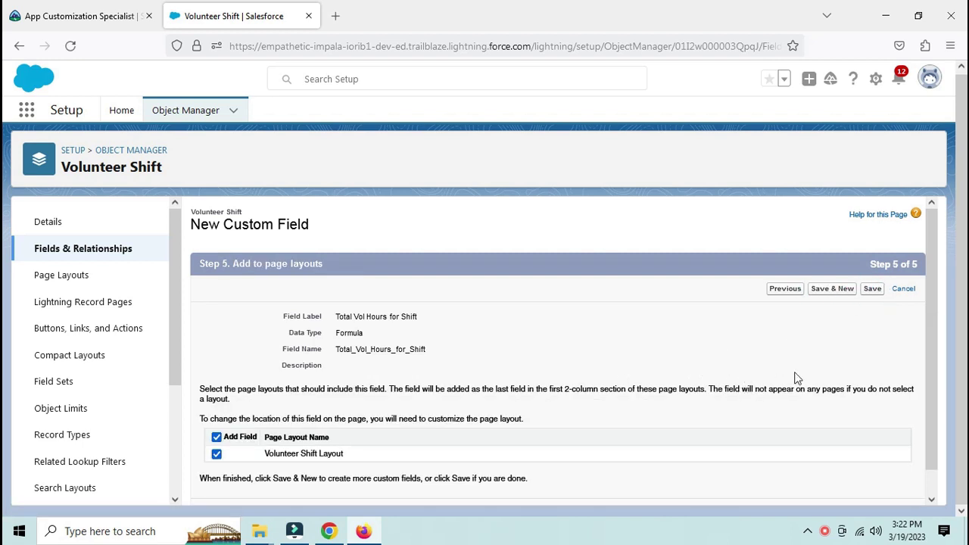
{"action": "left_click", "coordinate": [873, 290]}
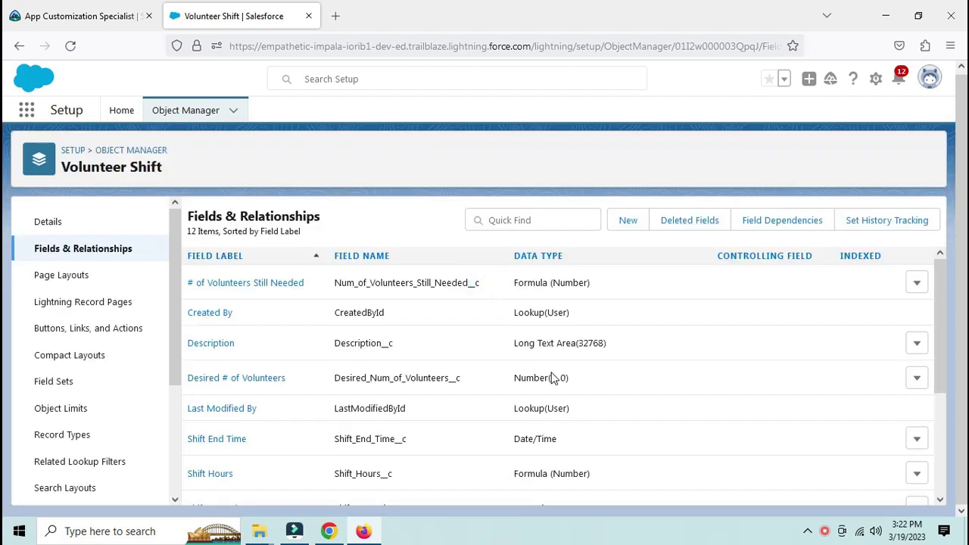
{"action": "scroll", "coordinate": [552, 378], "scroll_direction": "down", "scroll_amount": 3}
Copy the field label Attributed Volunteer Hours from the requirements table on the Trailhead page
{"action": "key", "text": "alt"}
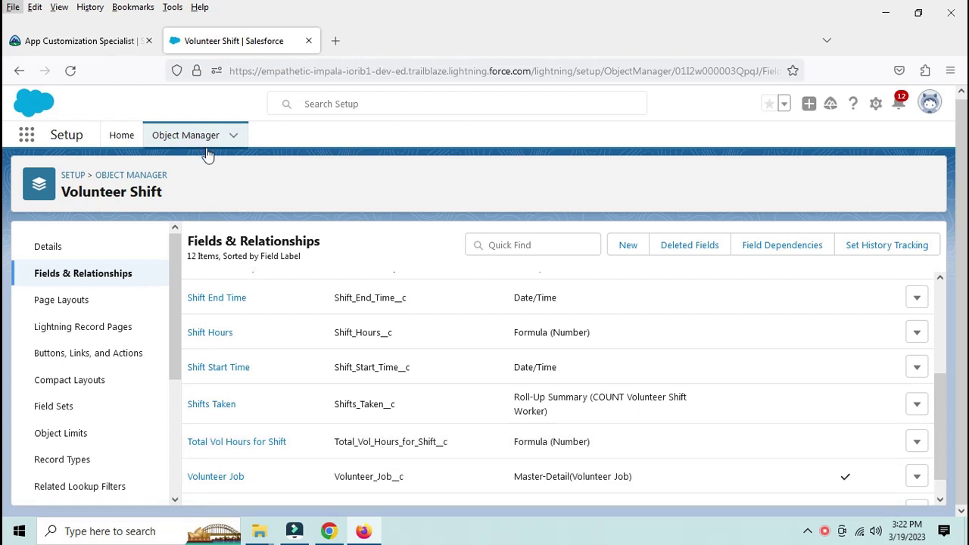
{"action": "left_click", "coordinate": [102, 45]}
{"action": "scroll", "coordinate": [378, 390], "scroll_direction": "down", "scroll_amount": 3}
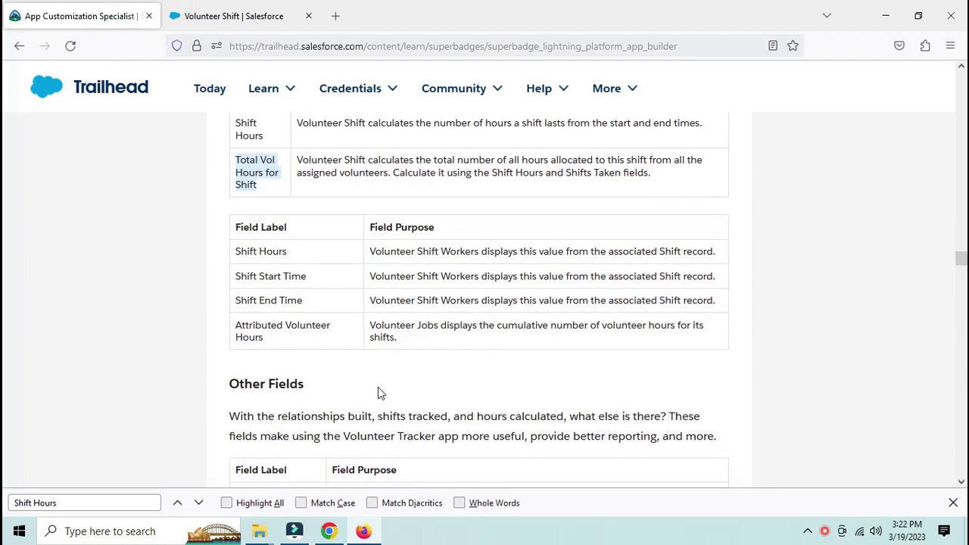
{"action": "triple_click", "coordinate": [267, 336]}
{"action": "key", "text": "ctrl+c"}
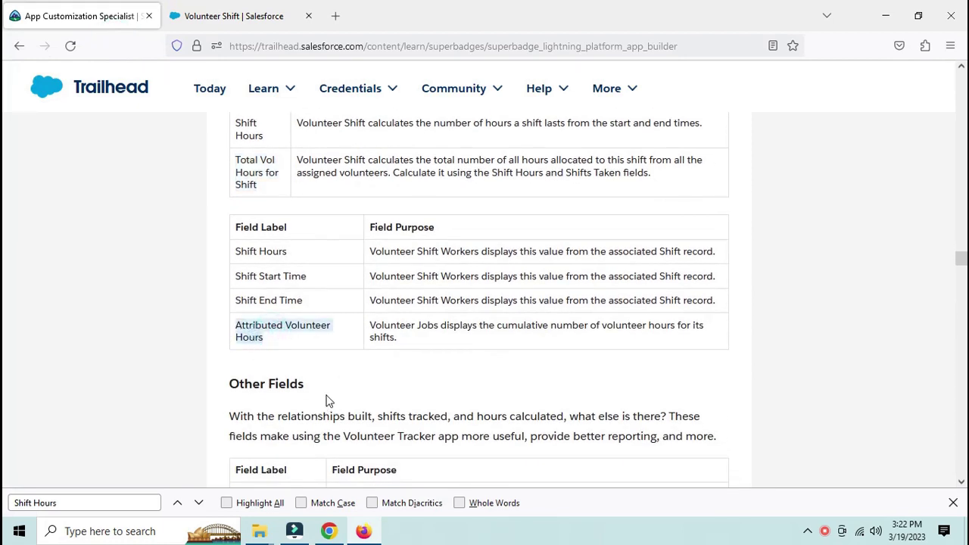
Return to Salesforce Setup, search the Object Manager for "vol", and open the Volunteer Job object
{"action": "left_click", "coordinate": [253, 19]}
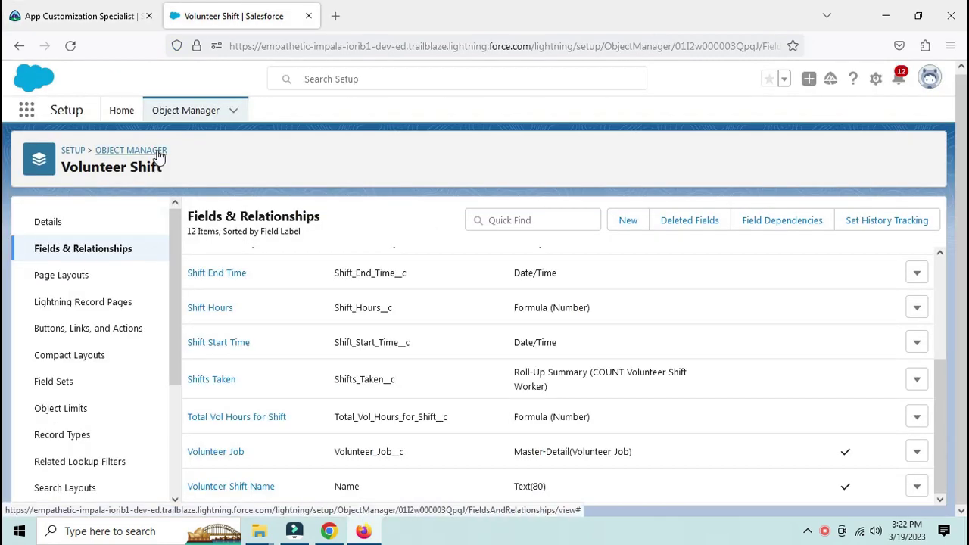
{"action": "left_click", "coordinate": [189, 115]}
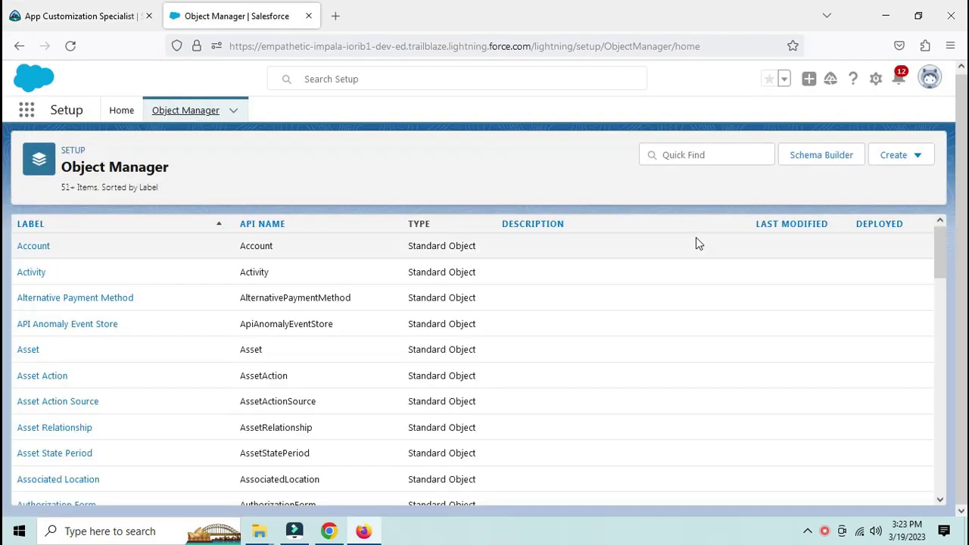
{"action": "left_click", "coordinate": [737, 154]}
{"action": "type", "text": "c"}
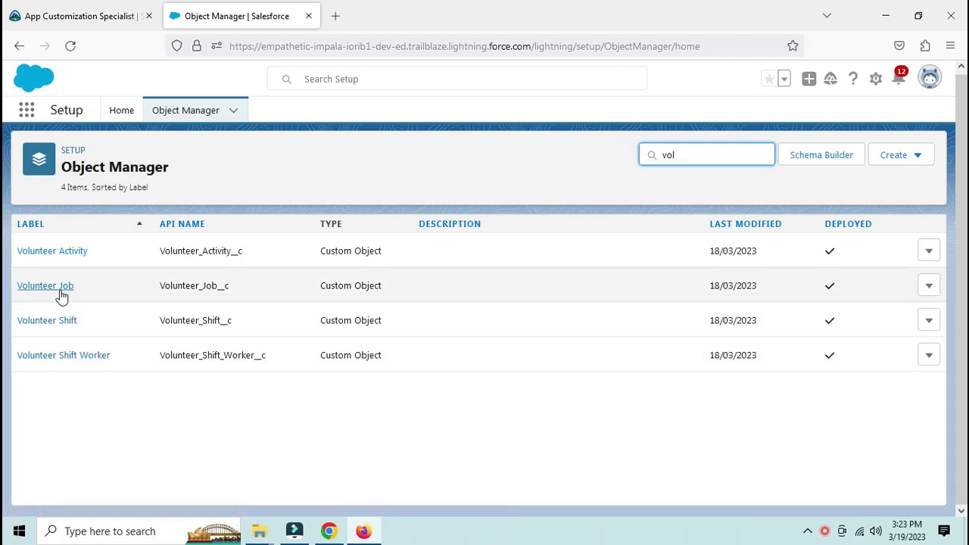
{"action": "left_click", "coordinate": [61, 286]}
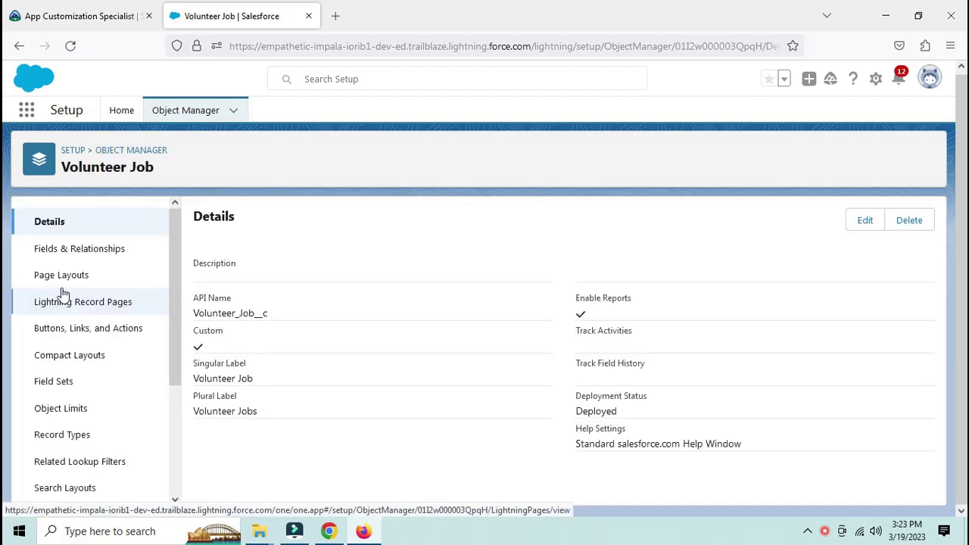
Start a new Volunteer Job field of the Roll-Up Summary data type from the object's fields and relationships
{"action": "left_click", "coordinate": [102, 251]}
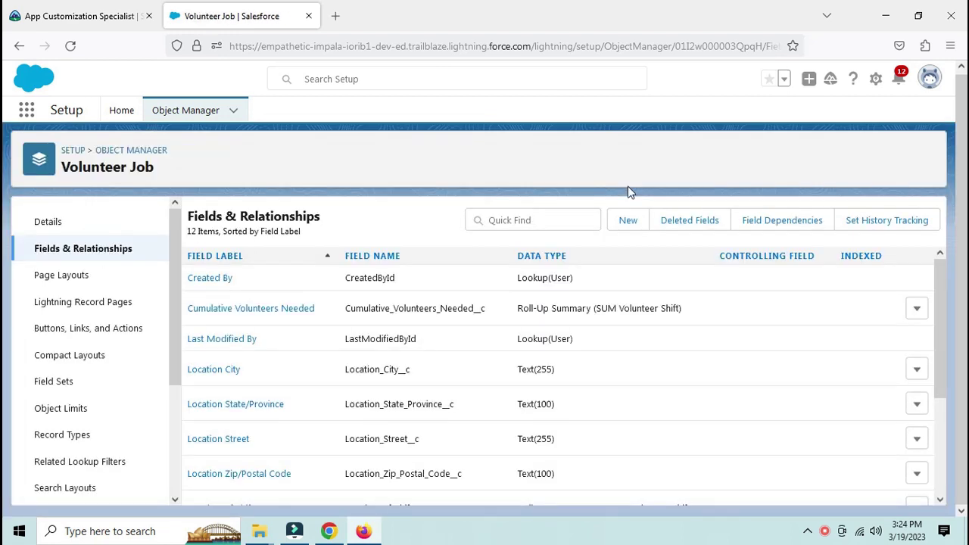
{"action": "key", "text": "alt"}
{"action": "left_click", "coordinate": [627, 244]}
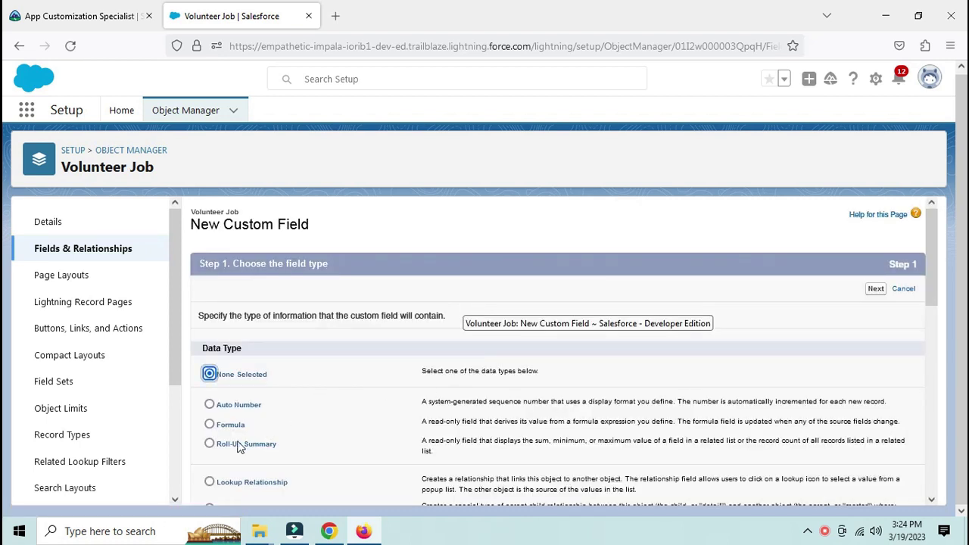
{"action": "left_click", "coordinate": [259, 447]}
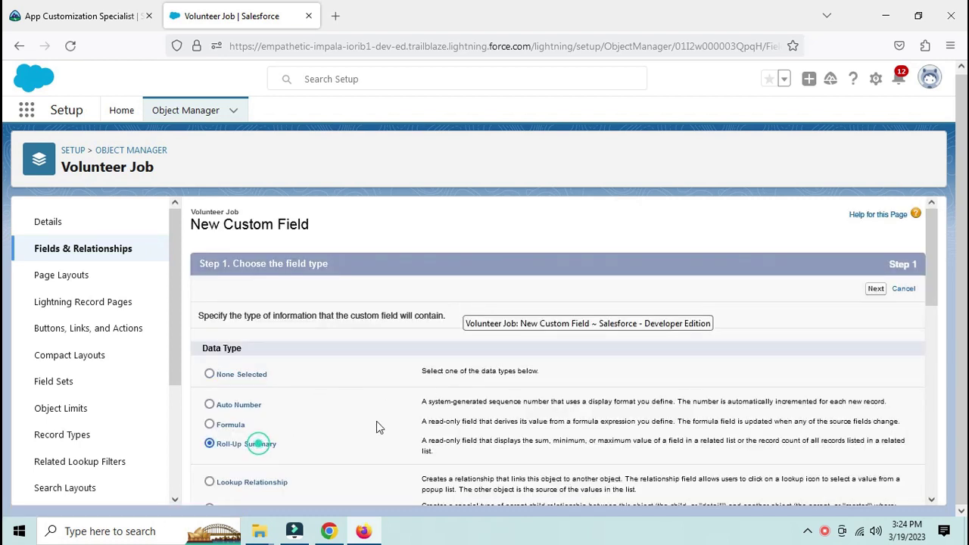
{"action": "left_click", "coordinate": [876, 289]}
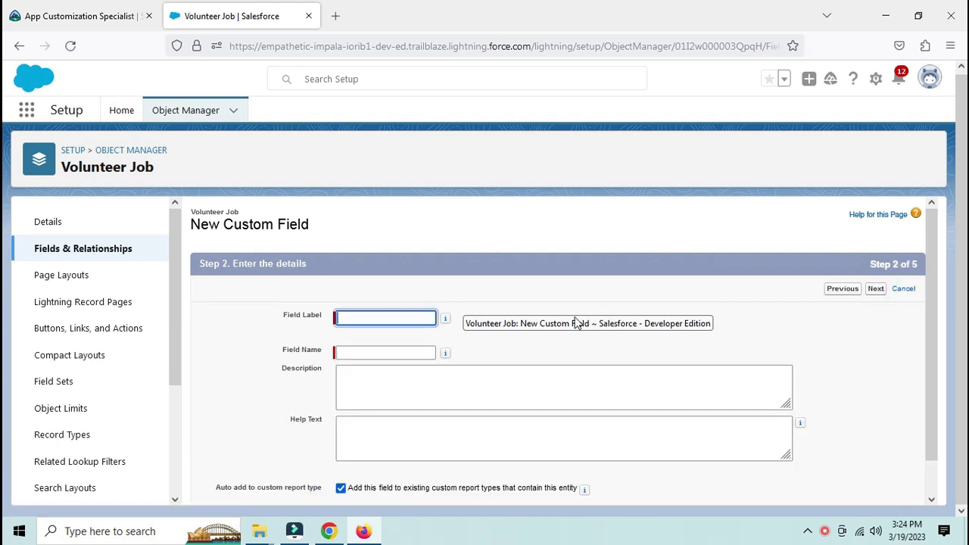
Label the roll-up field Attributed Volunteer Hours, check its purpose on the Trailhead page, and continue to the summary calculation
{"action": "left_click", "coordinate": [400, 319]}
{"action": "key", "text": "ctrl+v"}
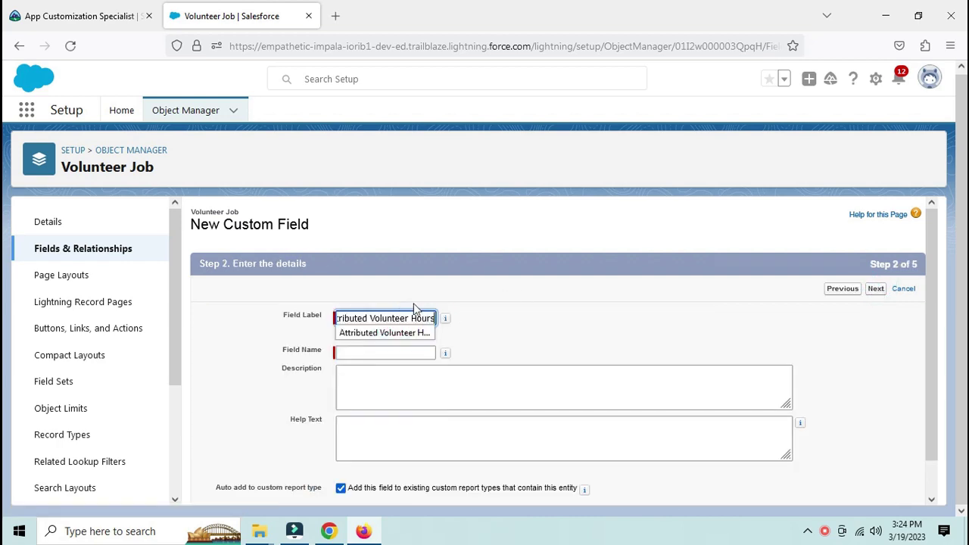
{"action": "left_click", "coordinate": [511, 322]}
{"action": "left_click", "coordinate": [95, 17]}
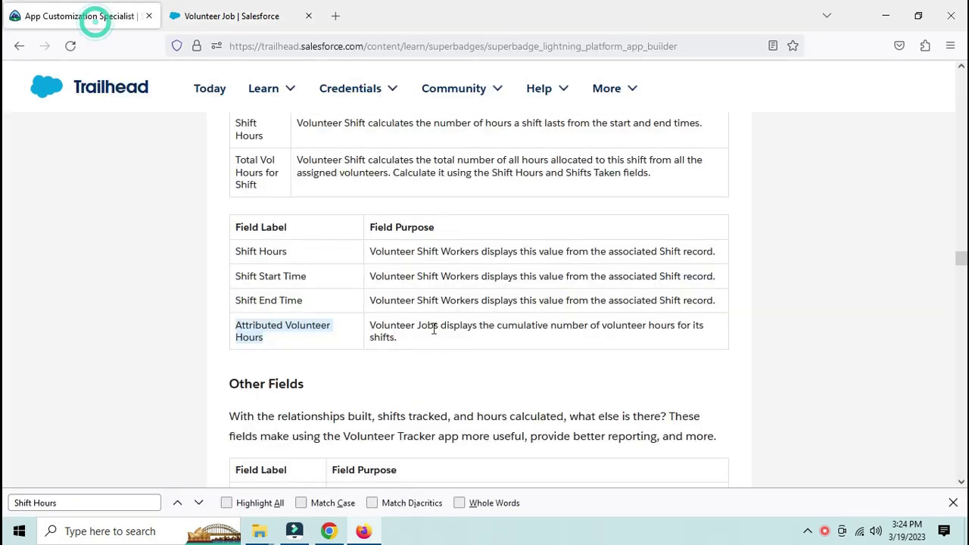
{"action": "left_click", "coordinate": [279, 6]}
{"action": "scroll", "coordinate": [411, 380], "scroll_direction": "down", "scroll_amount": 1}
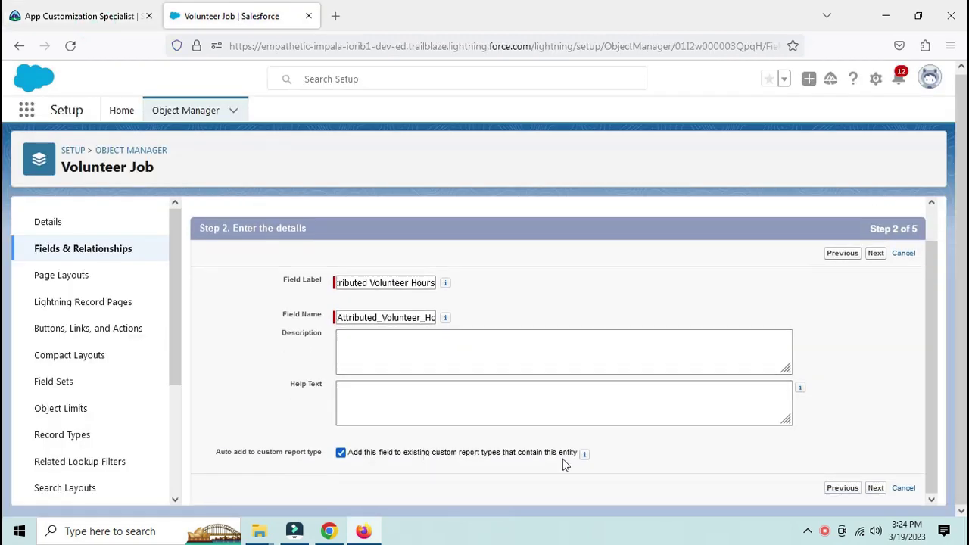
{"action": "left_click", "coordinate": [876, 488]}
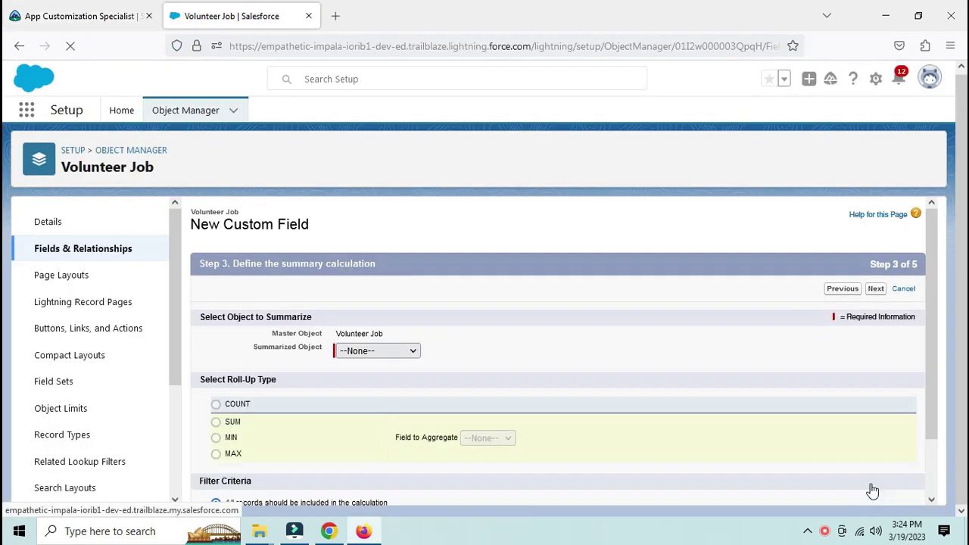
Define the roll-up as the SUM of Total Vol Hours for Shift from the Volunteer Shifts object
{"action": "scroll", "coordinate": [424, 333], "scroll_direction": "down", "scroll_amount": 1}
{"action": "left_click", "coordinate": [398, 289]}
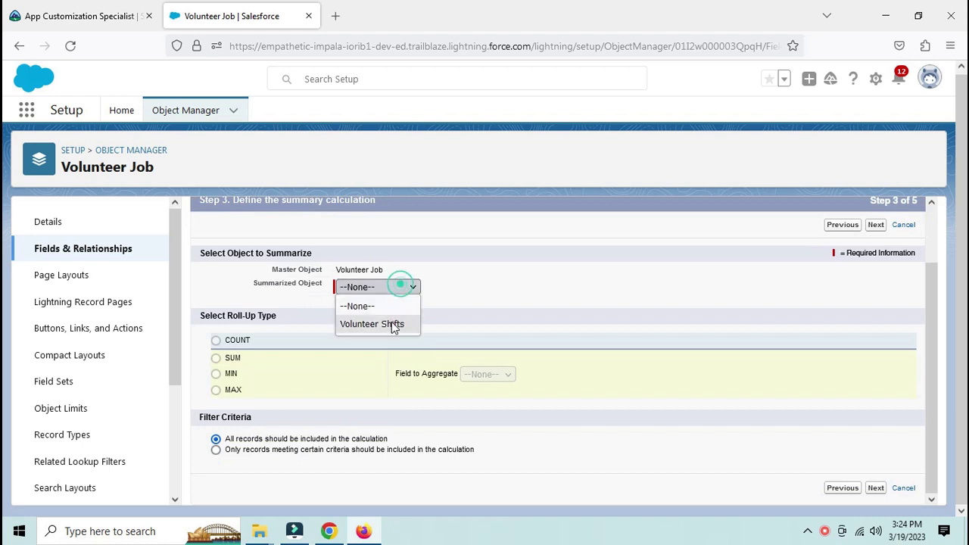
{"action": "left_click", "coordinate": [392, 322]}
{"action": "left_click", "coordinate": [232, 358]}
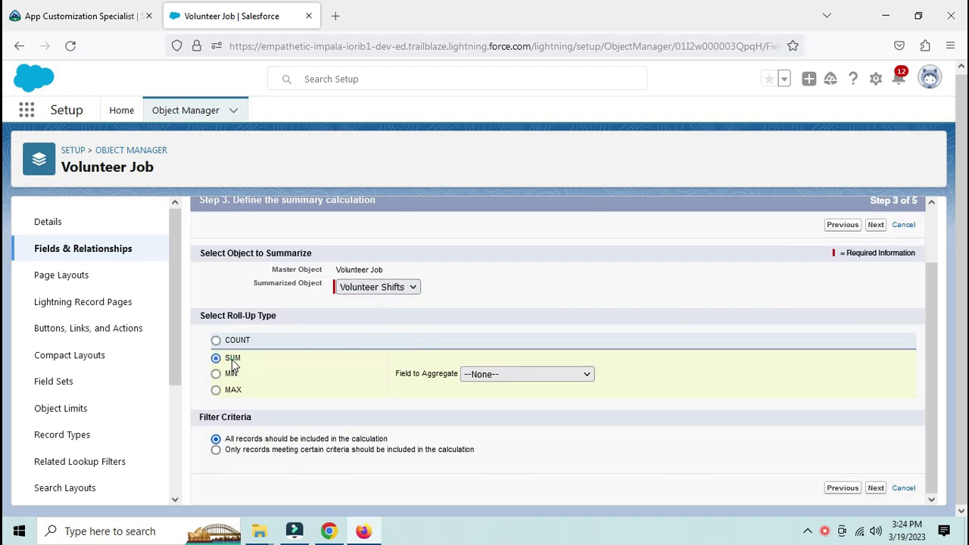
{"action": "left_click", "coordinate": [522, 378]}
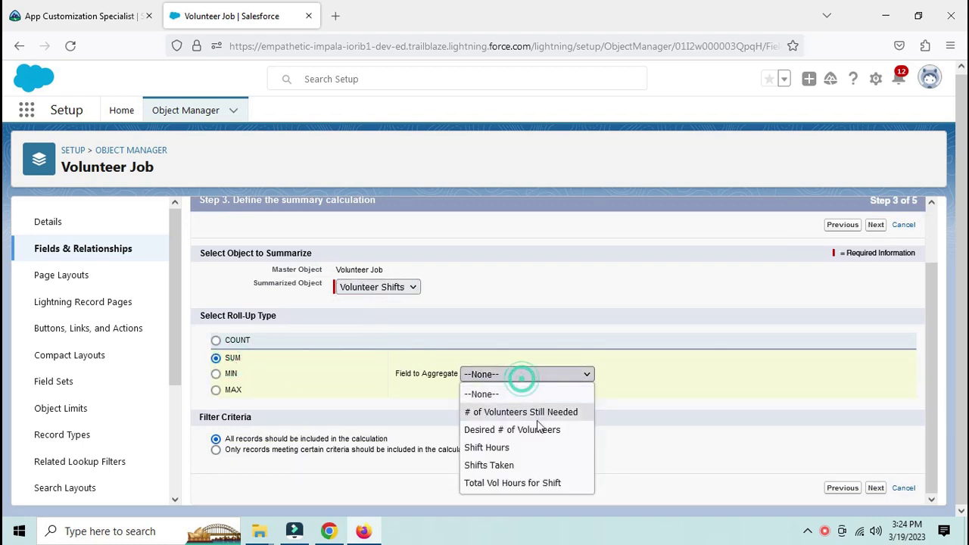
{"action": "left_click", "coordinate": [536, 480]}
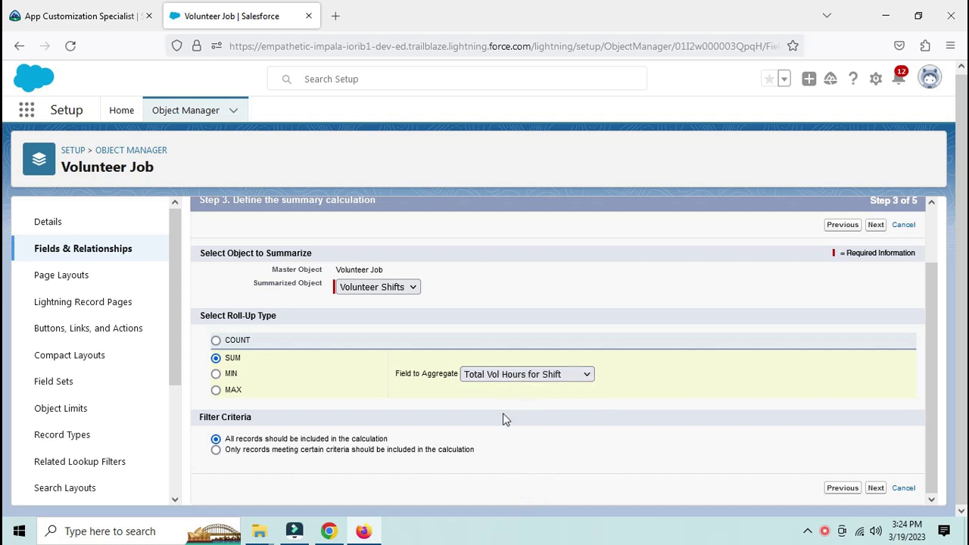
Accept the default field-level security and page layout for Attributed Volunteer Hours and save the field
{"action": "left_click", "coordinate": [876, 488]}
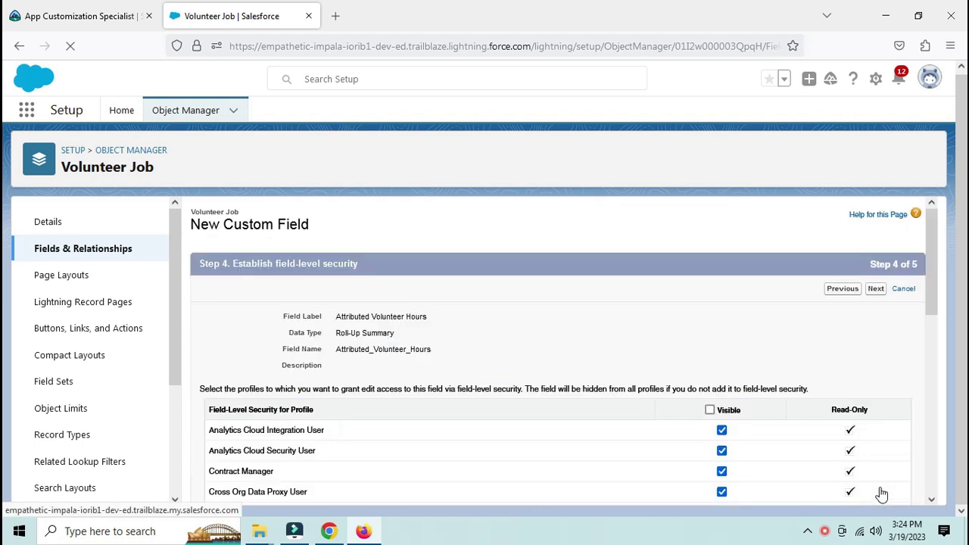
{"action": "left_click", "coordinate": [876, 290]}
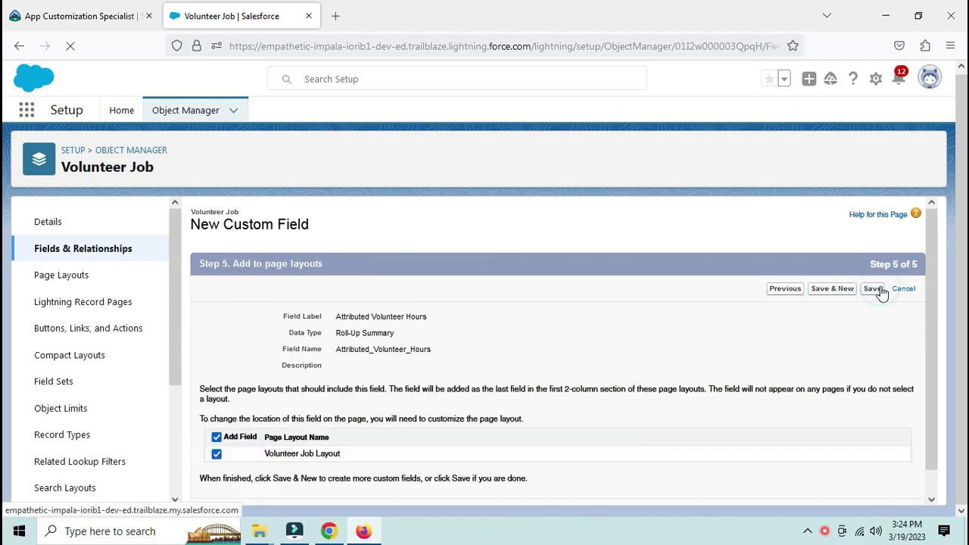
{"action": "left_click", "coordinate": [880, 293]}
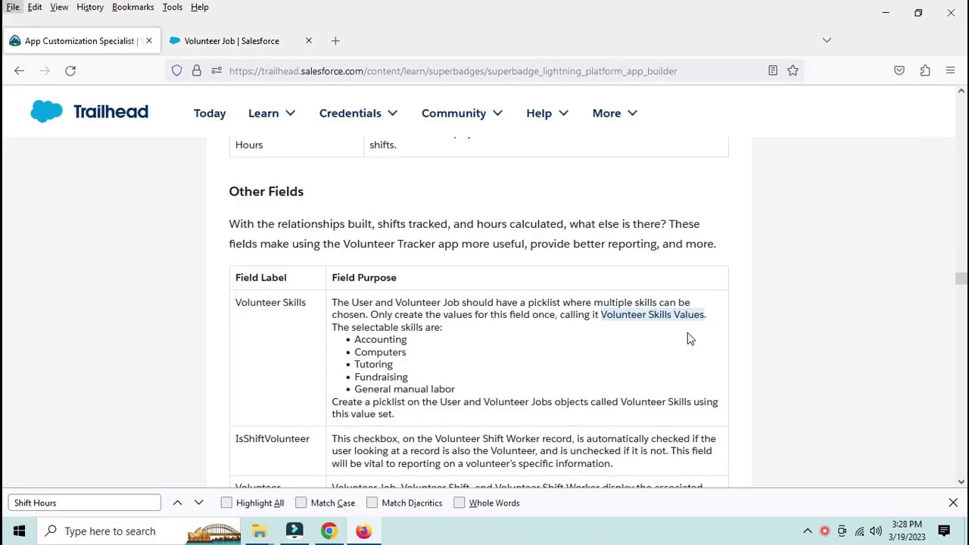
Return to Salesforce Setup Home, search the setup options for "pick", and open Picklist Value Sets
{"action": "left_click", "coordinate": [244, 40]}
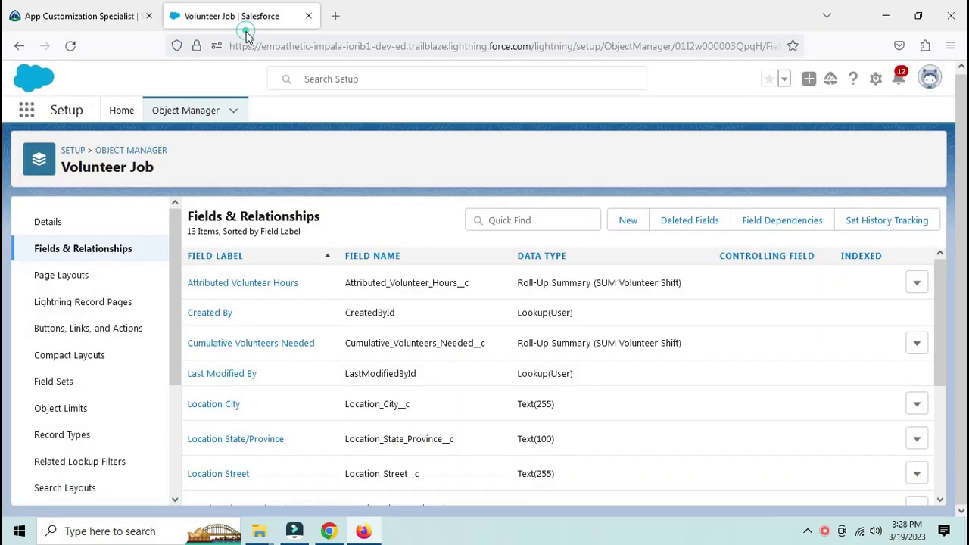
{"action": "left_click", "coordinate": [119, 113]}
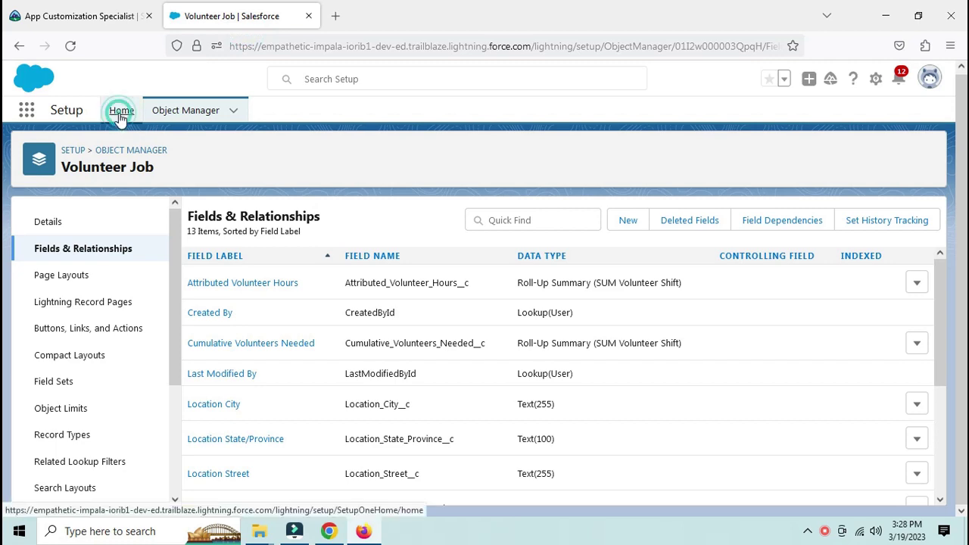
{"action": "left_click", "coordinate": [117, 156]}
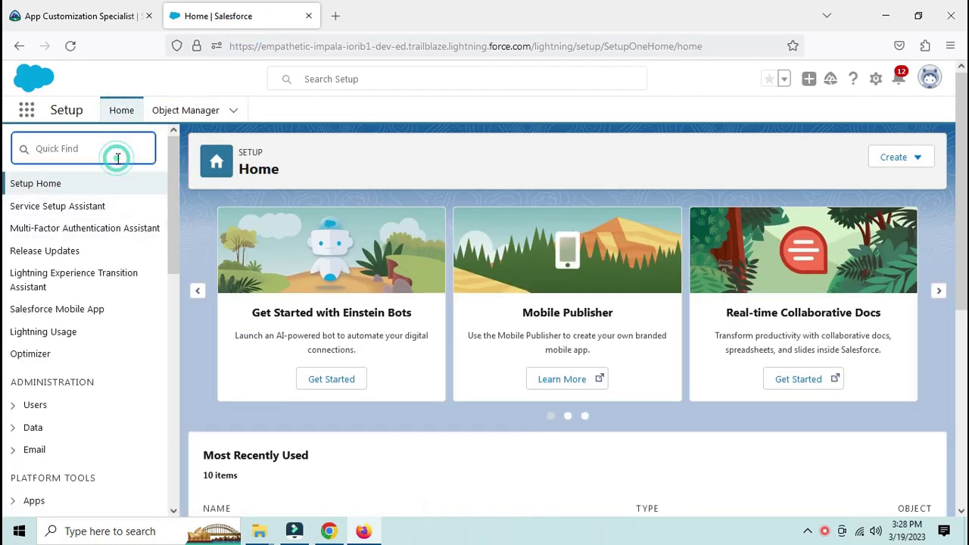
{"action": "type", "text": "pl"}
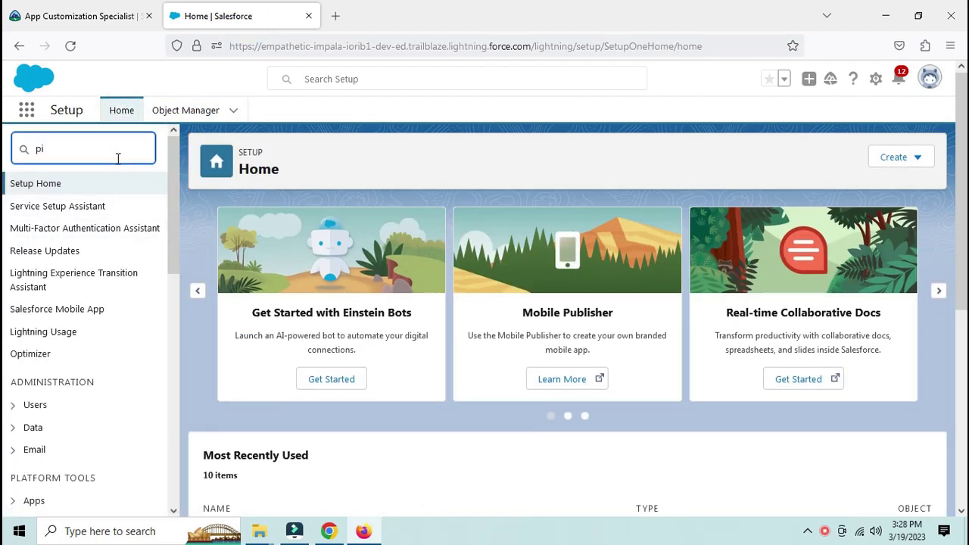
{"action": "type", "text": "ck"}
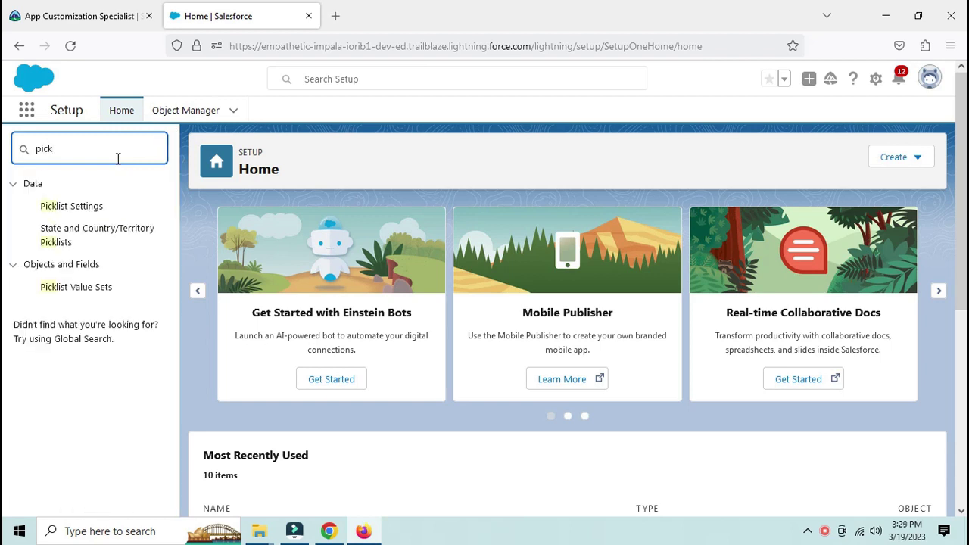
{"action": "left_click", "coordinate": [100, 289]}
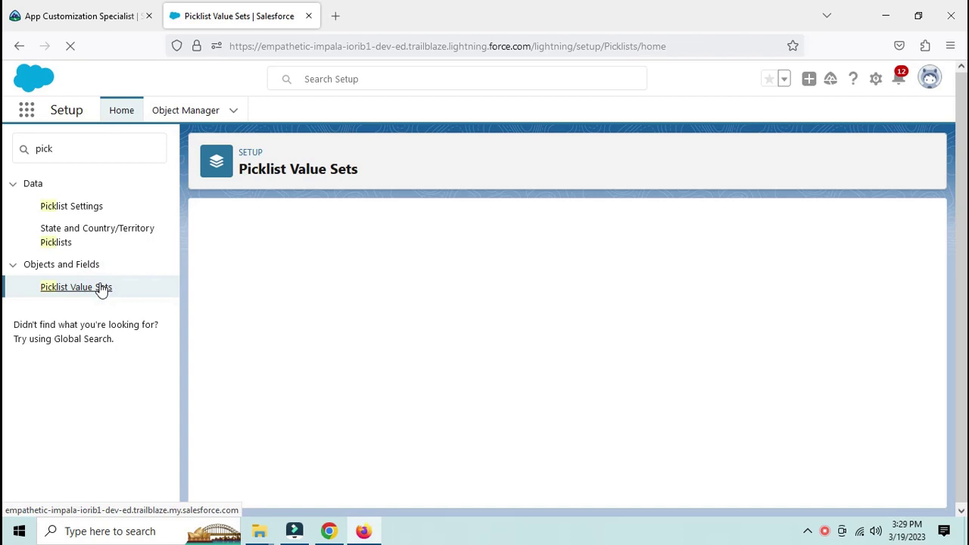
Start a new global value set and paste Attributed Volunteer Hours as its label, letting the name fill in from it
{"action": "left_click", "coordinate": [442, 322]}
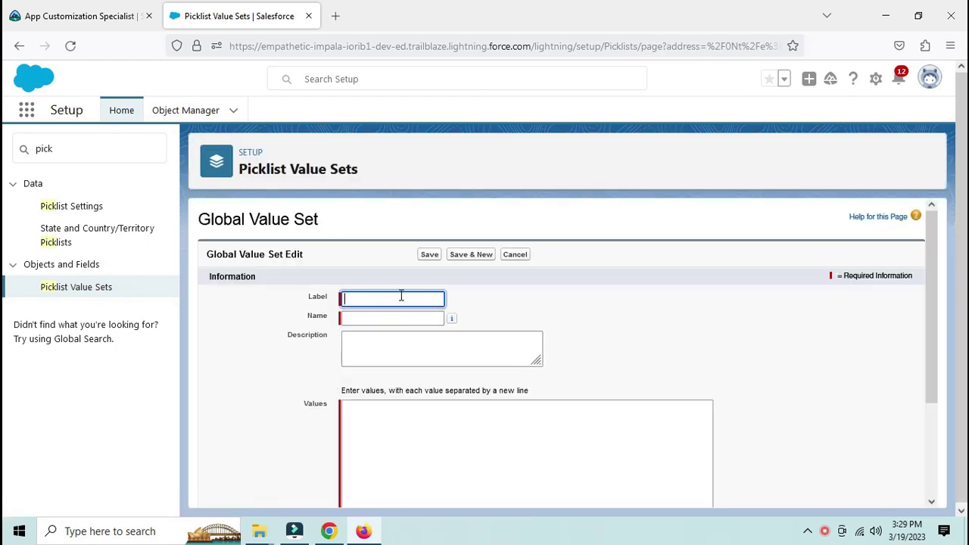
{"action": "left_click", "coordinate": [401, 297]}
{"action": "left_click", "coordinate": [395, 310]}
{"action": "left_click", "coordinate": [508, 301]}
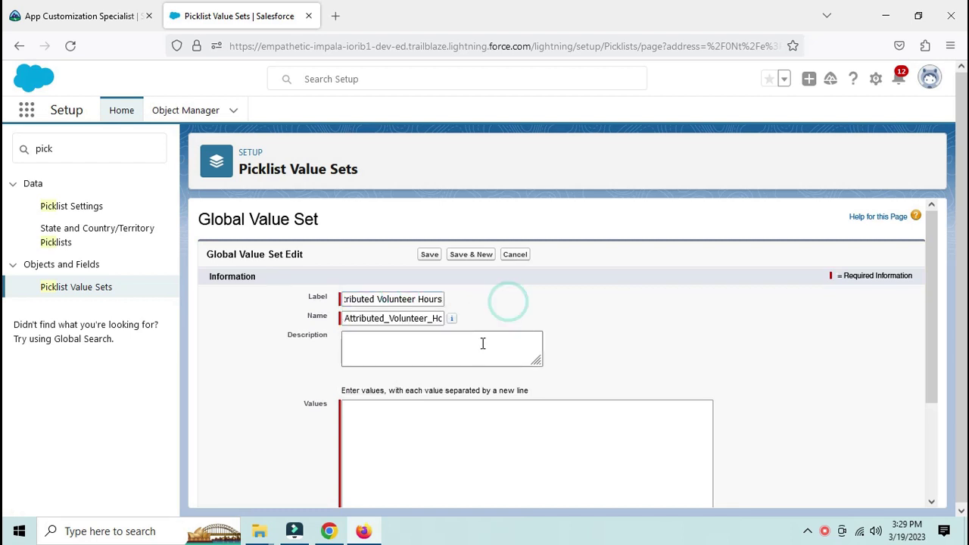
Copy the skill Accounting from the Trailhead page and paste it as the value set's first value
{"action": "left_click", "coordinate": [431, 427]}
{"action": "left_click", "coordinate": [68, 9]}
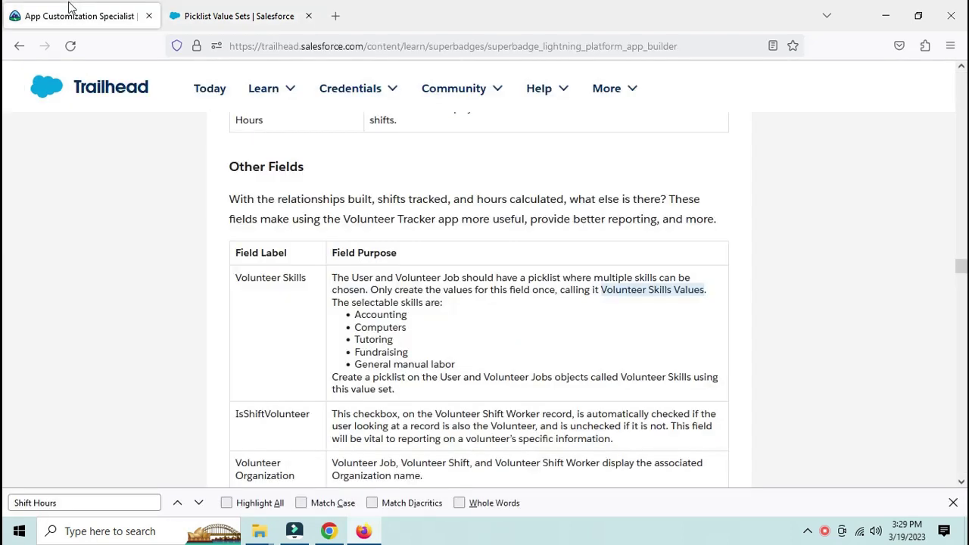
{"action": "left_click_drag", "start_coordinate": [355, 314], "coordinate": [407, 316]}
{"action": "key", "text": "ctrl+c"}
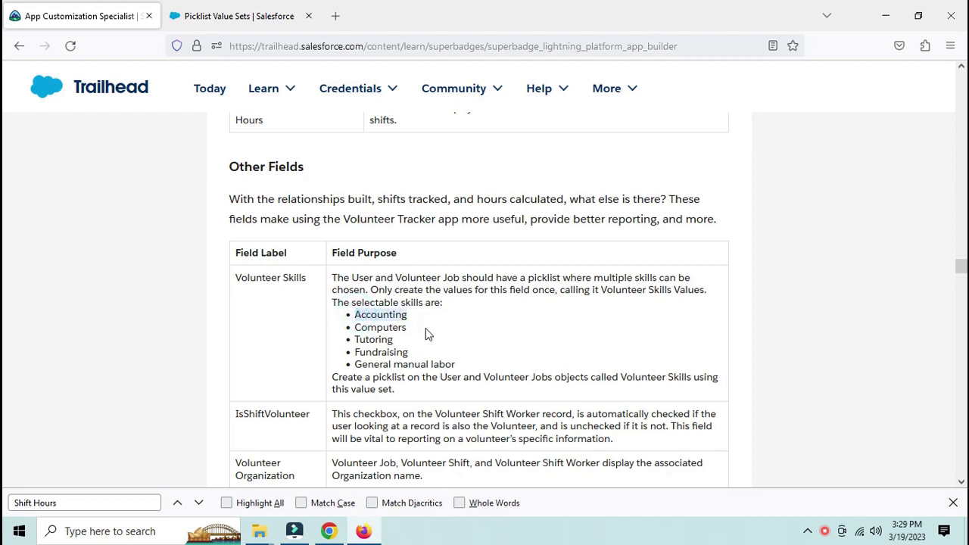
{"action": "left_click", "coordinate": [257, 15]}
{"action": "key", "text": "ctrl+v"}
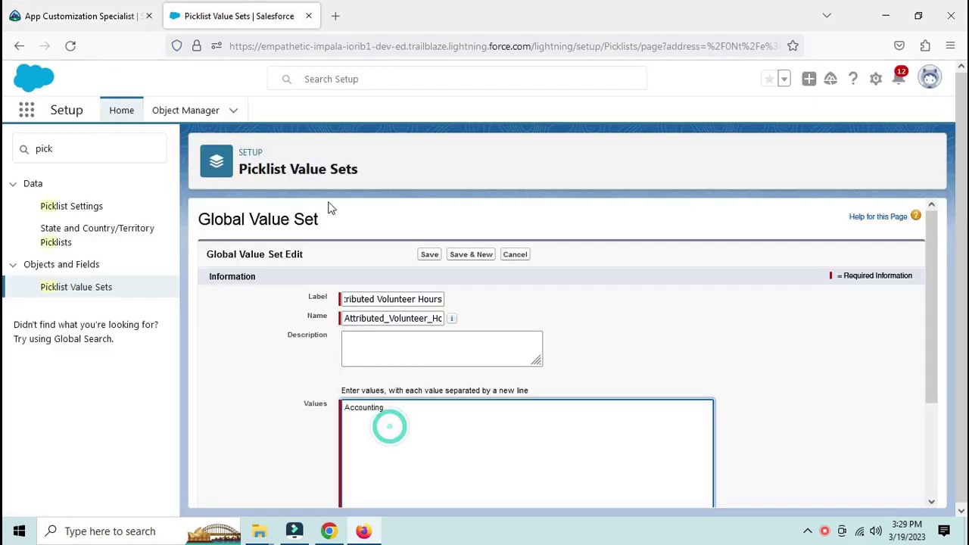
Copy the skill Computers from the Trailhead page and add it on a new line of the value set's values
{"action": "left_click", "coordinate": [57, 6]}
{"action": "scroll", "coordinate": [465, 379], "scroll_direction": "up", "scroll_amount": 2}
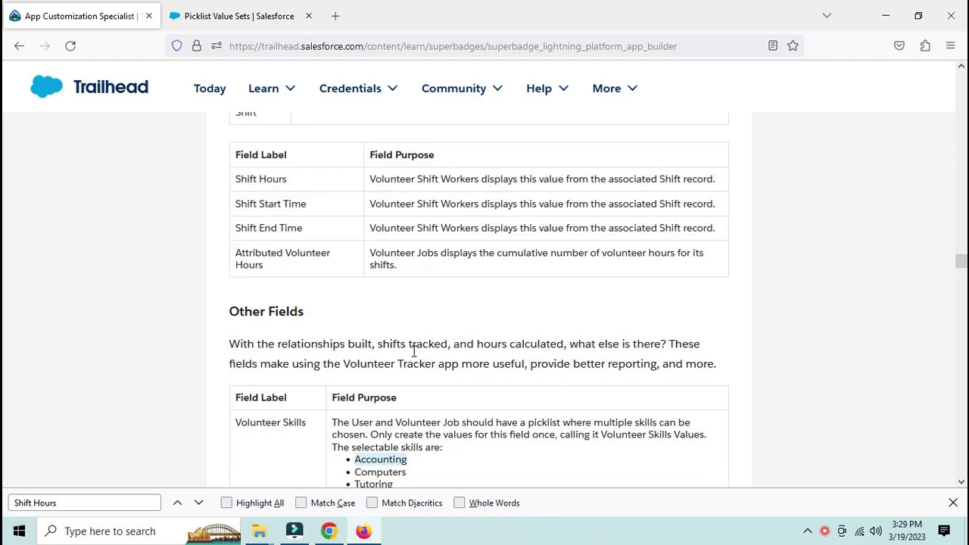
{"action": "scroll", "coordinate": [412, 349], "scroll_direction": "down", "scroll_amount": 1}
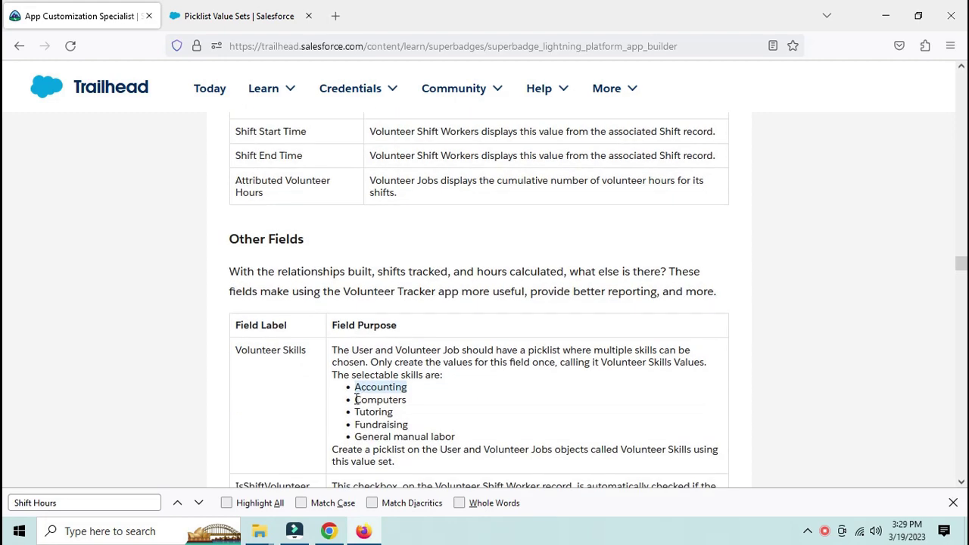
{"action": "left_click_drag", "start_coordinate": [356, 400], "coordinate": [420, 407]}
{"action": "key", "text": "ctrl+c"}
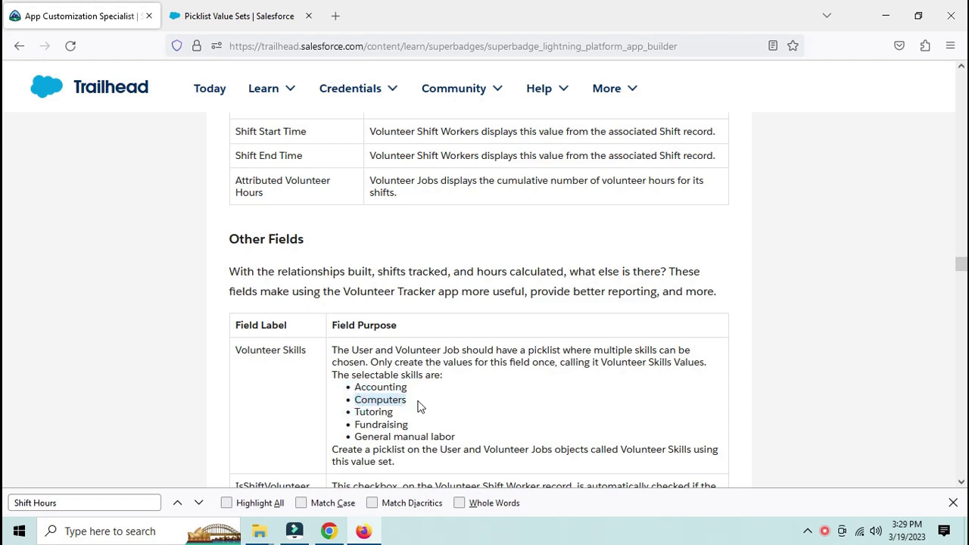
{"action": "left_click", "coordinate": [239, 15]}
{"action": "left_click", "coordinate": [391, 445]}
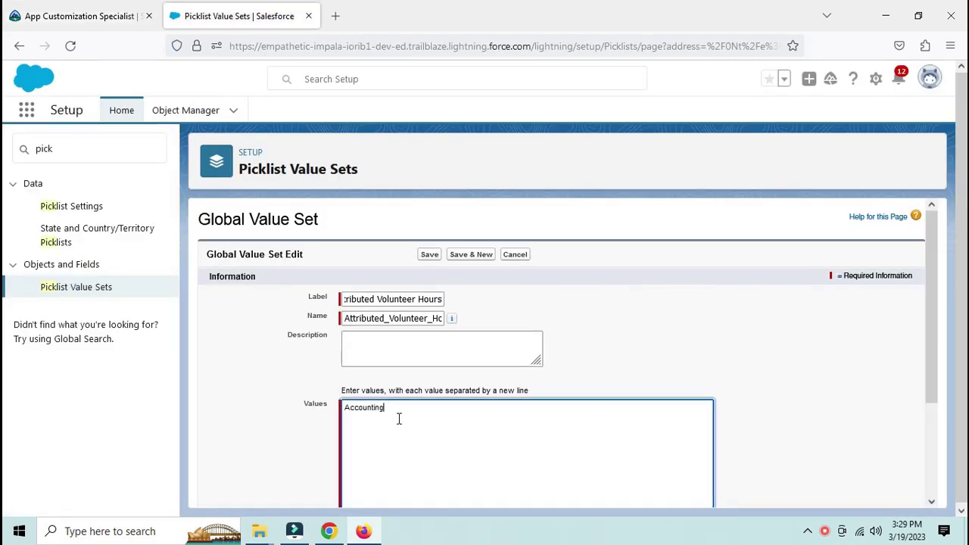
{"action": "key", "text": "Return"}
{"action": "key", "text": "ctrl+v"}
Copy the skill Tutoring from the Trailhead page and add it as the value set's third value
{"action": "left_click", "coordinate": [61, 17]}
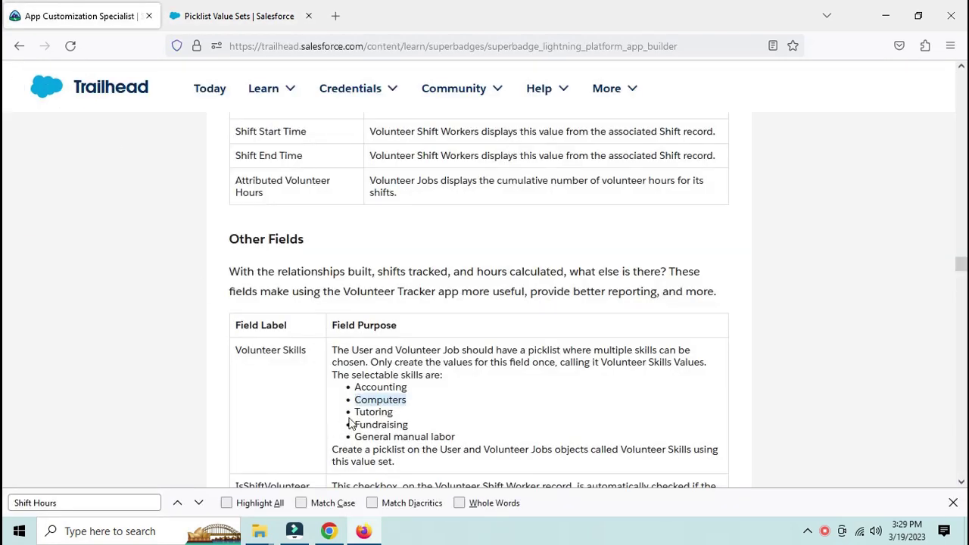
{"action": "left_click_drag", "start_coordinate": [356, 412], "coordinate": [394, 413]}
{"action": "key", "text": "ctrl+c"}
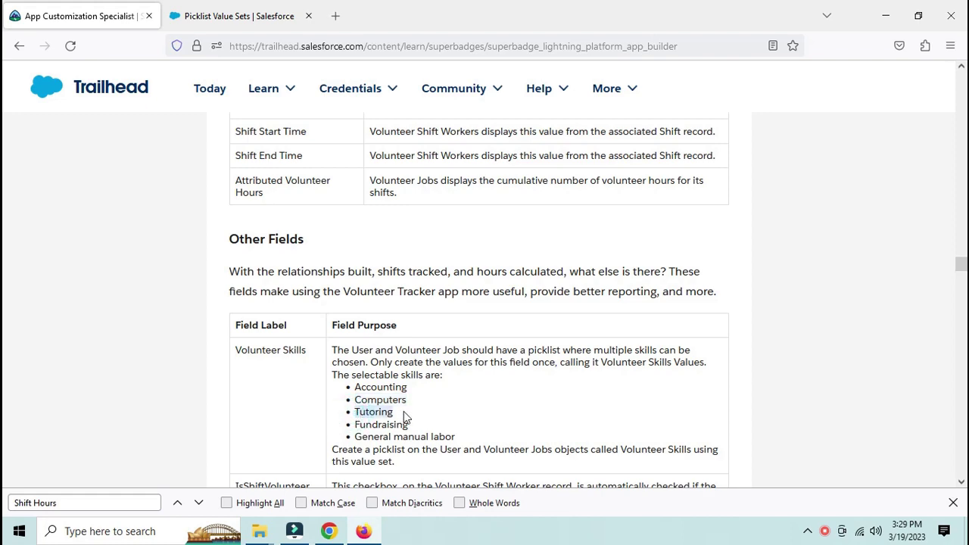
{"action": "left_click", "coordinate": [181, 7]}
{"action": "key", "text": "ctrl+v"}
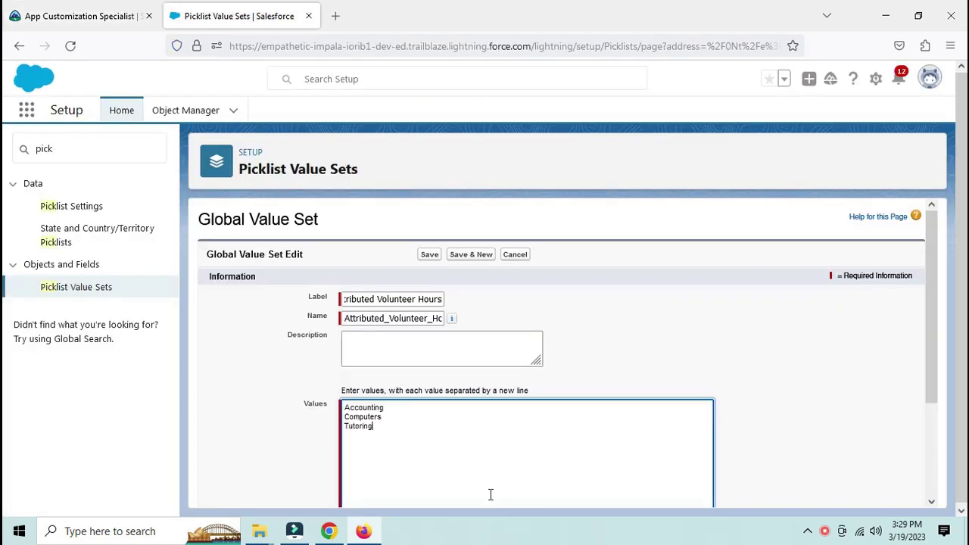
Copy the skill Fundraising from the Trailhead page and add it as the value set's fourth value
{"action": "left_click", "coordinate": [76, 15]}
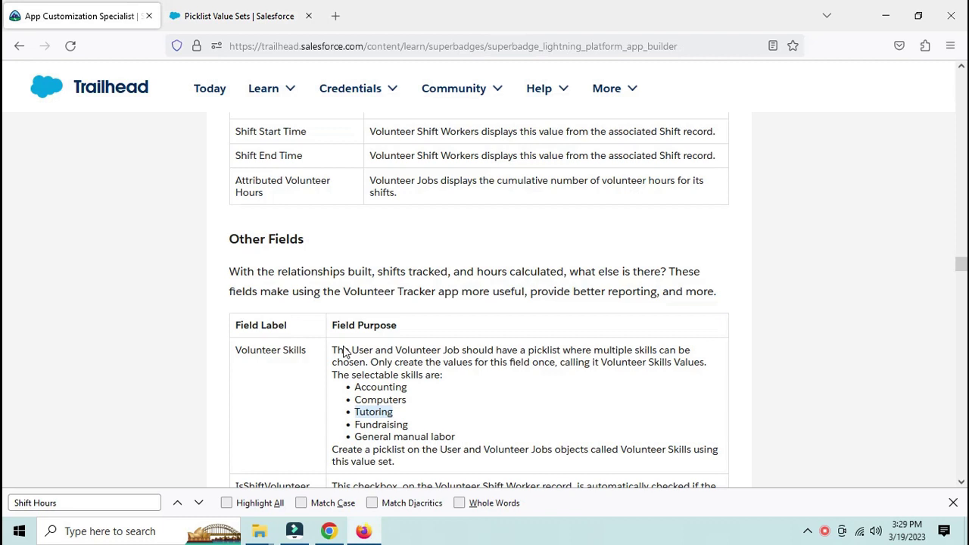
{"action": "double_click", "coordinate": [359, 424]}
{"action": "key", "text": "ctrl+c"}
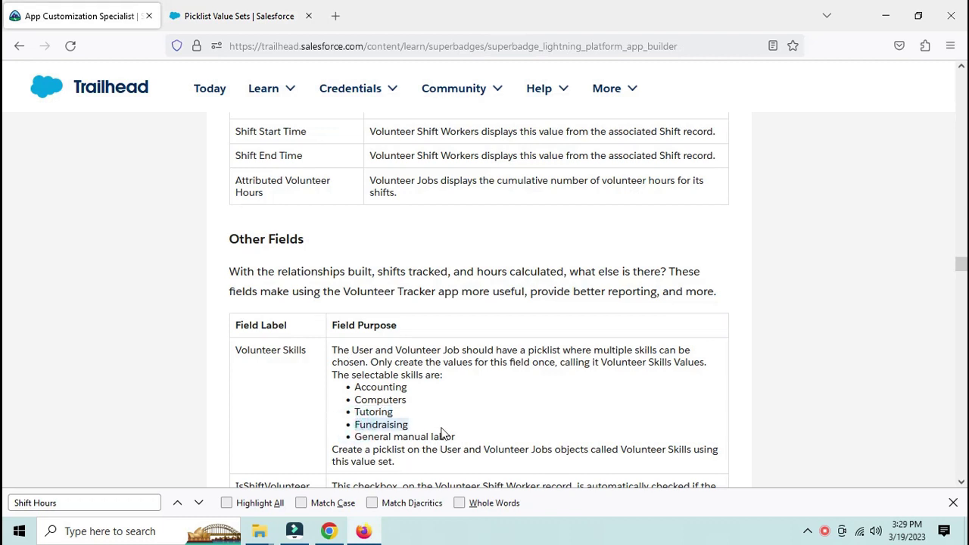
{"action": "left_click", "coordinate": [259, 8]}
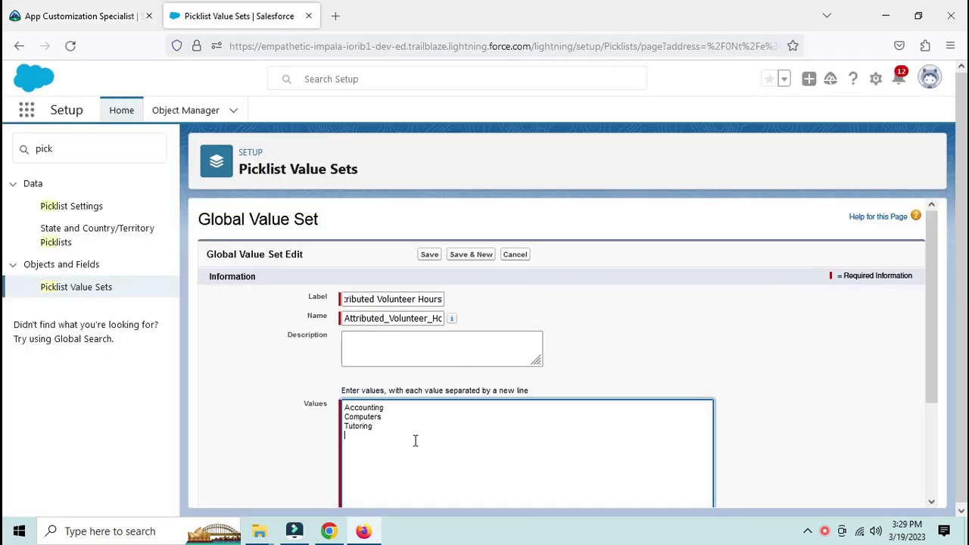
{"action": "key", "text": "ctrl+v"}
Copy the skill General manual labor from the Trailhead page and add it as the value set's fifth value
{"action": "left_click", "coordinate": [84, 15]}
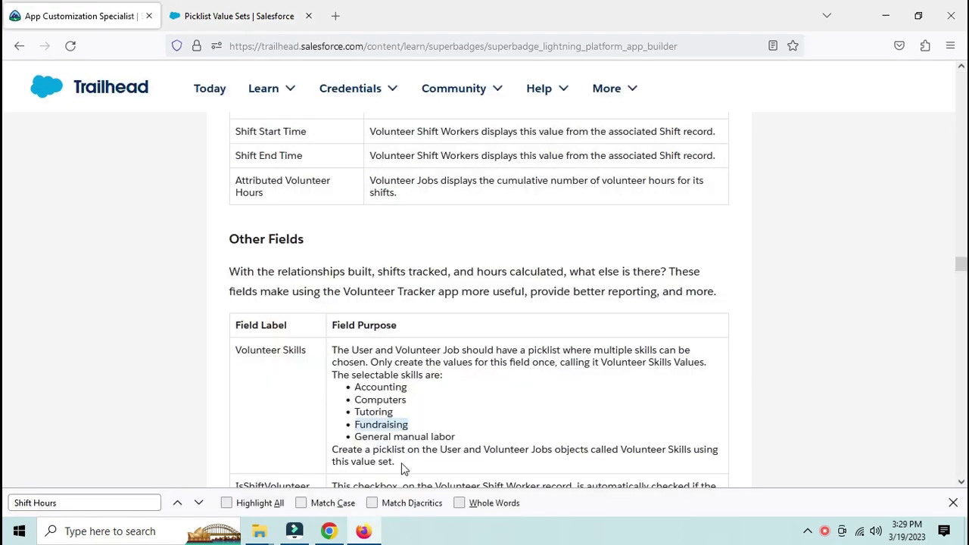
{"action": "left_click_drag", "start_coordinate": [355, 438], "coordinate": [463, 443]}
{"action": "key", "text": "ctrl+c"}
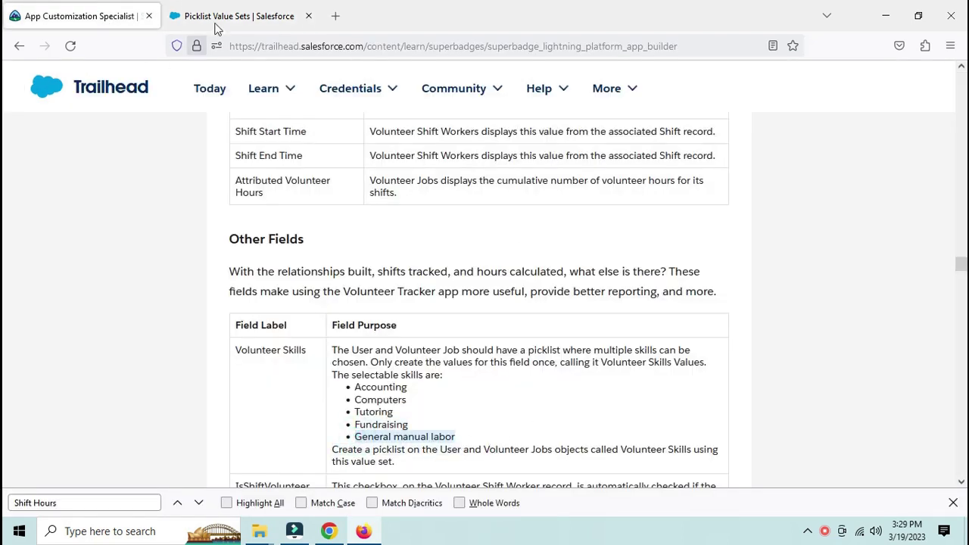
{"action": "left_click", "coordinate": [184, 9]}
{"action": "key", "text": "ctrl+v"}
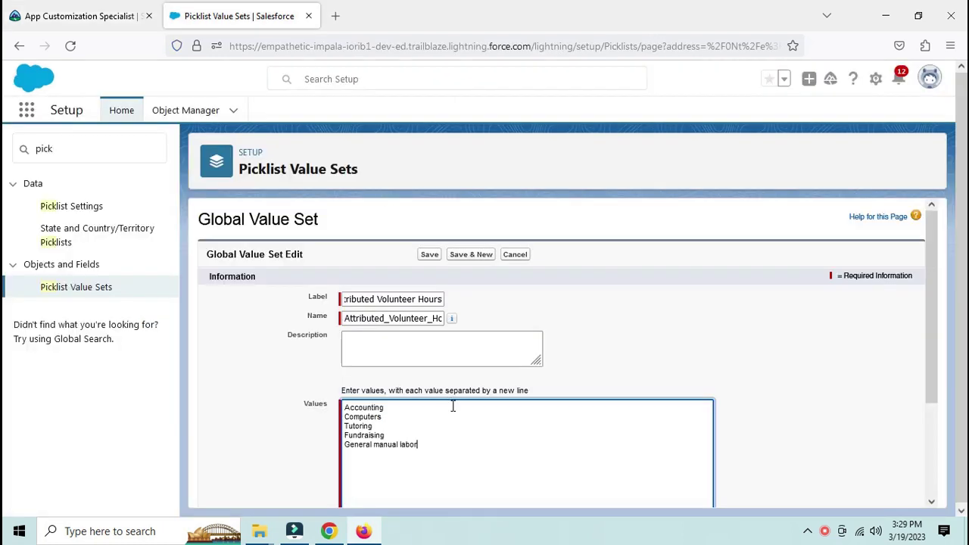
Save the global value set and look over its details and list of values
{"action": "scroll", "coordinate": [482, 411], "scroll_direction": "down", "scroll_amount": 4}
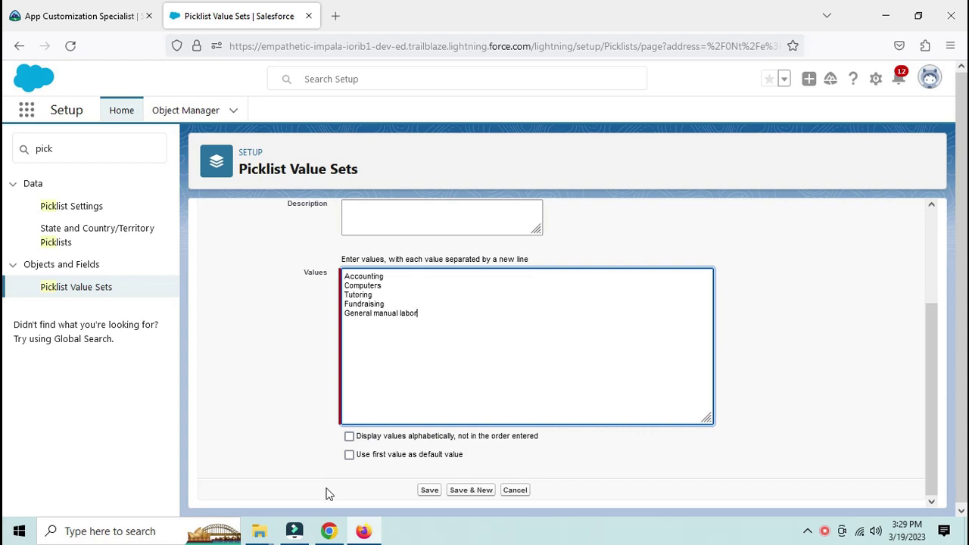
{"action": "key", "text": "alt"}
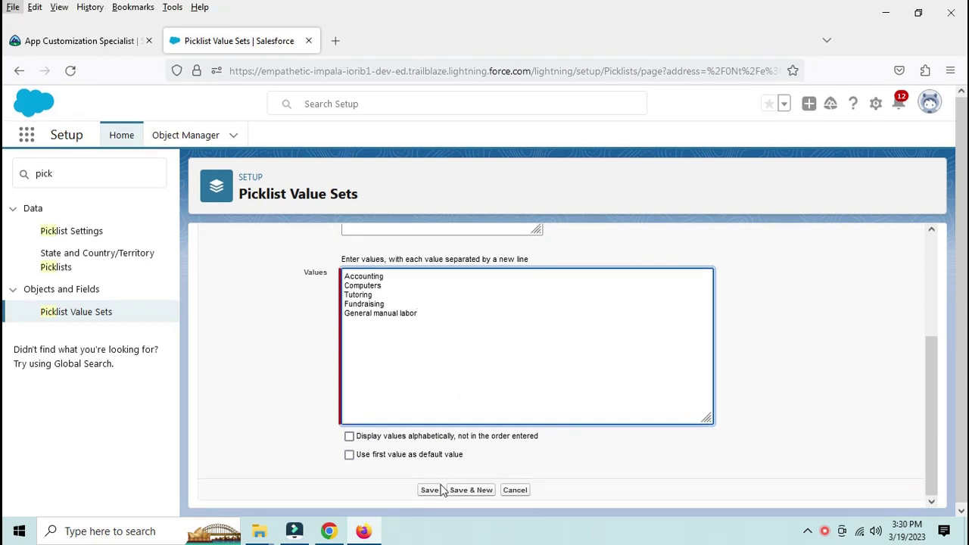
{"action": "left_click", "coordinate": [430, 490]}
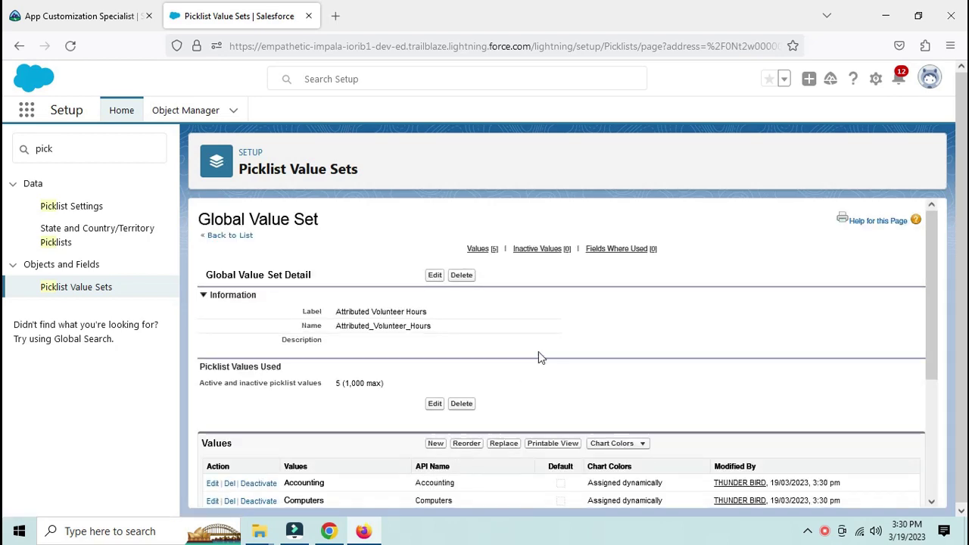
{"action": "scroll", "coordinate": [541, 356], "scroll_direction": "down", "scroll_amount": 2}
{"action": "scroll", "coordinate": [389, 452], "scroll_direction": "up", "scroll_amount": 2}
{"action": "key", "text": "alt"}
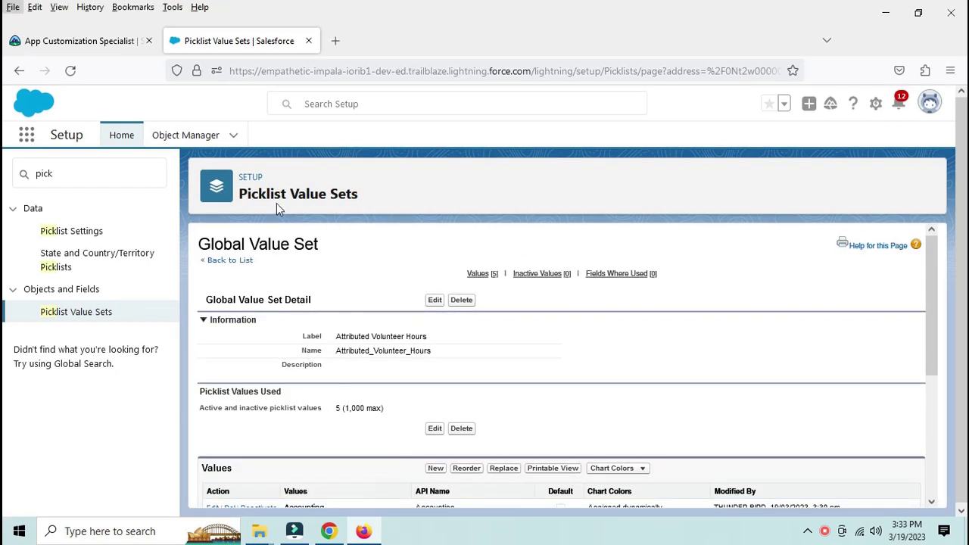
Search Object Manager for "use" and open the User object
{"action": "left_click", "coordinate": [186, 134]}
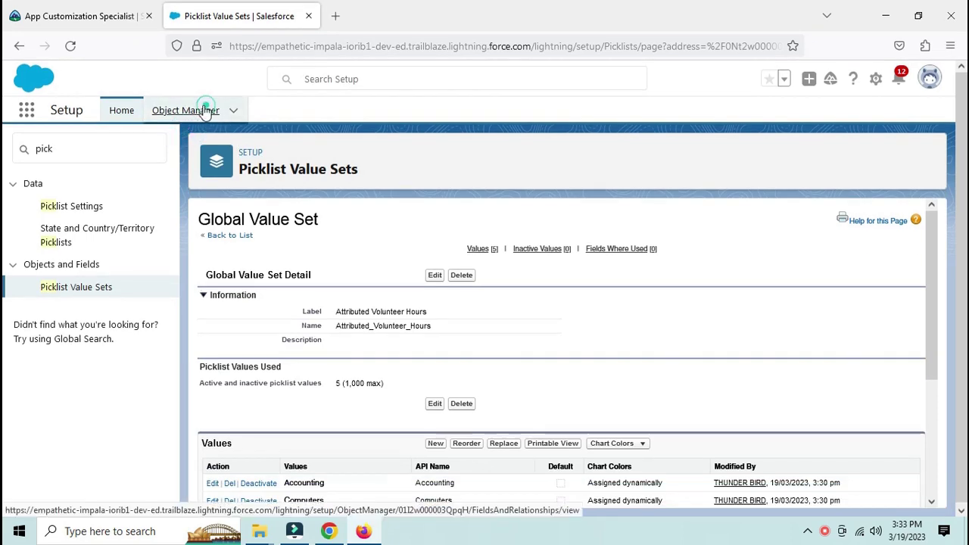
{"action": "left_click", "coordinate": [204, 110]}
{"action": "left_click", "coordinate": [109, 15]}
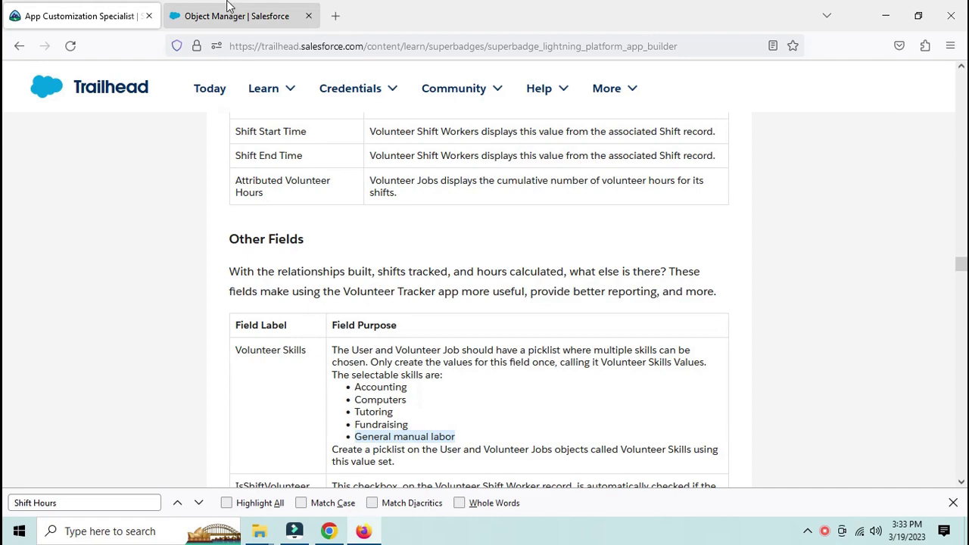
{"action": "key", "text": "ctrl+Tab"}
{"action": "left_click", "coordinate": [686, 155]}
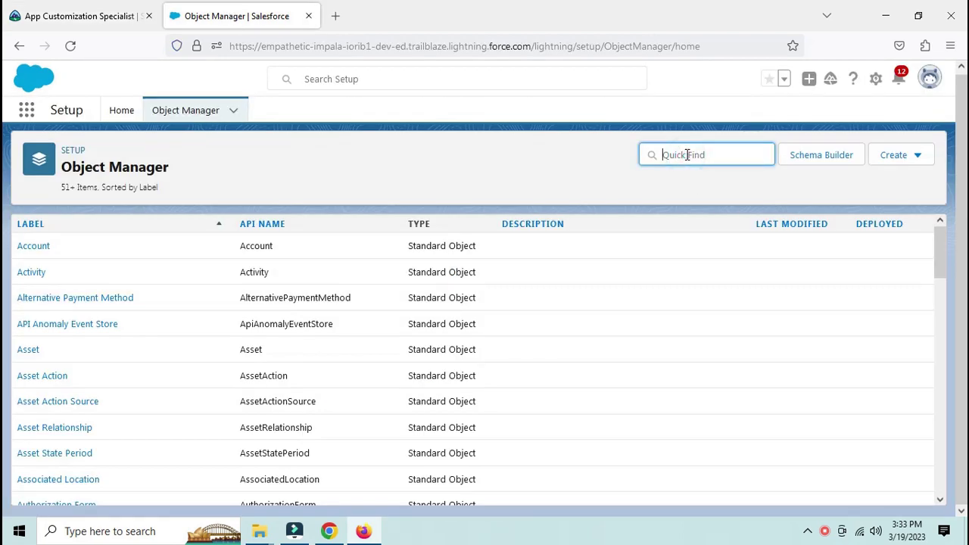
{"action": "type", "text": "use"}
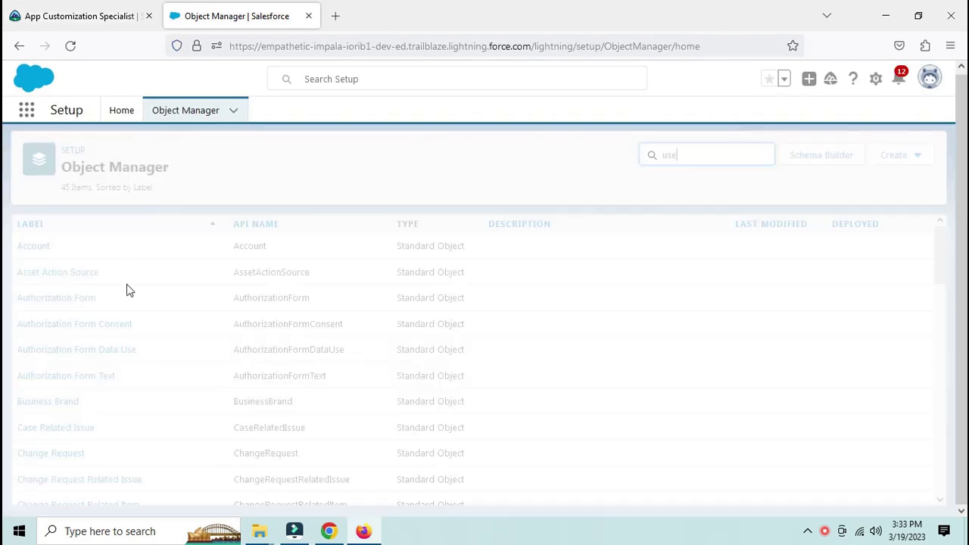
{"action": "left_click", "coordinate": [26, 325]}
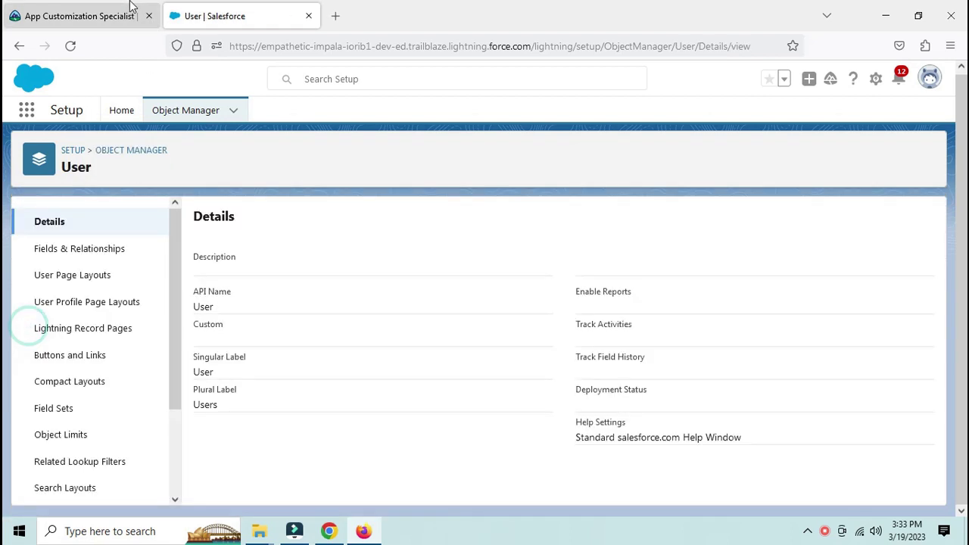
Copy the field label Volunteer Skills from the Other Fields table on the Trailhead page and return to Salesforce
{"action": "key", "text": "ctrl+Tab"}
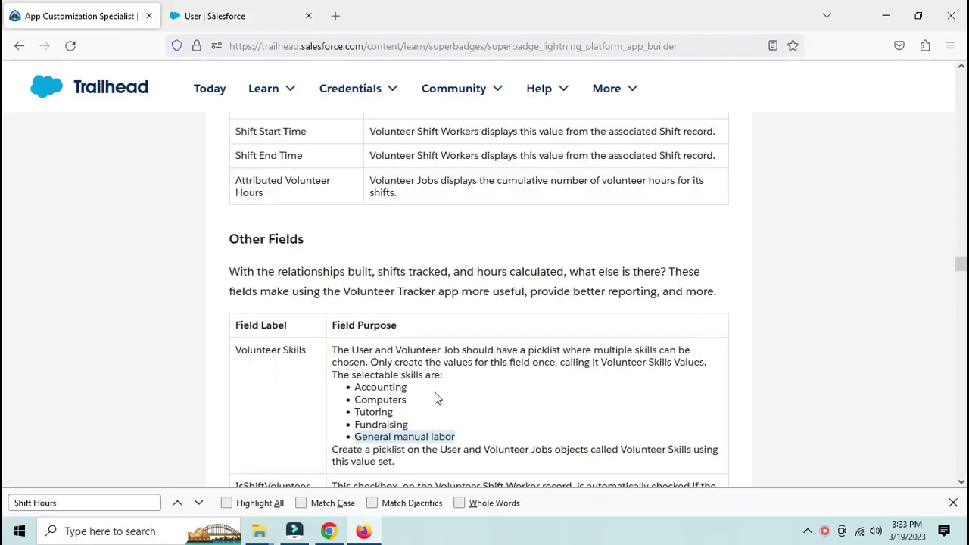
{"action": "left_click", "coordinate": [273, 346]}
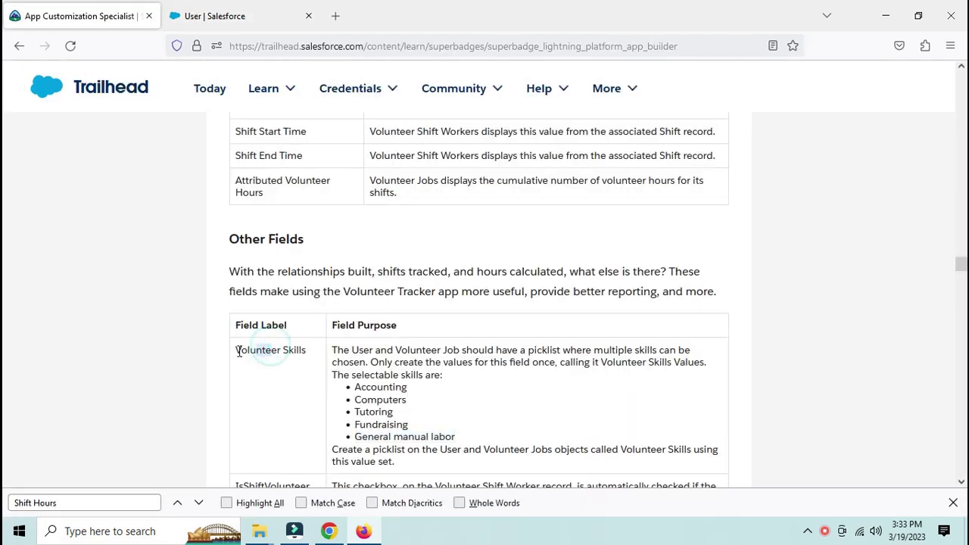
{"action": "left_click", "coordinate": [237, 351]}
{"action": "left_click", "coordinate": [242, 351]}
{"action": "left_click_drag", "start_coordinate": [237, 350], "coordinate": [308, 361]}
{"action": "key", "text": "ctrl+c"}
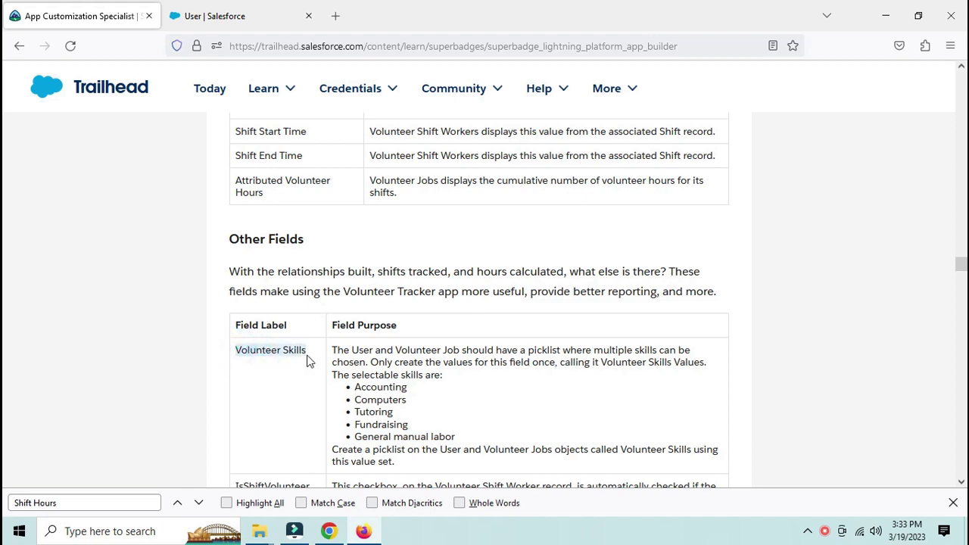
{"action": "left_click", "coordinate": [294, 11]}
Start a new custom field on the User object with Picklist as its data type
{"action": "left_click", "coordinate": [107, 255]}
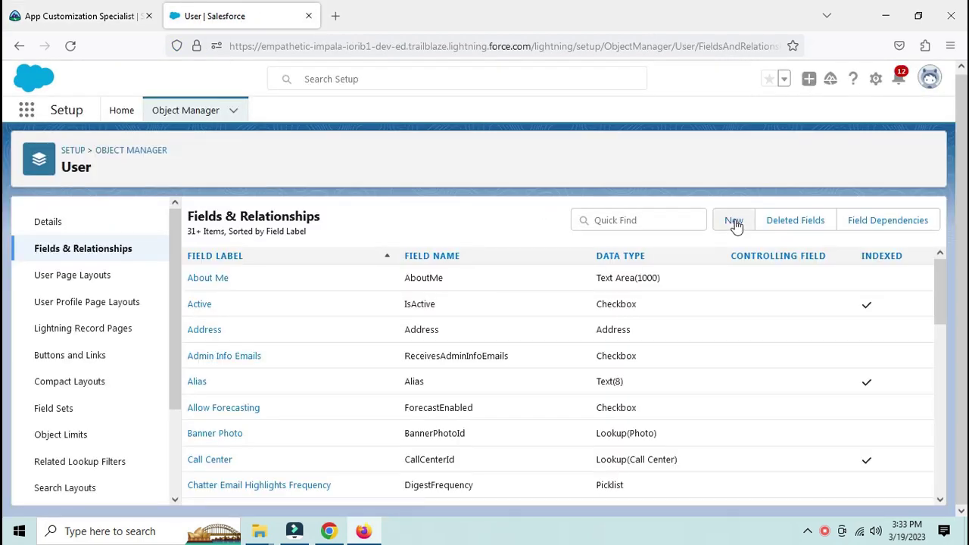
{"action": "left_click", "coordinate": [734, 221]}
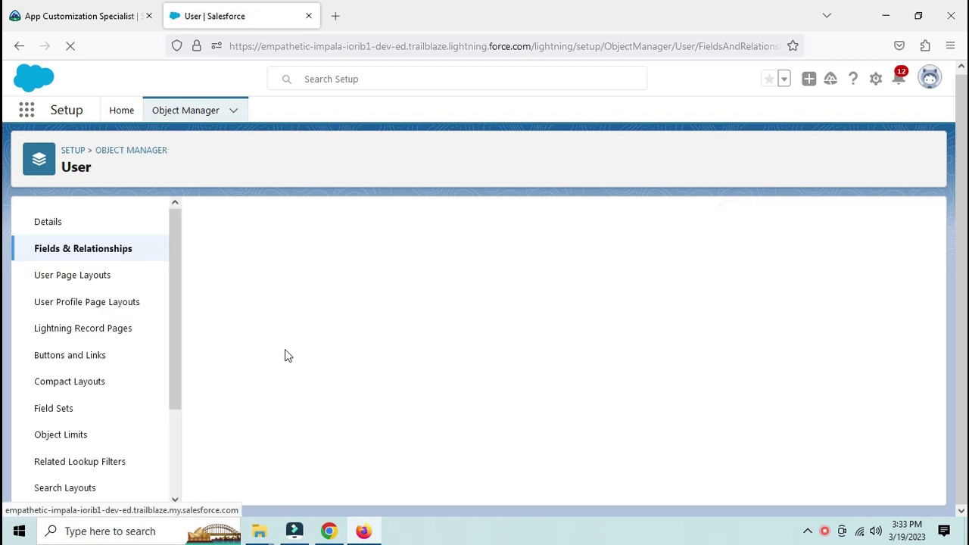
{"action": "scroll", "coordinate": [273, 416], "scroll_direction": "down", "scroll_amount": 5}
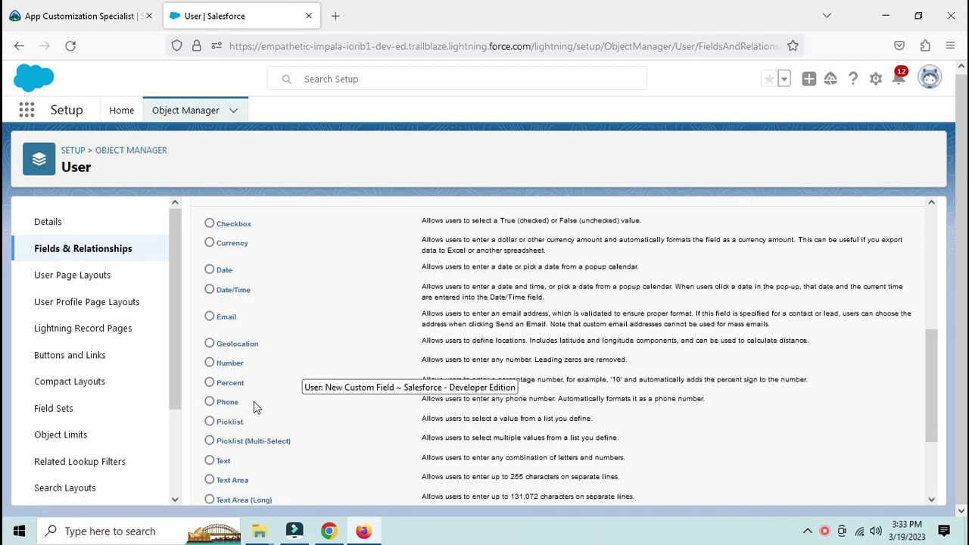
{"action": "left_click", "coordinate": [231, 421]}
{"action": "scroll", "coordinate": [901, 291], "scroll_direction": "up", "scroll_amount": 5}
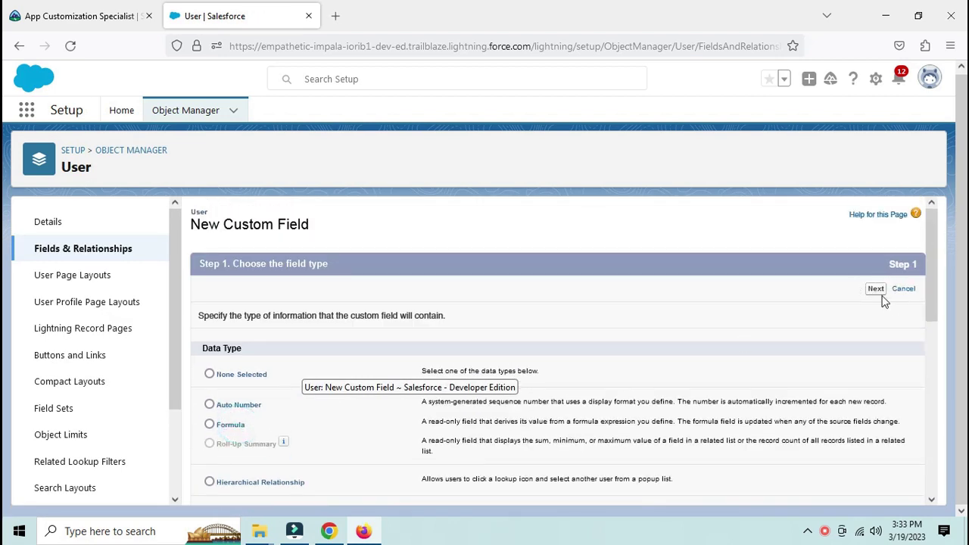
{"action": "left_click", "coordinate": [875, 291]}
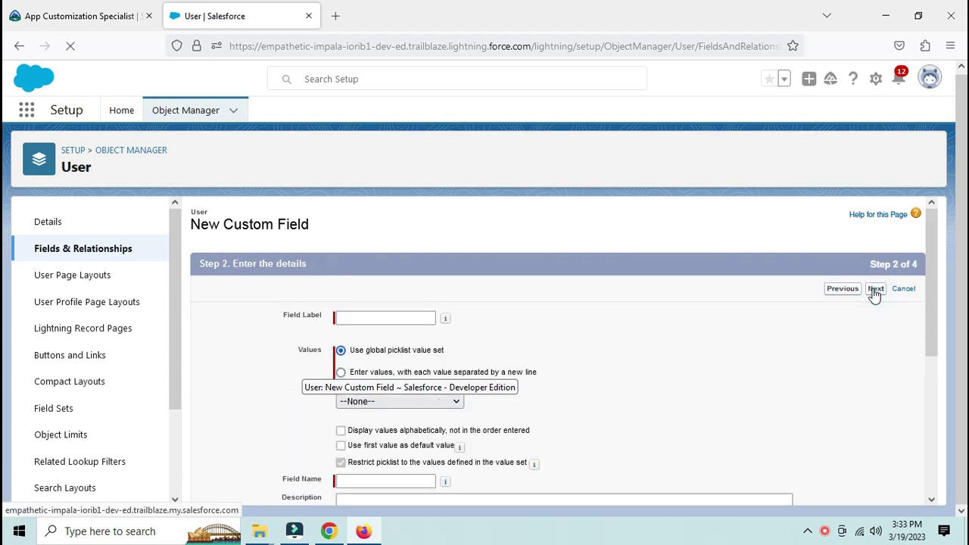
Paste the copied text Volunteer Skills as the new picklist field's label
{"action": "left_click", "coordinate": [413, 318]}
{"action": "left_click", "coordinate": [401, 318]}
{"action": "key", "text": "ctrl+f"}
{"action": "key", "text": "ctrl+v"}
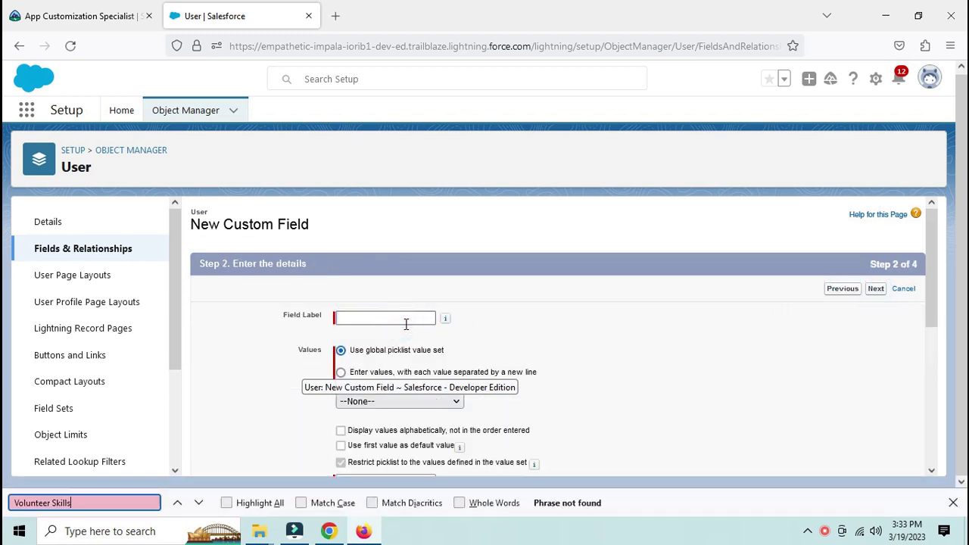
{"action": "key", "text": "Escape"}
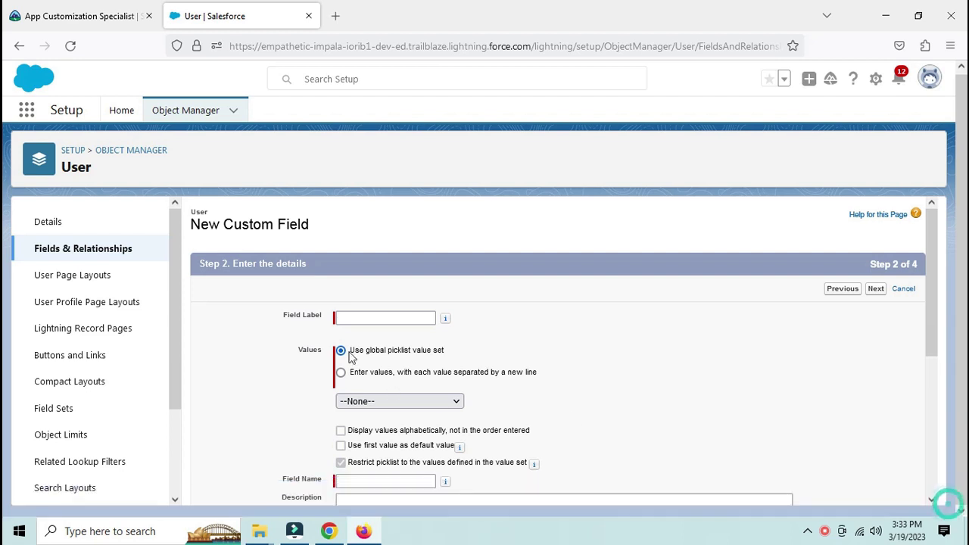
{"action": "left_click", "coordinate": [378, 319]}
{"action": "key", "text": "ctrl+v"}
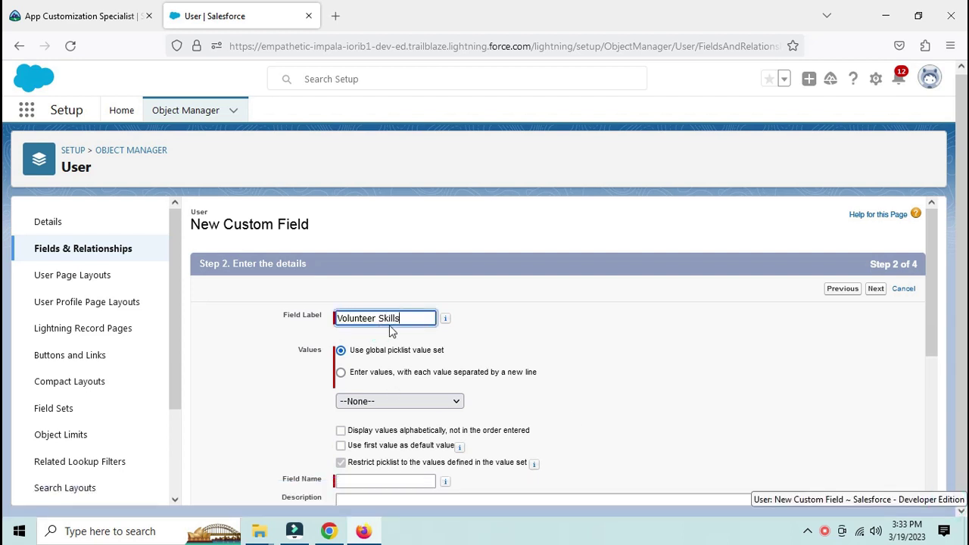
{"action": "left_click", "coordinate": [472, 337]}
Base the field's values on the global picklist value set Attributed Volunteer Hours
{"action": "left_click", "coordinate": [383, 371]}
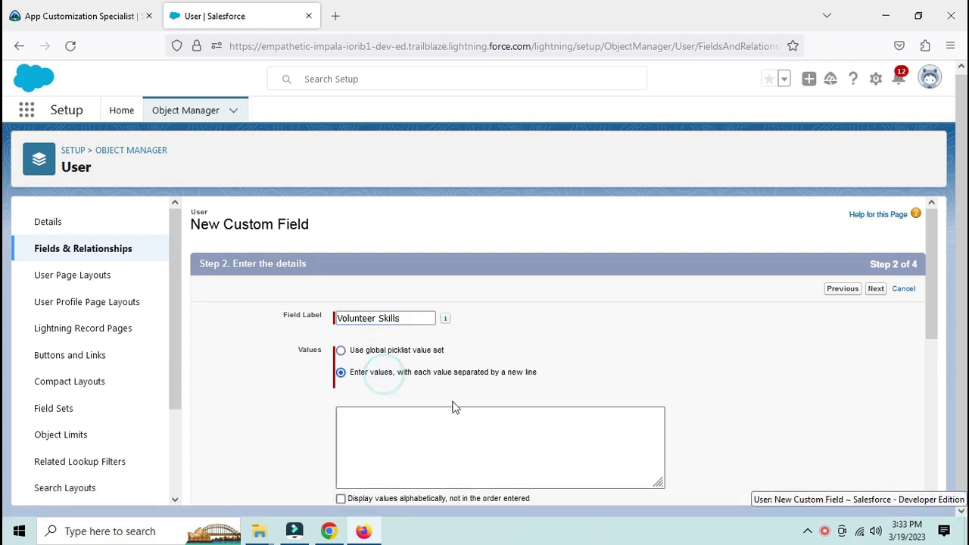
{"action": "double_click", "coordinate": [399, 350]}
{"action": "left_click", "coordinate": [424, 401]}
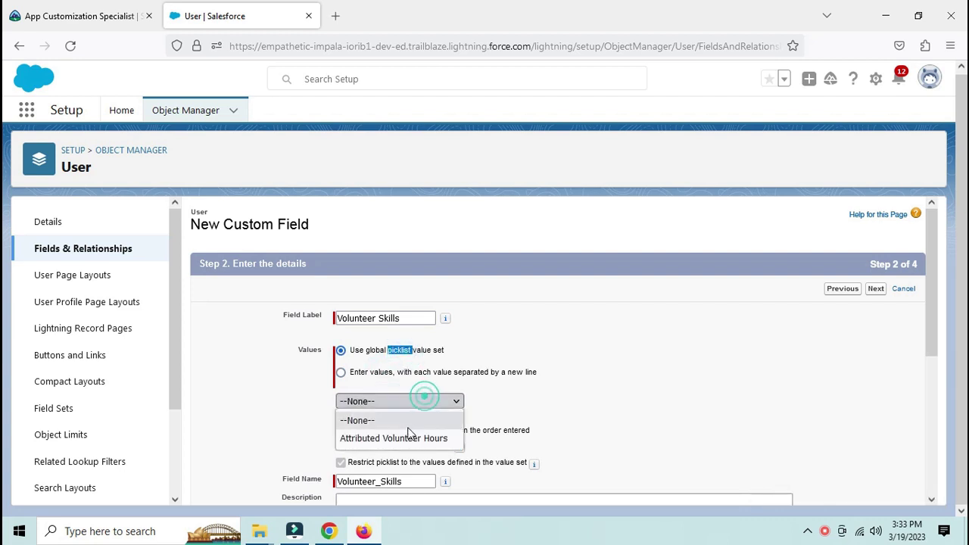
{"action": "left_click", "coordinate": [409, 438]}
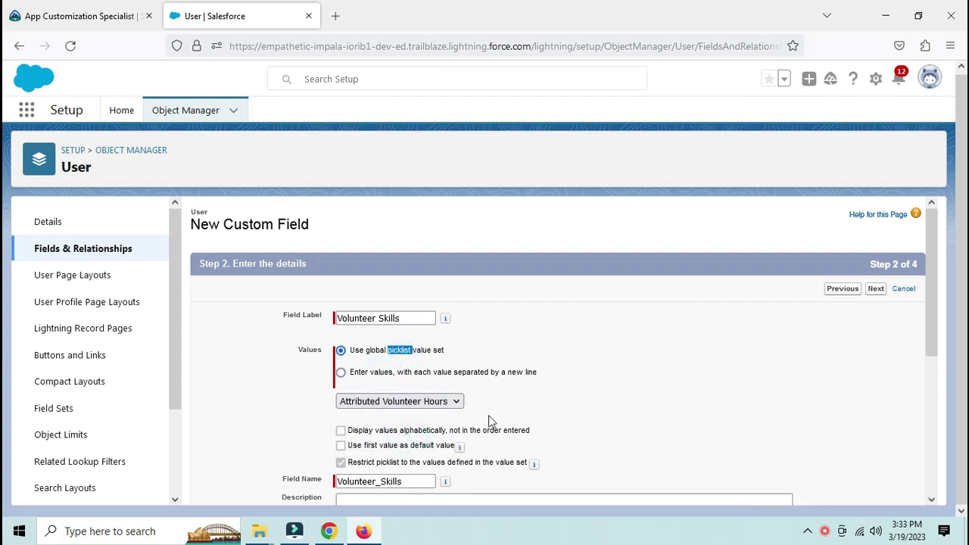
{"action": "left_click", "coordinate": [500, 415]}
Recheck the Volunteer Skills requirement on the Trailhead page and open the Picklist Value Sets list in Salesforce Setup
{"action": "left_click", "coordinate": [104, 17]}
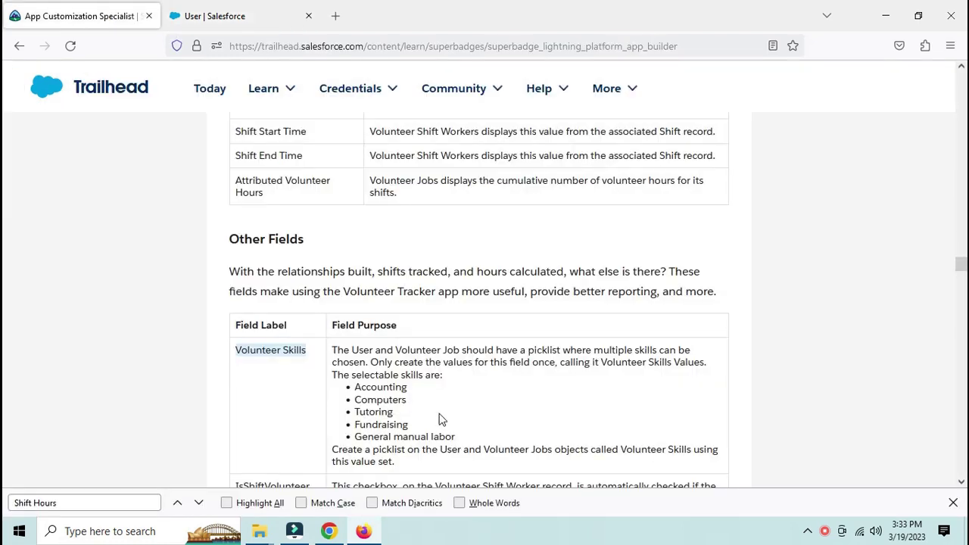
{"action": "left_click", "coordinate": [222, 14]}
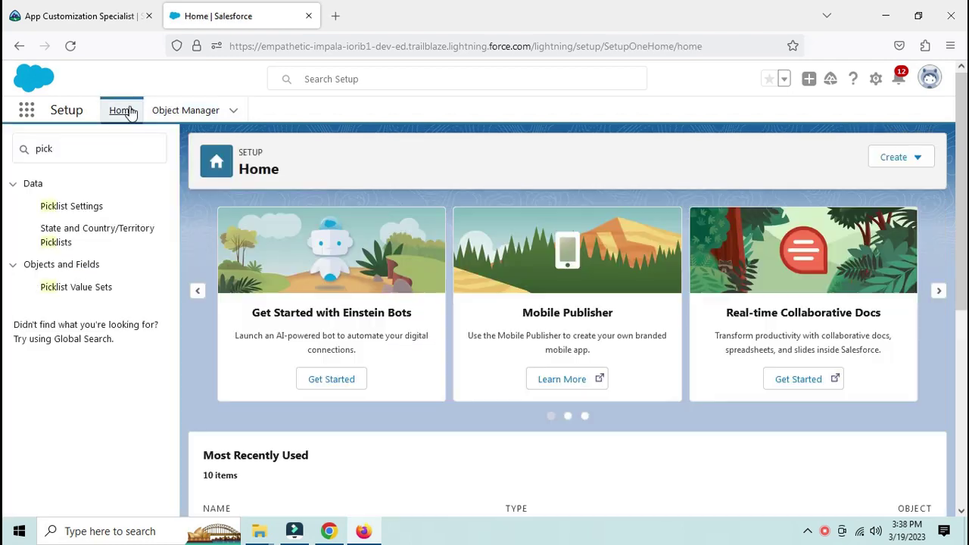
{"action": "key", "text": "alt"}
{"action": "left_click", "coordinate": [94, 297]}
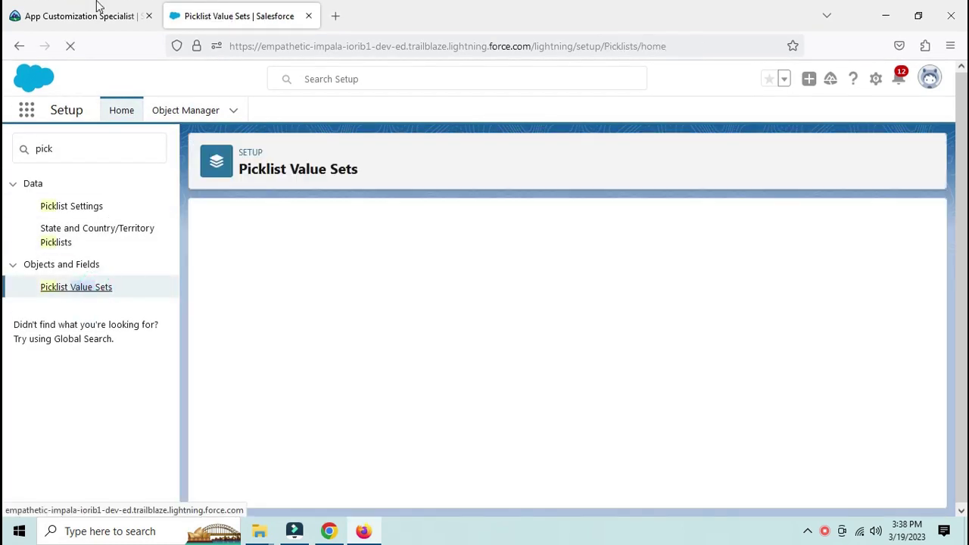
Copy the required value set name Volunteer Skills Values from the Trailhead page and return to the Picklist Value Sets list
{"action": "left_click", "coordinate": [106, 8]}
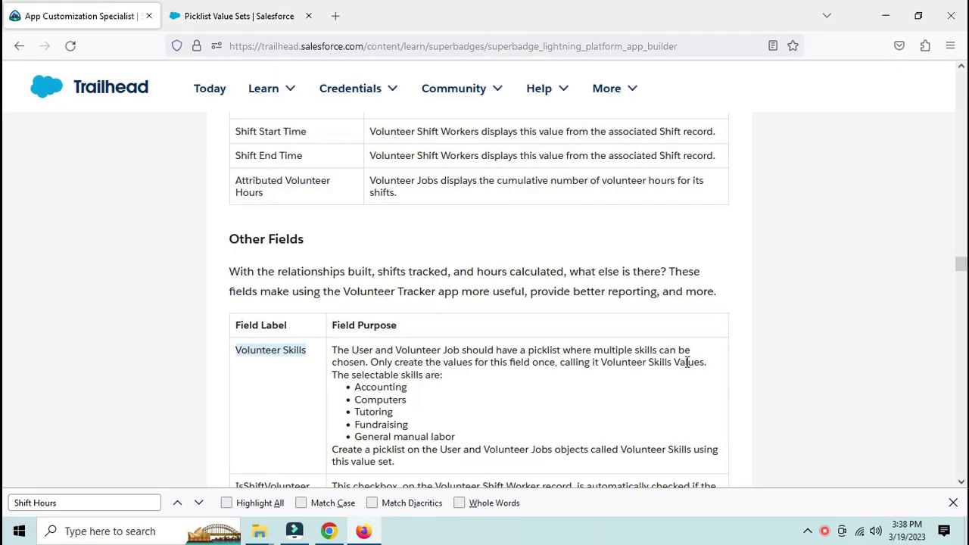
{"action": "left_click", "coordinate": [606, 363]}
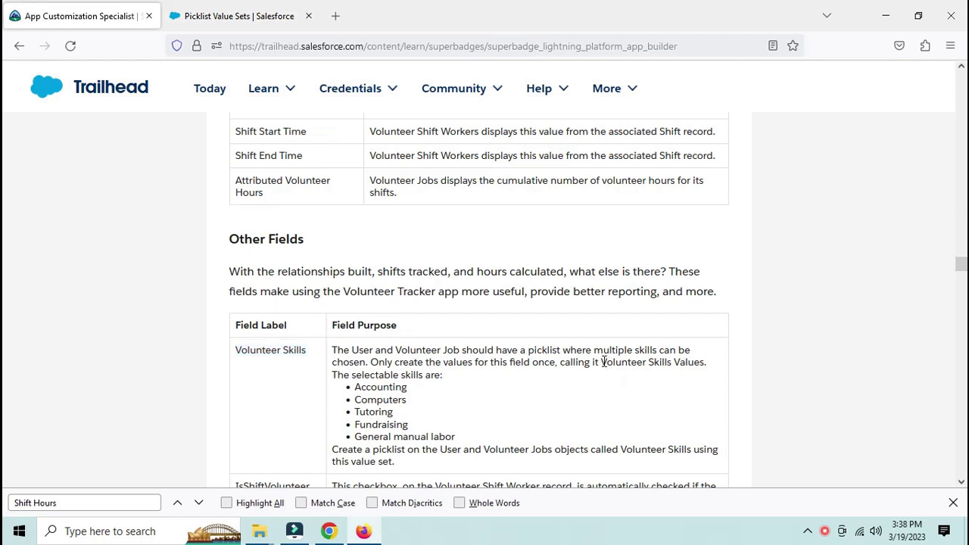
{"action": "left_click", "coordinate": [622, 363]}
{"action": "left_click_drag", "start_coordinate": [601, 362], "coordinate": [687, 363]}
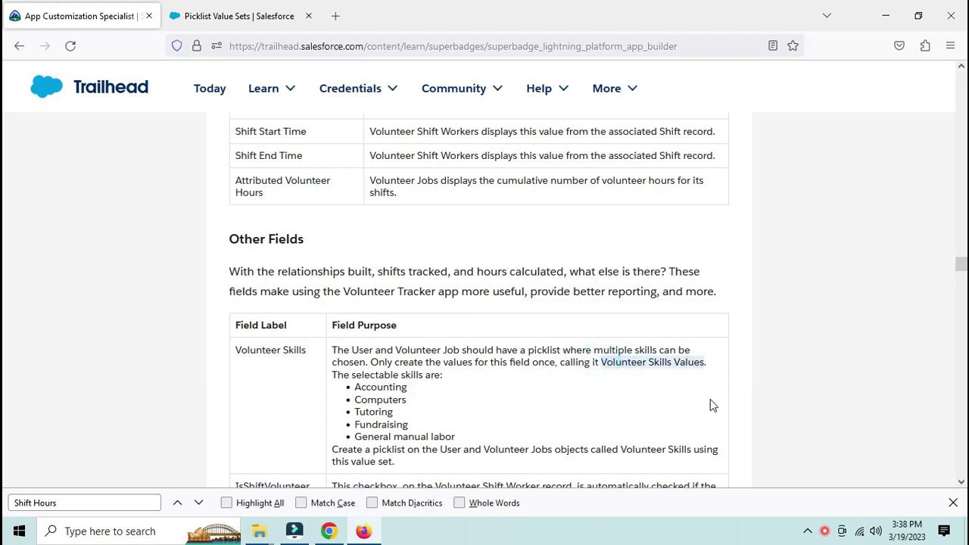
{"action": "left_click", "coordinate": [270, 11]}
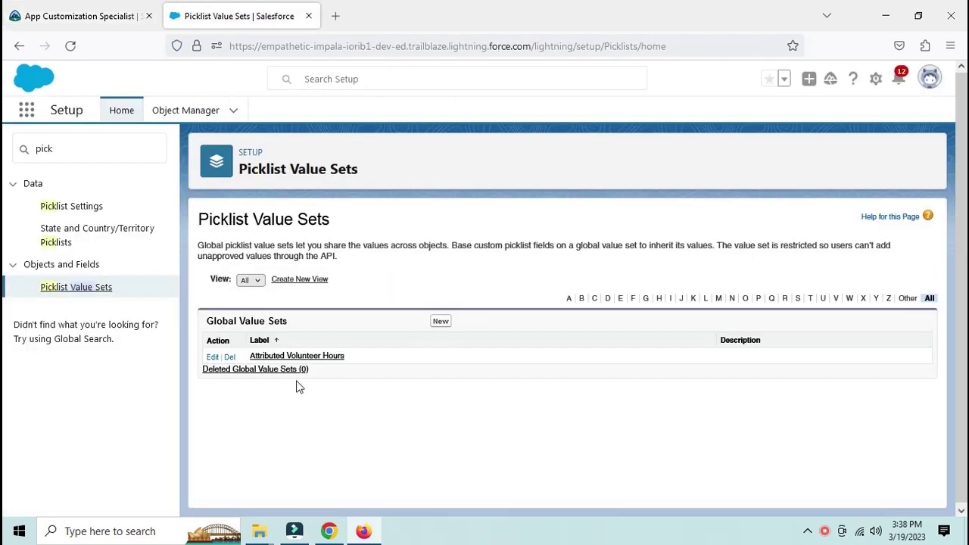
Edit the Attributed Volunteer Hours global value set and change its label to Volunteer Skills Values
{"action": "left_click", "coordinate": [212, 357]}
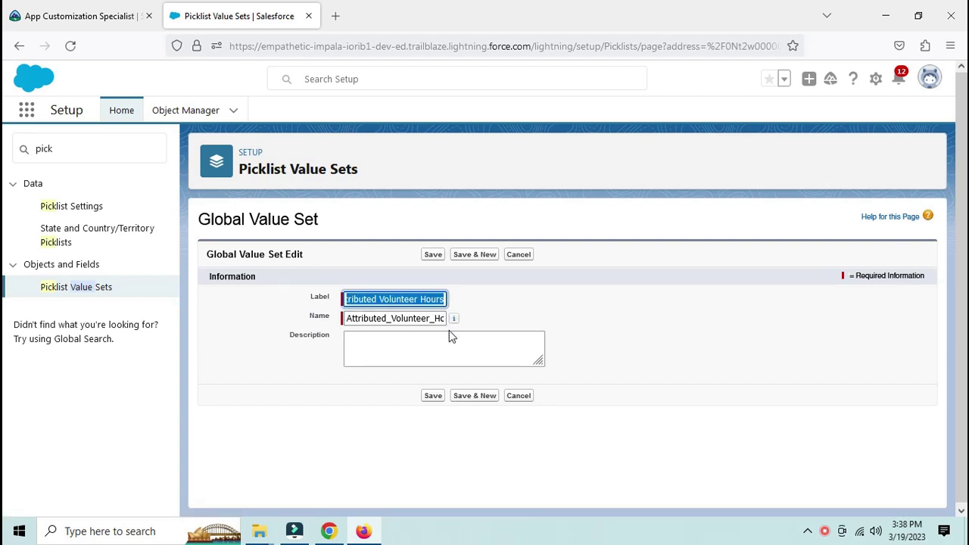
{"action": "type", "text": "Volunteer Skills Values"}
{"action": "left_click", "coordinate": [499, 314]}
Clear the value set's old API name, regenerate it from the label as Volunteer_Skills_Values, and save the value set
{"action": "left_click", "coordinate": [437, 320]}
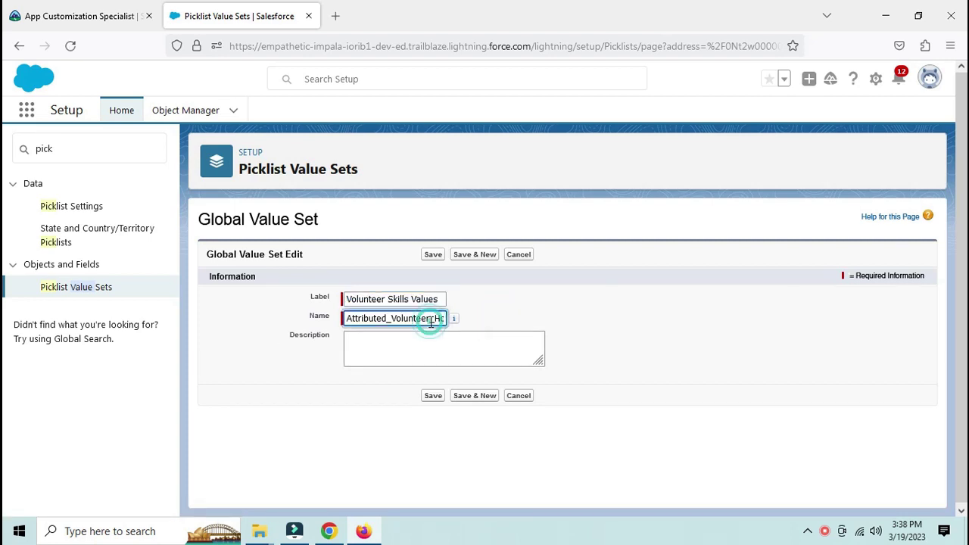
{"action": "double_click", "coordinate": [432, 321]}
{"action": "key", "text": "BackSpace"}
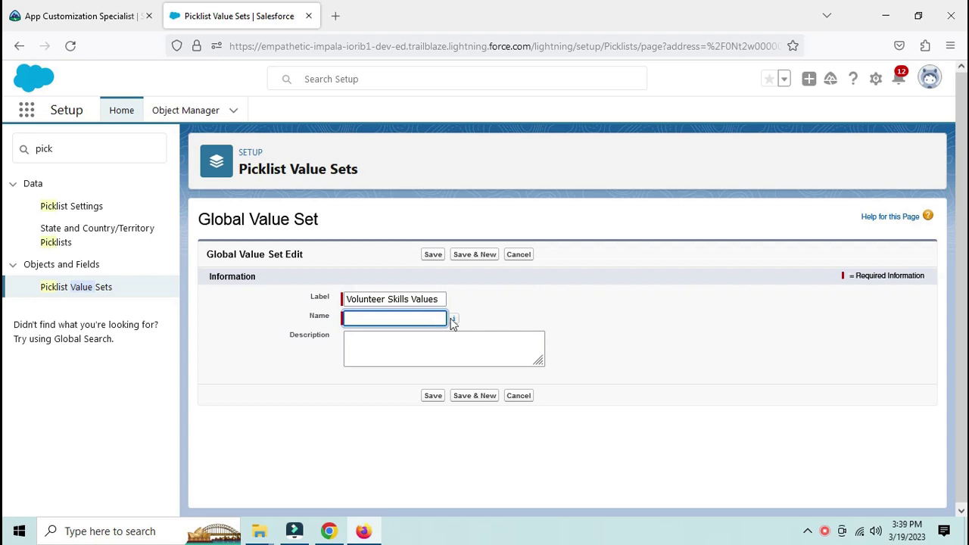
{"action": "left_click", "coordinate": [437, 300]}
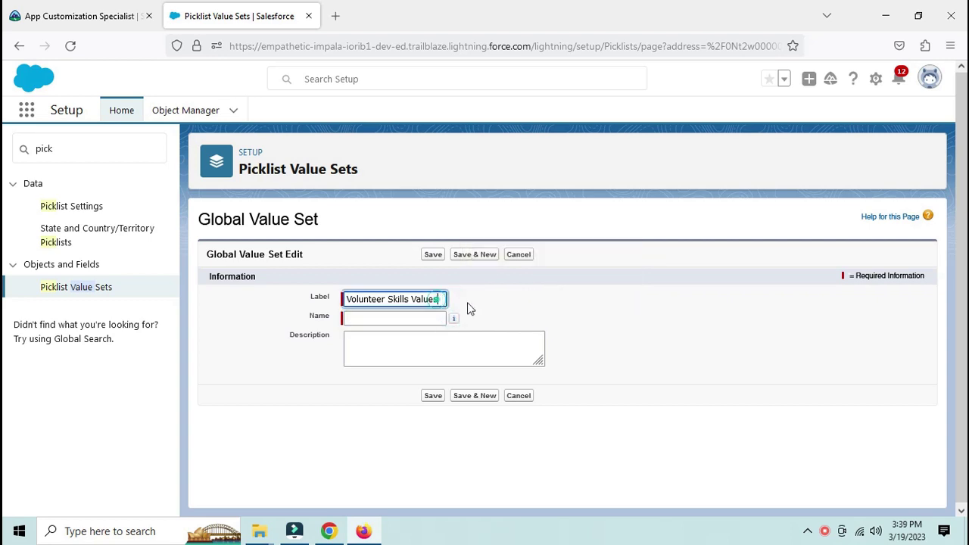
{"action": "left_click", "coordinate": [469, 306]}
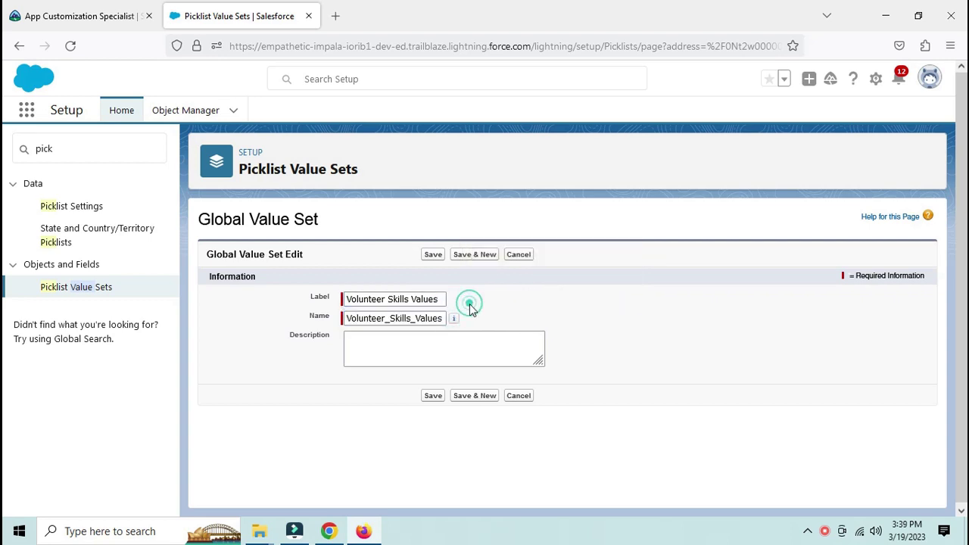
{"action": "left_click", "coordinate": [431, 395]}
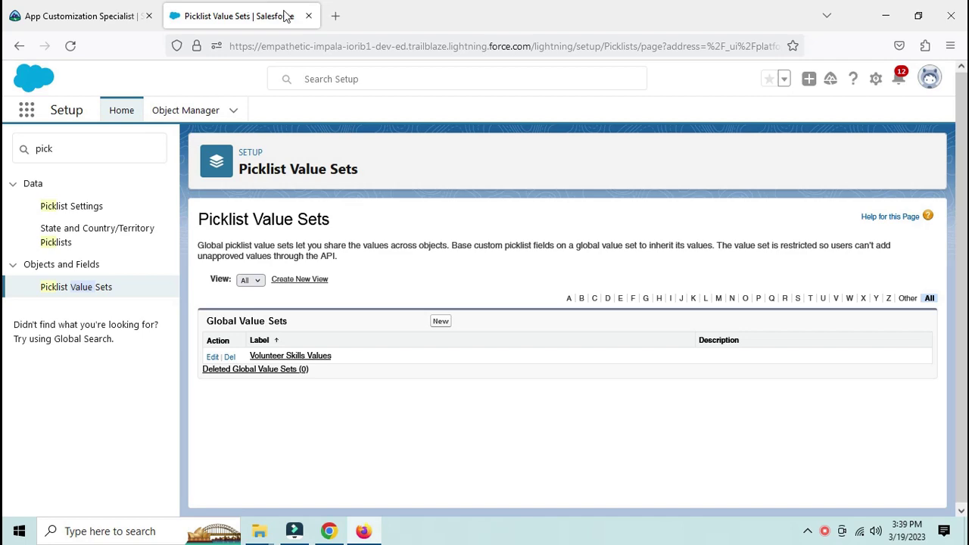
Recheck the Volunteer Skills requirement on the Trailhead page and open the User object's Fields & Relationships in Salesforce Setup
{"action": "left_click", "coordinate": [62, 8]}
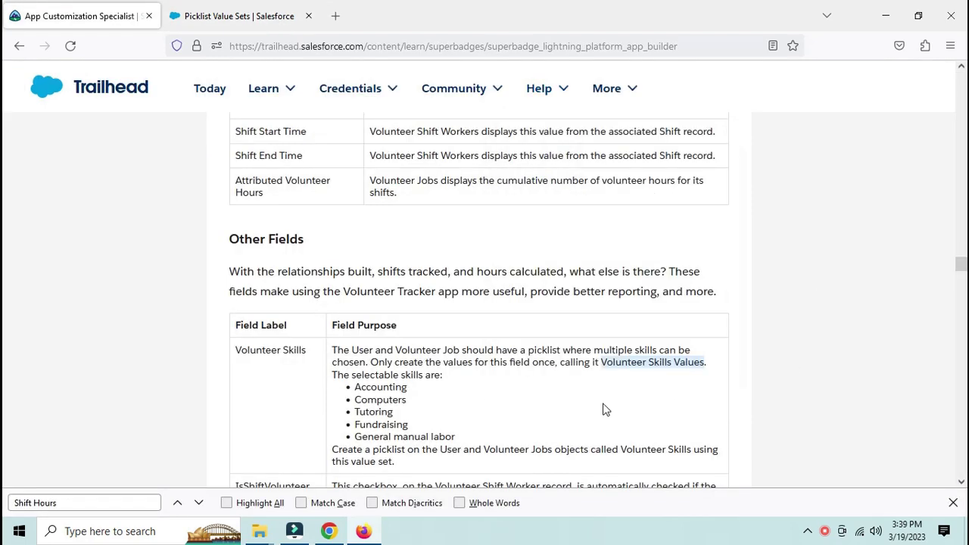
{"action": "left_click", "coordinate": [227, 15]}
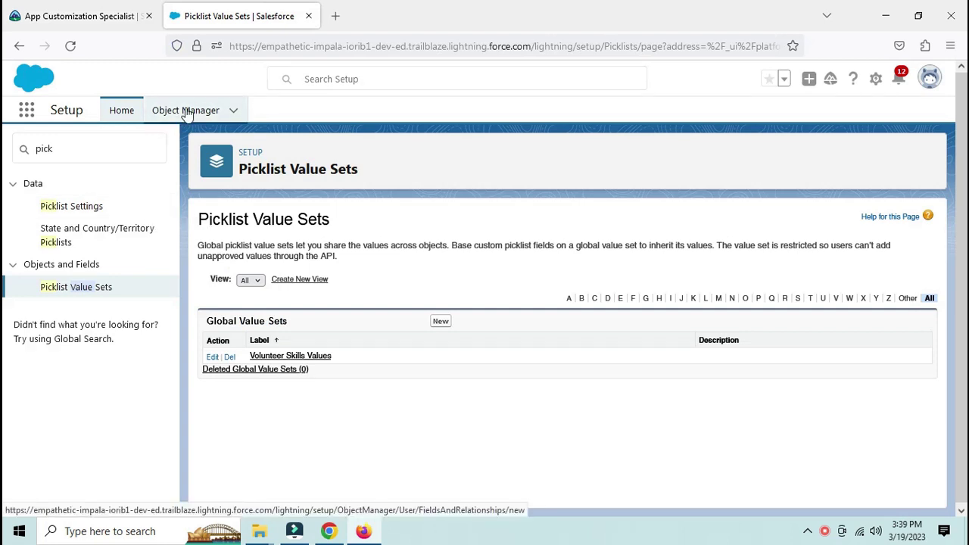
{"action": "left_click", "coordinate": [186, 111]}
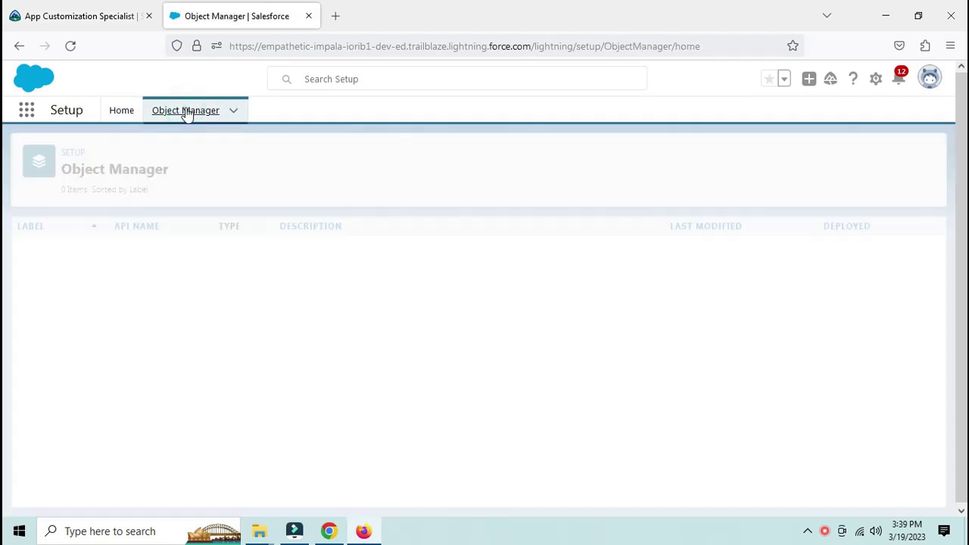
{"action": "left_click", "coordinate": [719, 154]}
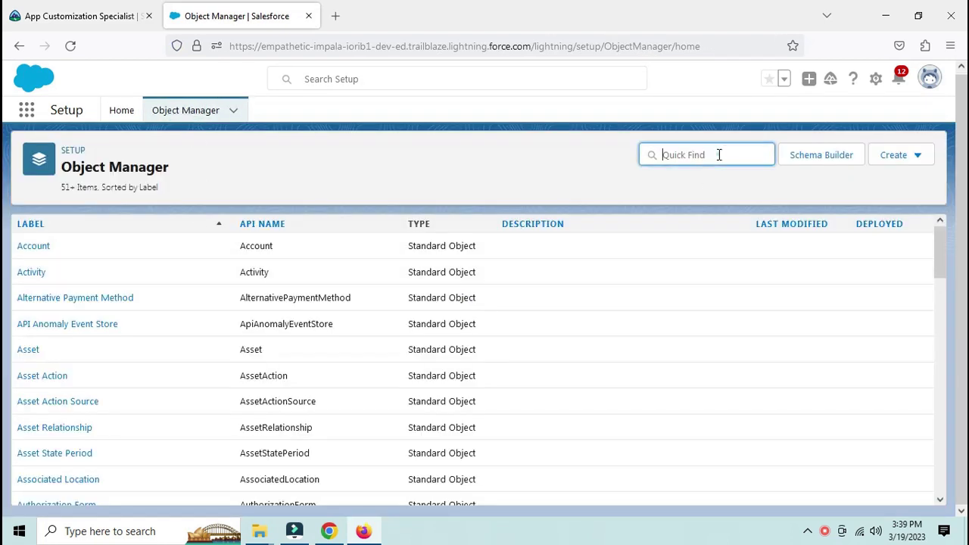
{"action": "type", "text": "user"}
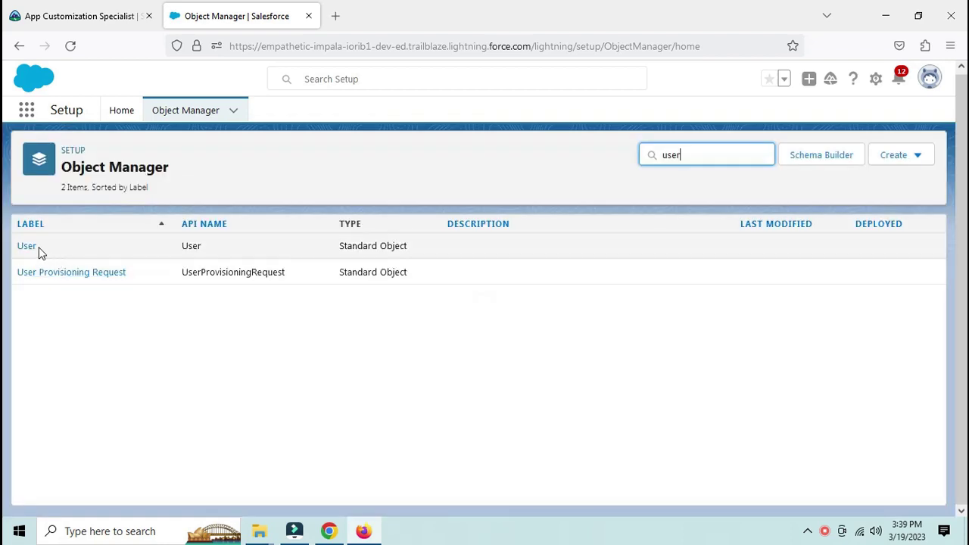
{"action": "left_click", "coordinate": [25, 249]}
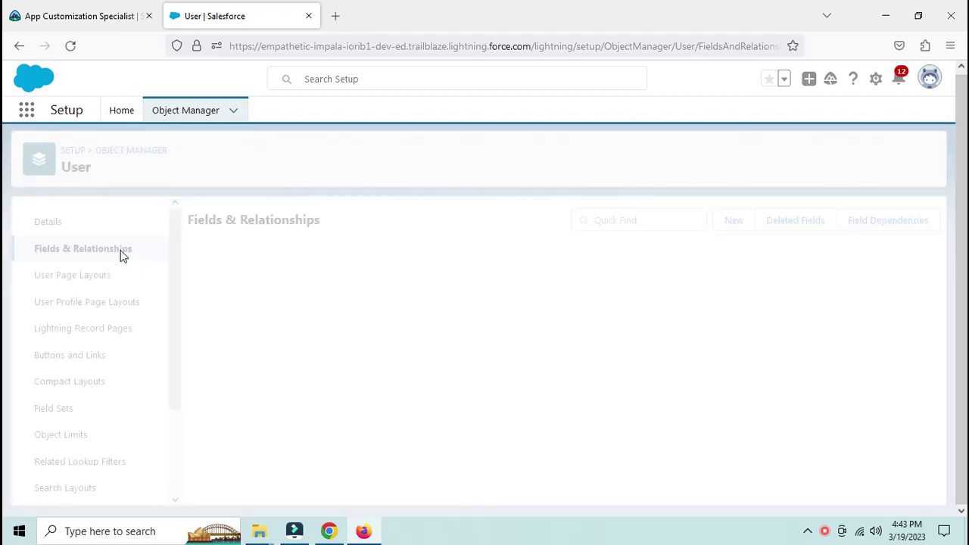
Start a new custom field on the User object with the data type Picklist (Multi-Select)
{"action": "left_click", "coordinate": [726, 221]}
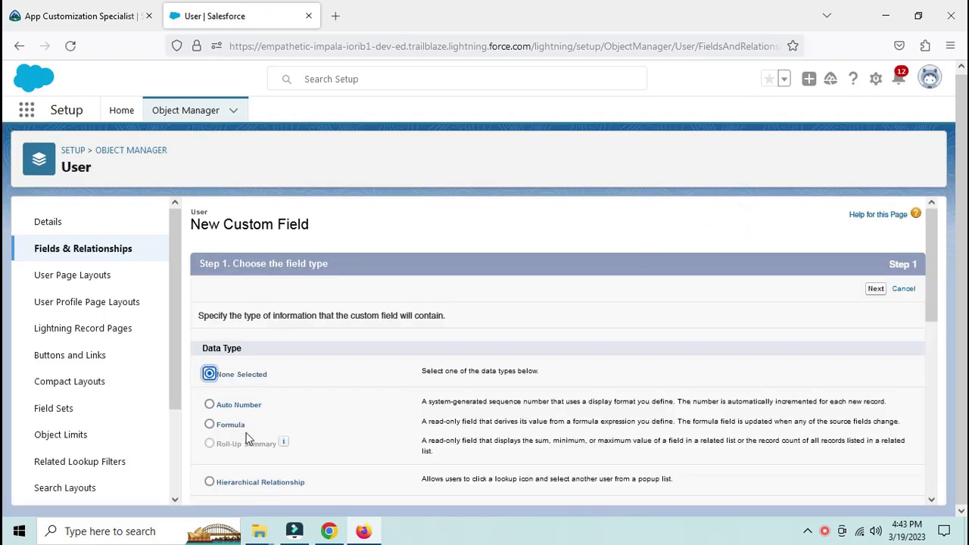
{"action": "scroll", "coordinate": [250, 432], "scroll_direction": "down", "scroll_amount": 5}
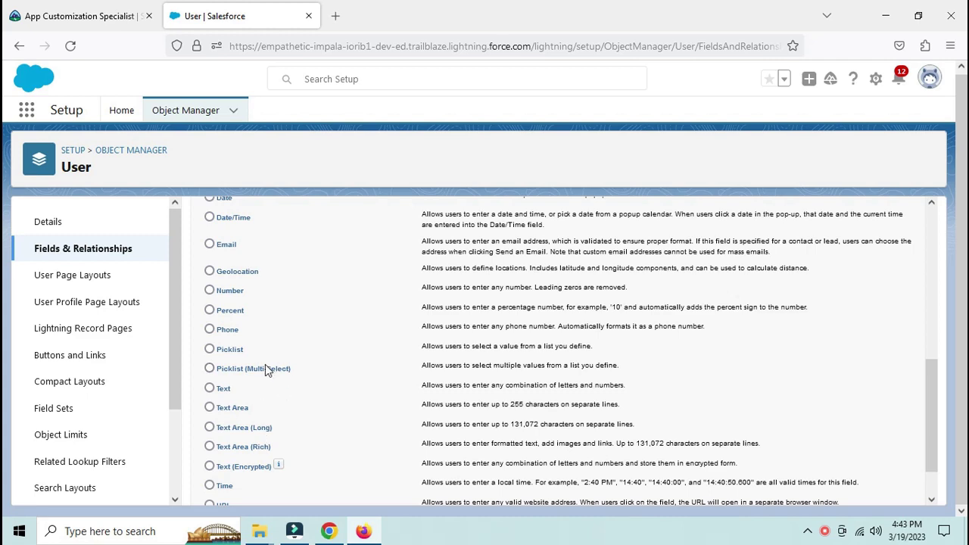
{"action": "left_click", "coordinate": [265, 365]}
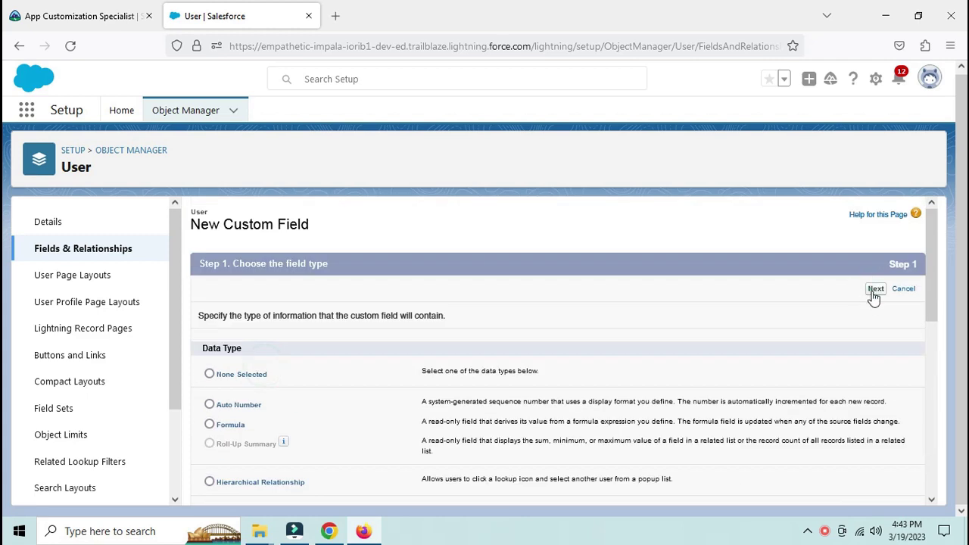
{"action": "left_click", "coordinate": [875, 290]}
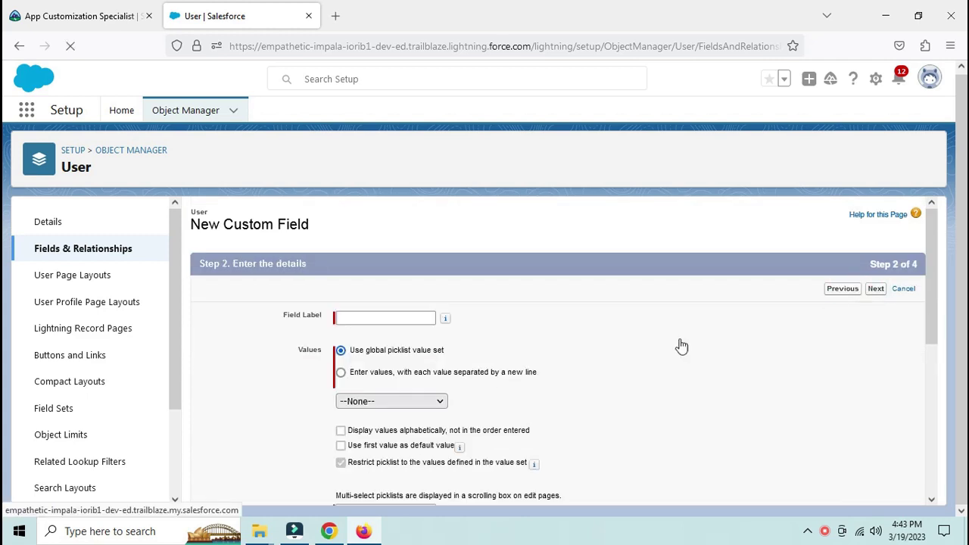
Copy the field label Volunteer Skills from the Trailhead page and enter it as the new User field's label
{"action": "left_click", "coordinate": [405, 318]}
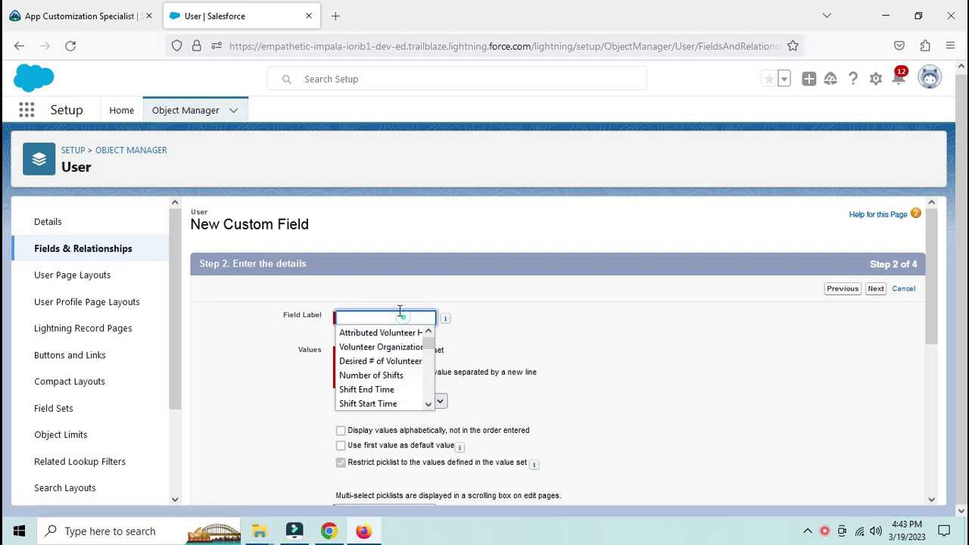
{"action": "left_click", "coordinate": [89, 22]}
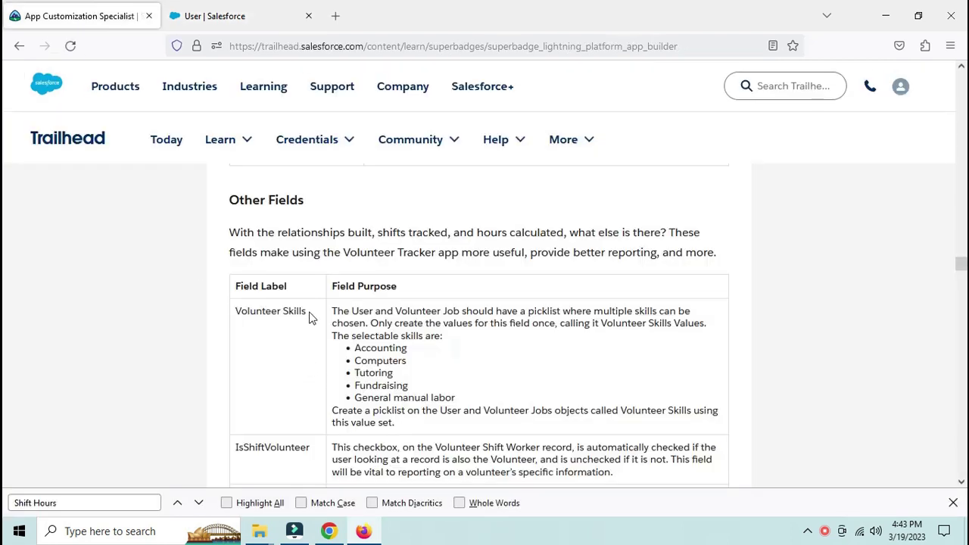
{"action": "left_click_drag", "start_coordinate": [309, 314], "coordinate": [222, 320]}
{"action": "key", "text": "ctrl+c"}
{"action": "left_click", "coordinate": [265, 15]}
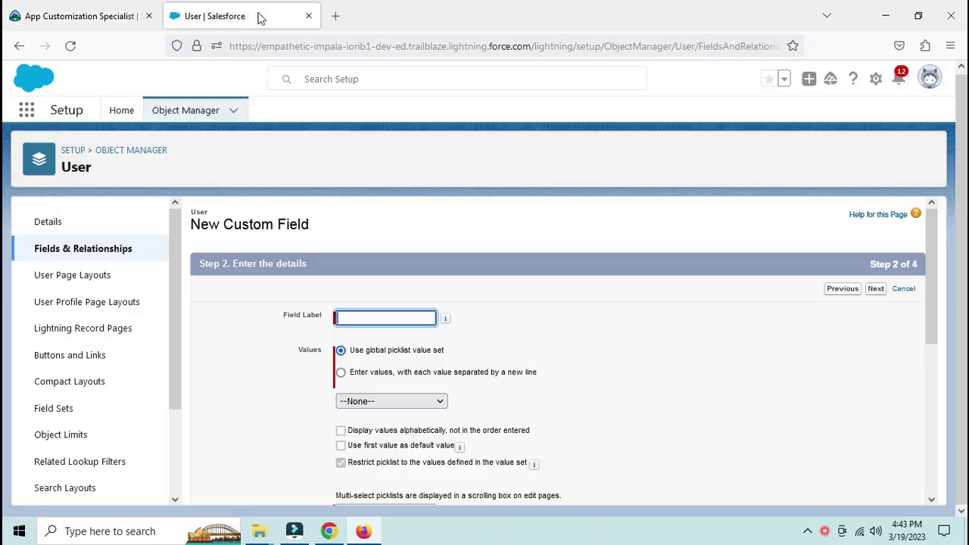
{"action": "left_click", "coordinate": [377, 318]}
{"action": "key", "text": "ctrl+v"}
{"action": "left_click", "coordinate": [498, 321]}
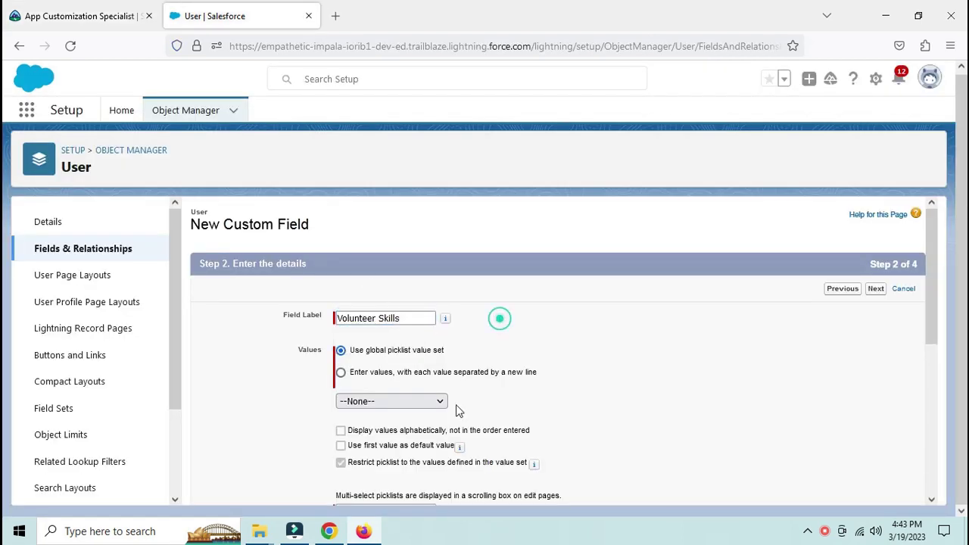
Base the User field on the global value set Volunteer Skills Values and save it with the default field-level security and page layouts
{"action": "left_click", "coordinate": [444, 401]}
{"action": "left_click", "coordinate": [420, 440]}
{"action": "scroll", "coordinate": [460, 349], "scroll_direction": "down", "scroll_amount": 2}
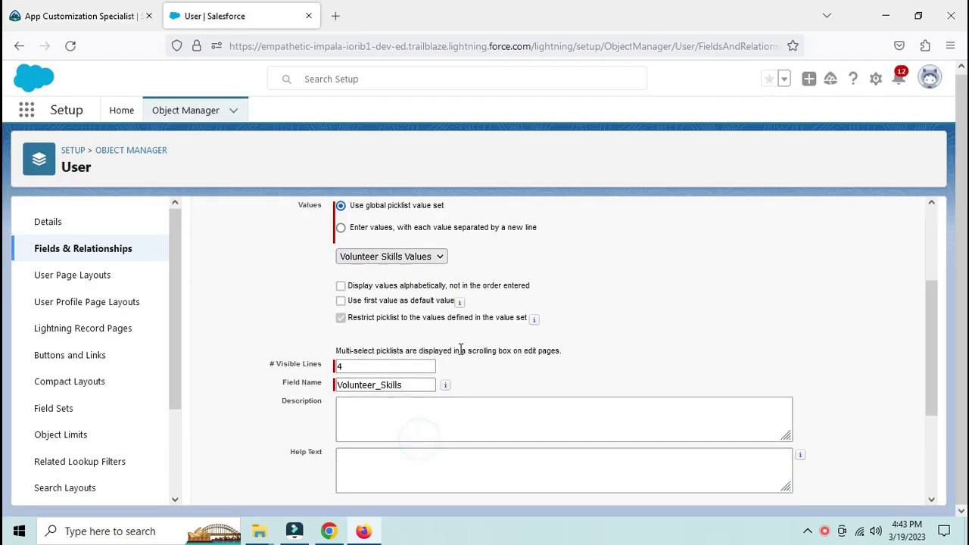
{"action": "scroll", "coordinate": [447, 374], "scroll_direction": "down", "scroll_amount": 2}
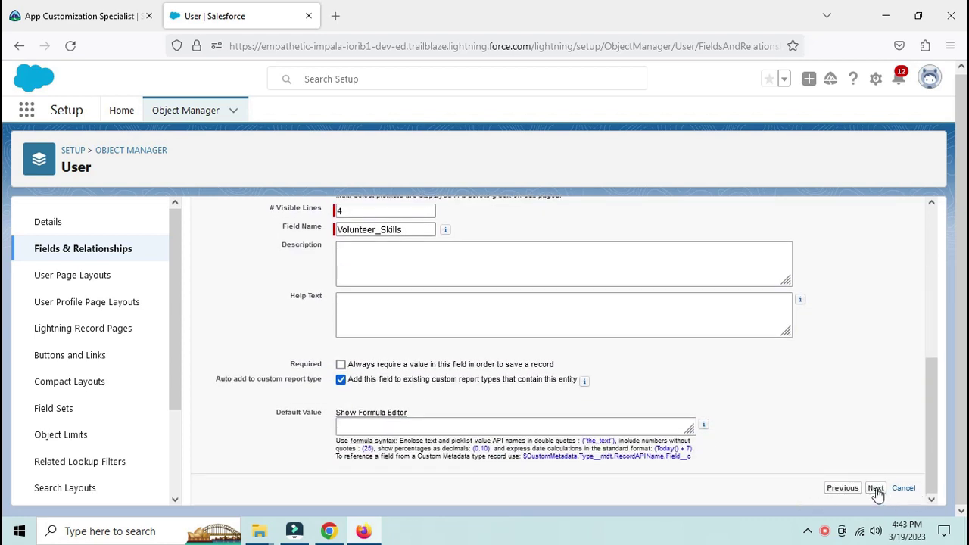
{"action": "left_click", "coordinate": [876, 490]}
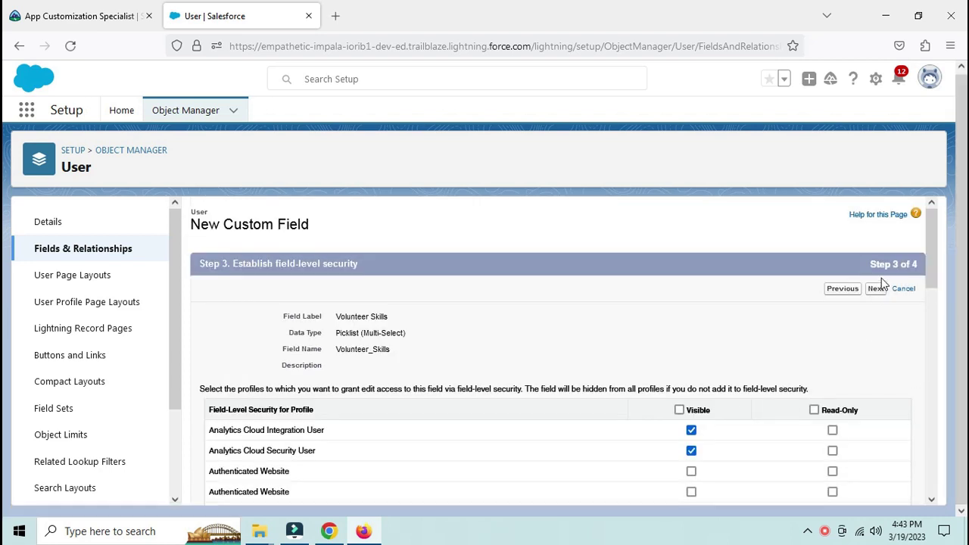
{"action": "left_click", "coordinate": [876, 290]}
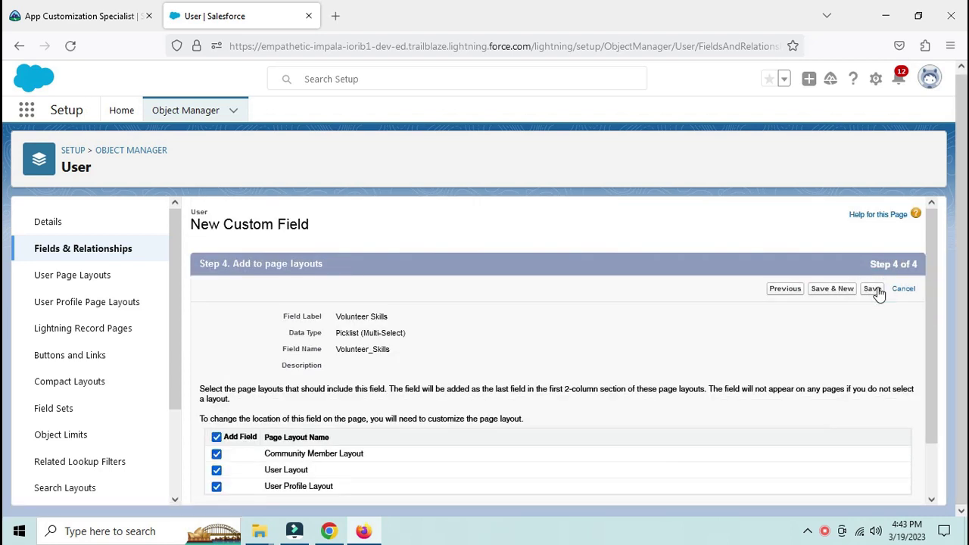
{"action": "left_click", "coordinate": [872, 289]}
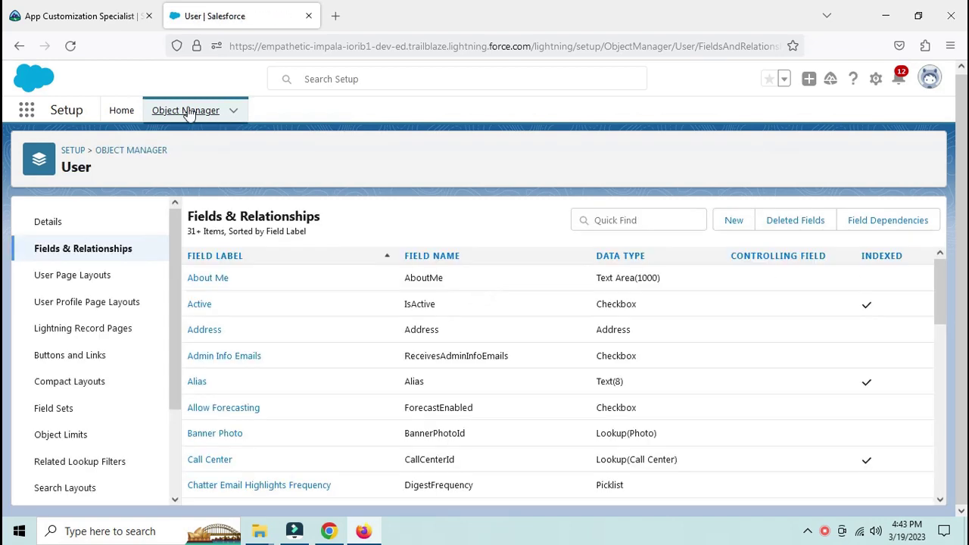
Open the Volunteer Job object's Fields & Relationships and start a new custom field of type Picklist (Multi-Select)
{"action": "left_click", "coordinate": [188, 111]}
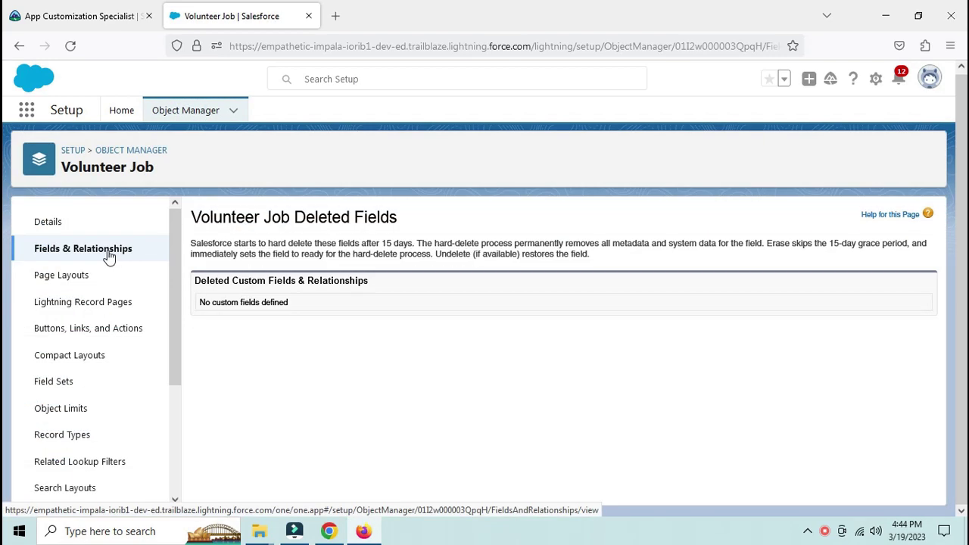
{"action": "left_click", "coordinate": [106, 254]}
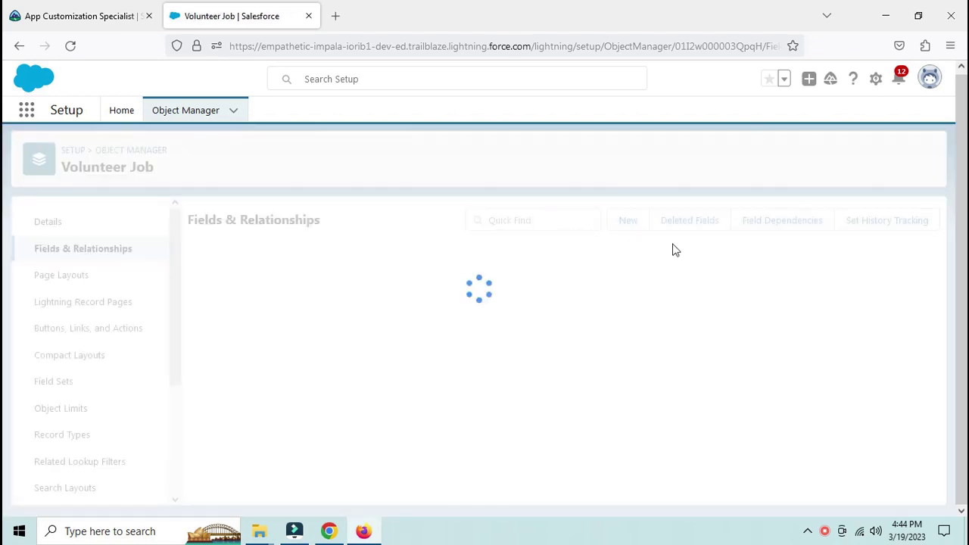
{"action": "left_click", "coordinate": [628, 221]}
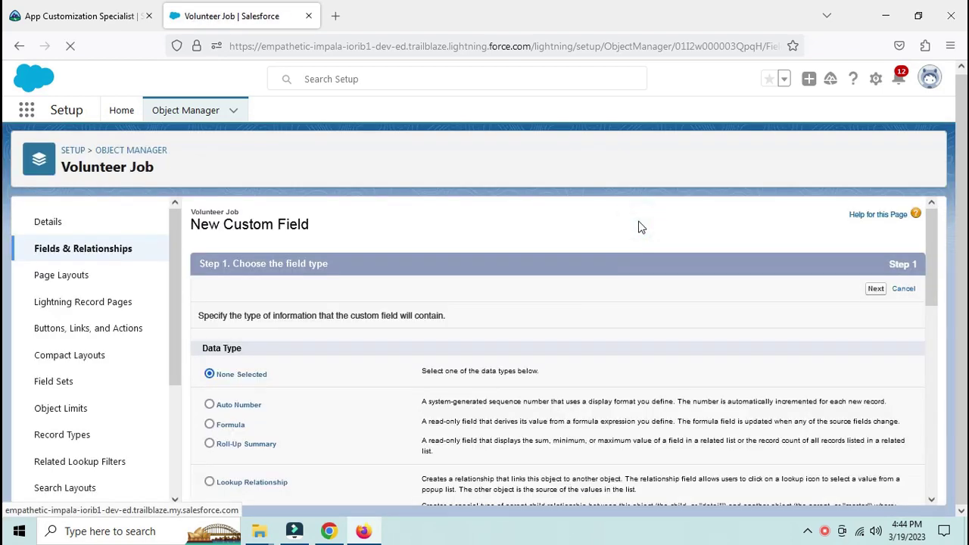
{"action": "scroll", "coordinate": [275, 437], "scroll_direction": "down", "scroll_amount": 5}
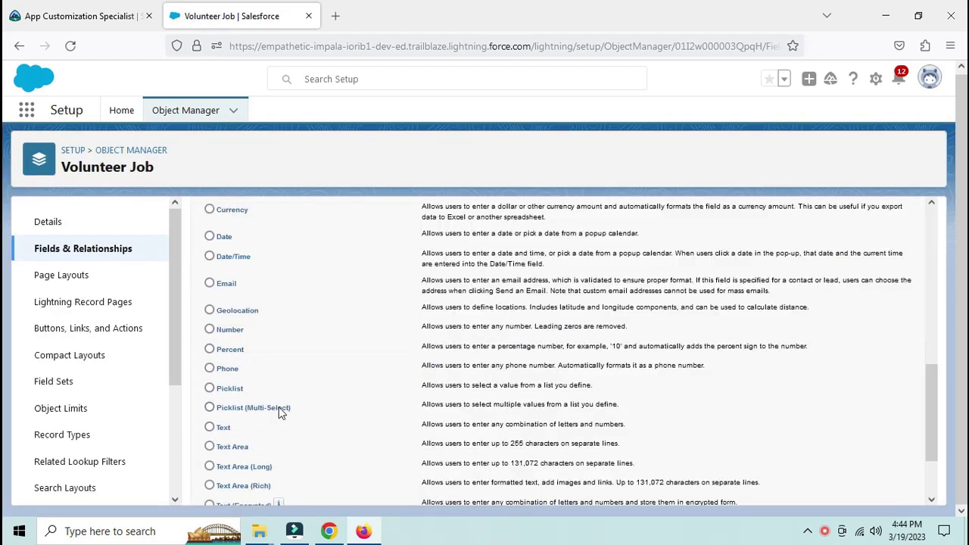
{"action": "left_click", "coordinate": [266, 407]}
{"action": "scroll", "coordinate": [261, 404], "scroll_direction": "up", "scroll_amount": 5}
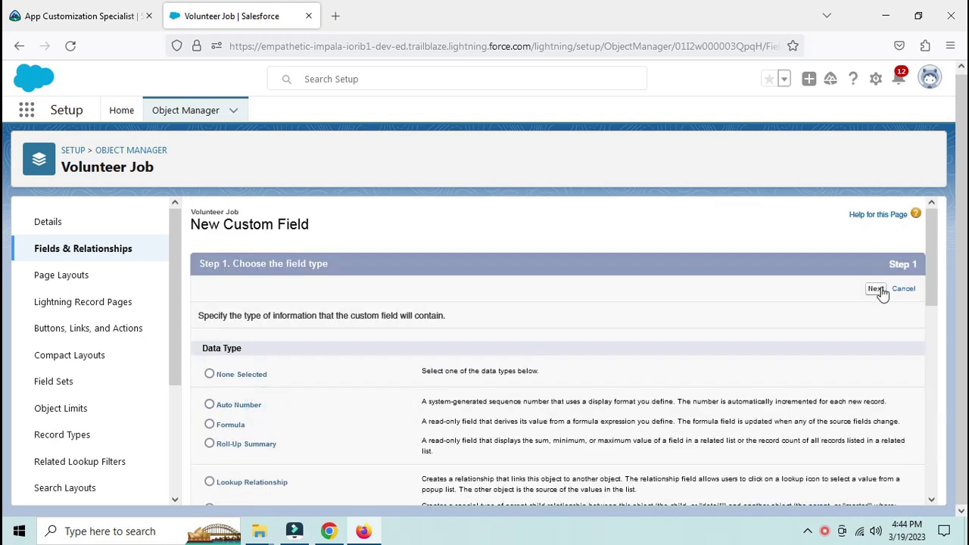
{"action": "left_click", "coordinate": [876, 289]}
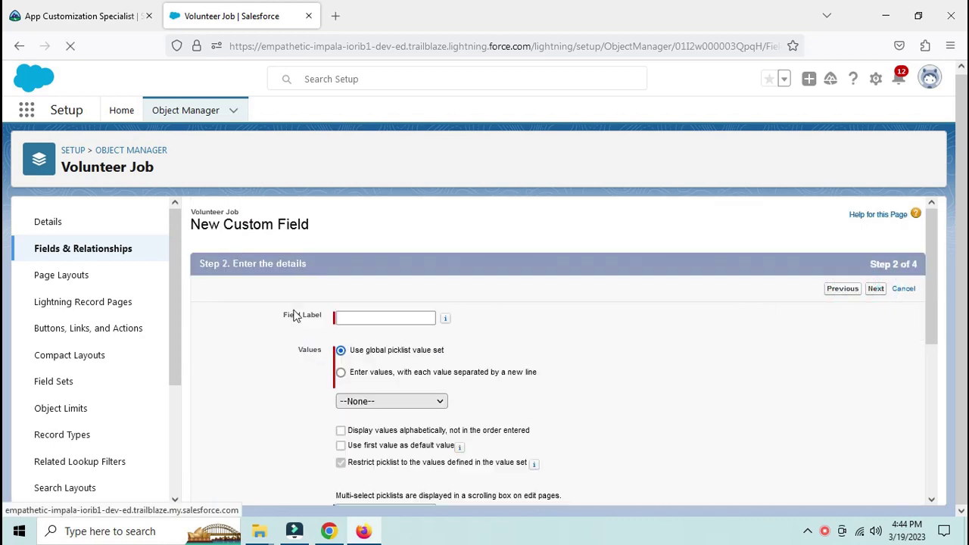
Label the Volunteer Job field Volunteer Skills, base it on the global value set Volunteer Skills Values, and continue to field-level security
{"action": "type", "text": "Volunteer Skills"}
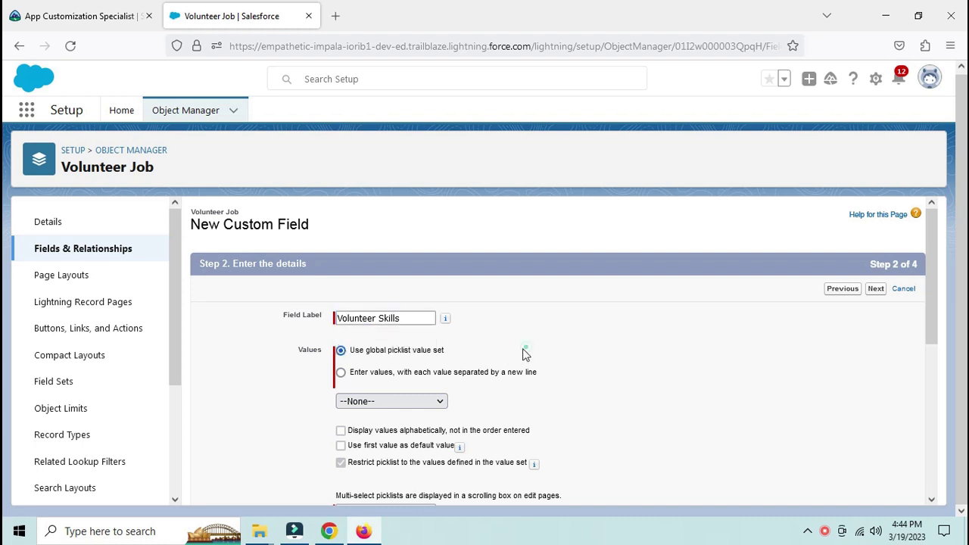
{"action": "left_click", "coordinate": [526, 346]}
{"action": "left_click", "coordinate": [378, 372]}
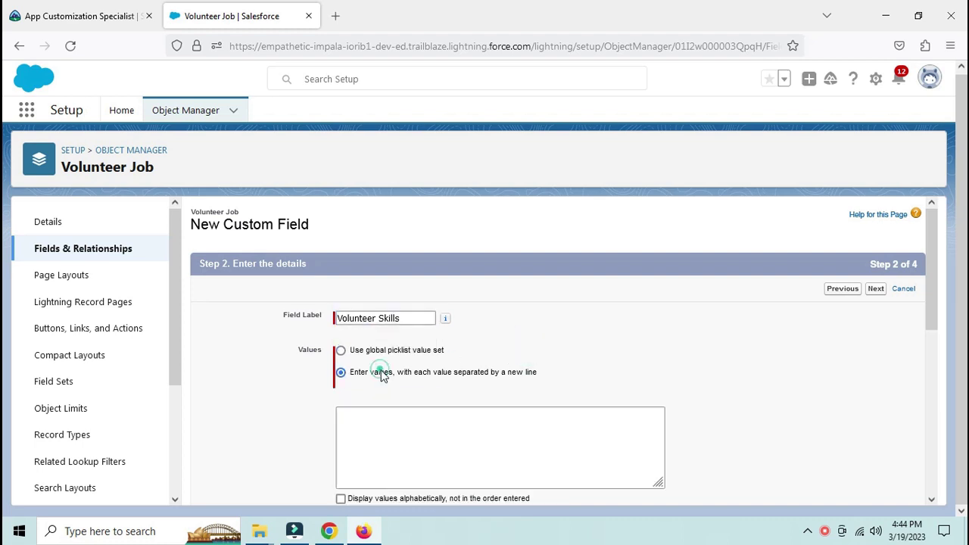
{"action": "left_click", "coordinate": [364, 350]}
{"action": "left_click", "coordinate": [404, 401]}
{"action": "left_click", "coordinate": [390, 437]}
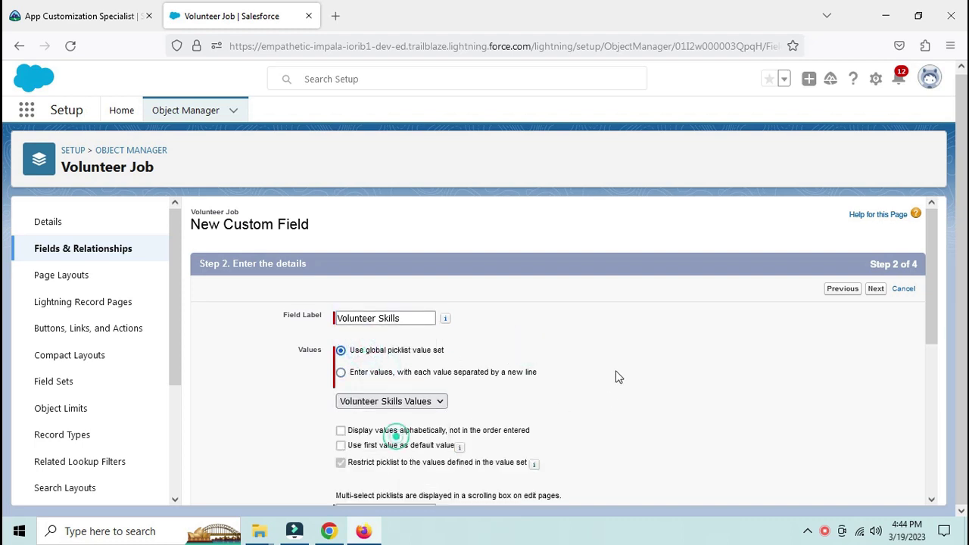
{"action": "scroll", "coordinate": [482, 358], "scroll_direction": "down", "scroll_amount": 3}
{"action": "scroll", "coordinate": [833, 473], "scroll_direction": "down", "scroll_amount": 2}
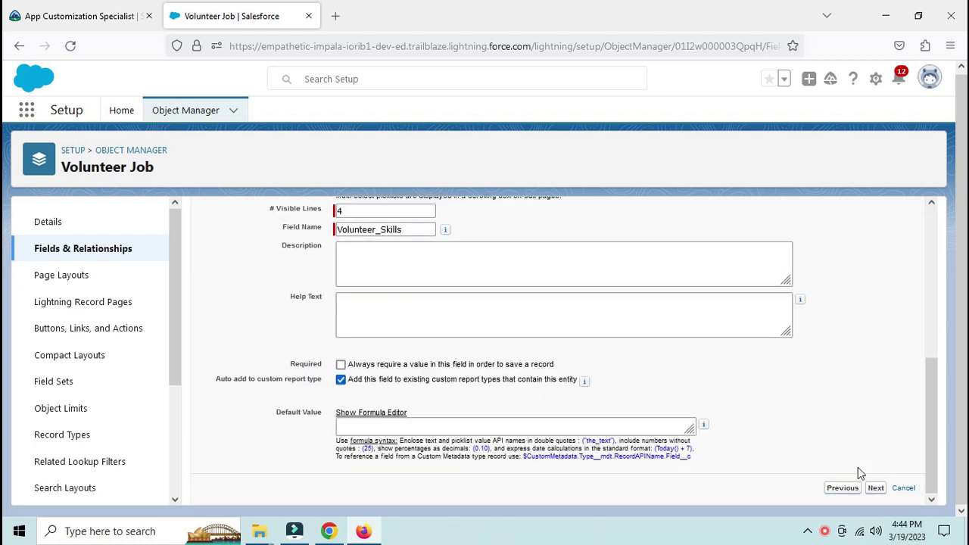
{"action": "left_click", "coordinate": [875, 488]}
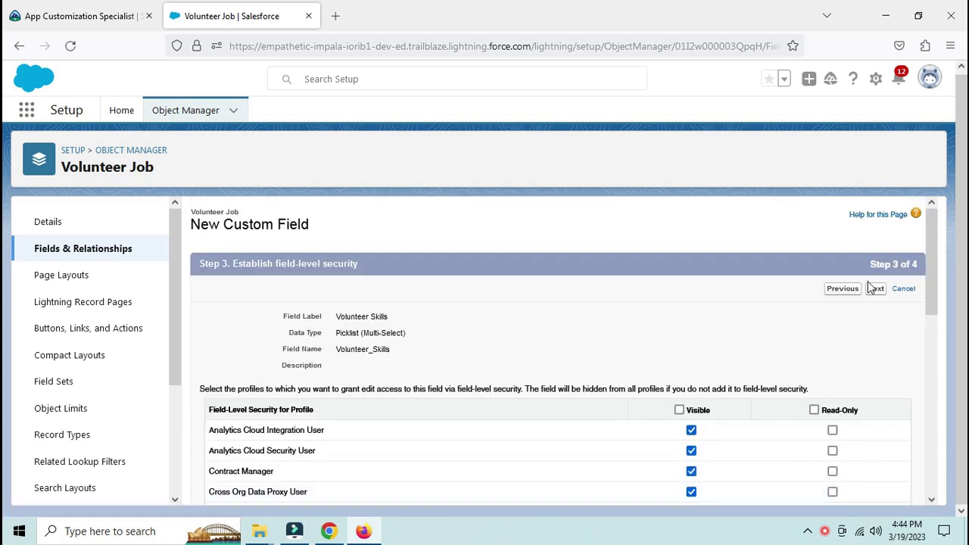
Accept the default field-level security and page layout for the Volunteer Skills multi-select picklist, and save the field
{"action": "left_click", "coordinate": [875, 290]}
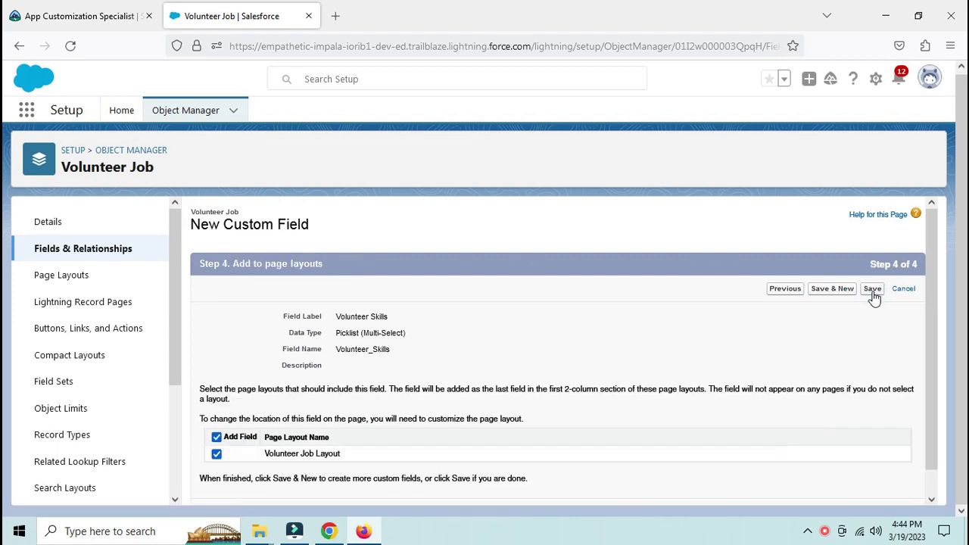
{"action": "left_click", "coordinate": [873, 292]}
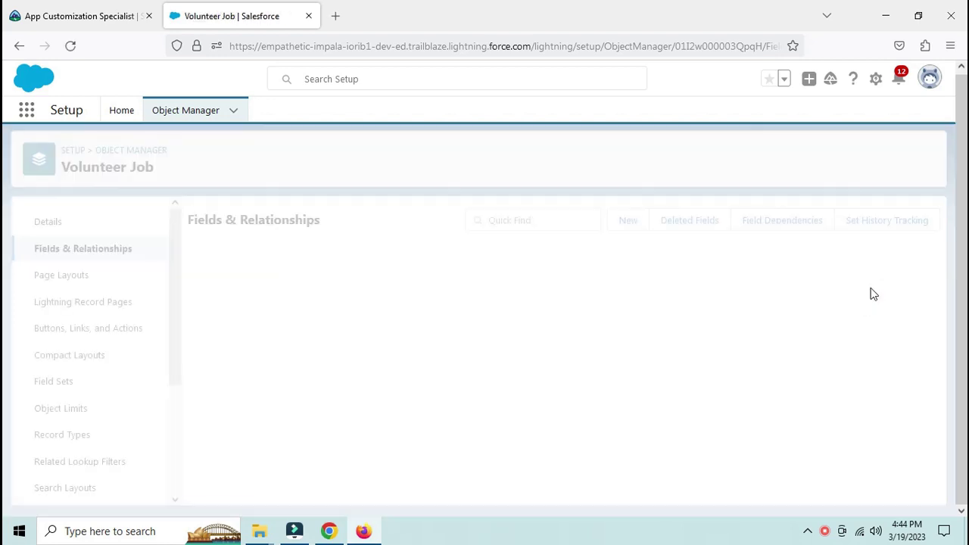
Copy the IsShiftVolunteer field label from the Other Fields table on the Trailhead superbadge page
{"action": "left_click", "coordinate": [85, 15]}
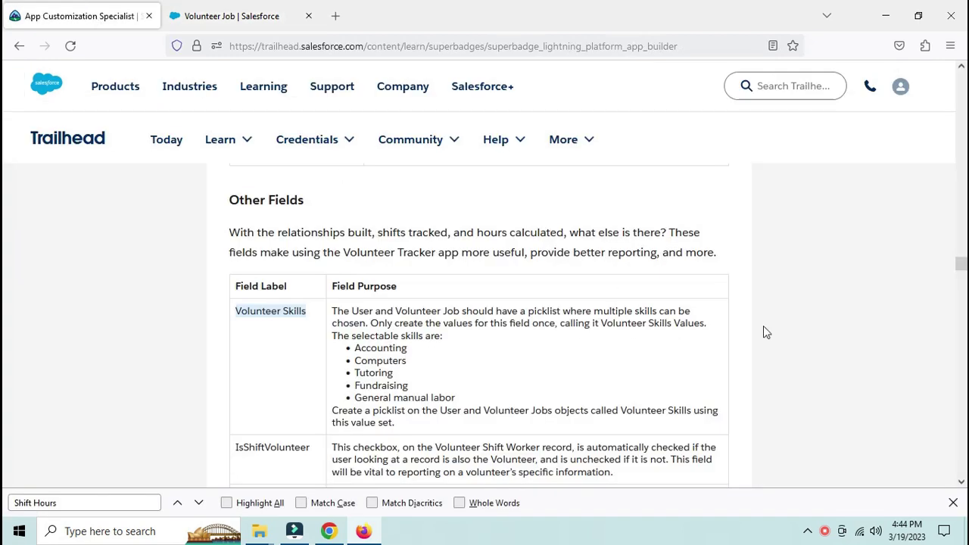
{"action": "scroll", "coordinate": [961, 264], "scroll_direction": "down", "scroll_amount": 1}
{"action": "double_click", "coordinate": [262, 411]}
{"action": "key", "text": "ctrl+c"}
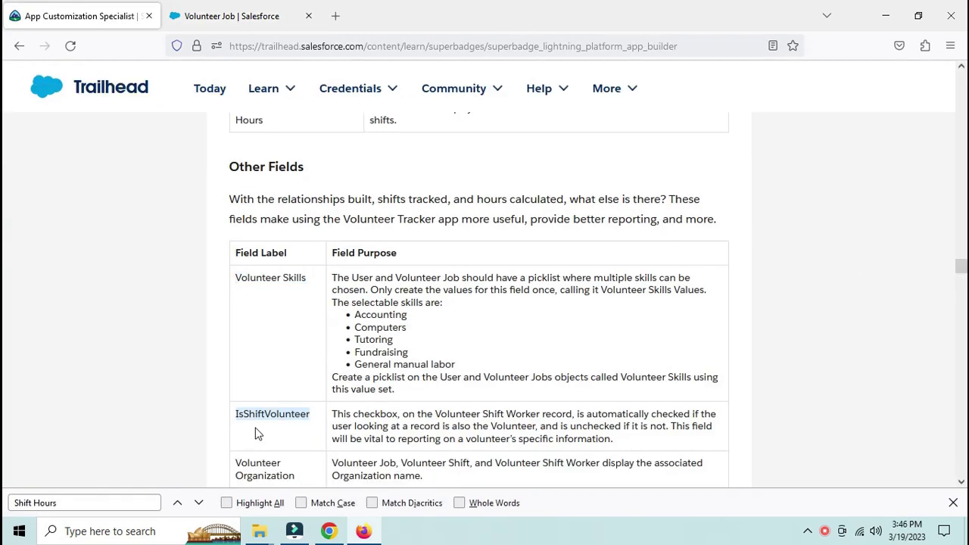
Back in Salesforce Setup, find the Volunteer Shift Worker object with "volu" and open its fields and relationships
{"action": "left_click", "coordinate": [248, 16]}
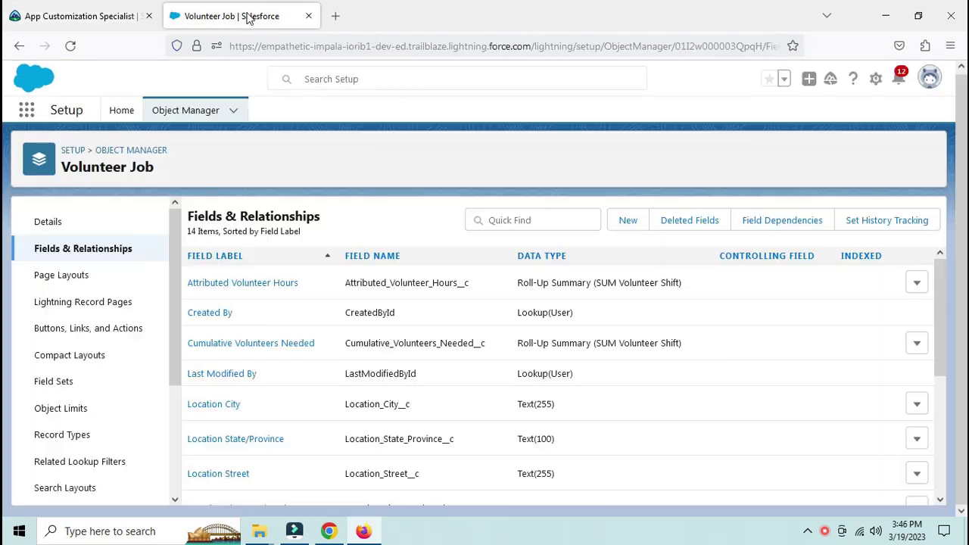
{"action": "left_click", "coordinate": [212, 112]}
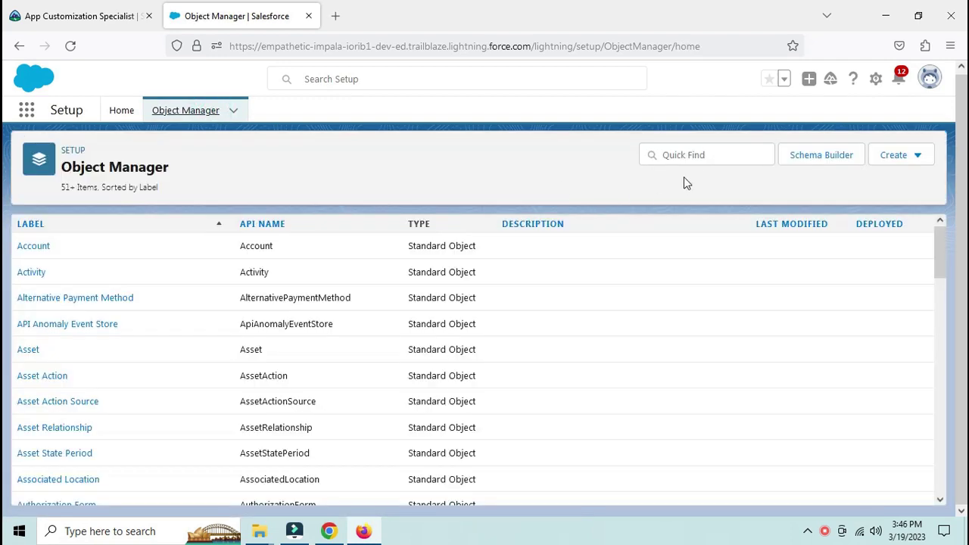
{"action": "left_click", "coordinate": [696, 156]}
{"action": "type", "text": "volu"}
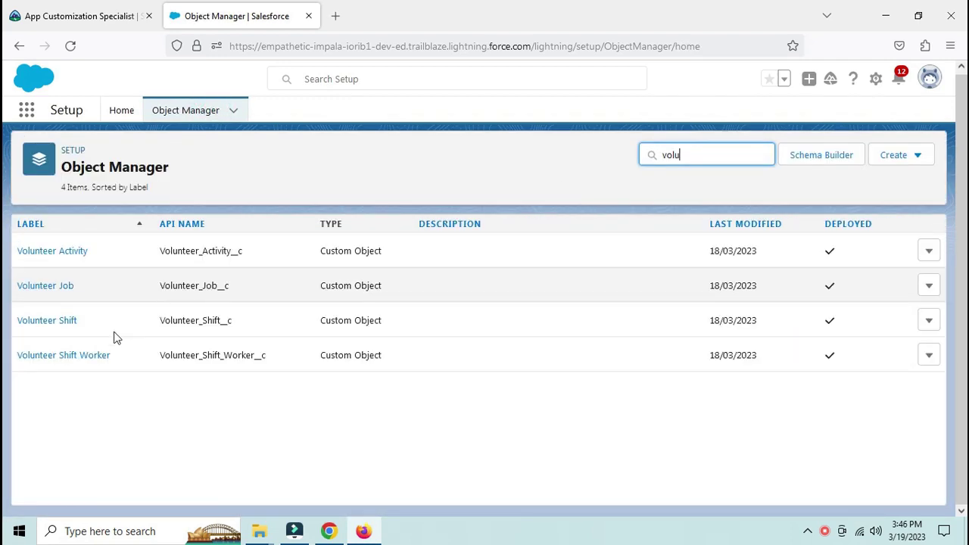
{"action": "left_click", "coordinate": [82, 359]}
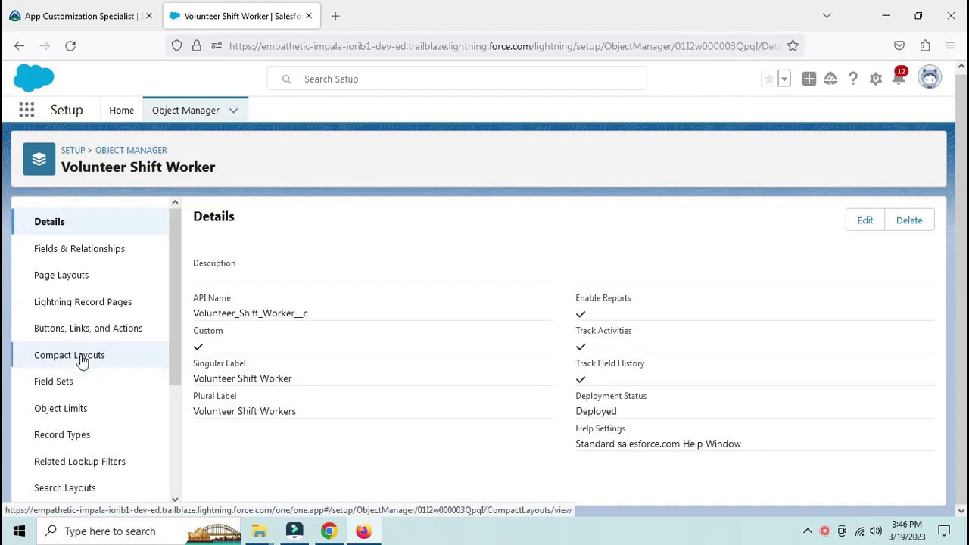
{"action": "left_click", "coordinate": [98, 252]}
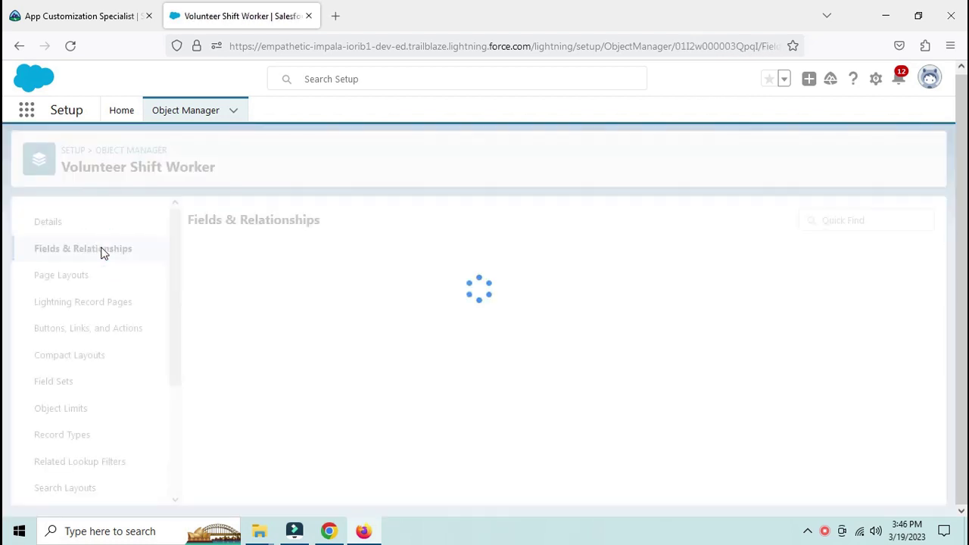
Start a new custom field on Volunteer Shift Worker with Formula as its data type
{"action": "left_click", "coordinate": [628, 221]}
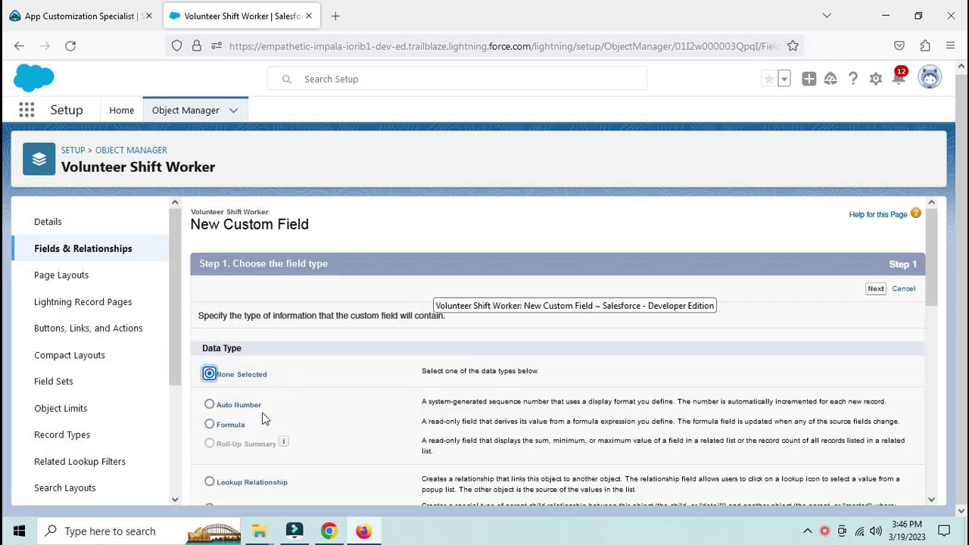
{"action": "scroll", "coordinate": [220, 356], "scroll_direction": "down", "scroll_amount": 2}
{"action": "left_click", "coordinate": [229, 353]}
{"action": "scroll", "coordinate": [855, 290], "scroll_direction": "up", "scroll_amount": 2}
{"action": "left_click", "coordinate": [876, 288]}
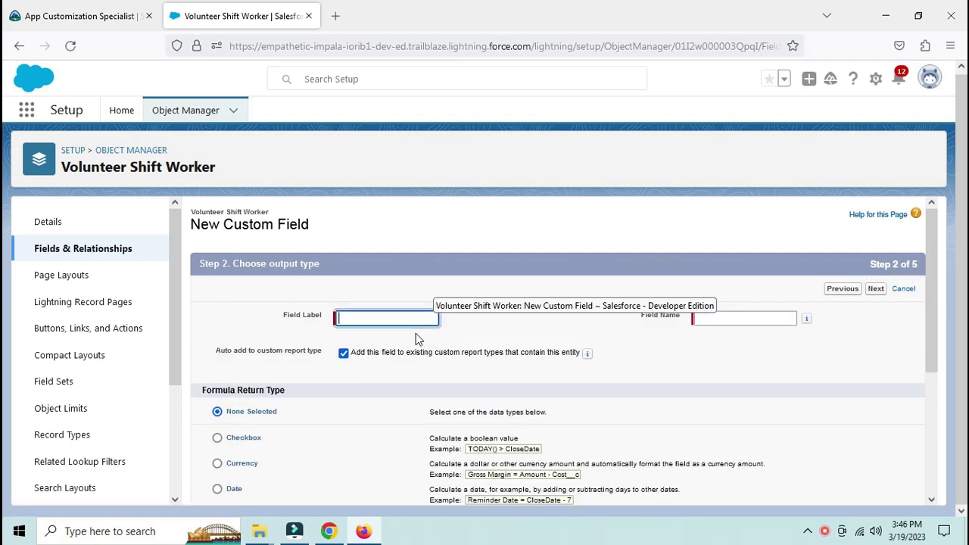
Label the formula field IsShiftVolunteer, set its return type to Checkbox, and proceed to the formula editor
{"action": "left_click", "coordinate": [367, 313]}
{"action": "key", "text": "ctrl+v"}
{"action": "left_click", "coordinate": [379, 288]}
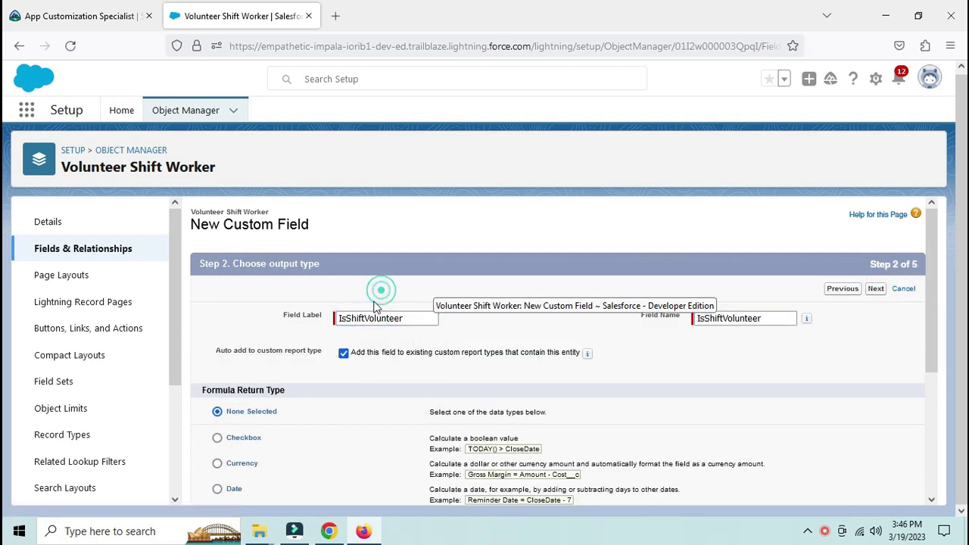
{"action": "scroll", "coordinate": [266, 354], "scroll_direction": "down", "scroll_amount": 4}
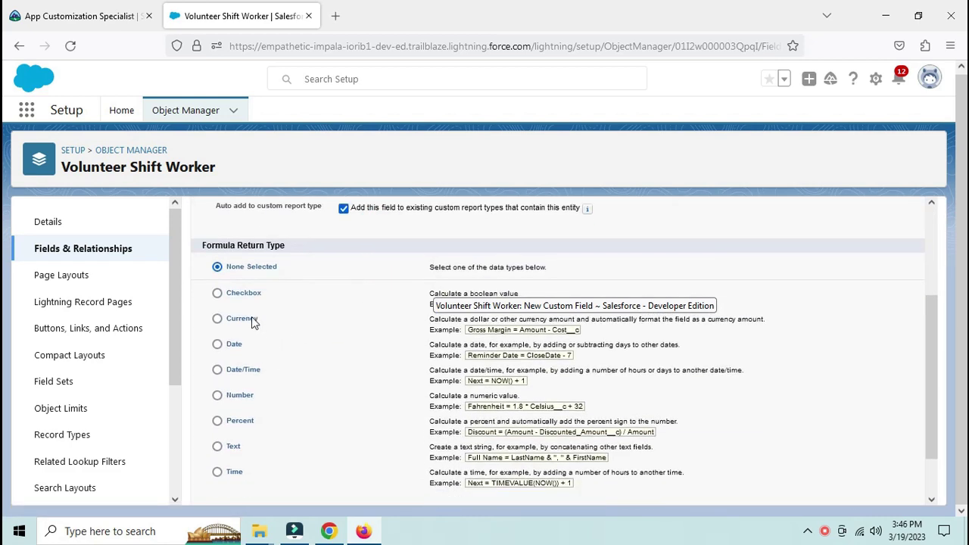
{"action": "left_click", "coordinate": [250, 298]}
{"action": "scroll", "coordinate": [348, 340], "scroll_direction": "up", "scroll_amount": 1}
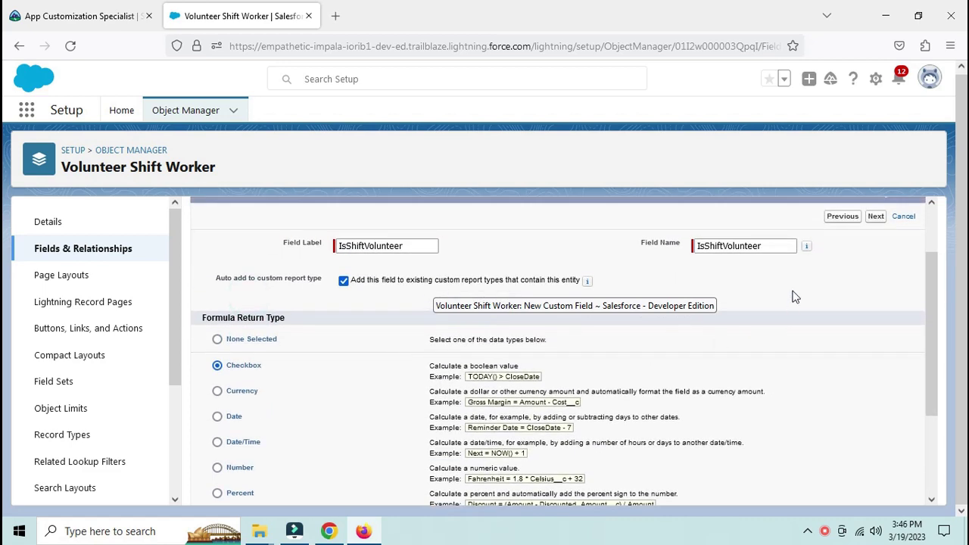
{"action": "left_click", "coordinate": [876, 217]}
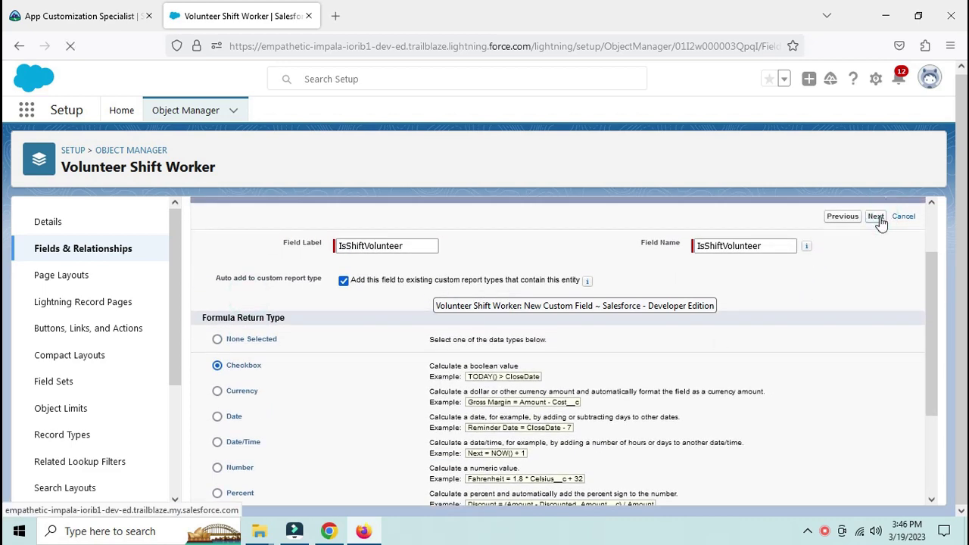
{"action": "left_click", "coordinate": [244, 453]}
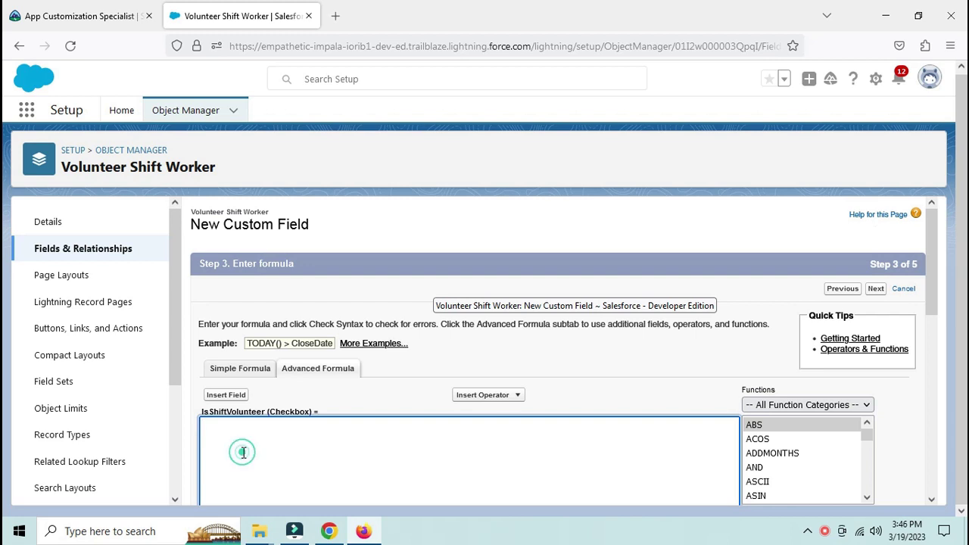
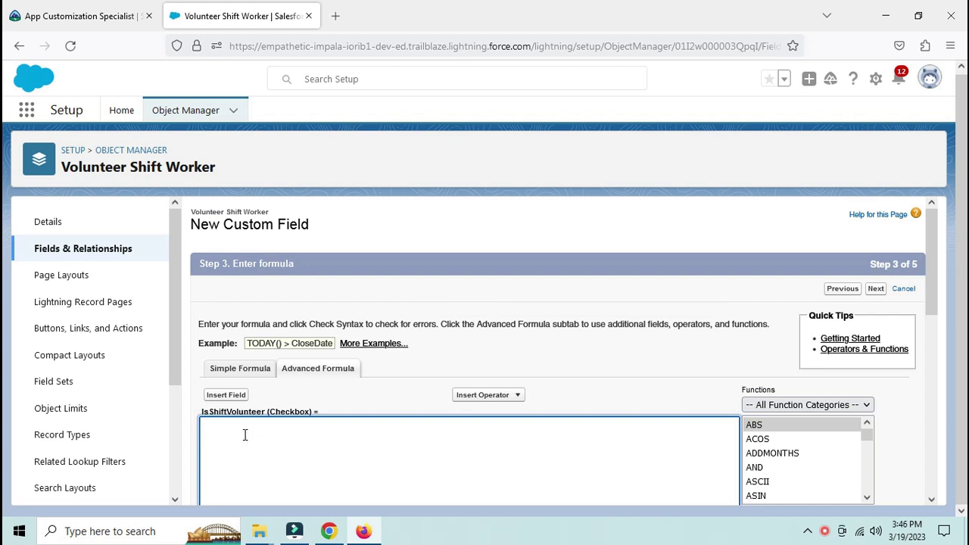
{"action": "left_click", "coordinate": [234, 395]}
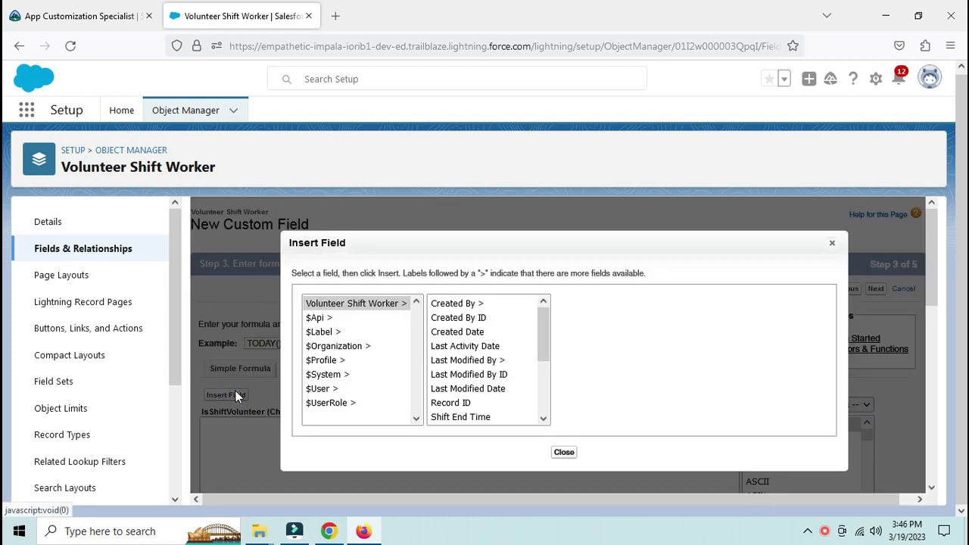
{"action": "left_click", "coordinate": [564, 453]}
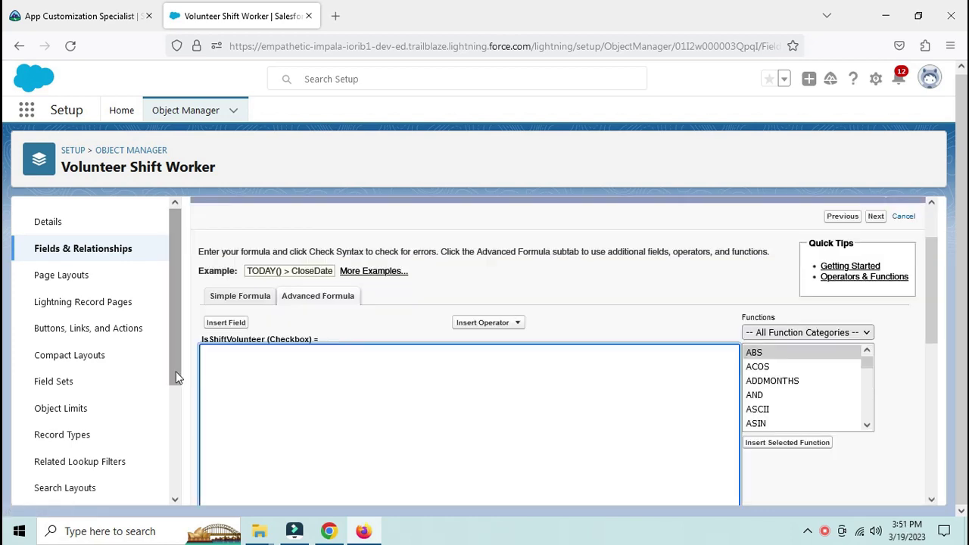
{"action": "key", "text": "alt"}
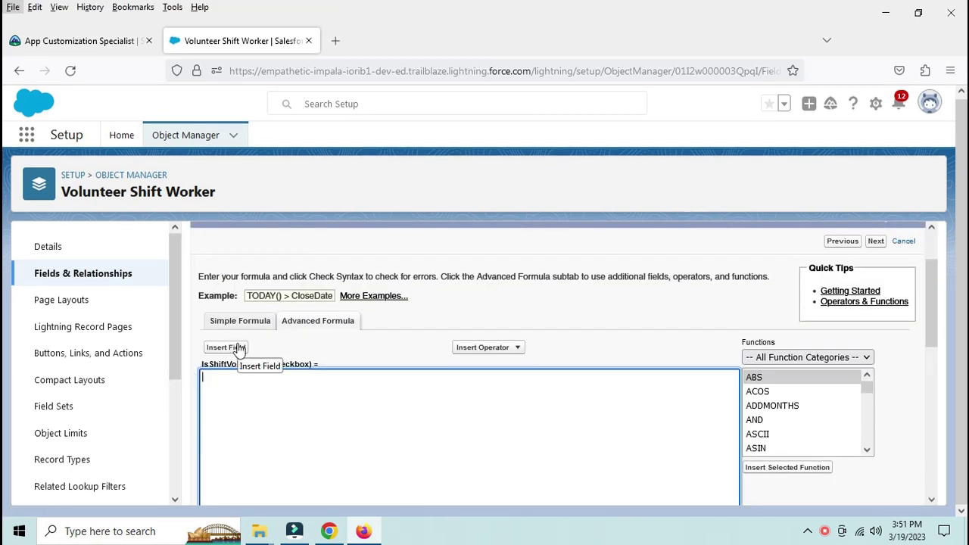
Insert the current user's User ID ($User.Id) into the IsShiftVolunteer formula
{"action": "left_click", "coordinate": [238, 347]}
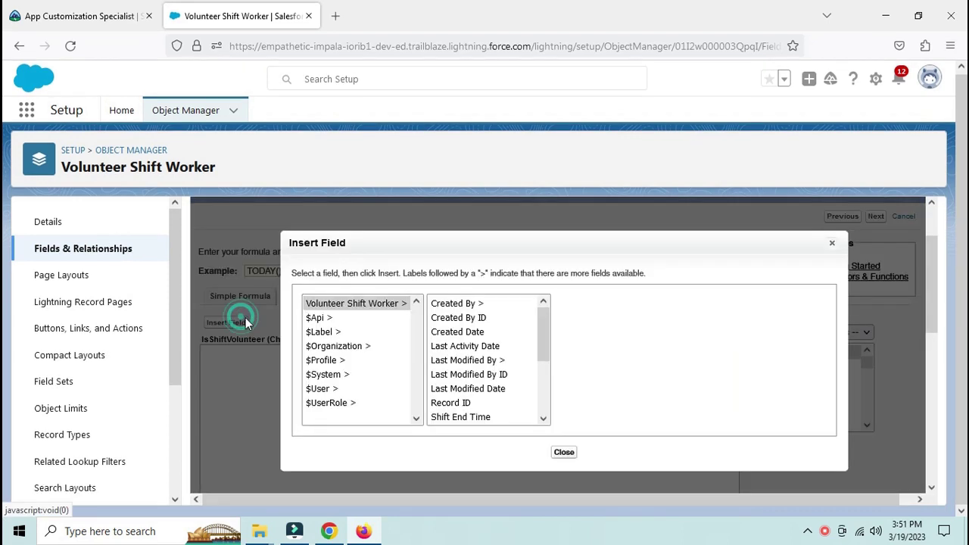
{"action": "left_click", "coordinate": [322, 388]}
{"action": "scroll", "coordinate": [484, 382], "scroll_direction": "down", "scroll_amount": 5}
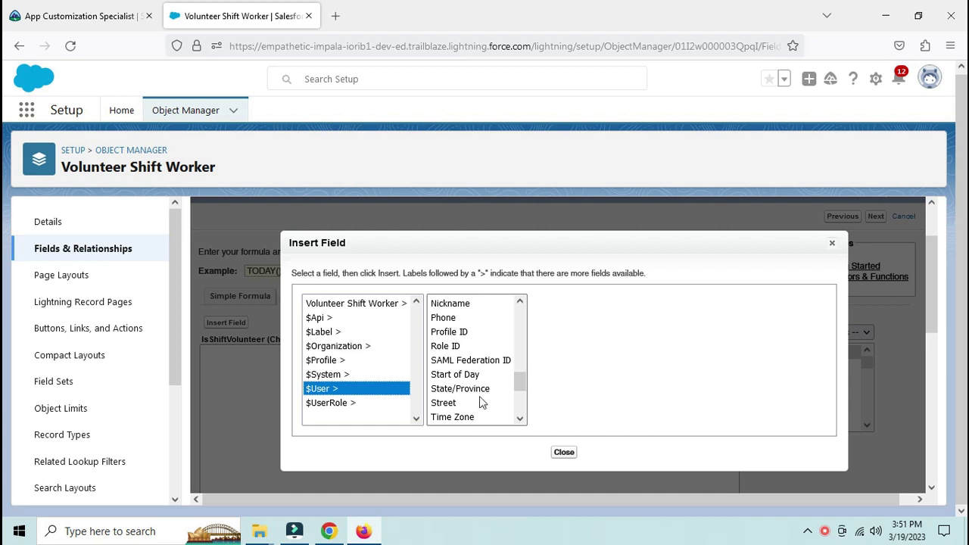
{"action": "scroll", "coordinate": [485, 379], "scroll_direction": "down", "scroll_amount": 3}
{"action": "left_click", "coordinate": [454, 361]}
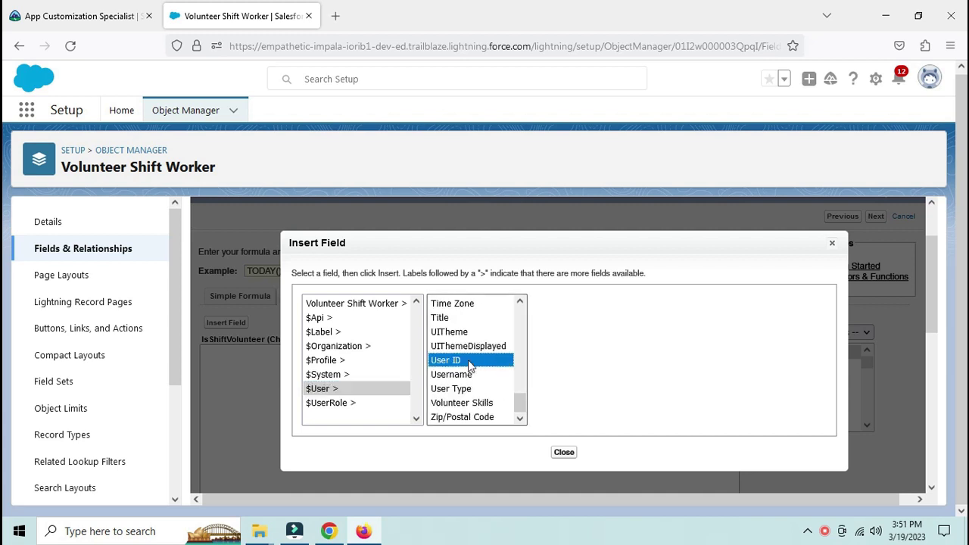
{"action": "left_click", "coordinate": [569, 386]}
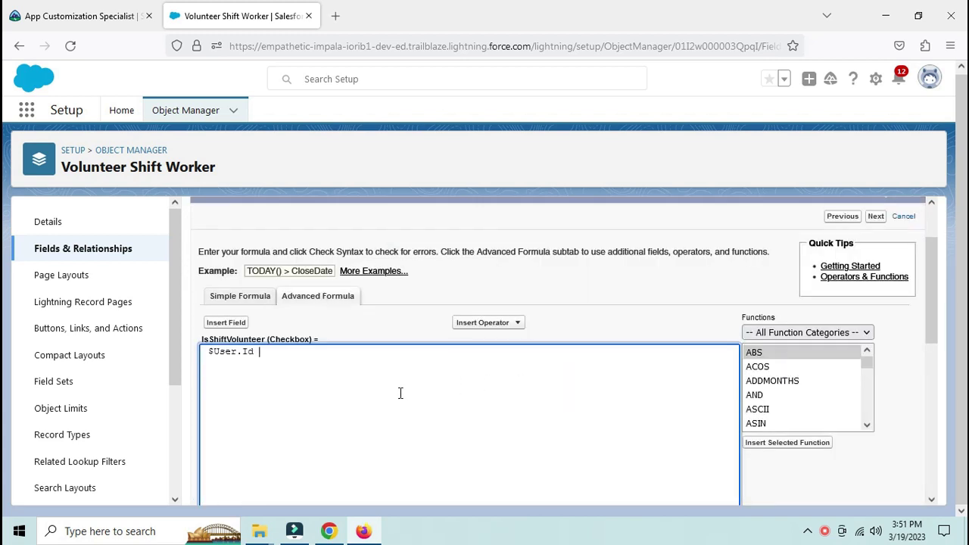
Complete the formula with an equals sign and the related Volunteer's User ID (Volunteer__r.Id)
{"action": "type", "text": "="}
{"action": "left_click", "coordinate": [226, 323]}
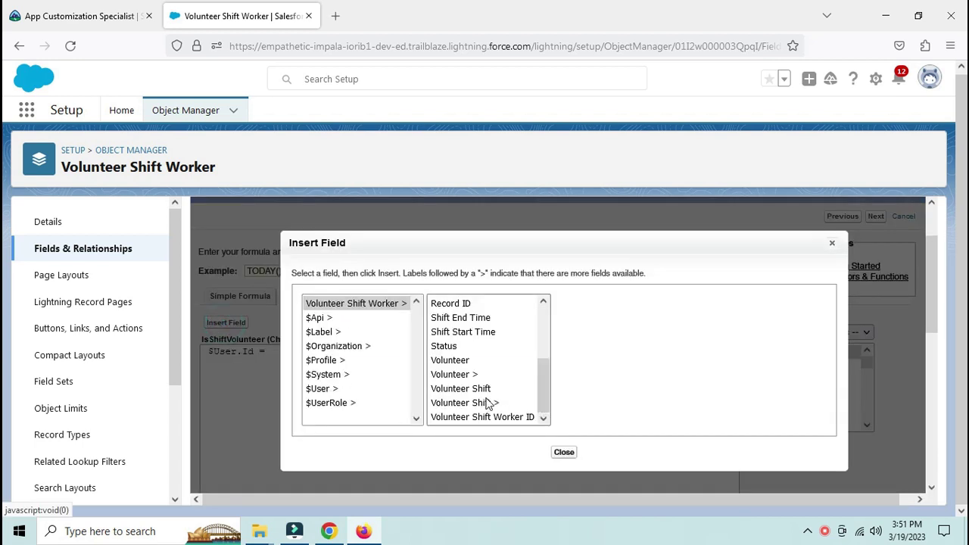
{"action": "left_click", "coordinate": [470, 374]}
{"action": "scroll", "coordinate": [617, 393], "scroll_direction": "down", "scroll_amount": 4}
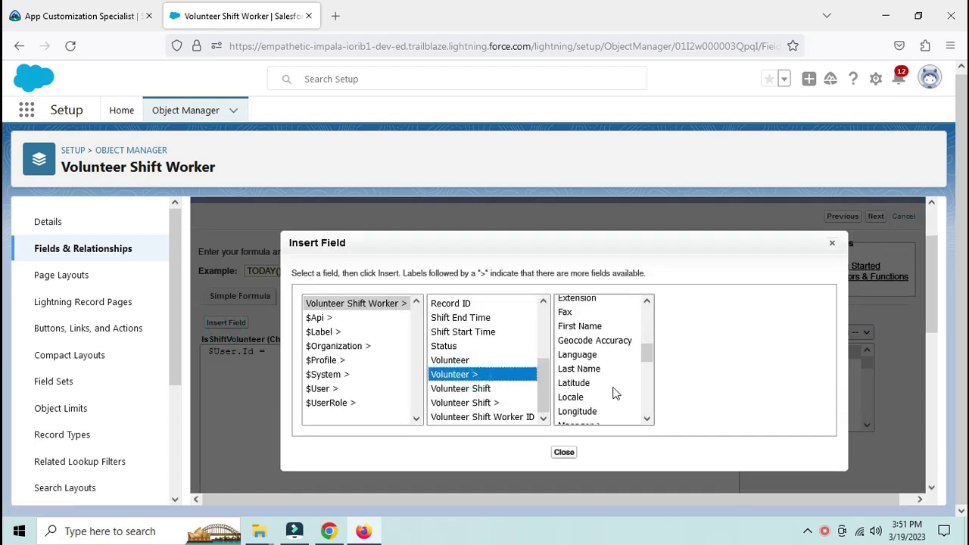
{"action": "scroll", "coordinate": [617, 384], "scroll_direction": "down", "scroll_amount": 3}
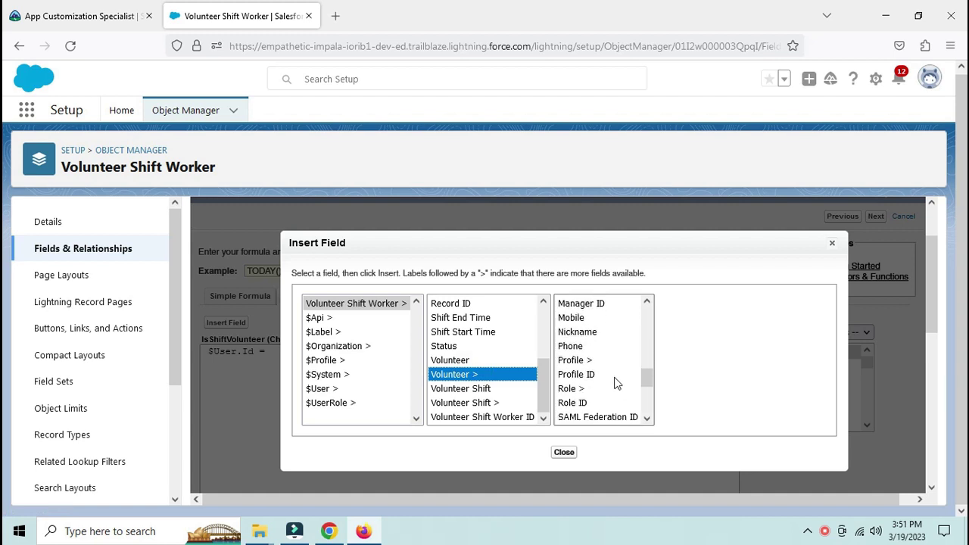
{"action": "scroll", "coordinate": [614, 380], "scroll_direction": "down", "scroll_amount": 4}
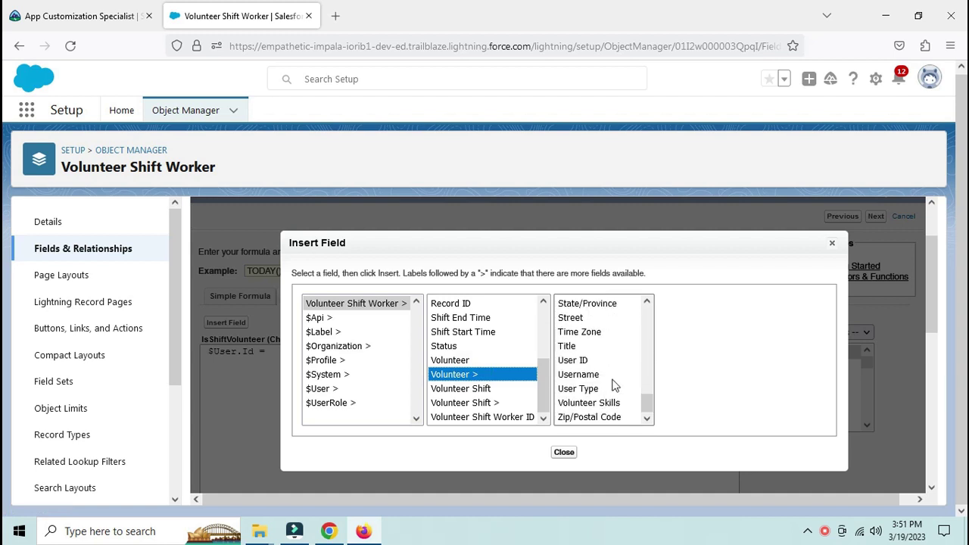
{"action": "left_click", "coordinate": [598, 360]}
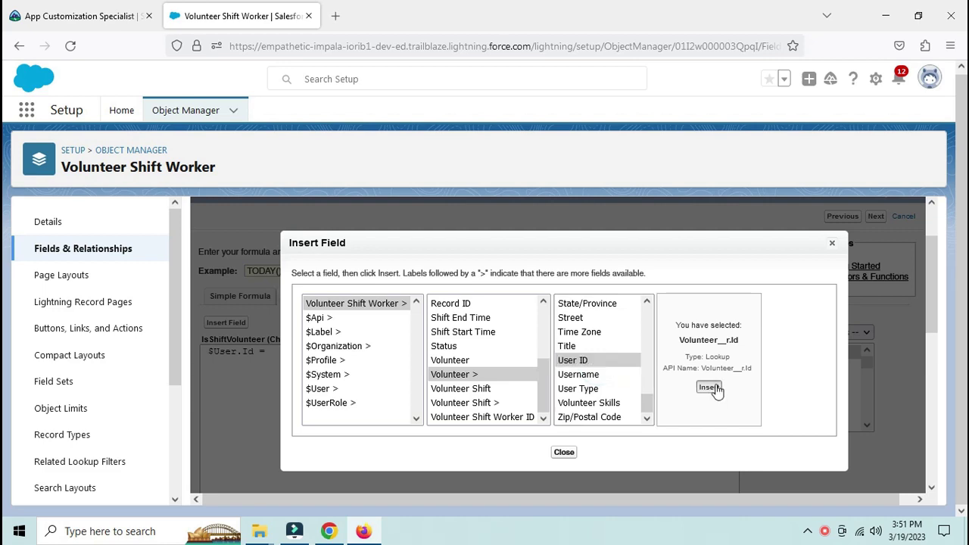
{"action": "left_click", "coordinate": [709, 387]}
Check the syntax of the IsShiftVolunteer formula and review the expression
{"action": "scroll", "coordinate": [427, 402], "scroll_direction": "down", "scroll_amount": 3}
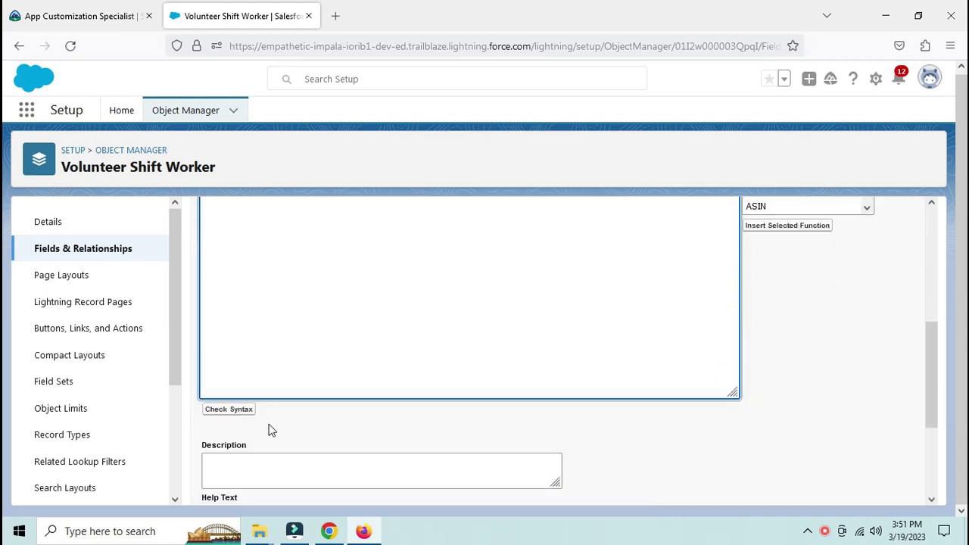
{"action": "left_click", "coordinate": [228, 409]}
{"action": "scroll", "coordinate": [461, 390], "scroll_direction": "down", "scroll_amount": 5}
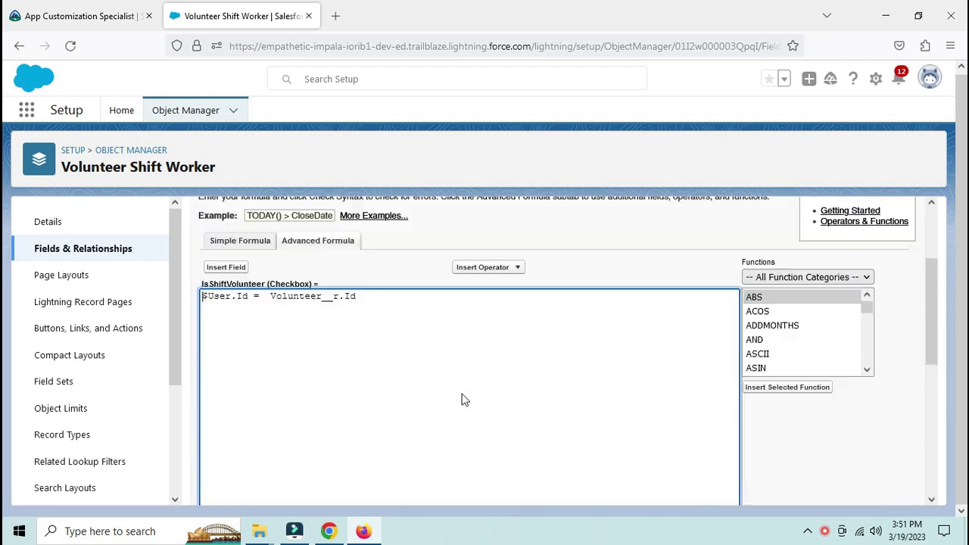
{"action": "scroll", "coordinate": [554, 399], "scroll_direction": "up", "scroll_amount": 3}
{"action": "scroll", "coordinate": [575, 405], "scroll_direction": "up", "scroll_amount": 2}
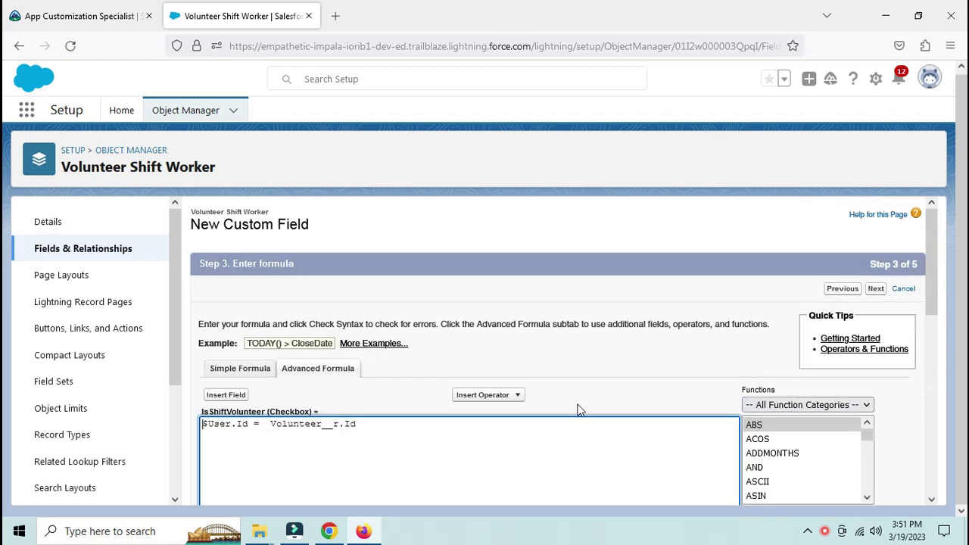
Accept the default field-level security and page layouts for IsShiftVolunteer, and save the field
{"action": "scroll", "coordinate": [610, 389], "scroll_direction": "down", "scroll_amount": 5}
{"action": "left_click", "coordinate": [876, 489]}
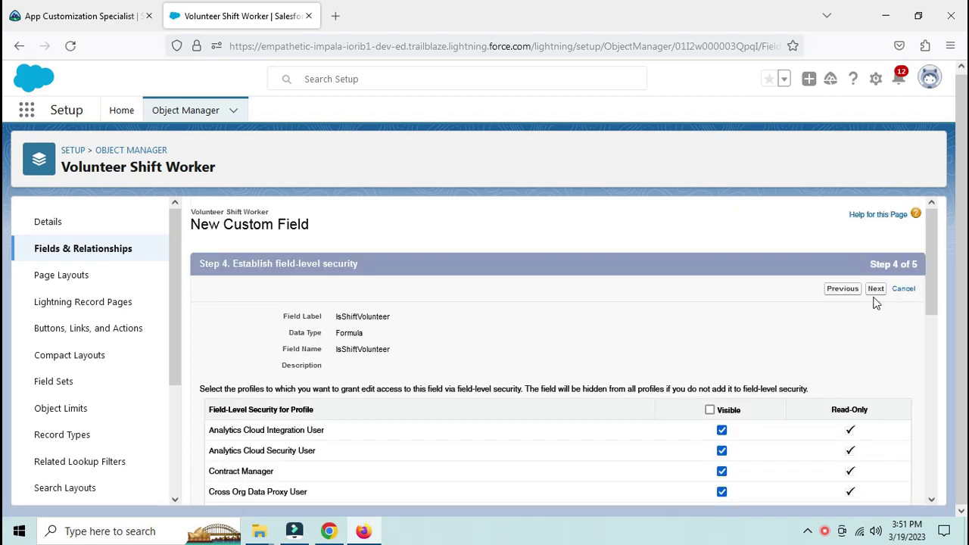
{"action": "left_click", "coordinate": [874, 290]}
{"action": "scroll", "coordinate": [681, 326], "scroll_direction": "down", "scroll_amount": 4}
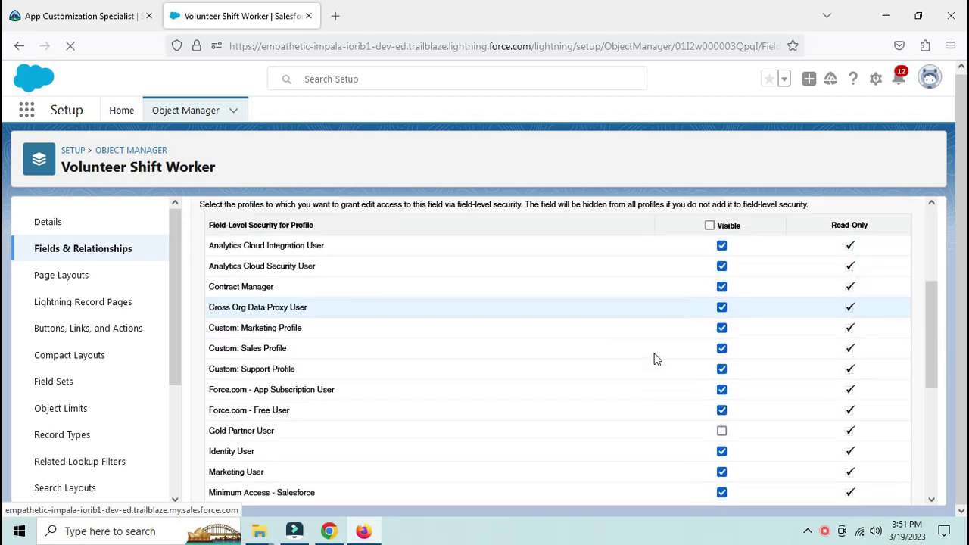
{"action": "left_click", "coordinate": [873, 292]}
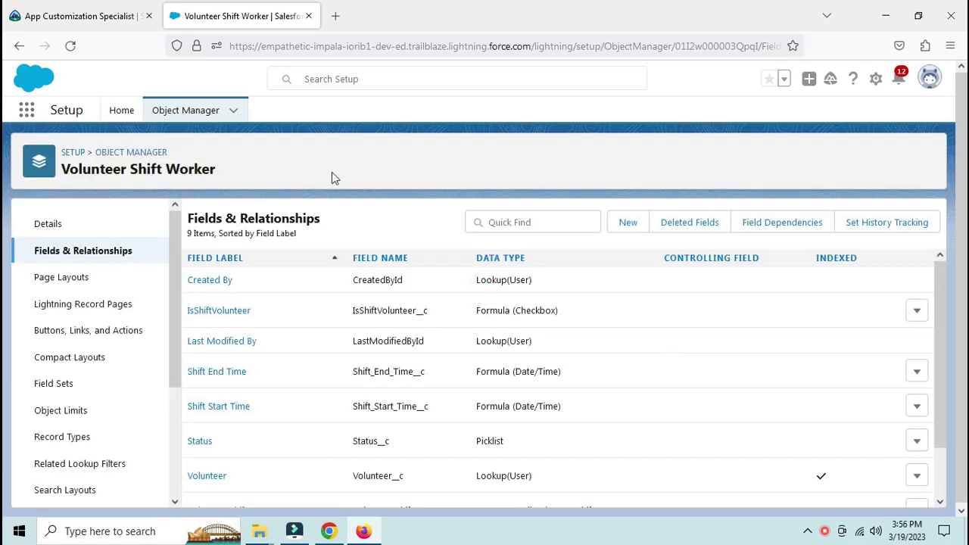
Copy the Volunteer Organization field label from the Trailhead requirements table and return to Salesforce Setup
{"action": "key", "text": "alt"}
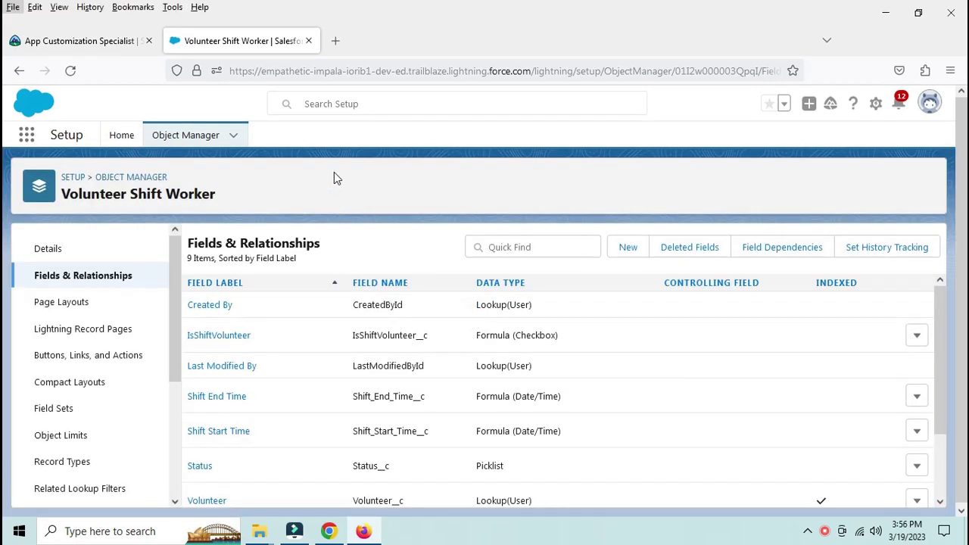
{"action": "left_click", "coordinate": [34, 34]}
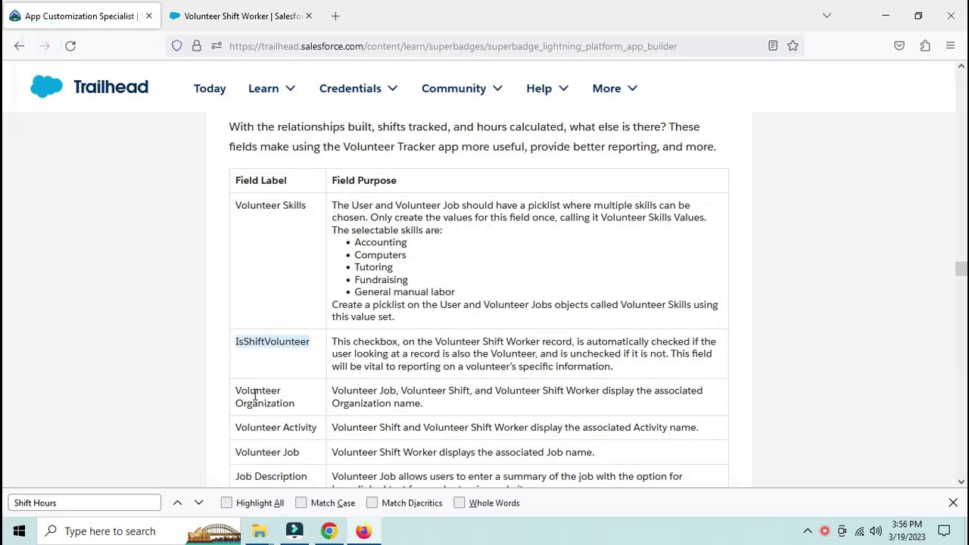
{"action": "left_click_drag", "start_coordinate": [239, 390], "coordinate": [290, 408]}
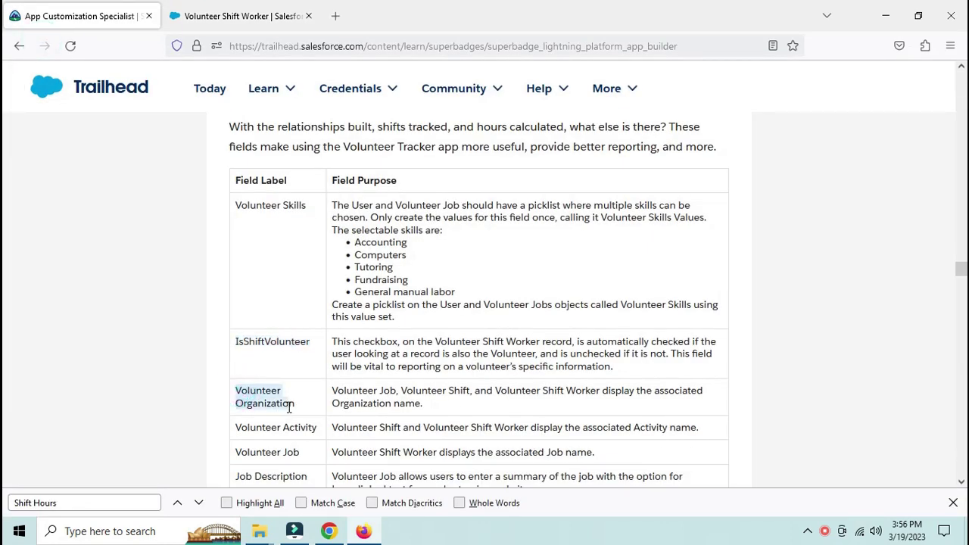
{"action": "left_click", "coordinate": [206, 17]}
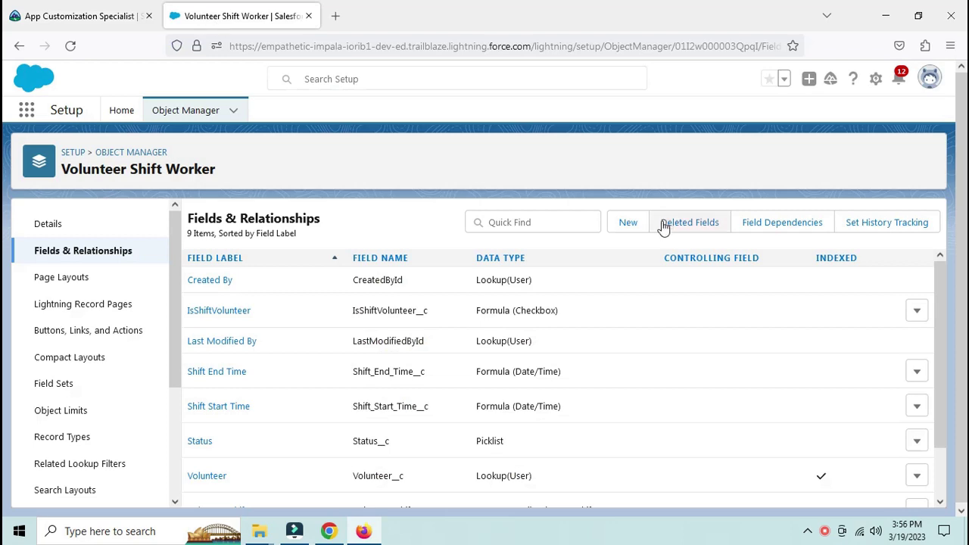
Filter the Object Manager by "vol", open the Volunteer Job object, and consult the Volunteer Organization requirement on Trailhead
{"action": "left_click", "coordinate": [179, 115]}
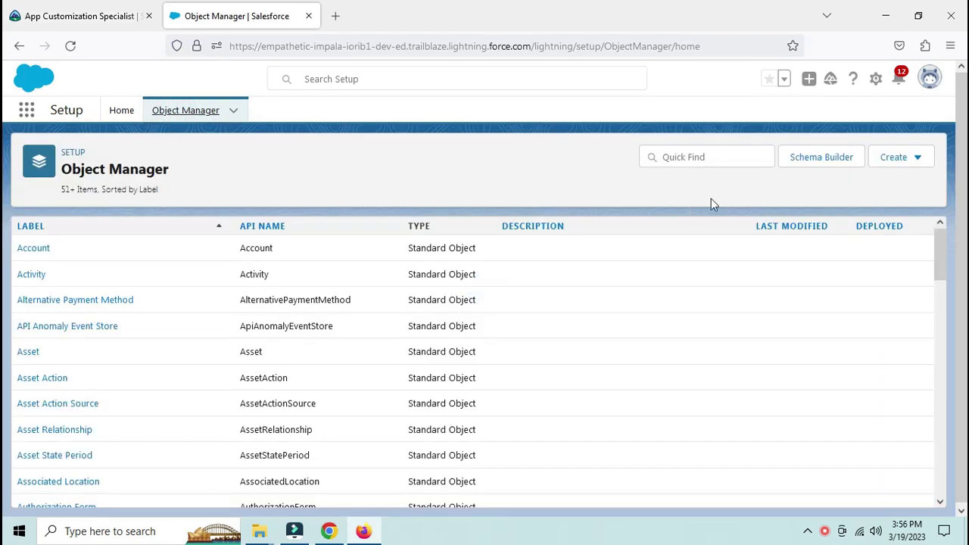
{"action": "left_click", "coordinate": [712, 159]}
{"action": "type", "text": "vol"}
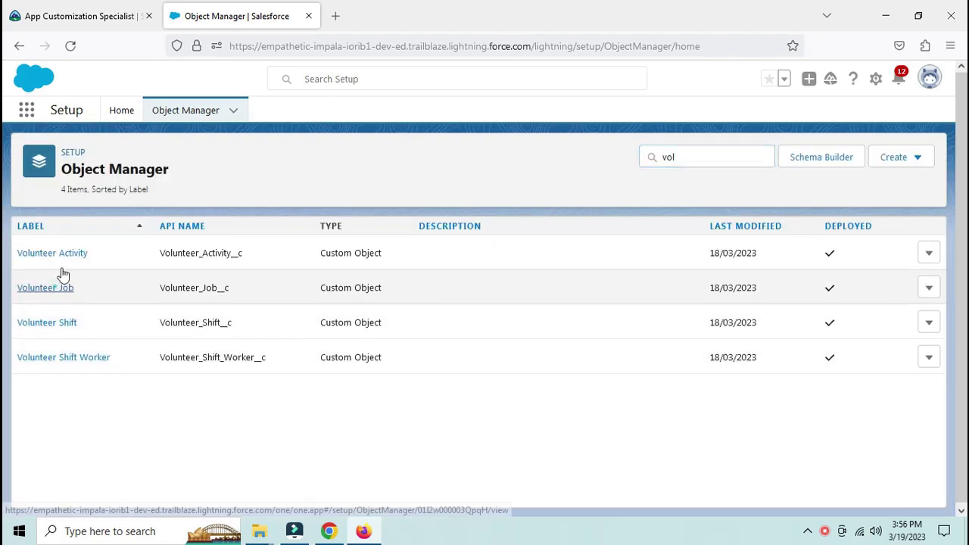
{"action": "left_click", "coordinate": [55, 286]}
{"action": "left_click", "coordinate": [106, 19]}
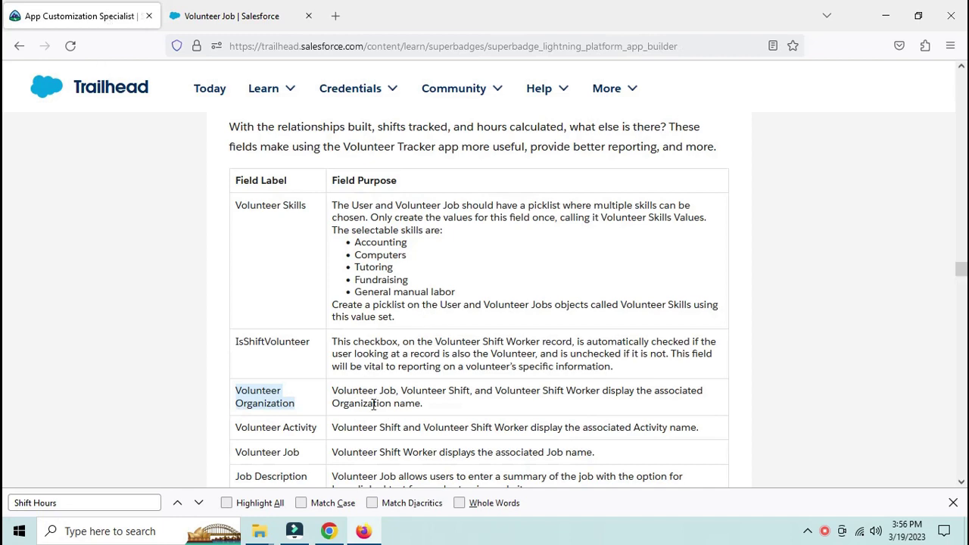
{"action": "left_click", "coordinate": [250, 9]}
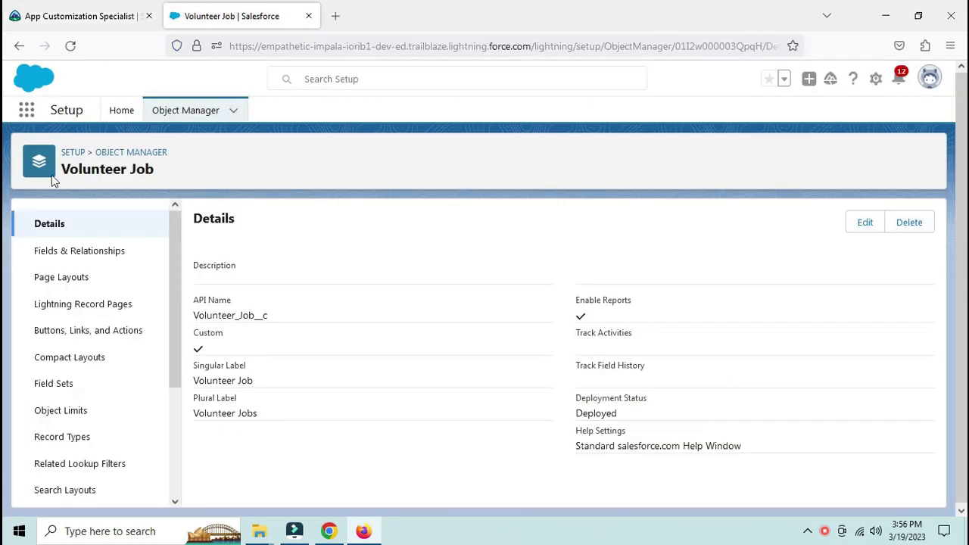
Start a new custom field on Volunteer Job with the Formula data type, rechecking the requirement on Trailhead
{"action": "left_click", "coordinate": [106, 252]}
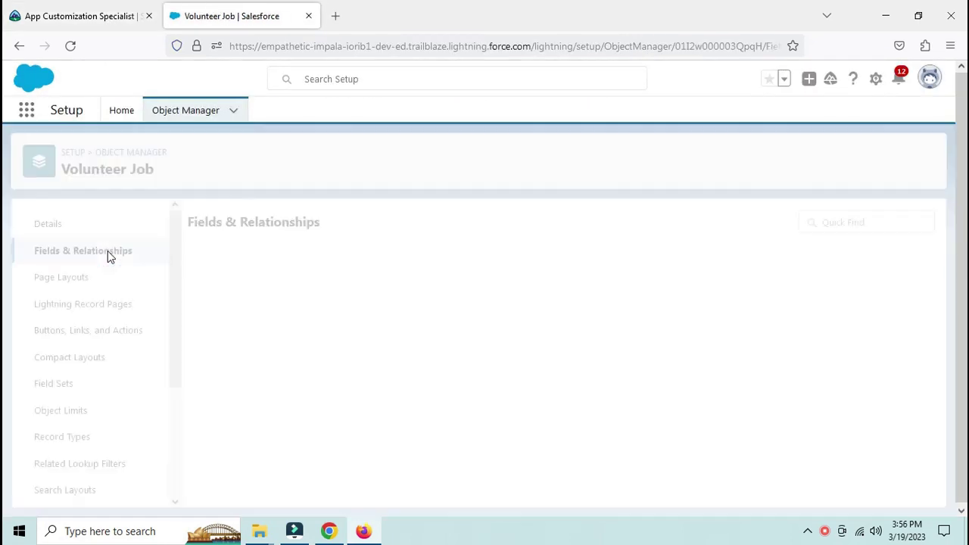
{"action": "left_click", "coordinate": [628, 223]}
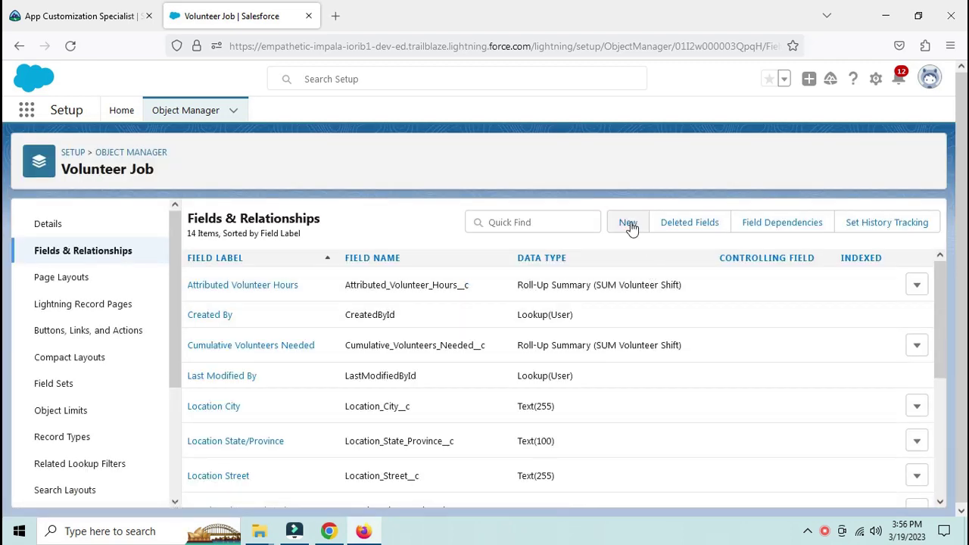
{"action": "left_click", "coordinate": [72, 15]}
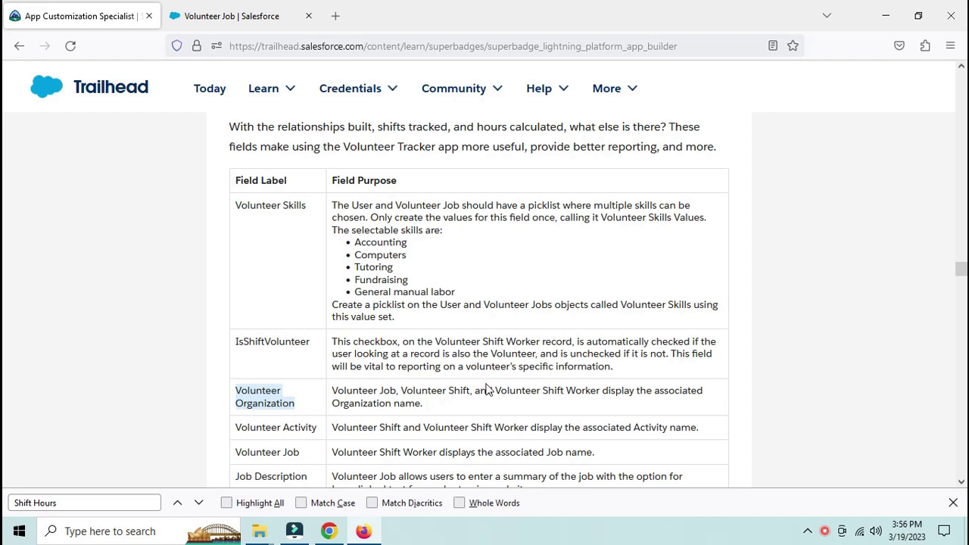
{"action": "left_click", "coordinate": [237, 18]}
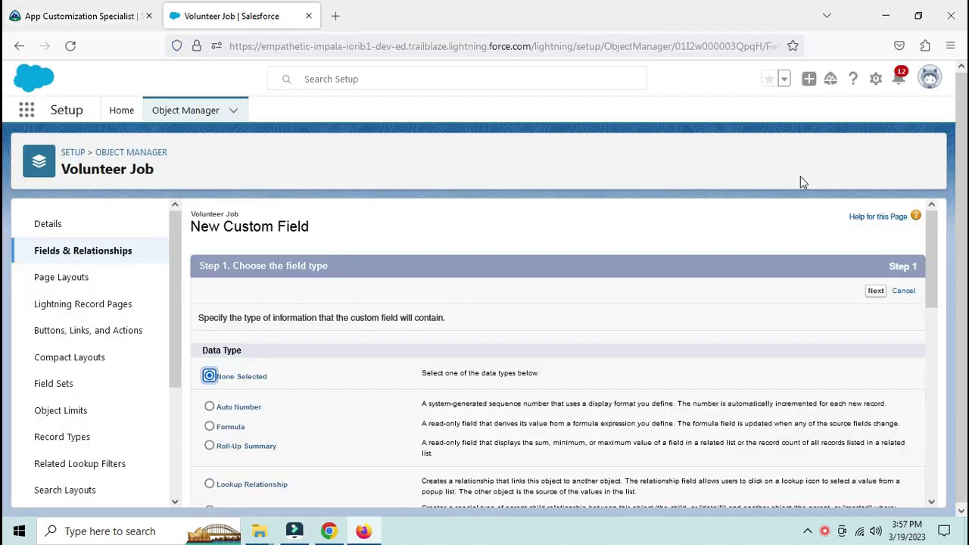
{"action": "key", "text": "alt"}
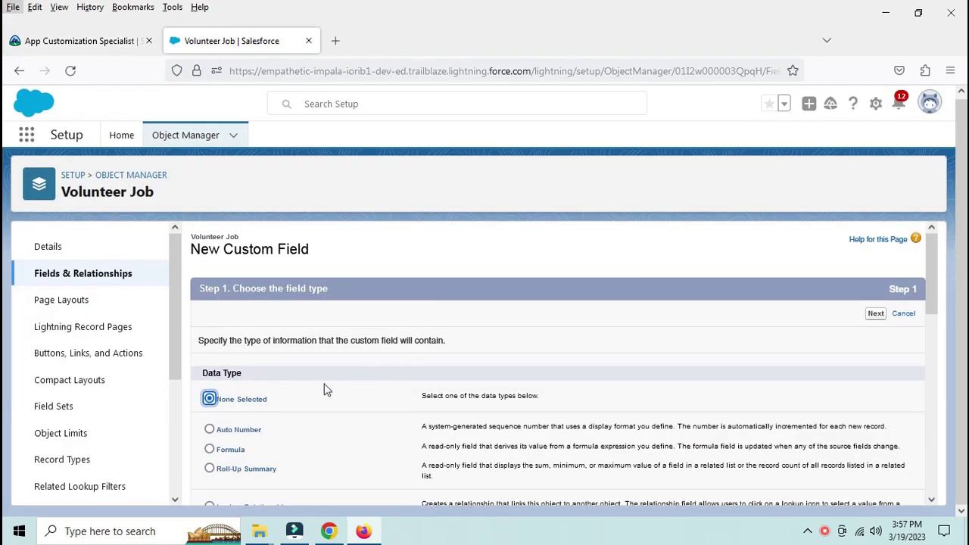
{"action": "left_click", "coordinate": [246, 453]}
{"action": "left_click", "coordinate": [233, 450]}
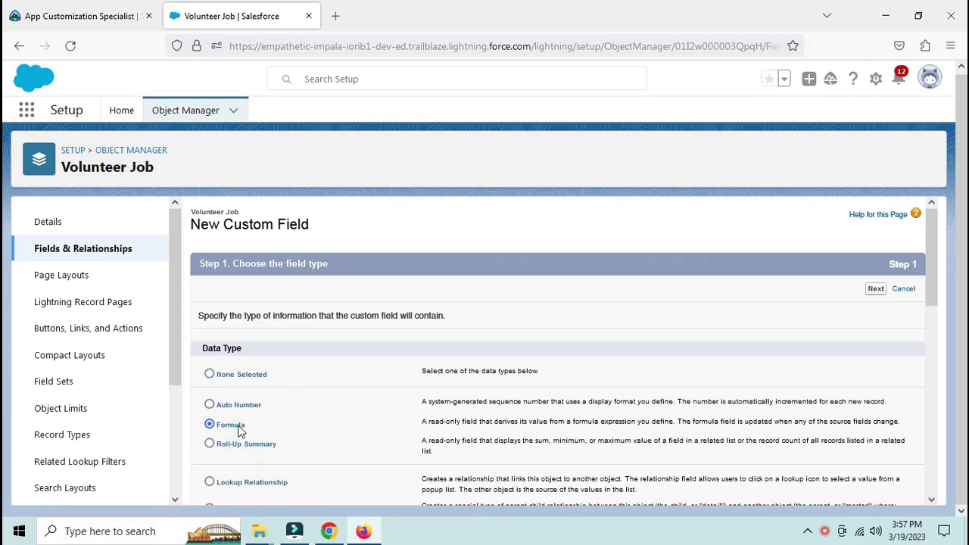
{"action": "left_click", "coordinate": [875, 289]}
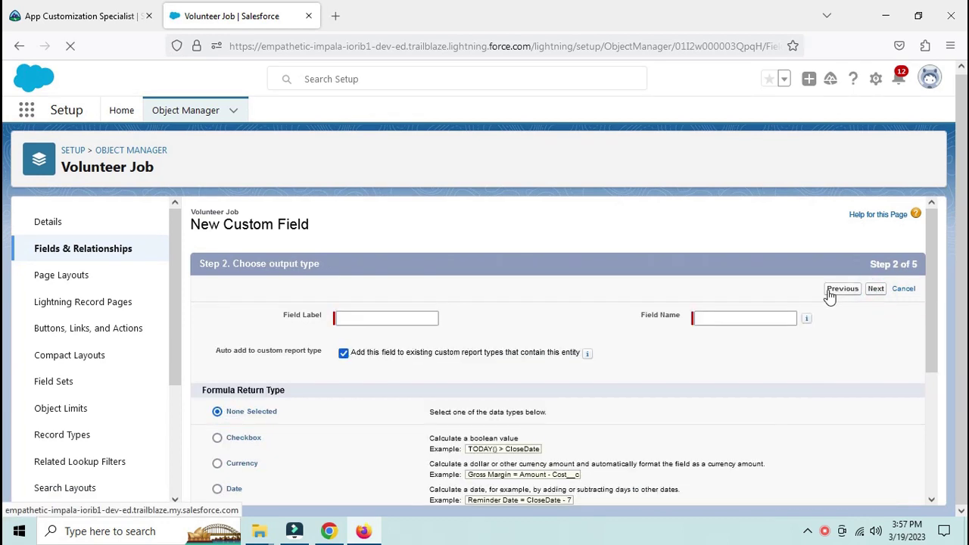
Label the formula field Volunteer Organization, set its return type to Text, and continue to the formula editor
{"action": "left_click", "coordinate": [385, 320]}
{"action": "key", "text": "ctrl+v"}
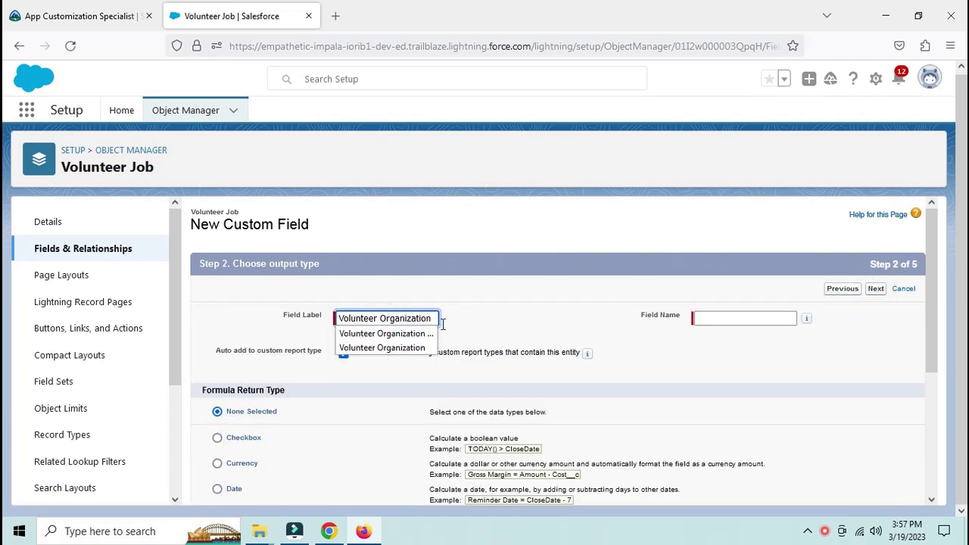
{"action": "left_click", "coordinate": [525, 320]}
{"action": "scroll", "coordinate": [337, 374], "scroll_direction": "down", "scroll_amount": 1}
{"action": "scroll", "coordinate": [335, 374], "scroll_direction": "down", "scroll_amount": 3}
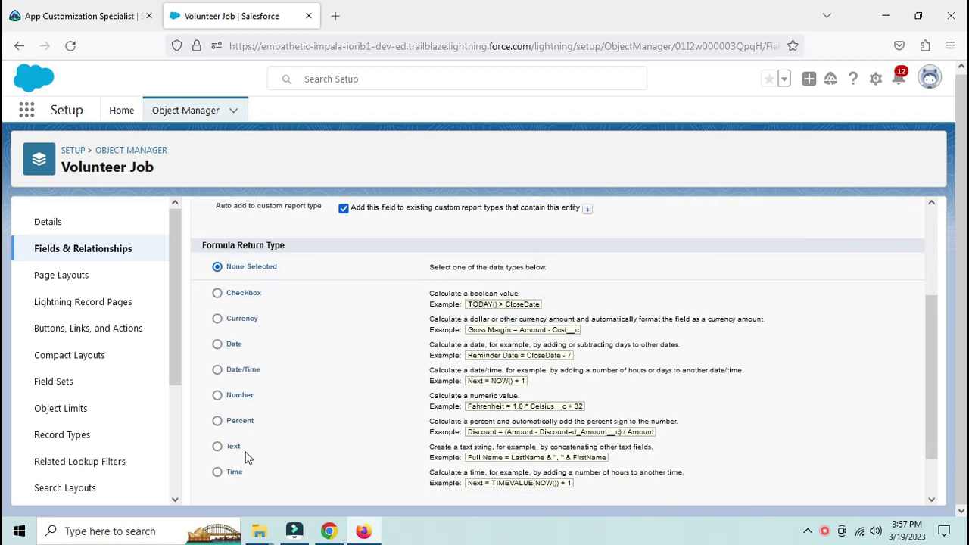
{"action": "scroll", "coordinate": [253, 451], "scroll_direction": "down", "scroll_amount": 2}
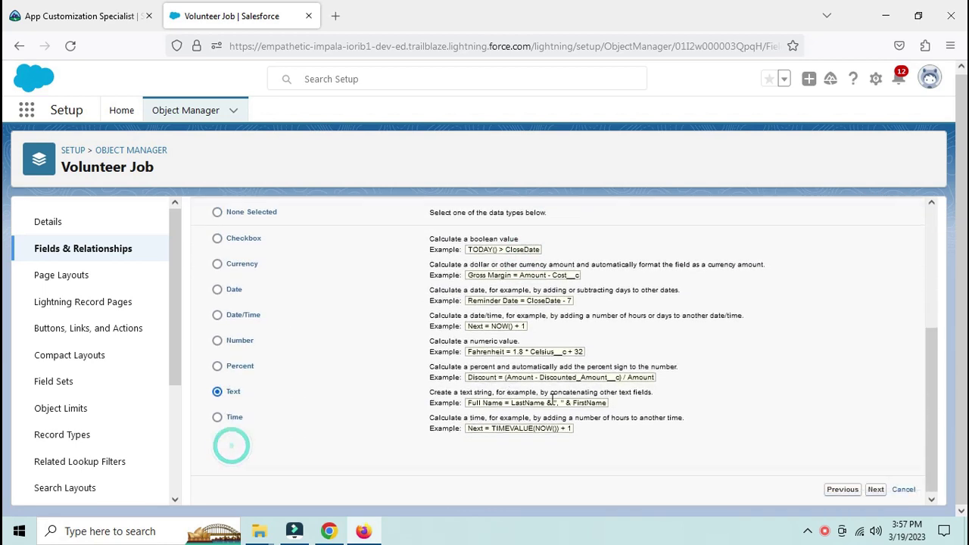
{"action": "left_click", "coordinate": [874, 488]}
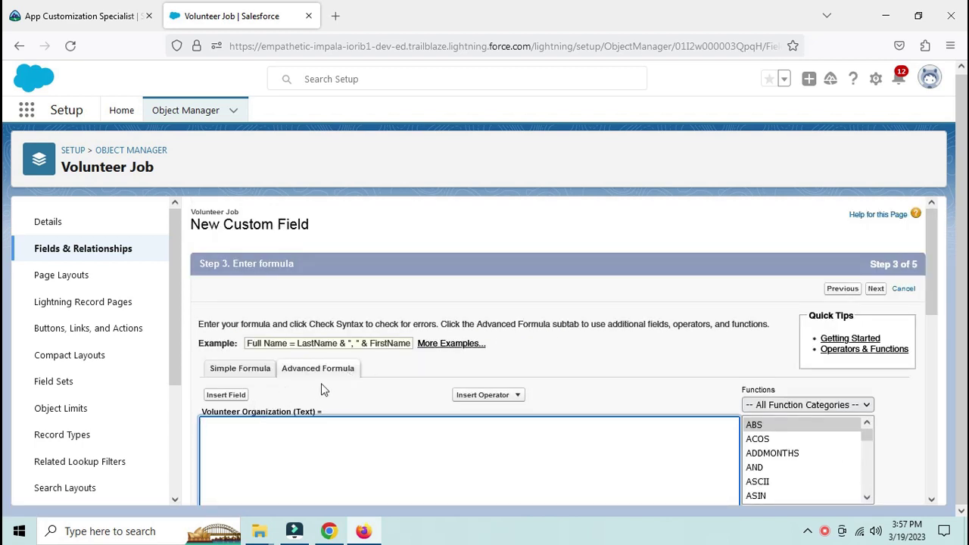
Insert the Account Name of the Volunteer Activity's Volunteer Organization (Volunteer_Activity__r.Volunteer_Organization__r.Name) into the formula
{"action": "left_click", "coordinate": [221, 395]}
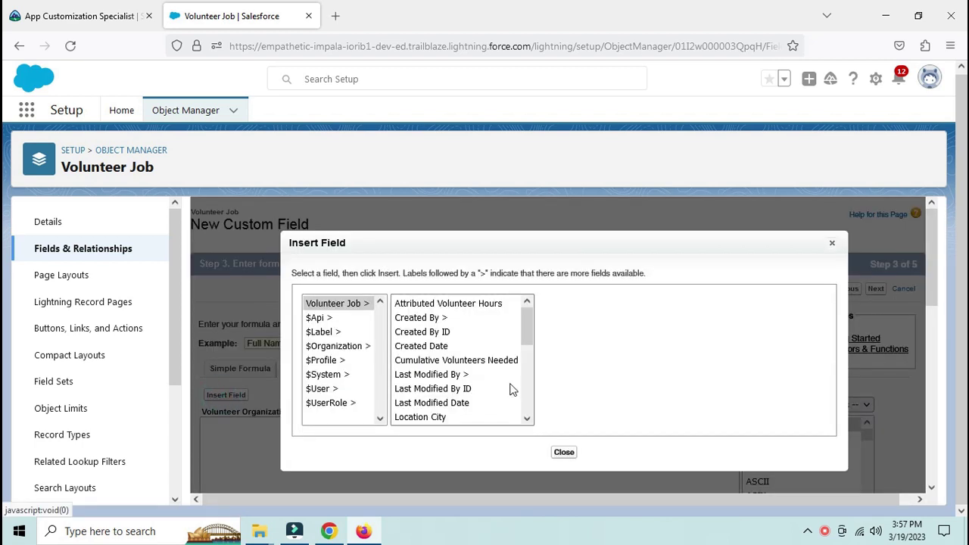
{"action": "scroll", "coordinate": [509, 387], "scroll_direction": "down", "scroll_amount": 3}
{"action": "scroll", "coordinate": [499, 386], "scroll_direction": "down", "scroll_amount": 2}
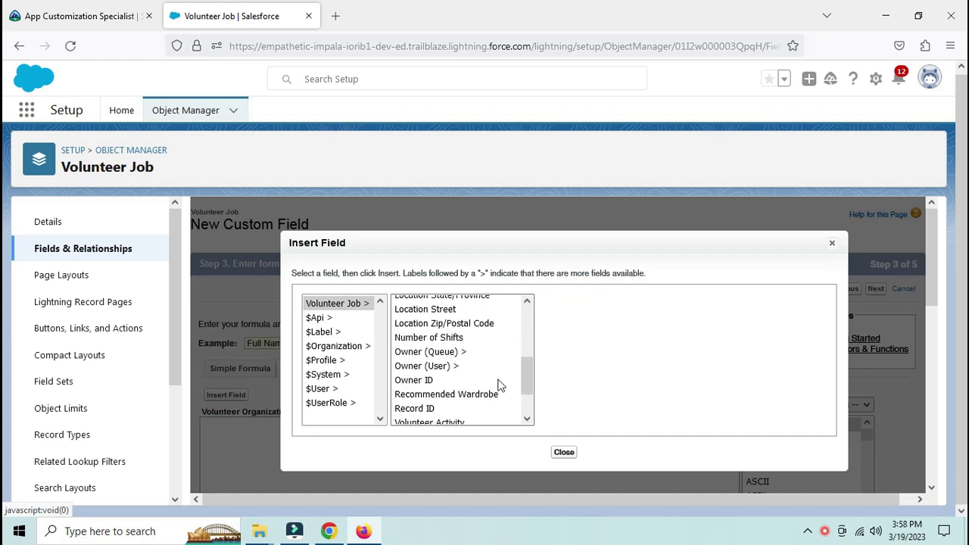
{"action": "left_click_drag", "start_coordinate": [528, 371], "coordinate": [527, 409]}
{"action": "left_click", "coordinate": [492, 389]}
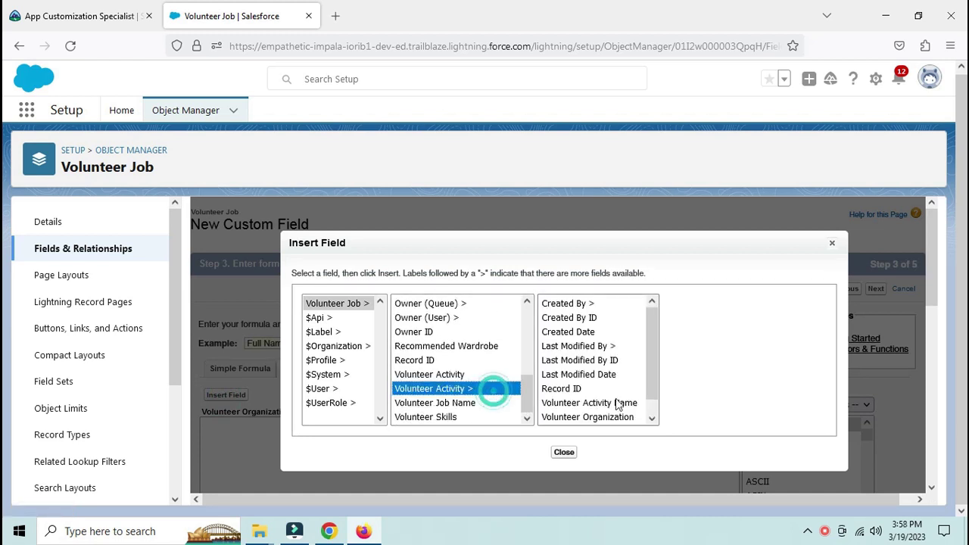
{"action": "scroll", "coordinate": [622, 386], "scroll_direction": "down", "scroll_amount": 1}
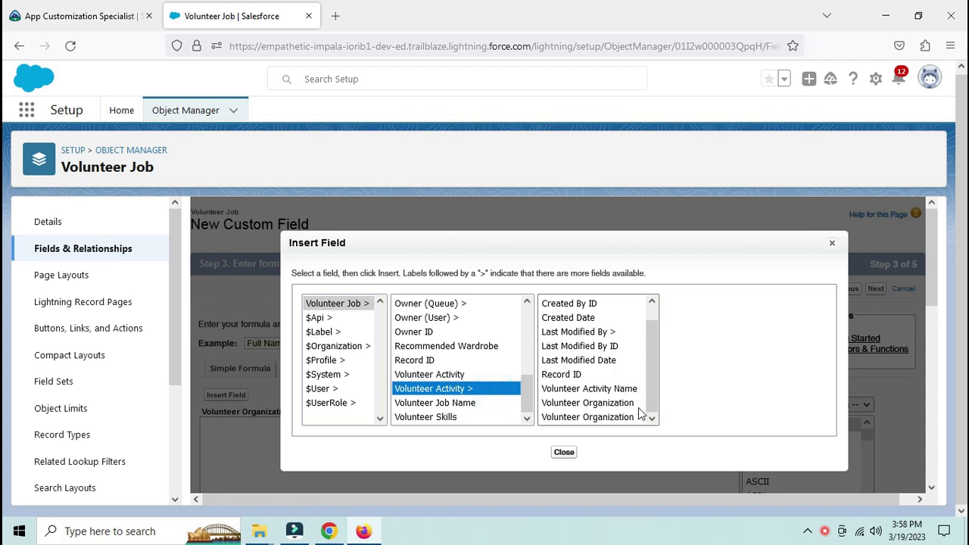
{"action": "left_click", "coordinate": [636, 417]}
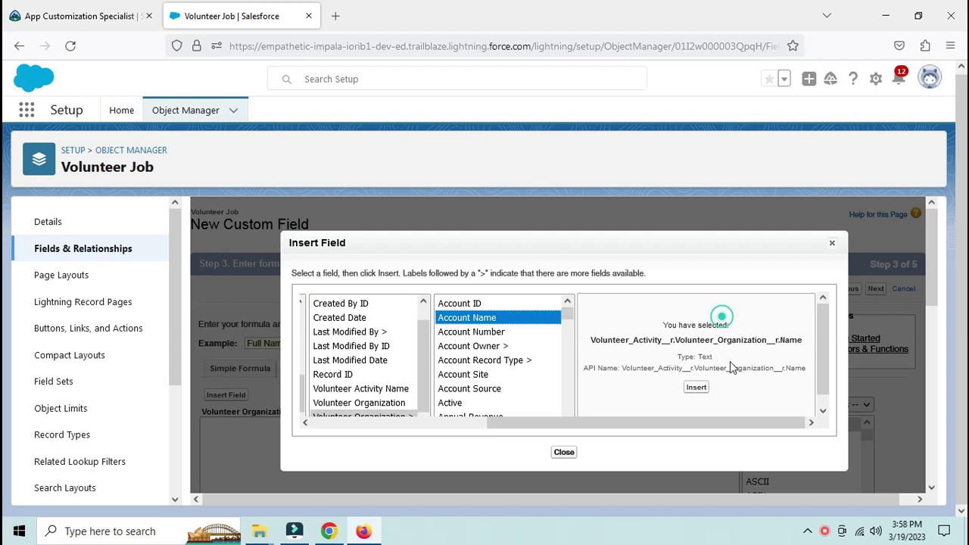
{"action": "left_click", "coordinate": [697, 387]}
Check the syntax of the Volunteer Organization formula
{"action": "scroll", "coordinate": [391, 447], "scroll_direction": "down", "scroll_amount": 1}
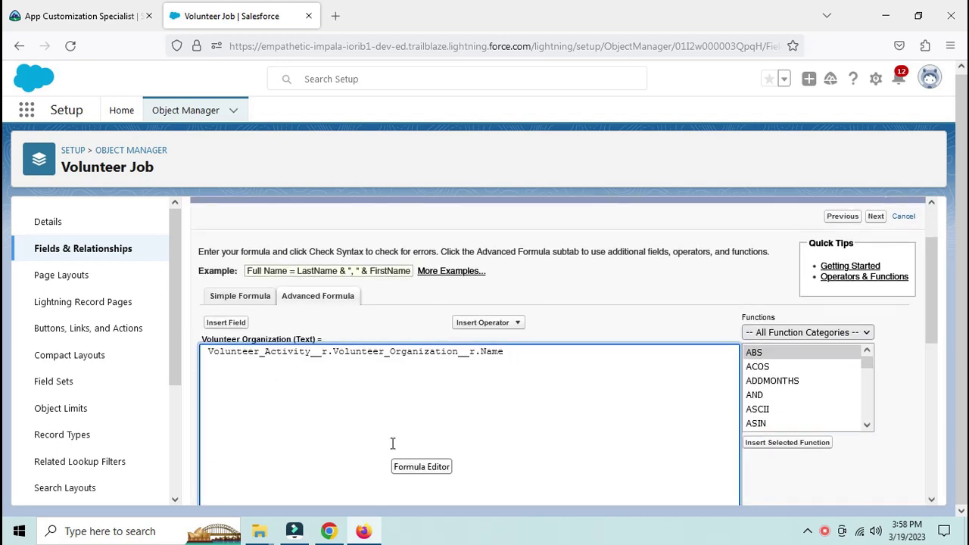
{"action": "key", "text": "alt"}
{"action": "scroll", "coordinate": [329, 389], "scroll_direction": "down", "scroll_amount": 2}
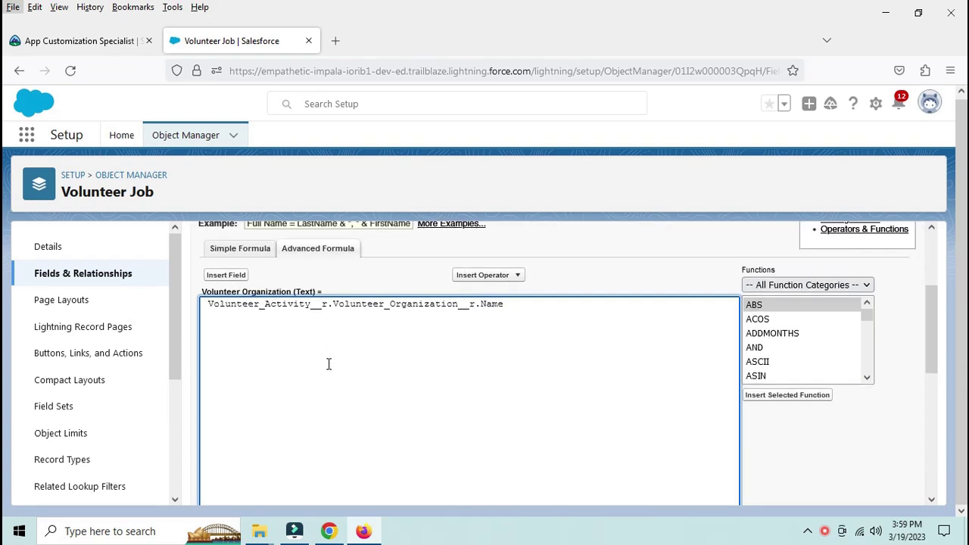
{"action": "scroll", "coordinate": [328, 365], "scroll_direction": "down", "scroll_amount": 3}
{"action": "left_click", "coordinate": [244, 417]}
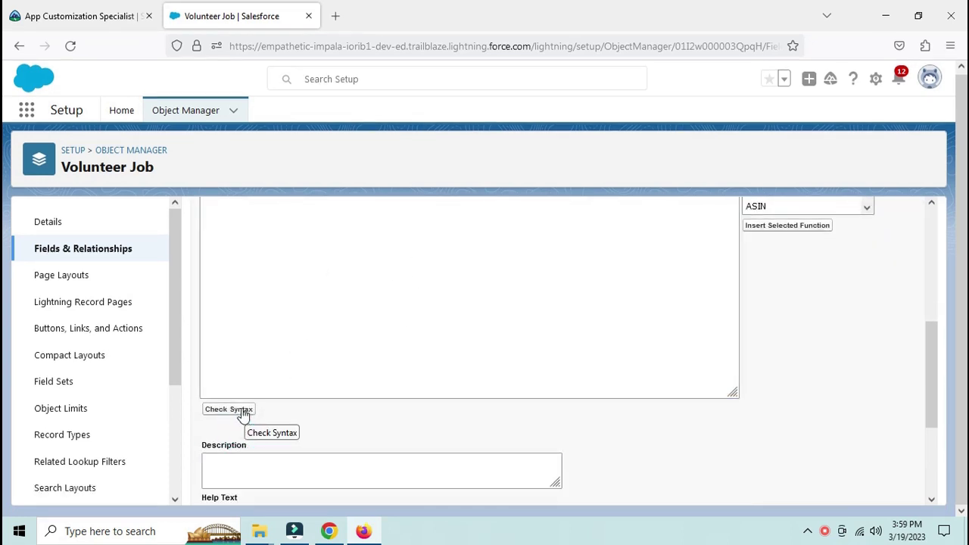
{"action": "left_click", "coordinate": [244, 415]}
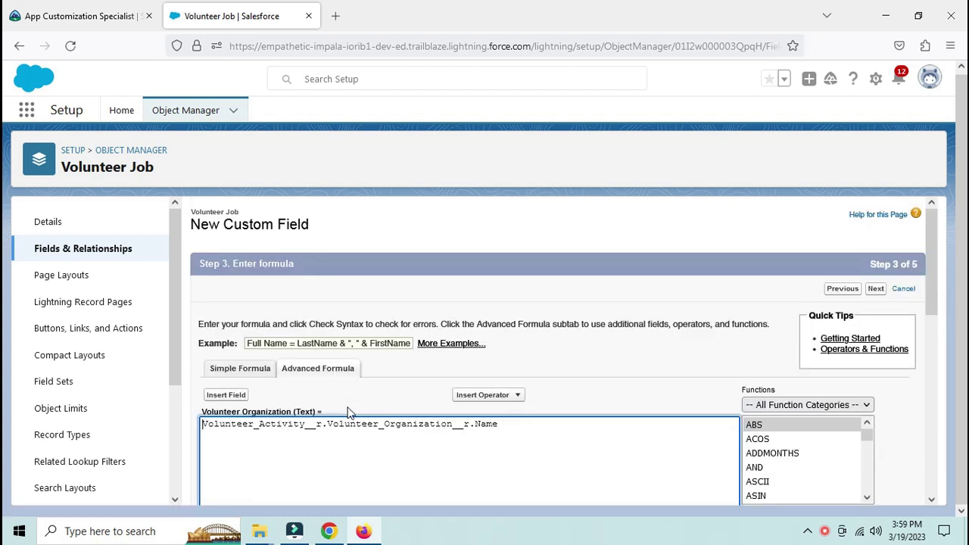
Keep the default blank handling, field-level security and page layout for Volunteer Organization, and save the field
{"action": "scroll", "coordinate": [350, 411], "scroll_direction": "down", "scroll_amount": 3}
{"action": "scroll", "coordinate": [475, 409], "scroll_direction": "down", "scroll_amount": 2}
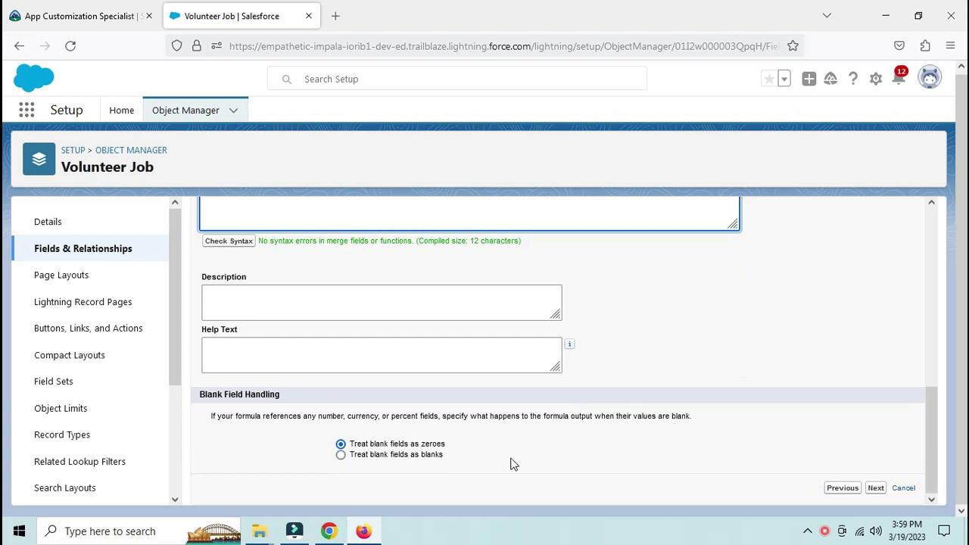
{"action": "left_click", "coordinate": [876, 488]}
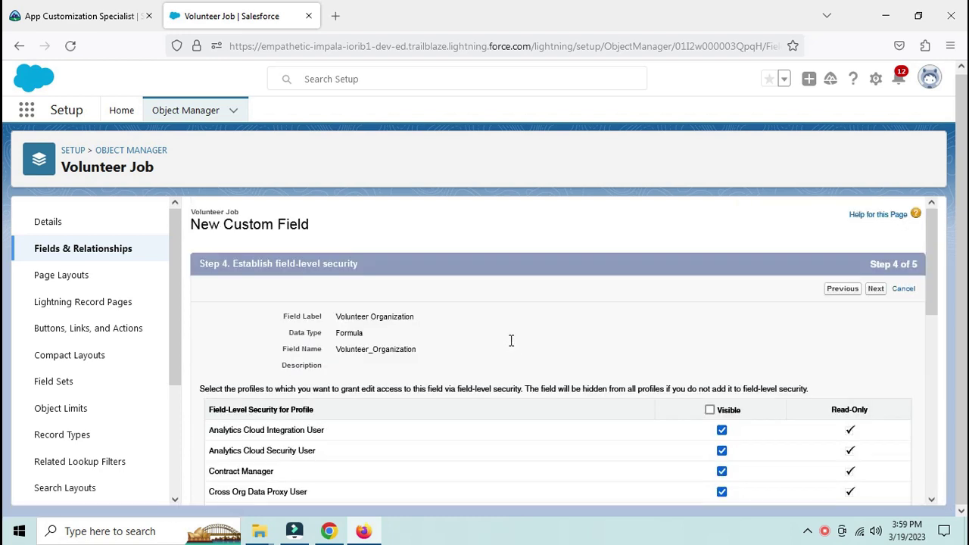
{"action": "left_click", "coordinate": [875, 289]}
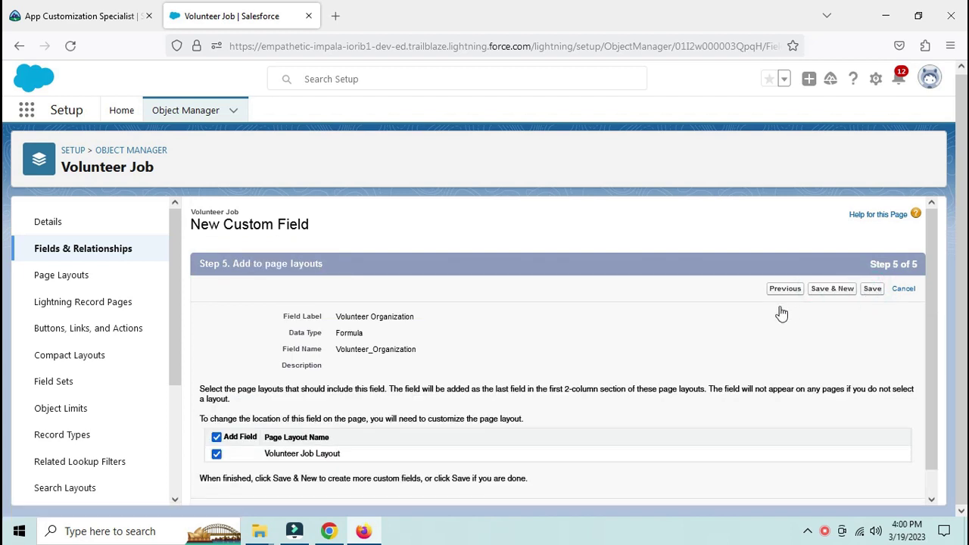
{"action": "left_click", "coordinate": [871, 290]}
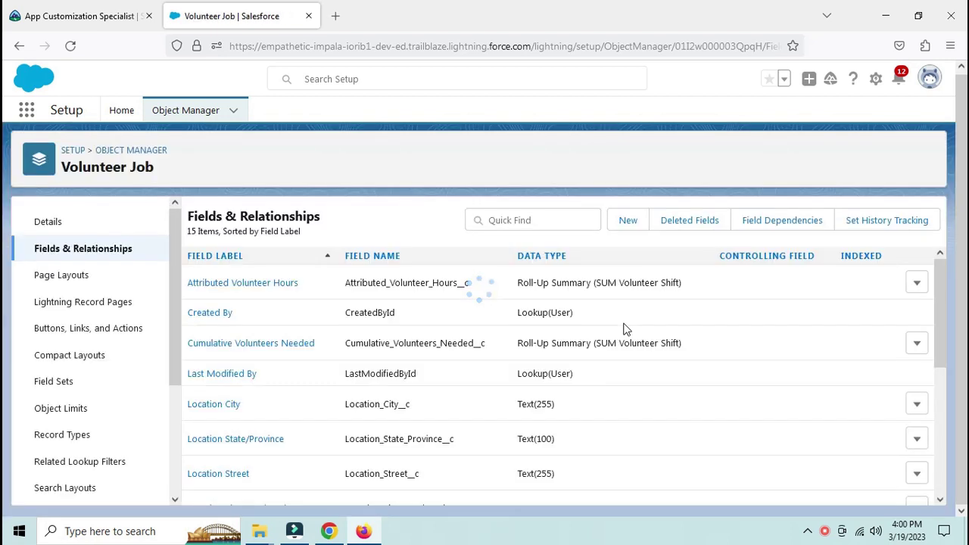
Review on the Trailhead page which other objects need the Volunteer Organization field, and return to Salesforce Setup
{"action": "key", "text": "alt"}
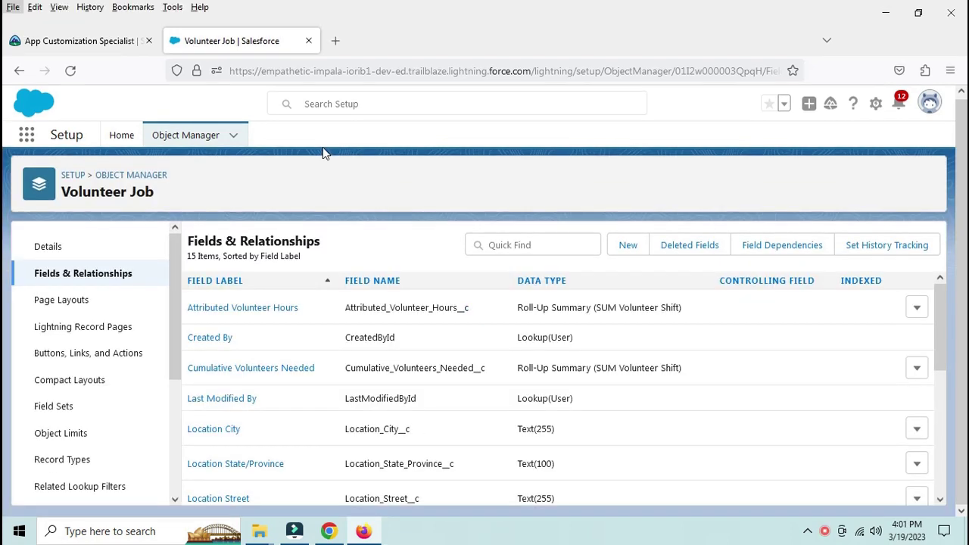
{"action": "left_click", "coordinate": [108, 38]}
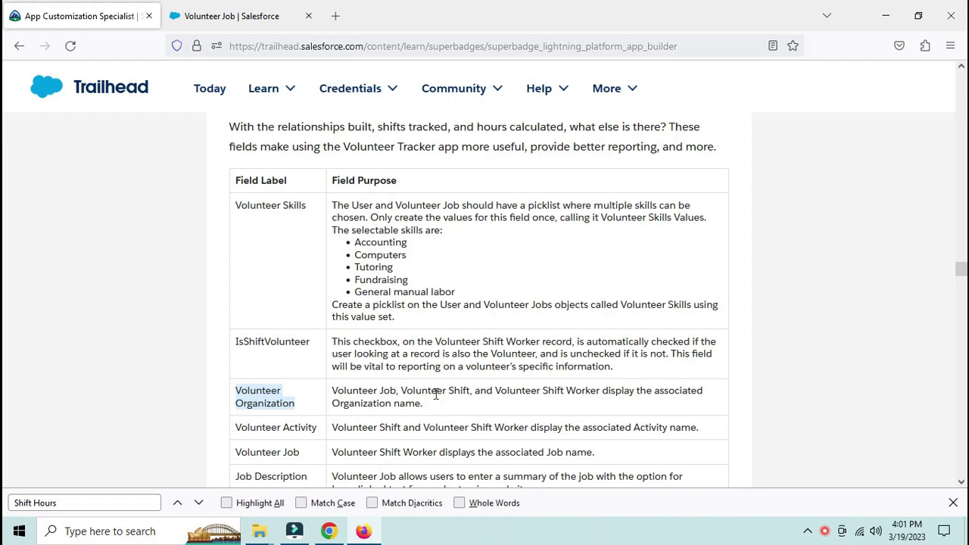
{"action": "left_click", "coordinate": [242, 16]}
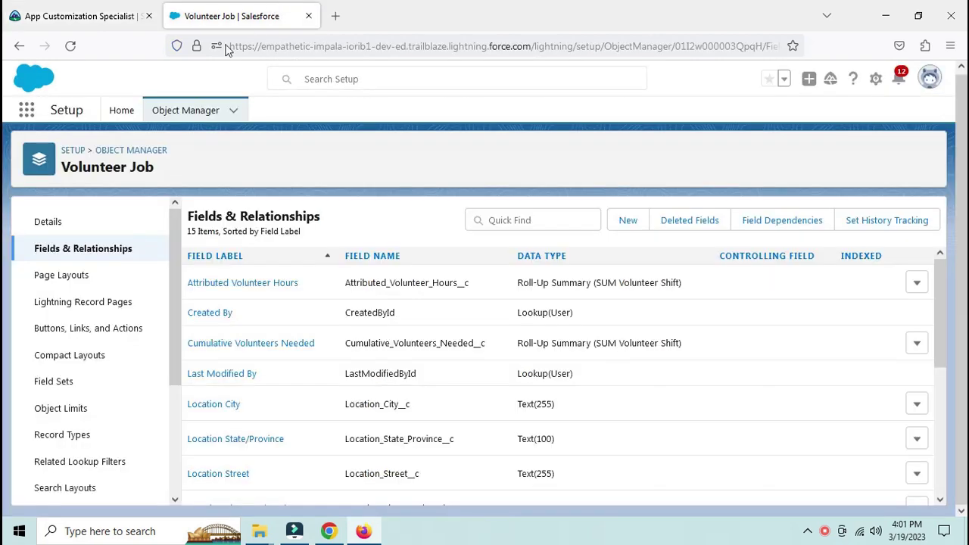
Find the Volunteer Shift object in Object Manager, open its fields and relationships, and check the field requirements on the Trailhead page
{"action": "left_click", "coordinate": [158, 111]}
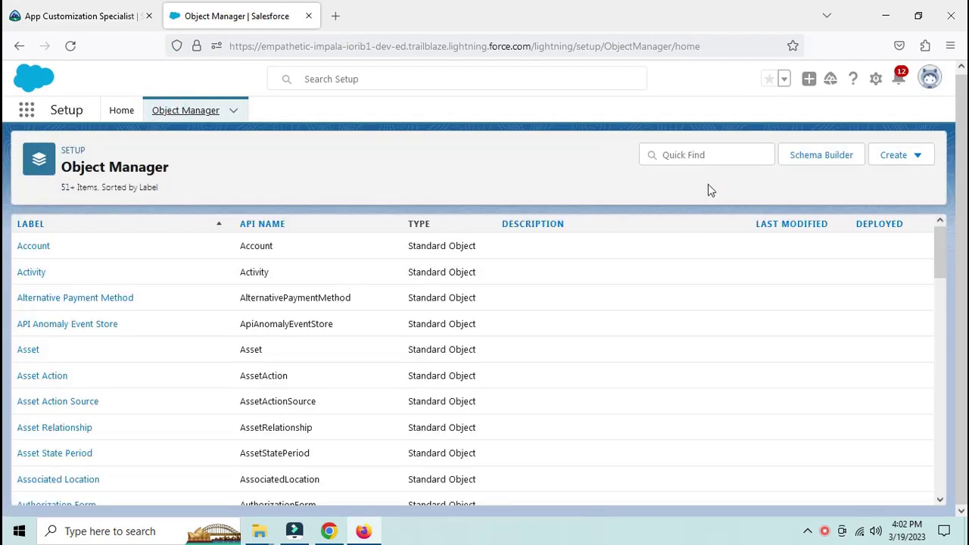
{"action": "left_click", "coordinate": [719, 156]}
{"action": "type", "text": "v"}
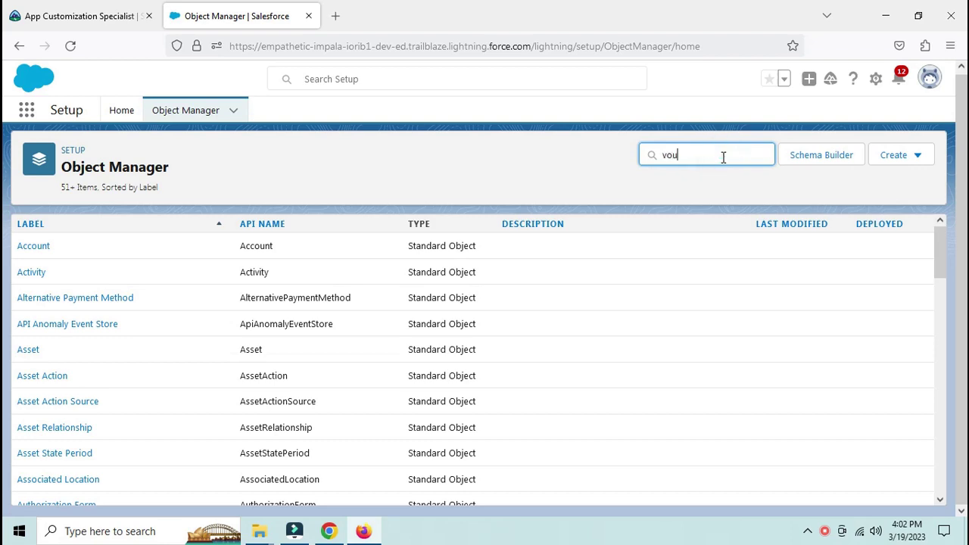
{"action": "type", "text": "o"}
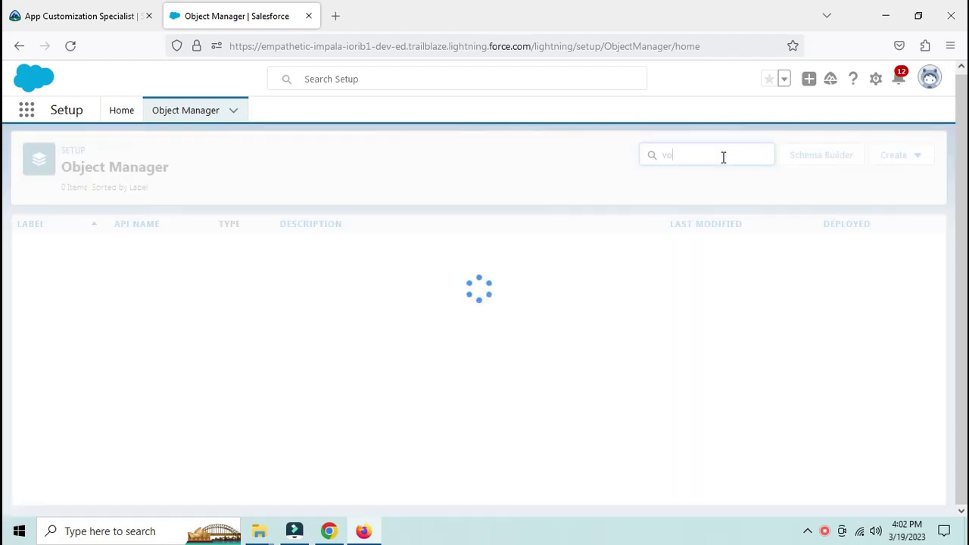
{"action": "type", "text": "l"}
{"action": "type", "text": "i"}
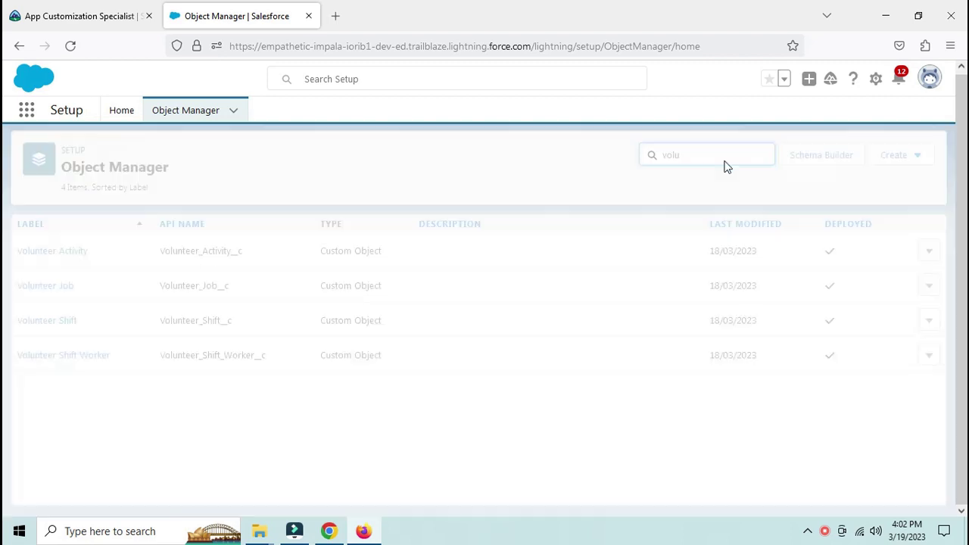
{"action": "left_click", "coordinate": [68, 322]}
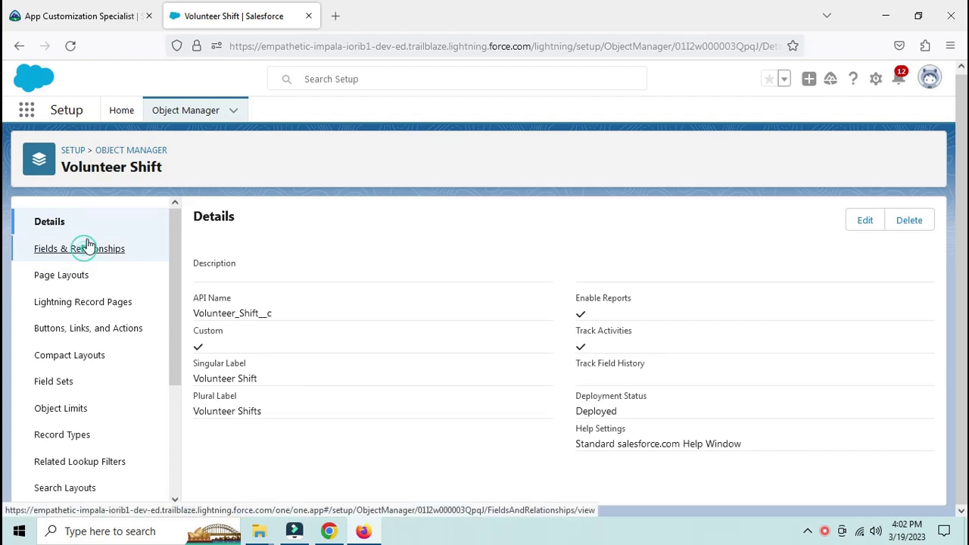
{"action": "key", "text": "ctrl+Tab"}
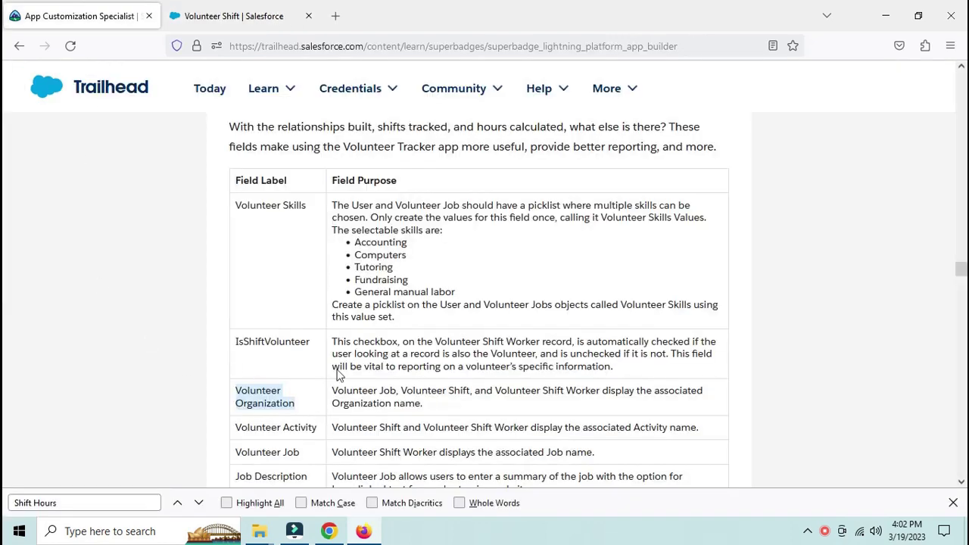
{"action": "key", "text": "ctrl+Tab"}
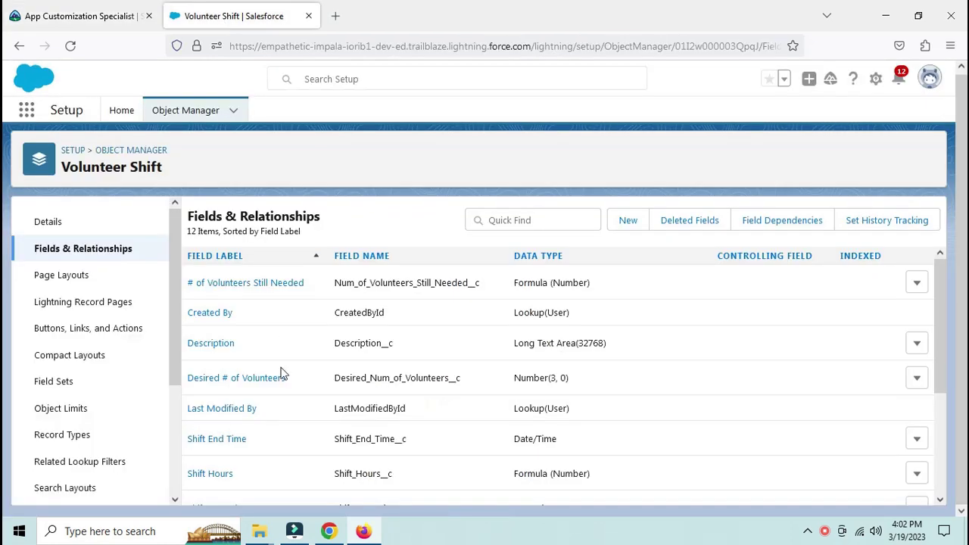
Start a new custom formula field on Volunteer Shift, labelled Volunteer Organization, with Text as the return type
{"action": "left_click", "coordinate": [628, 220]}
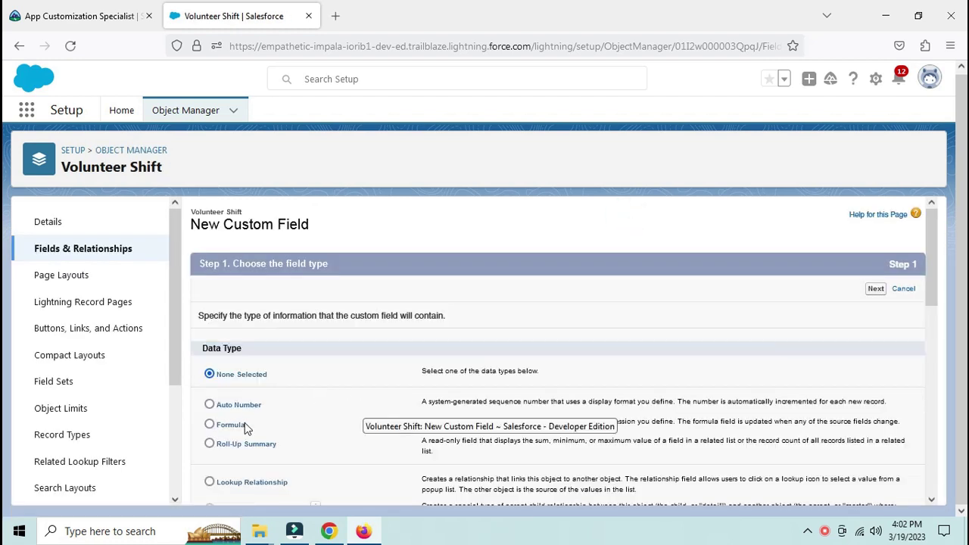
{"action": "left_click", "coordinate": [237, 428]}
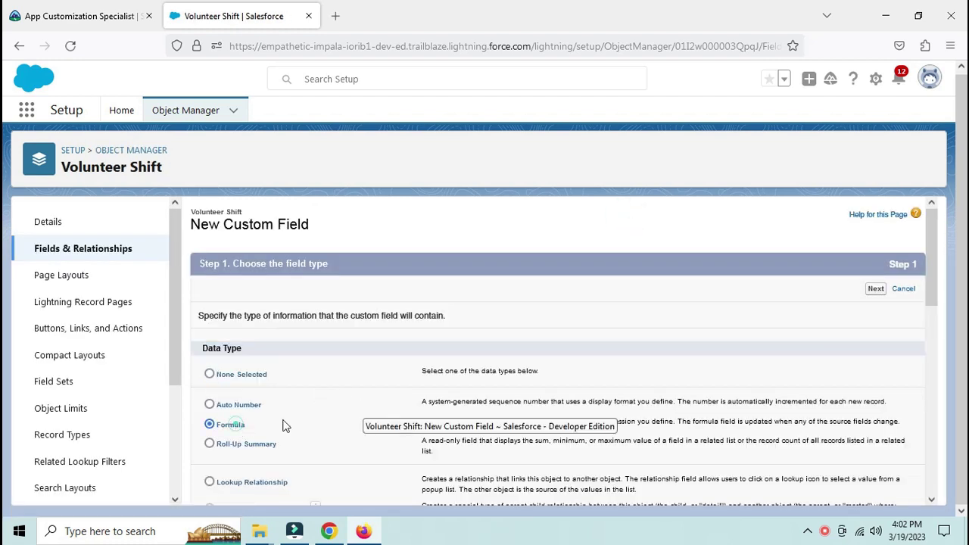
{"action": "left_click", "coordinate": [876, 290]}
{"action": "scroll", "coordinate": [233, 455], "scroll_direction": "down", "scroll_amount": 1}
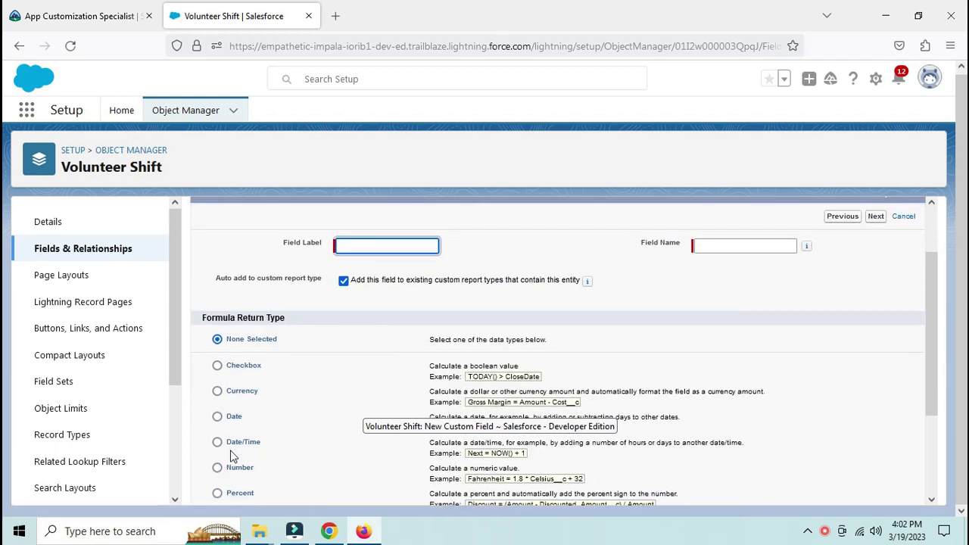
{"action": "scroll", "coordinate": [254, 477], "scroll_direction": "down", "scroll_amount": 2}
{"action": "left_click", "coordinate": [235, 389]}
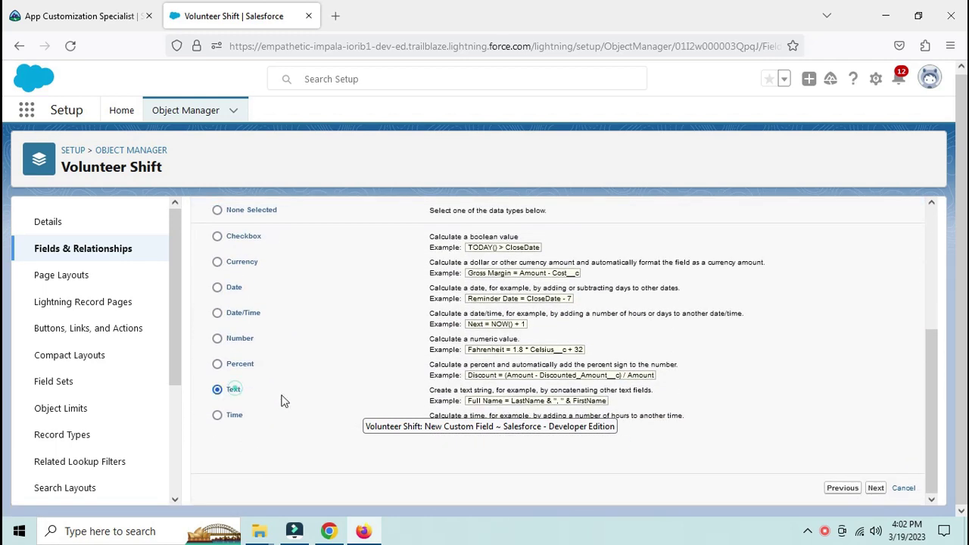
{"action": "left_click", "coordinate": [382, 318]}
{"action": "type", "text": "Volunteer Organization"}
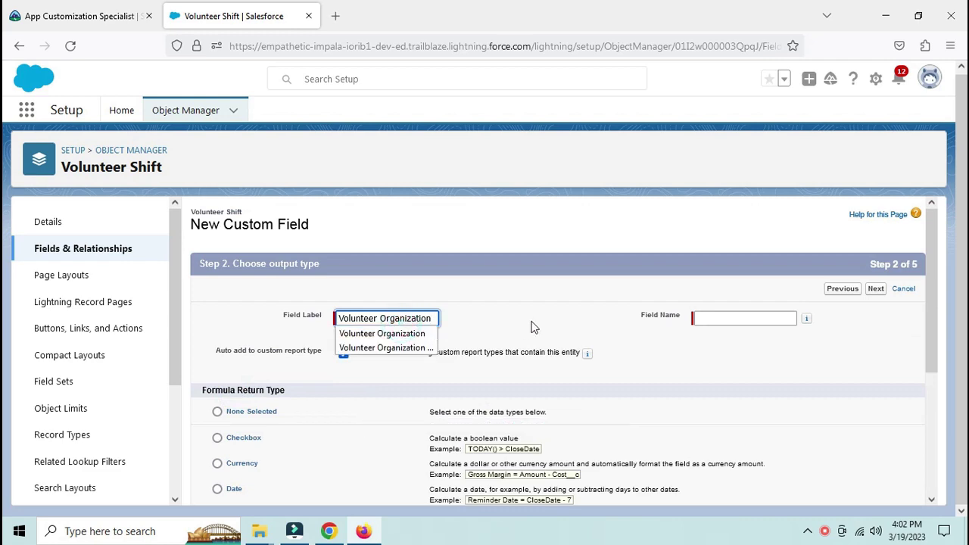
{"action": "left_click", "coordinate": [532, 321]}
{"action": "scroll", "coordinate": [818, 346], "scroll_direction": "down", "scroll_amount": 3}
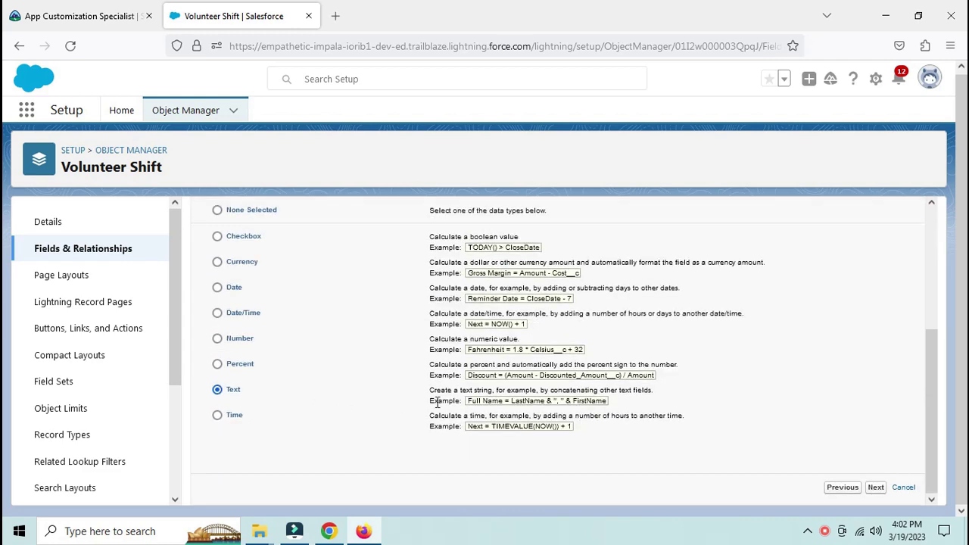
{"action": "scroll", "coordinate": [808, 318], "scroll_direction": "up", "scroll_amount": 3}
{"action": "left_click", "coordinate": [876, 291]}
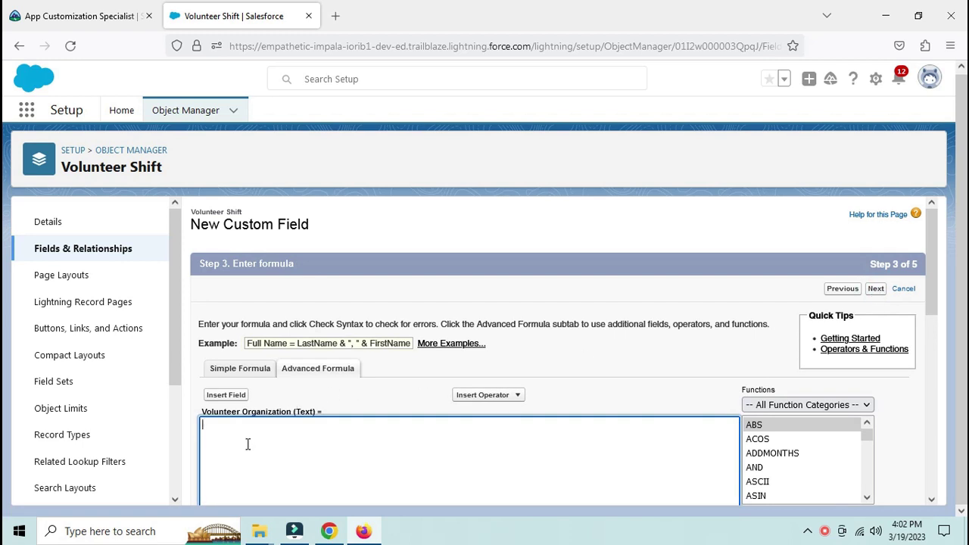
Insert the Volunteer Job's Volunteer Organization field (Volunteer_Job__r.Volunteer_Organization__c) into the formula
{"action": "left_click", "coordinate": [225, 394]}
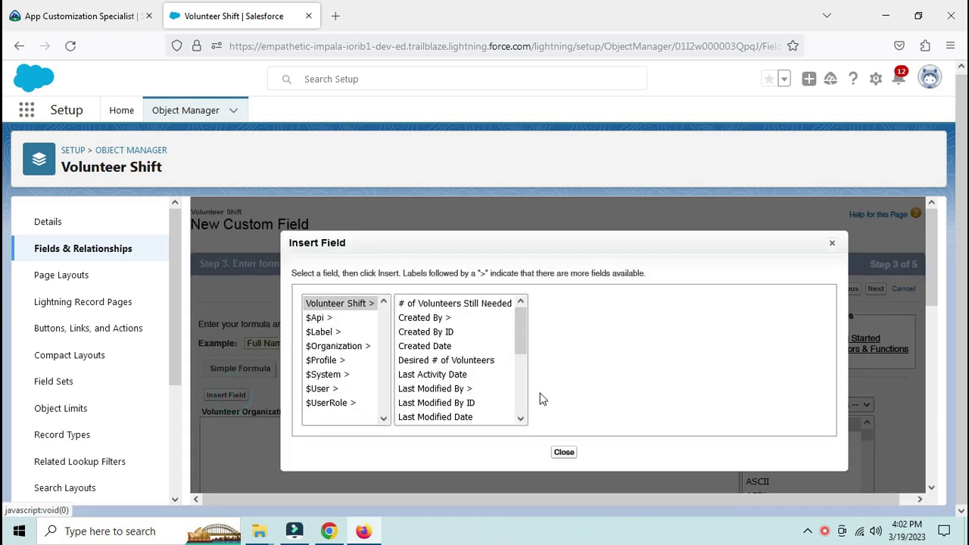
{"action": "scroll", "coordinate": [496, 391], "scroll_direction": "down", "scroll_amount": 10}
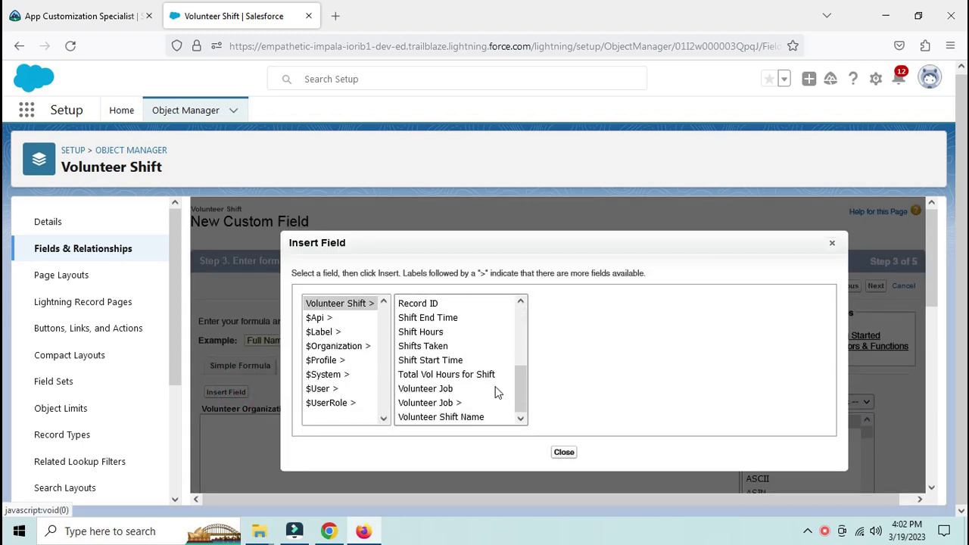
{"action": "scroll", "coordinate": [496, 391], "scroll_direction": "up", "scroll_amount": 2}
{"action": "scroll", "coordinate": [496, 392], "scroll_direction": "down", "scroll_amount": 2}
{"action": "scroll", "coordinate": [496, 391], "scroll_direction": "up", "scroll_amount": 5}
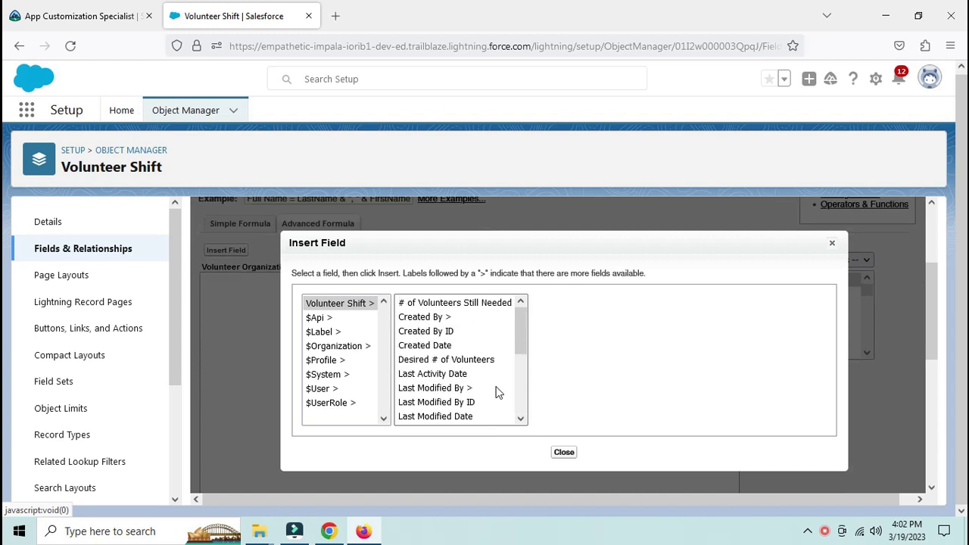
{"action": "scroll", "coordinate": [488, 395], "scroll_direction": "down", "scroll_amount": 5}
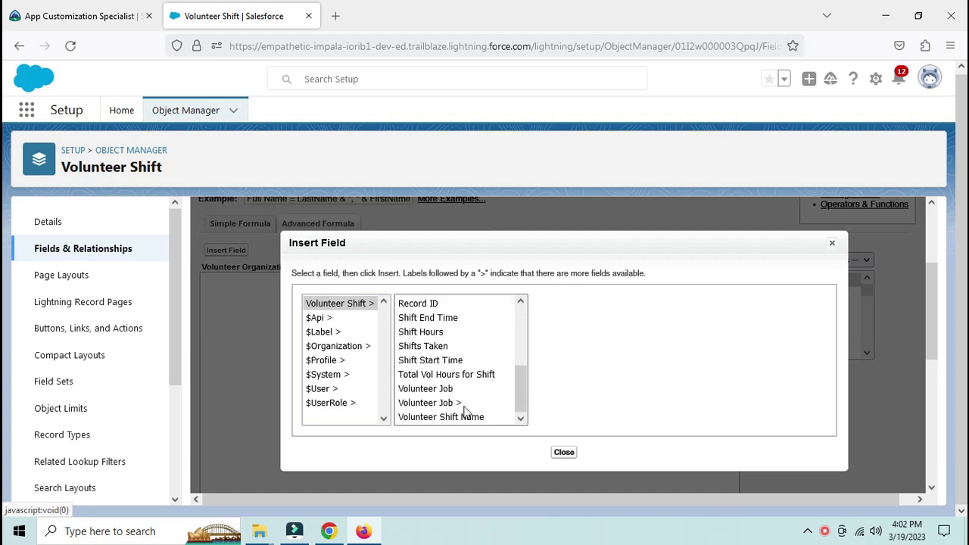
{"action": "left_click", "coordinate": [464, 405]}
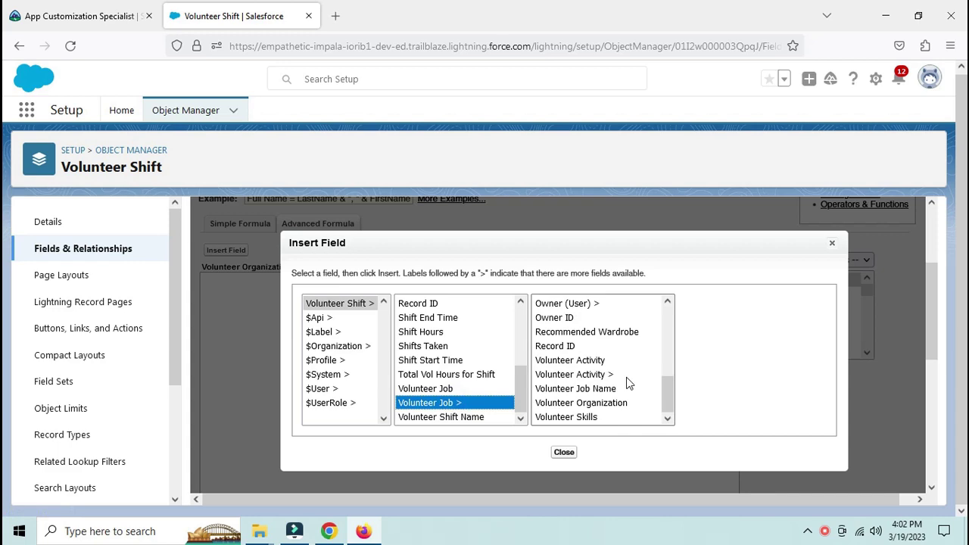
{"action": "left_click", "coordinate": [623, 403]}
{"action": "left_click", "coordinate": [715, 387]}
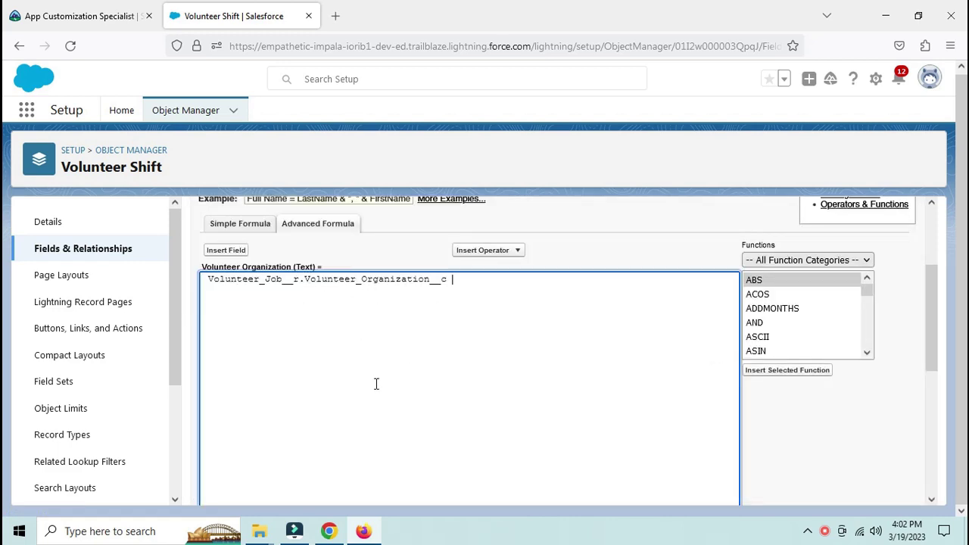
Check the formula's syntax and save the Volunteer Organization field with the default field-level security and page layout
{"action": "scroll", "coordinate": [375, 383], "scroll_direction": "down", "scroll_amount": 5}
{"action": "left_click", "coordinate": [232, 265]}
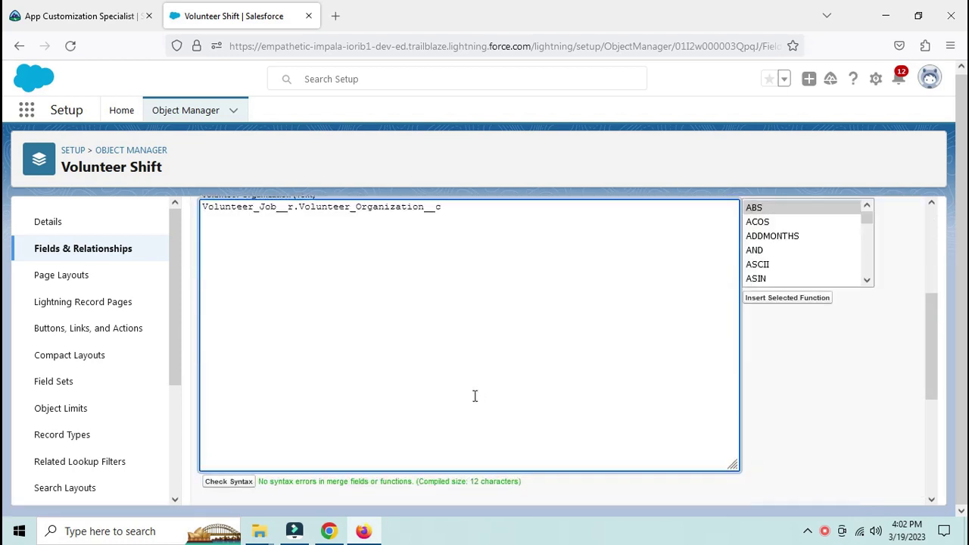
{"action": "scroll", "coordinate": [628, 462], "scroll_direction": "up", "scroll_amount": 3}
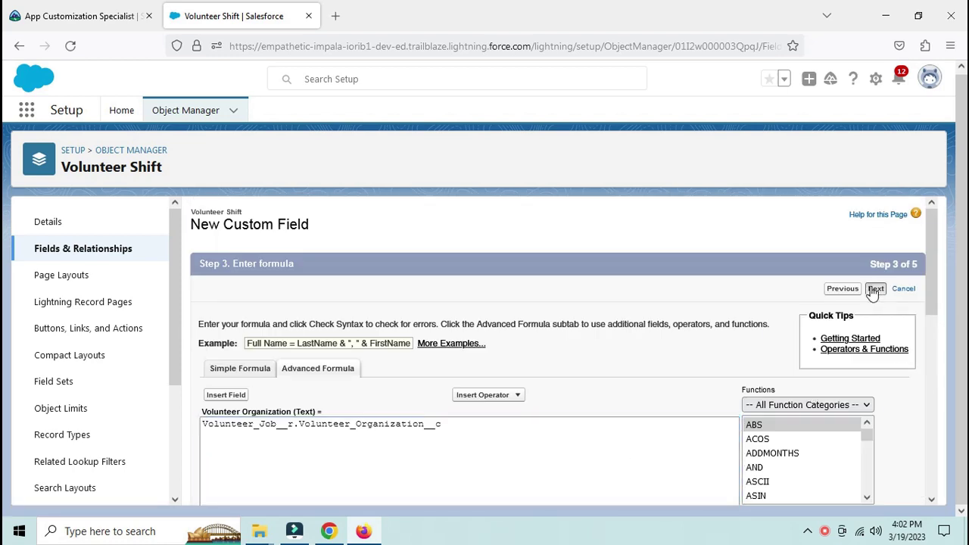
{"action": "left_click", "coordinate": [875, 289]}
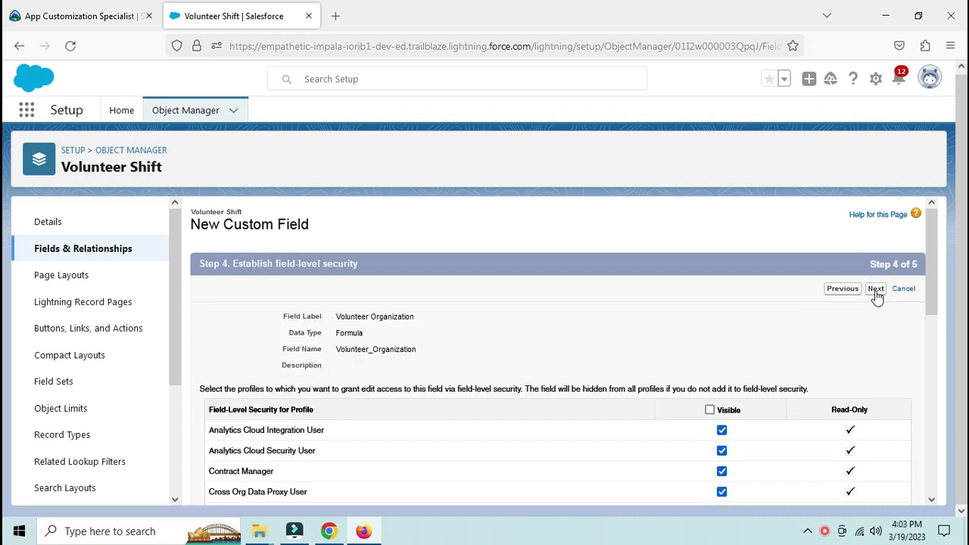
{"action": "left_click", "coordinate": [876, 292]}
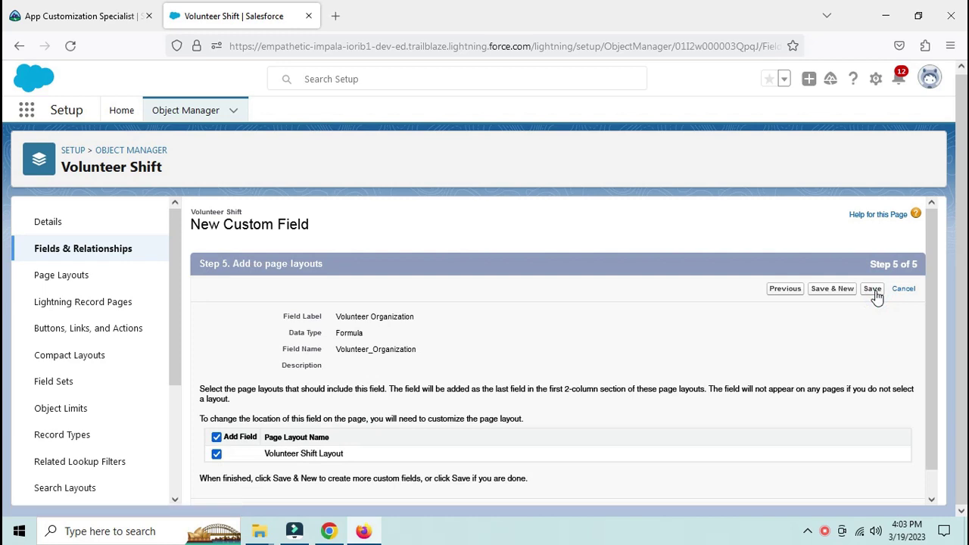
{"action": "left_click", "coordinate": [873, 289]}
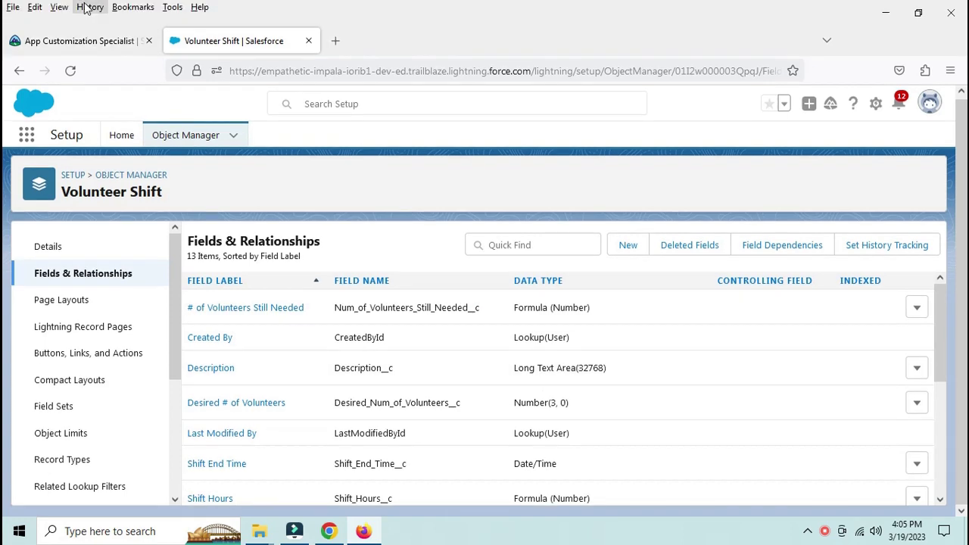
Review the Volunteer Organization row on the Trailhead page for the objects that need the field, and return to Salesforce Setup
{"action": "left_click", "coordinate": [96, 41]}
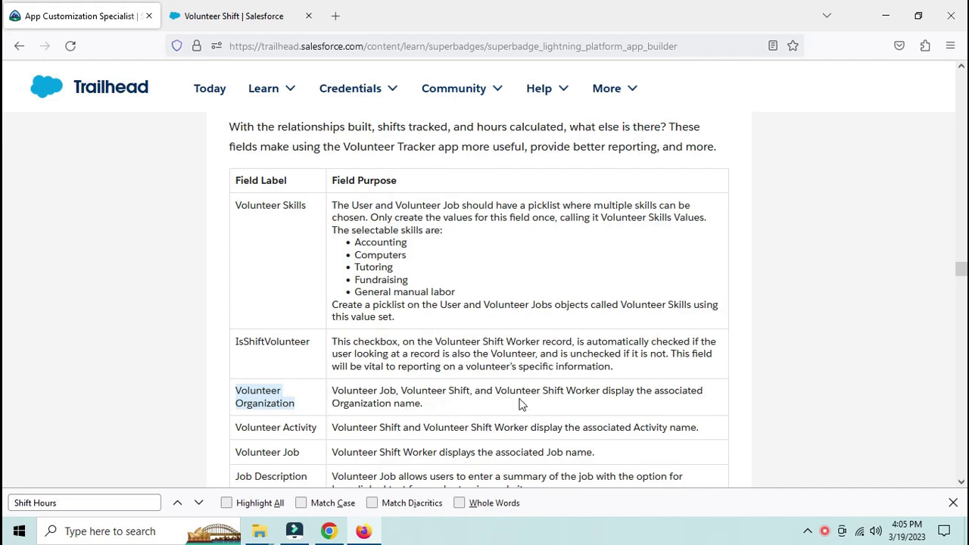
{"action": "left_click_drag", "start_coordinate": [342, 392], "coordinate": [536, 393]}
{"action": "left_click", "coordinate": [225, 22]}
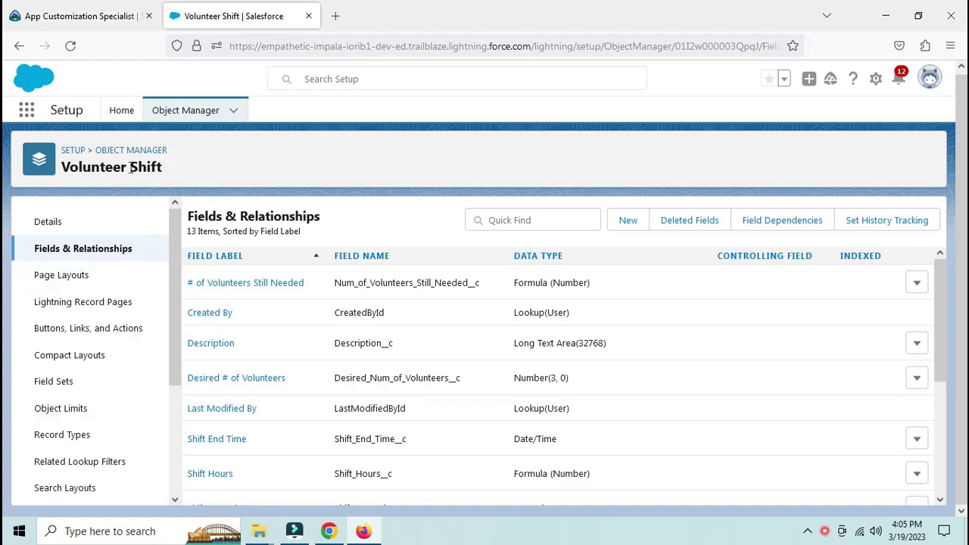
Search Object Manager for "volu" and open the fields and relationships of Volunteer Shift Worker
{"action": "left_click", "coordinate": [201, 109]}
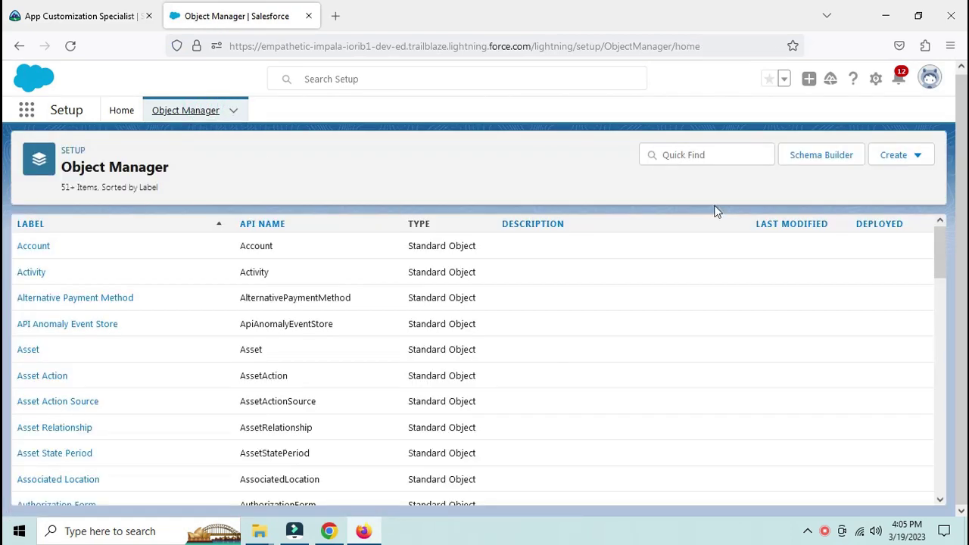
{"action": "left_click", "coordinate": [712, 153]}
{"action": "type", "text": "volu"}
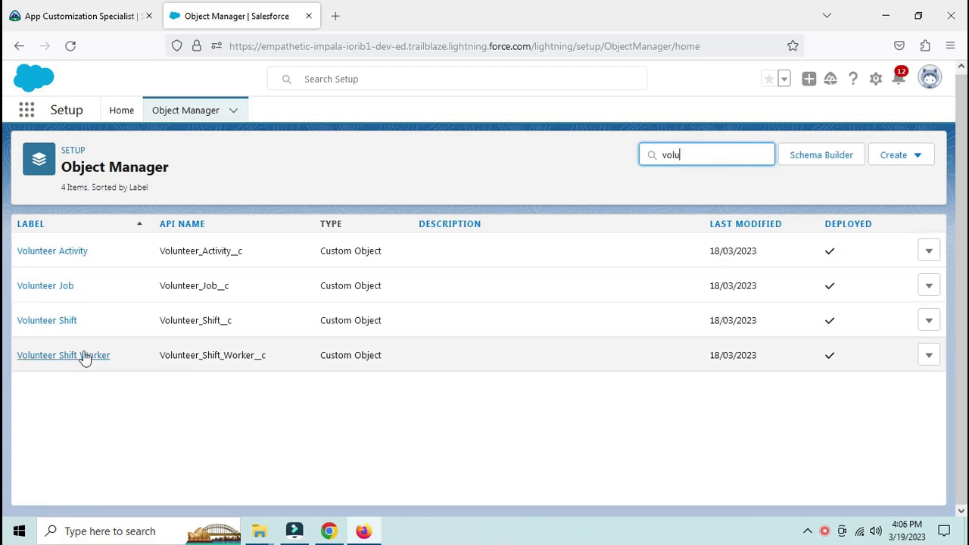
{"action": "left_click", "coordinate": [84, 354]}
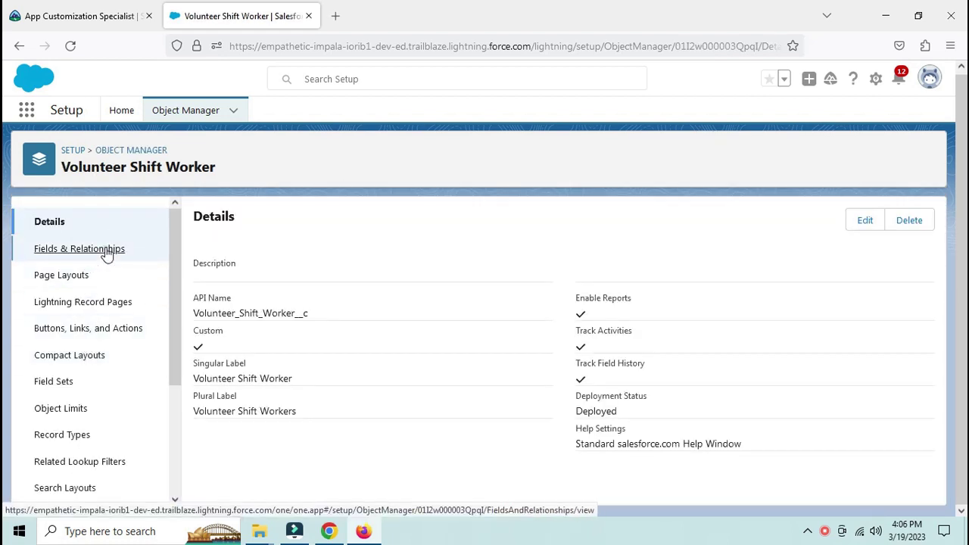
{"action": "left_click", "coordinate": [104, 249]}
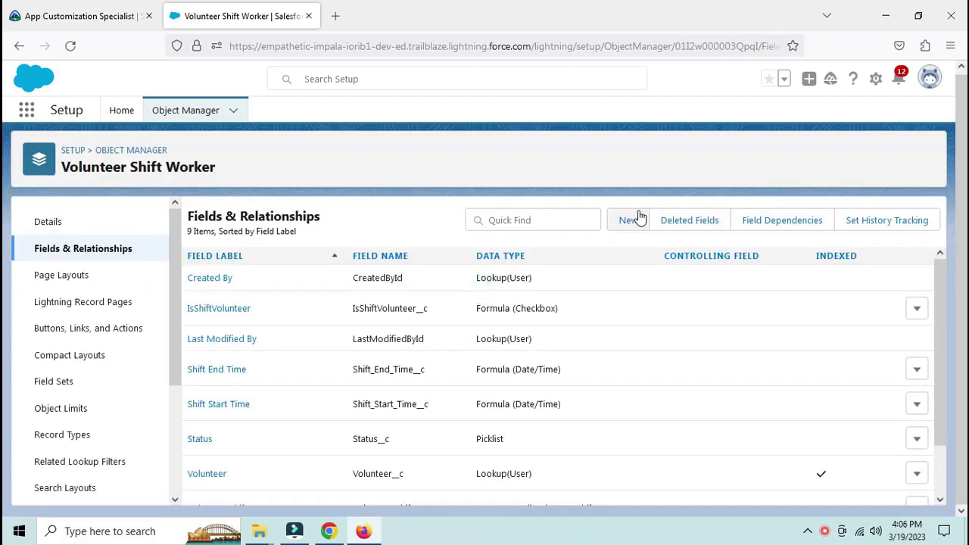
Start a new custom formula field on Volunteer Shift Worker and label it Volunteer Organization, with the field name Volunteer_Organization
{"action": "left_click", "coordinate": [634, 217]}
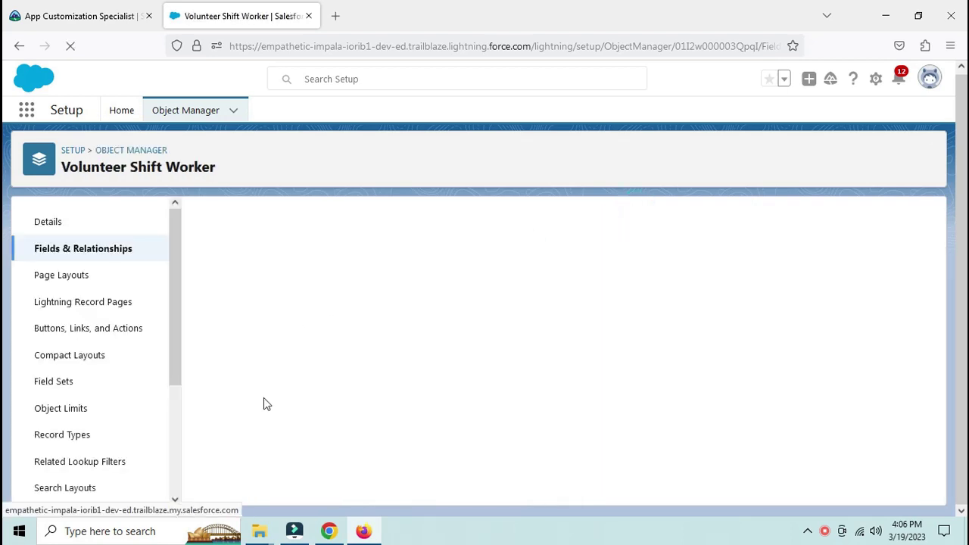
{"action": "left_click", "coordinate": [231, 425]}
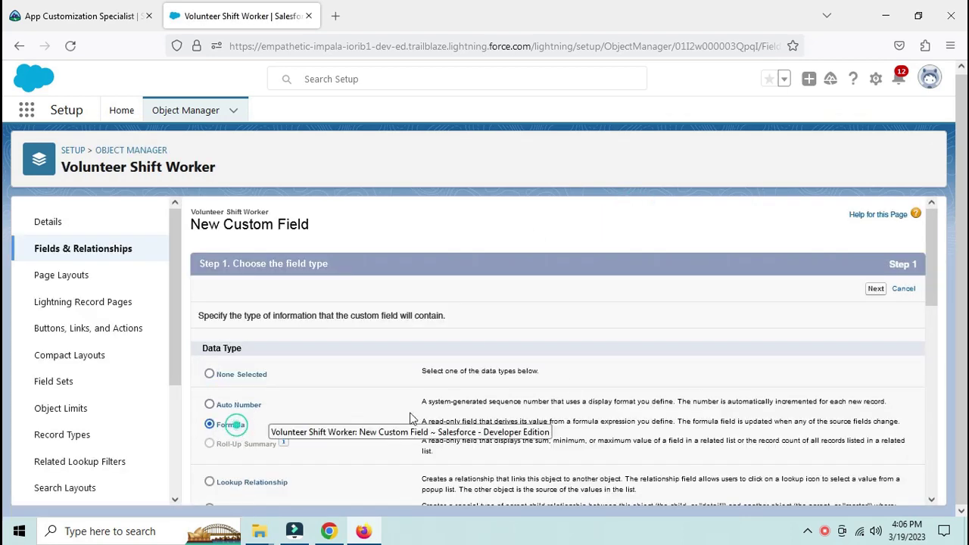
{"action": "left_click", "coordinate": [875, 289]}
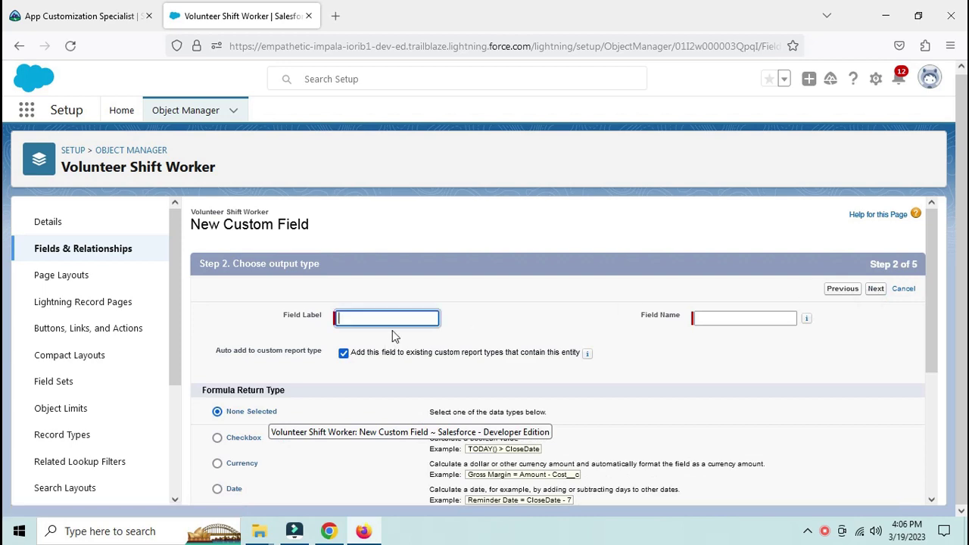
{"action": "left_click", "coordinate": [392, 330]}
{"action": "key", "text": "Down"}
{"action": "key", "text": "Down"}
{"action": "key", "text": "Down"}
{"action": "left_click", "coordinate": [526, 322]}
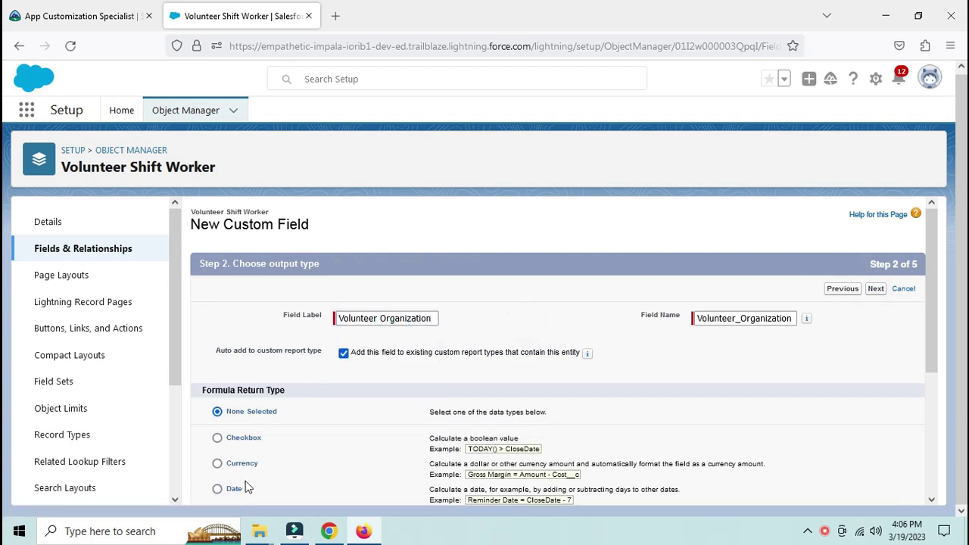
Set the Volunteer Organization formula's return type to Text and continue to the formula editor
{"action": "scroll", "coordinate": [245, 487], "scroll_direction": "down", "scroll_amount": 5}
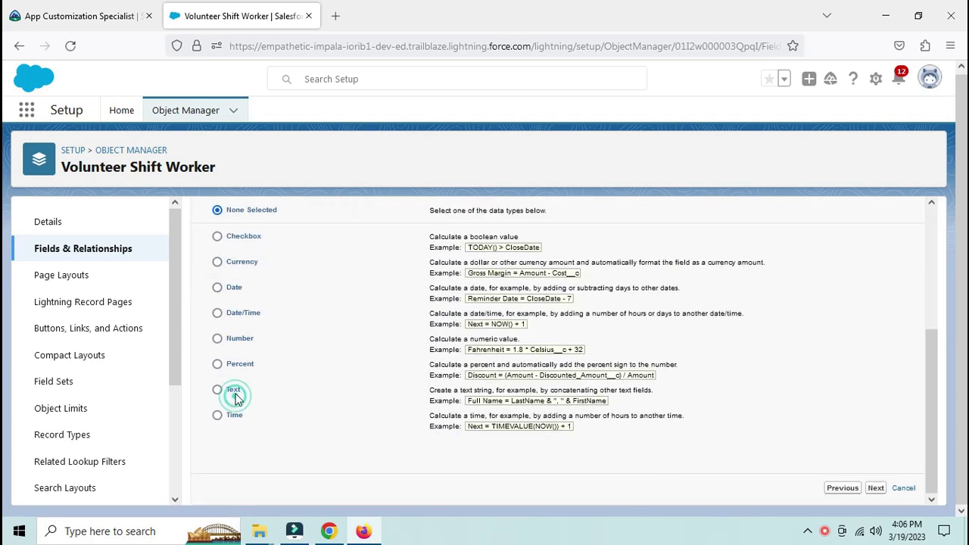
{"action": "left_click", "coordinate": [233, 392]}
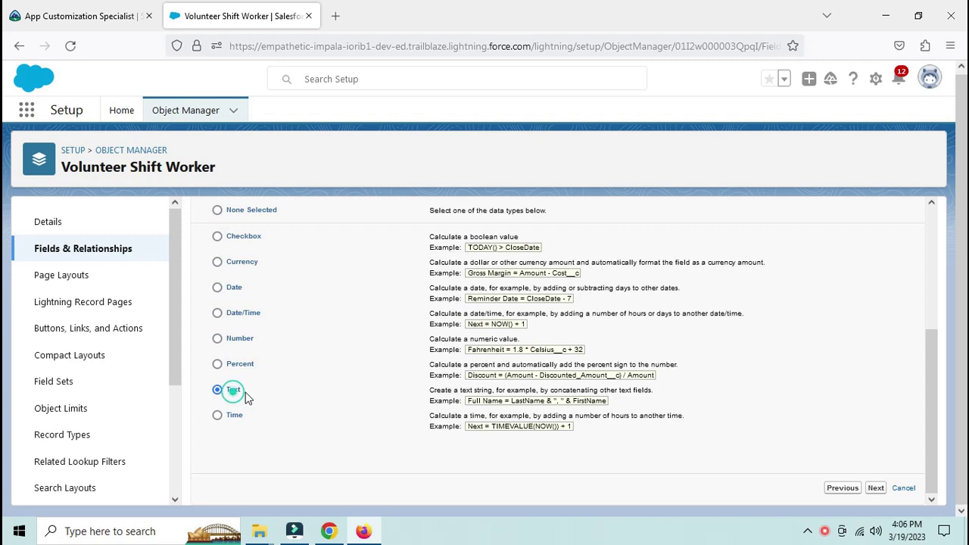
{"action": "left_click", "coordinate": [876, 488]}
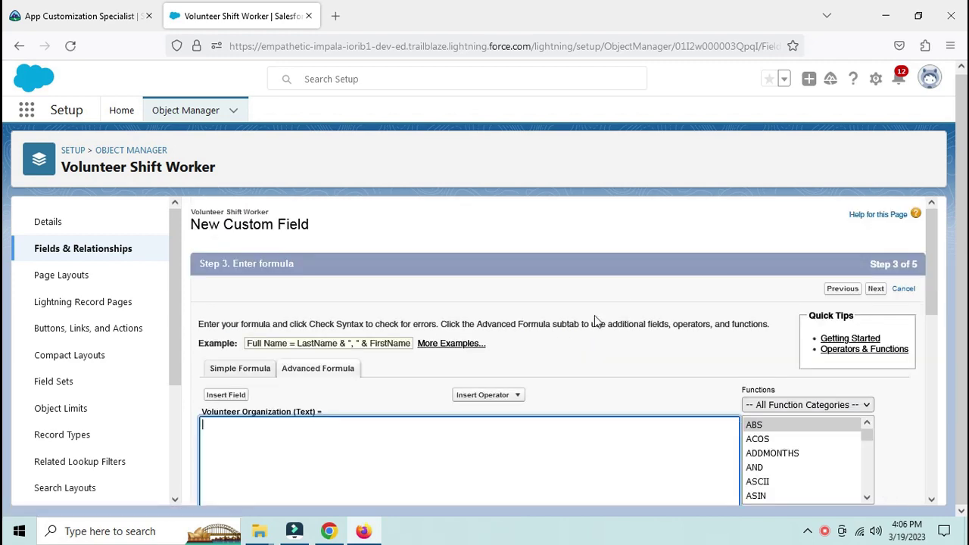
Insert the related Volunteer Shift's Volunteer Organization field into the formula, giving Volunteer_Shift__r.Volunteer_Organization__c
{"action": "left_click", "coordinate": [238, 397]}
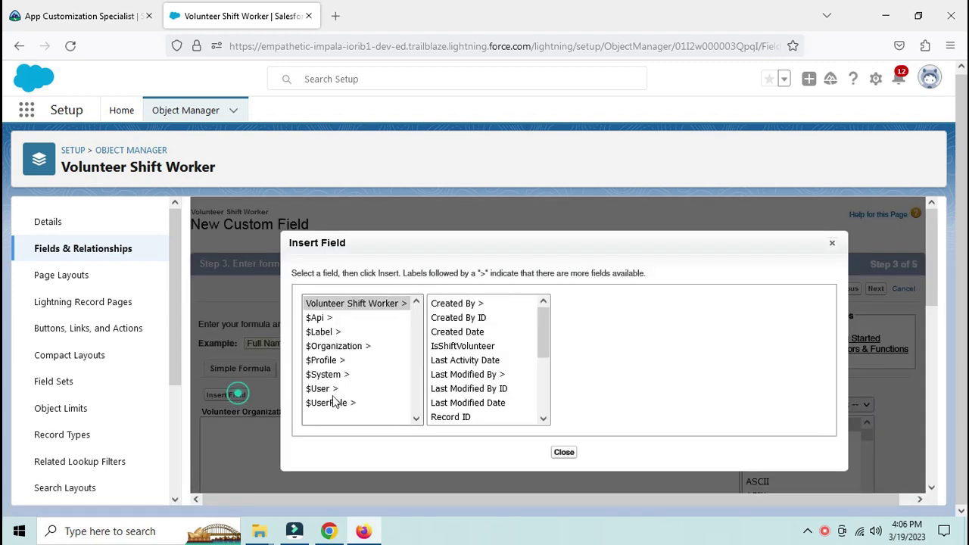
{"action": "scroll", "coordinate": [492, 383], "scroll_direction": "down", "scroll_amount": 3}
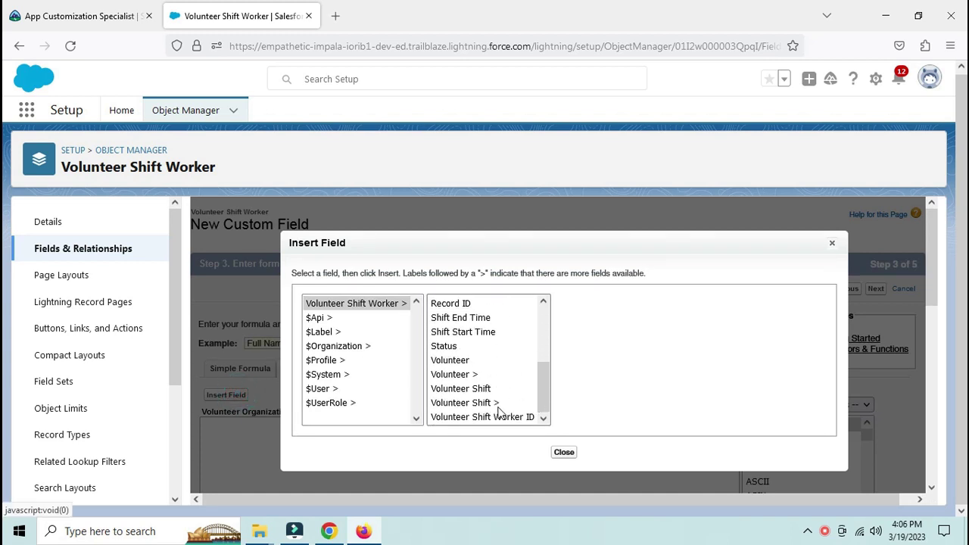
{"action": "left_click", "coordinate": [493, 403]}
{"action": "scroll", "coordinate": [620, 363], "scroll_direction": "down", "scroll_amount": 5}
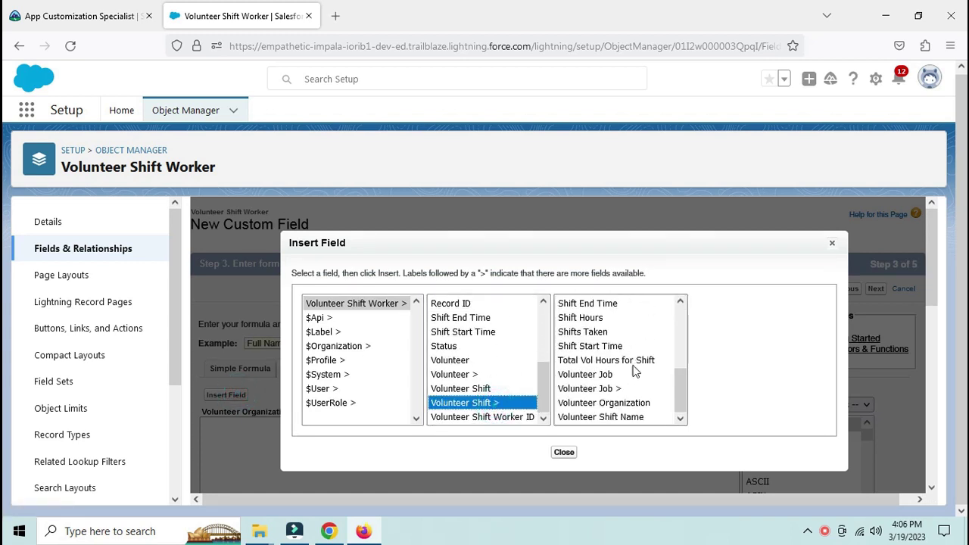
{"action": "scroll", "coordinate": [638, 385], "scroll_direction": "down", "scroll_amount": 3}
{"action": "left_click", "coordinate": [638, 402]}
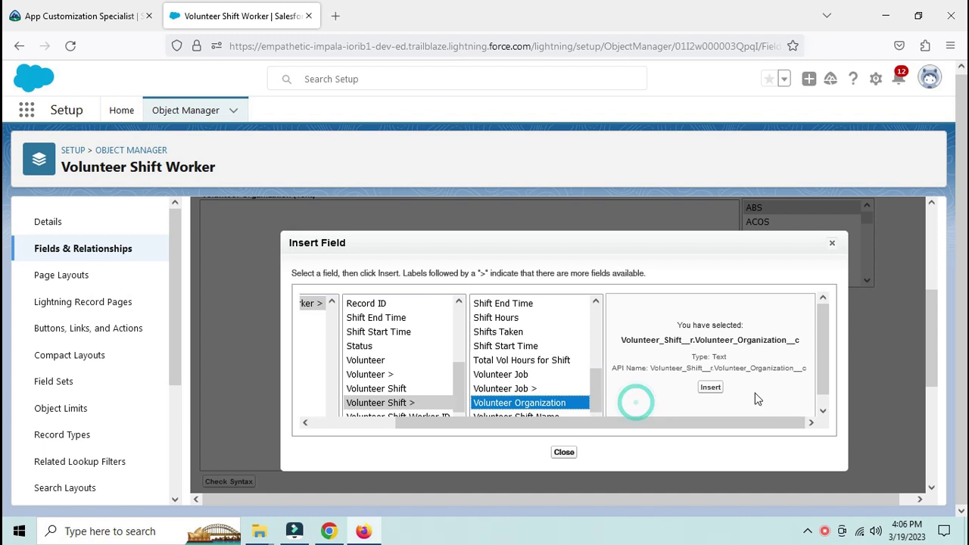
{"action": "left_click", "coordinate": [718, 385]}
{"action": "scroll", "coordinate": [339, 413], "scroll_direction": "down", "scroll_amount": 2}
{"action": "scroll", "coordinate": [344, 378], "scroll_direction": "up", "scroll_amount": 3}
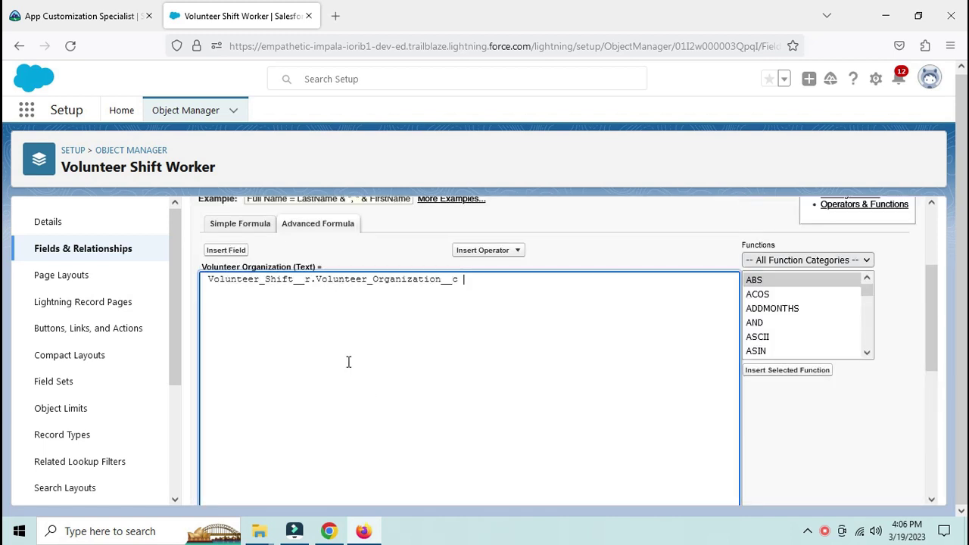
Check the formula's syntax and save the field on Volunteer Shift Worker with the default field-level security and page layout
{"action": "scroll", "coordinate": [361, 330], "scroll_direction": "down", "scroll_amount": 3}
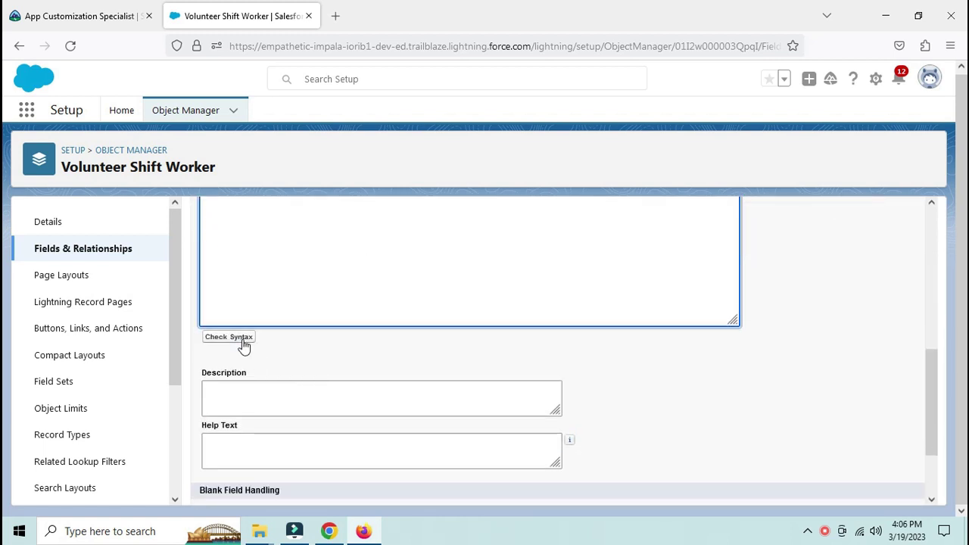
{"action": "left_click", "coordinate": [243, 338]}
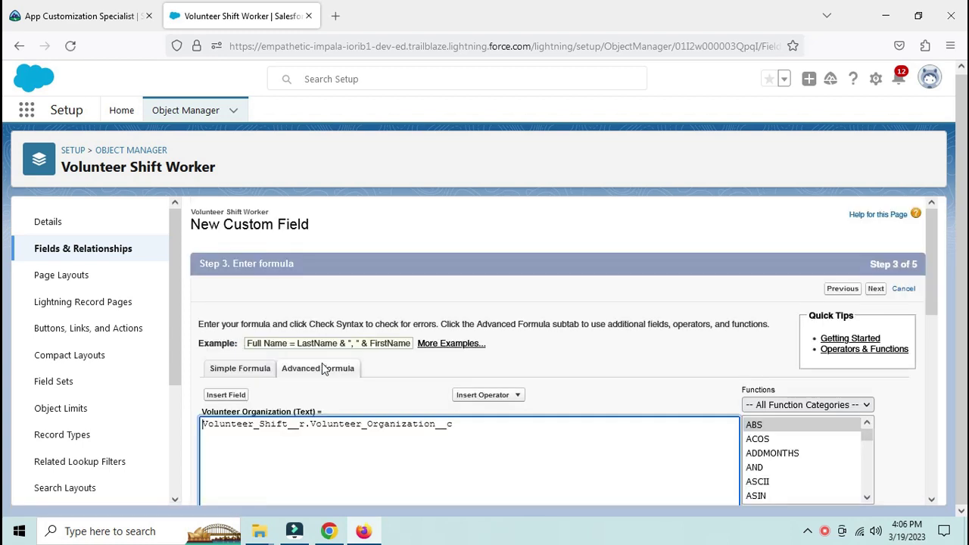
{"action": "scroll", "coordinate": [595, 393], "scroll_direction": "down", "scroll_amount": 4}
{"action": "scroll", "coordinate": [746, 372], "scroll_direction": "up", "scroll_amount": 4}
{"action": "left_click", "coordinate": [876, 292]}
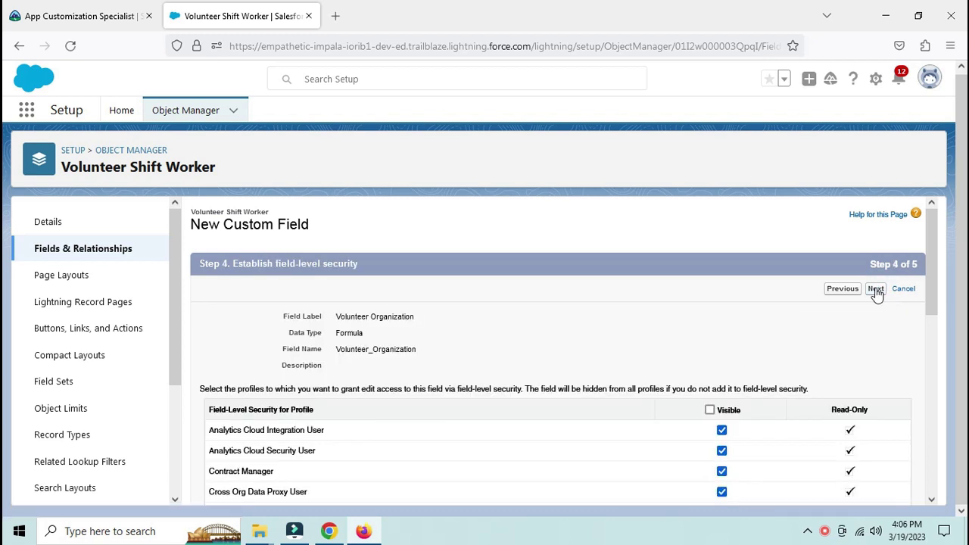
{"action": "left_click", "coordinate": [876, 292]}
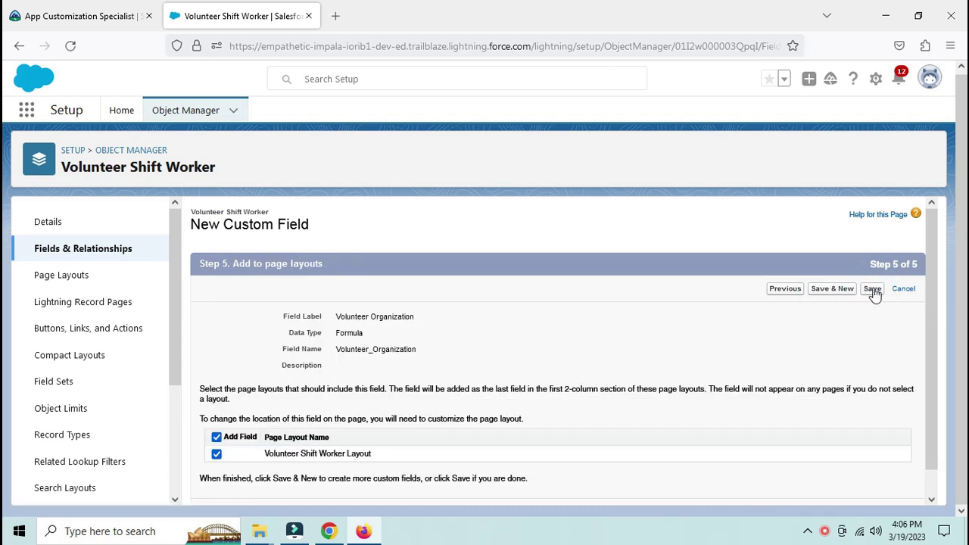
{"action": "left_click", "coordinate": [873, 290]}
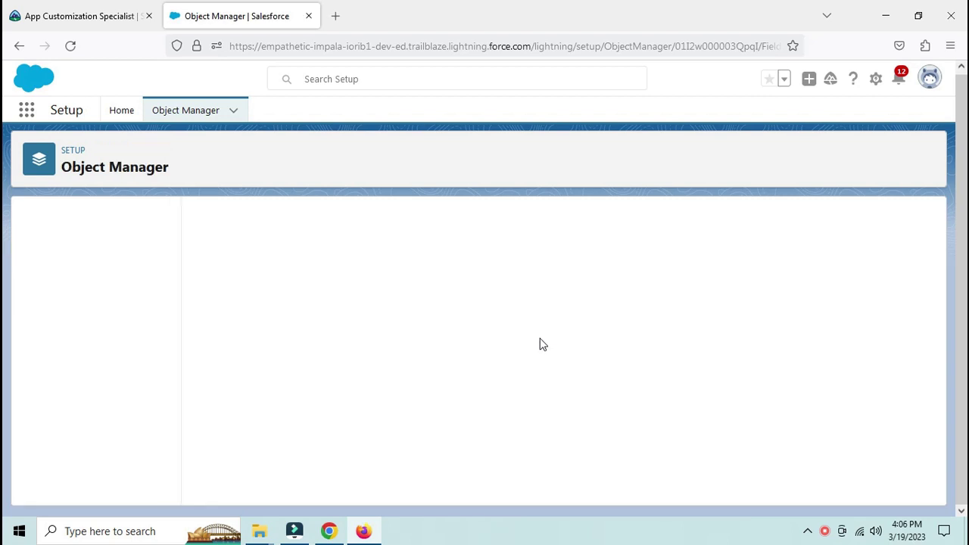
Copy the field label Volunteer Activity from the Trailhead requirements table and return to Salesforce Setup
{"action": "key", "text": "ctrl+Page_Up"}
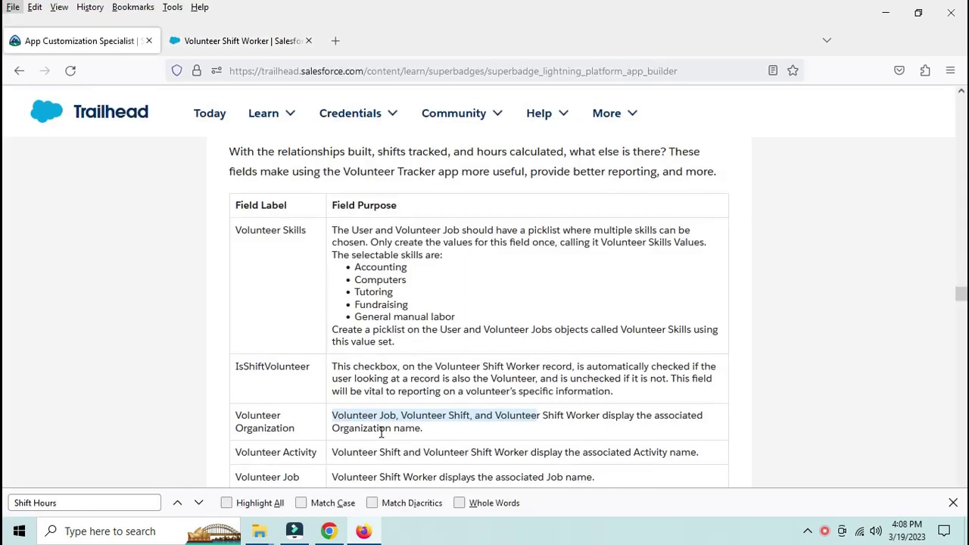
{"action": "scroll", "coordinate": [305, 383], "scroll_direction": "down", "scroll_amount": 3}
{"action": "left_click", "coordinate": [305, 384]}
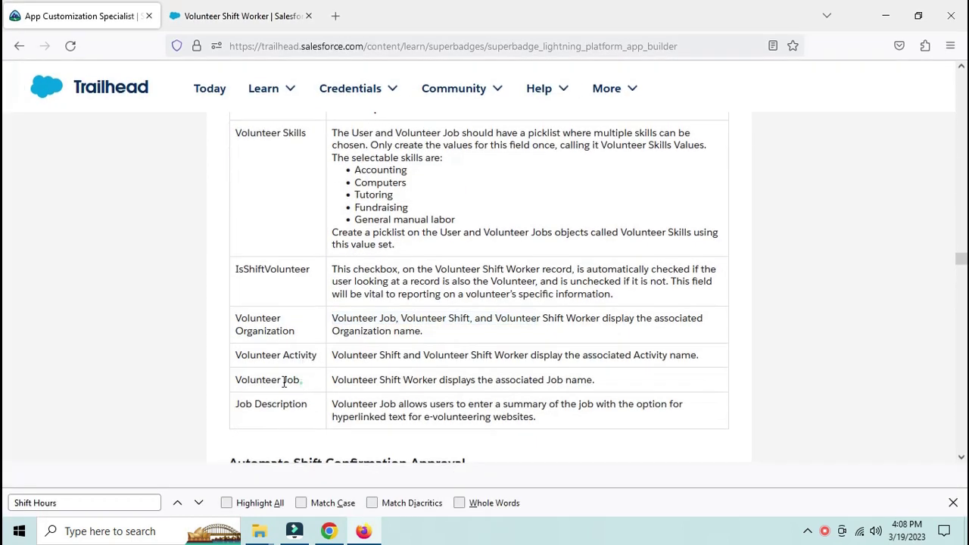
{"action": "double_click", "coordinate": [295, 381]}
{"action": "left_click_drag", "start_coordinate": [250, 355], "coordinate": [316, 355]}
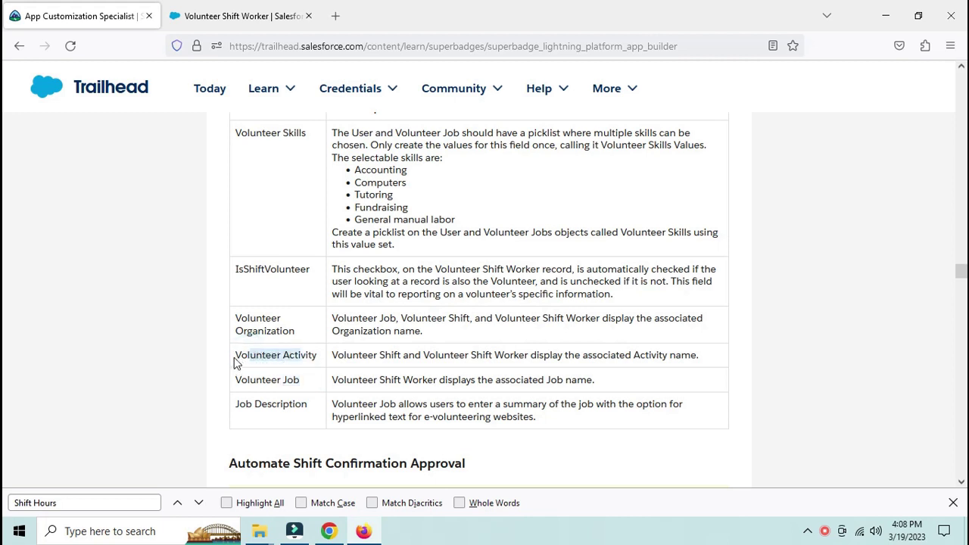
{"action": "left_click_drag", "start_coordinate": [235, 355], "coordinate": [312, 352]}
{"action": "key", "text": "ctrl+c"}
{"action": "left_click", "coordinate": [250, 15]}
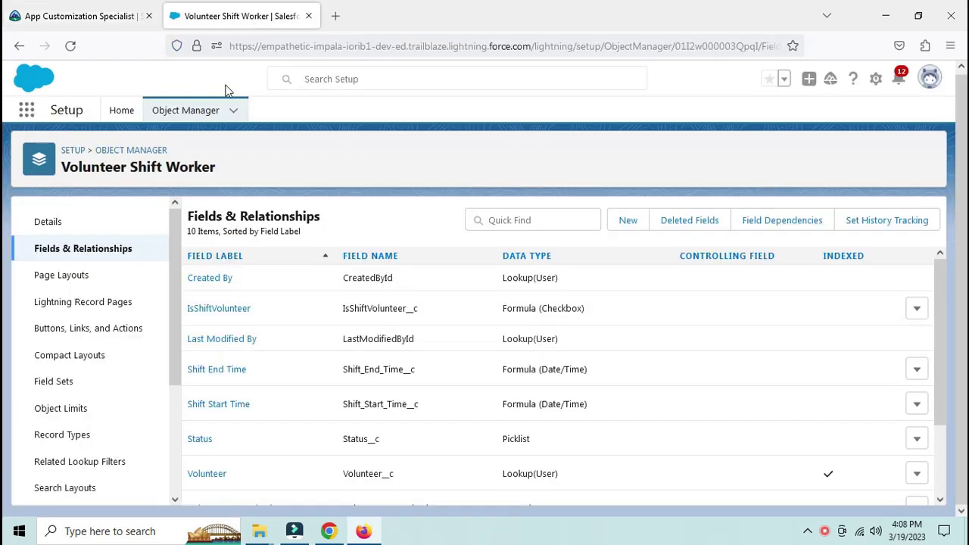
Search Object Manager for "volu", recheck the Volunteer Activity requirement on Trailhead, and open the fields and relationships of Volunteer Shift
{"action": "left_click", "coordinate": [185, 111]}
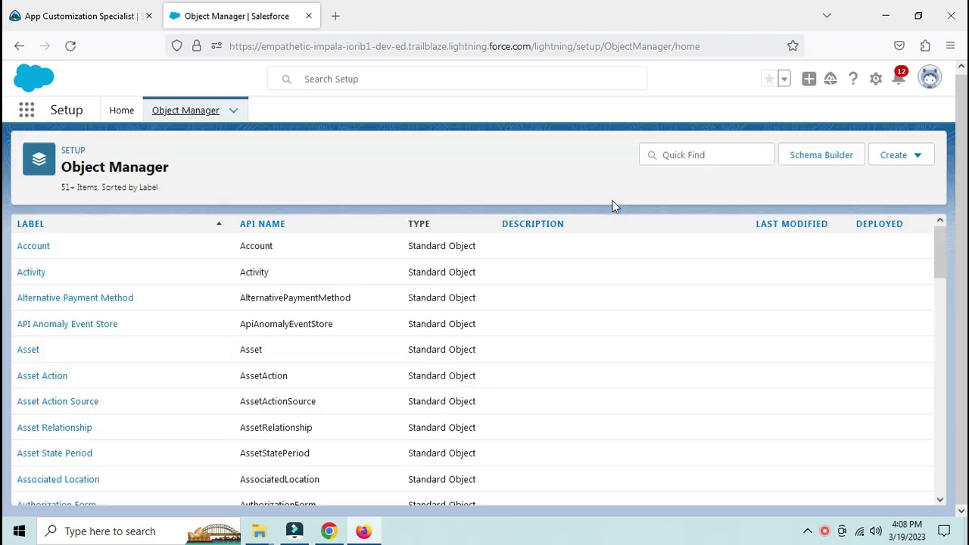
{"action": "left_click", "coordinate": [666, 161]}
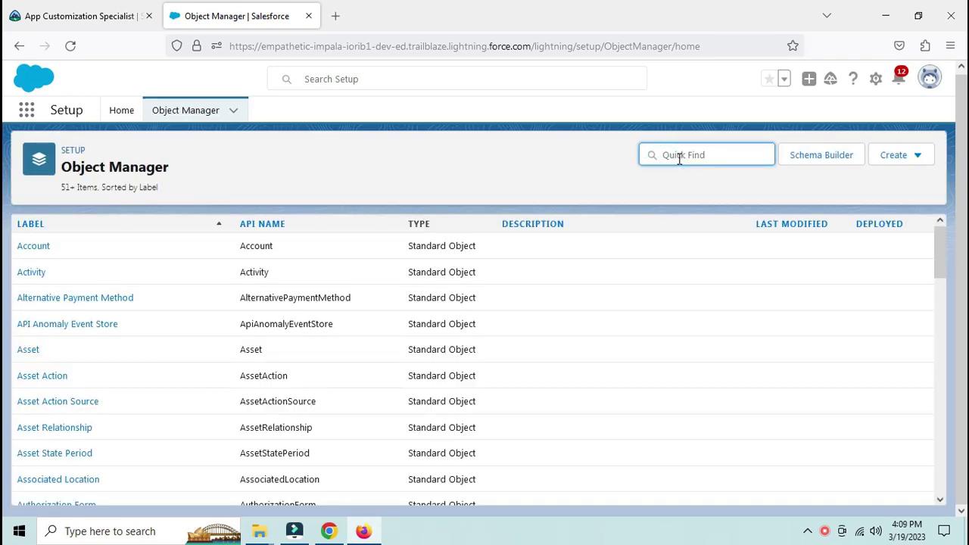
{"action": "type", "text": "volu"}
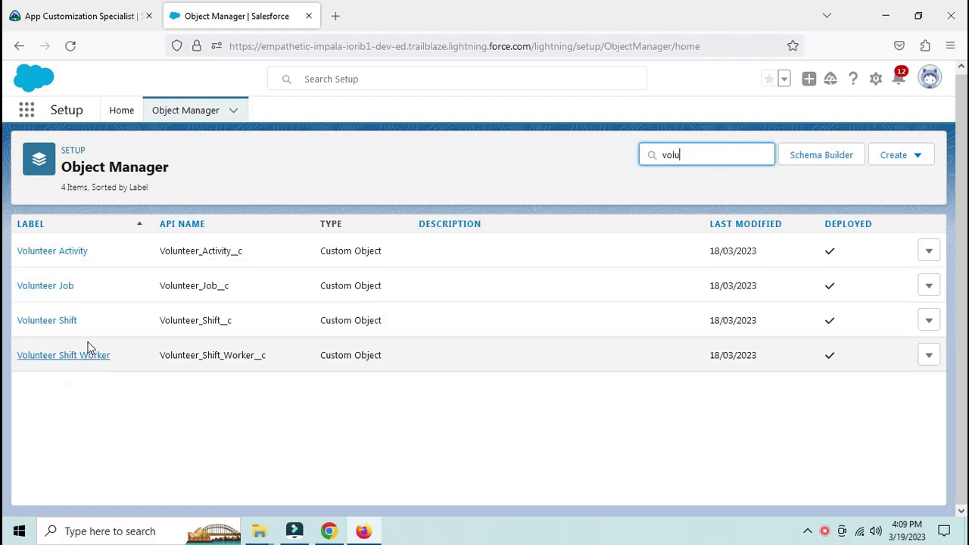
{"action": "left_click", "coordinate": [68, 326]}
{"action": "left_click", "coordinate": [109, 9]}
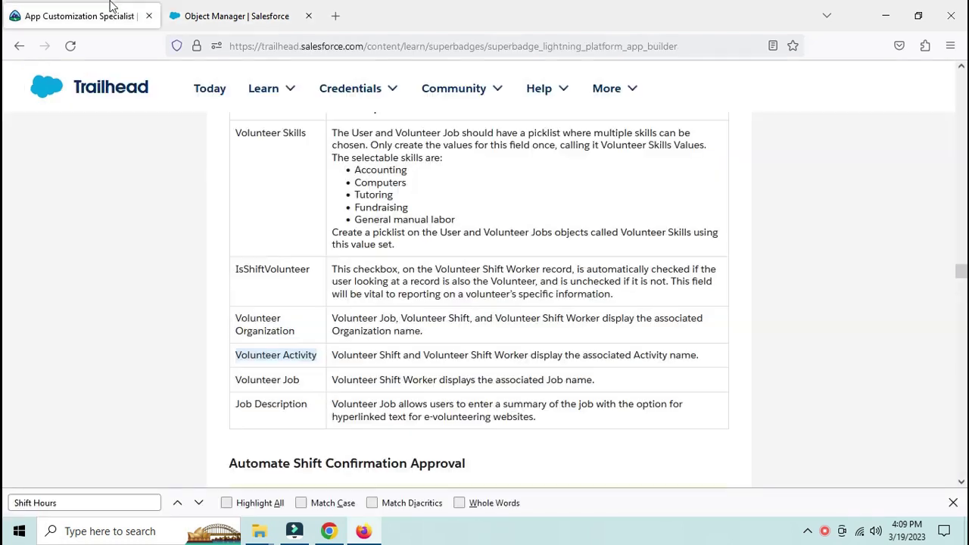
{"action": "left_click", "coordinate": [225, 10]}
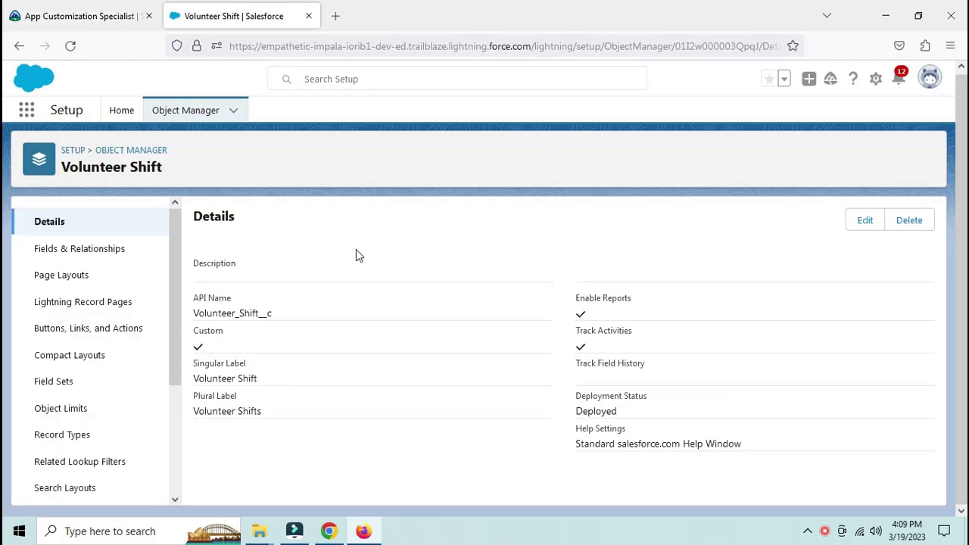
{"action": "left_click", "coordinate": [104, 252]}
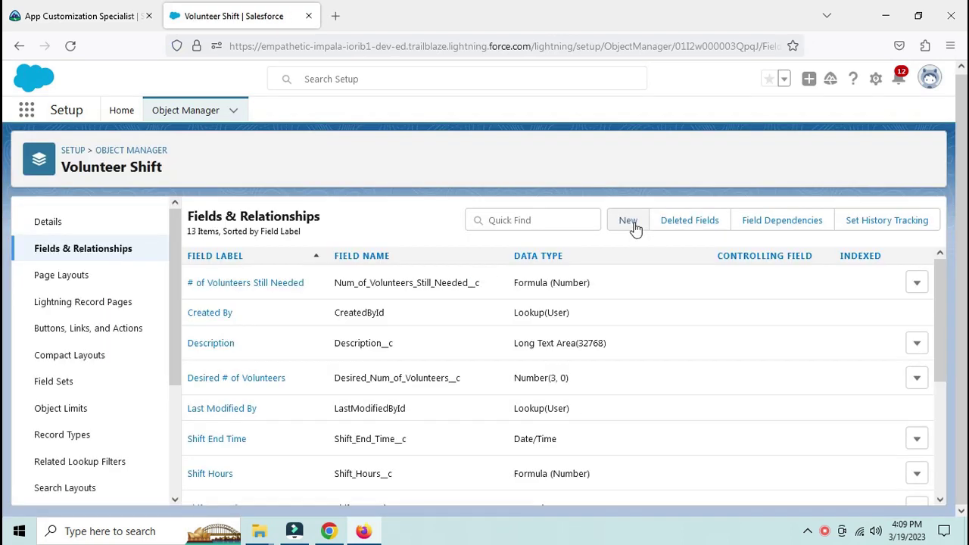
Start a new custom formula field on Volunteer Shift and label it Volunteer Activity, with the field name Volunteer_Activity
{"action": "left_click", "coordinate": [634, 226]}
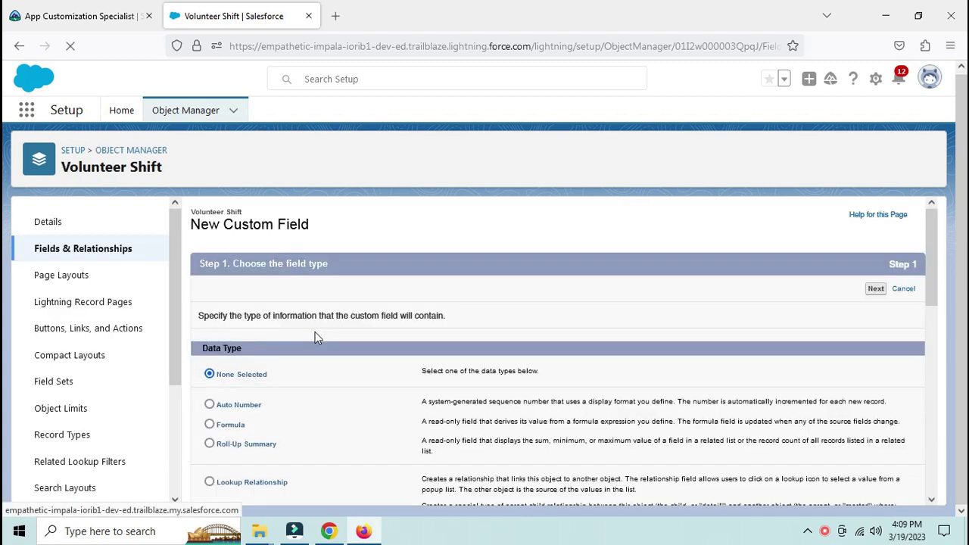
{"action": "left_click", "coordinate": [239, 429]}
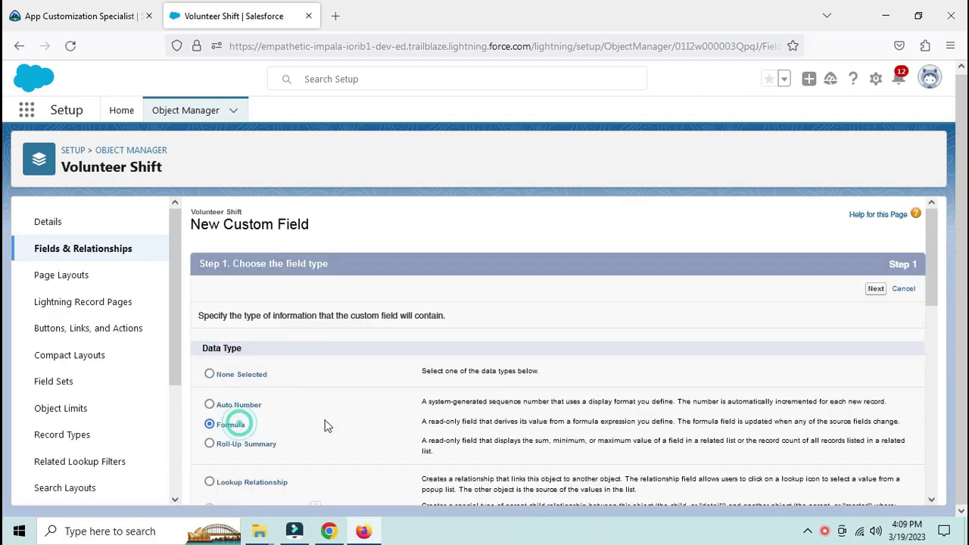
{"action": "left_click", "coordinate": [878, 292]}
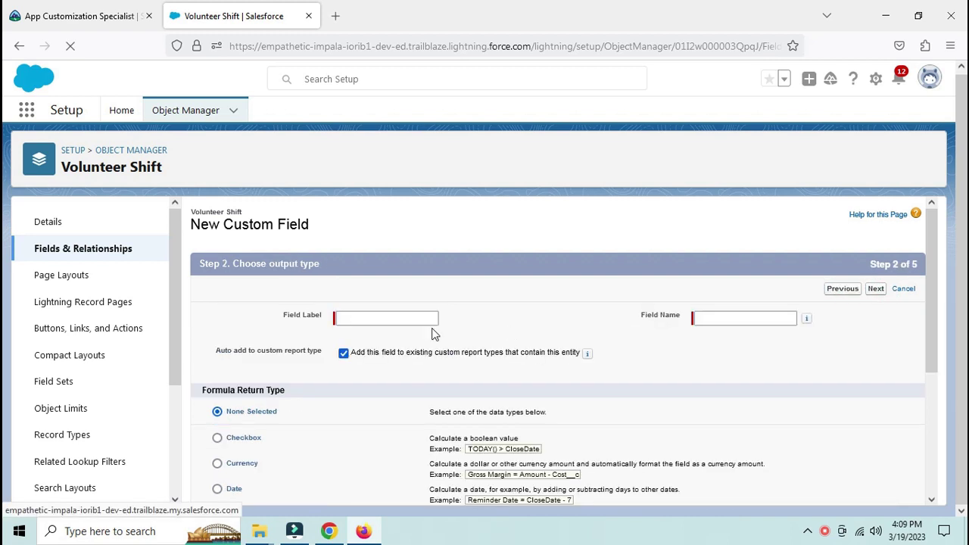
{"action": "left_click", "coordinate": [414, 319]}
{"action": "key", "text": "ctrl+v"}
{"action": "left_click", "coordinate": [506, 308]}
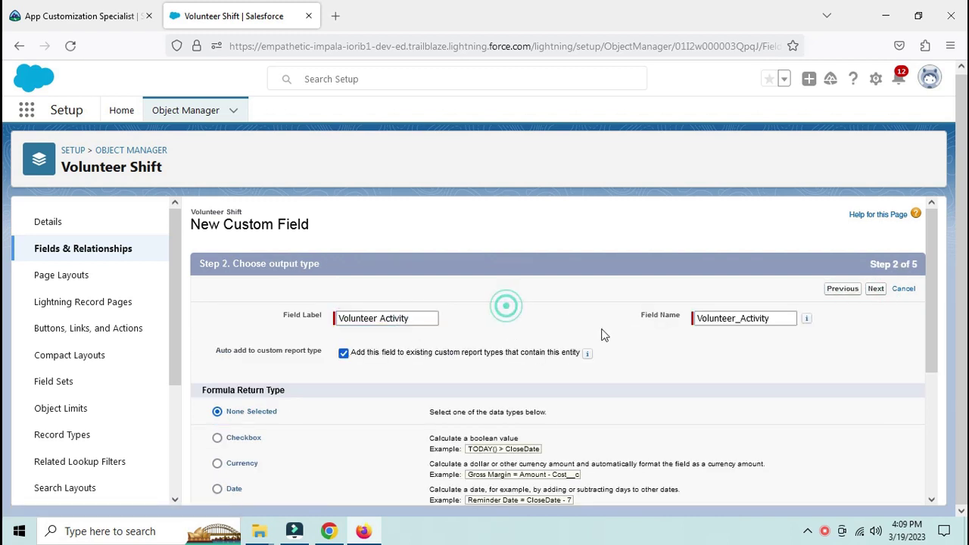
Set the Volunteer Activity formula's return type to Text and continue to the formula editor
{"action": "scroll", "coordinate": [275, 404], "scroll_direction": "down", "scroll_amount": 4}
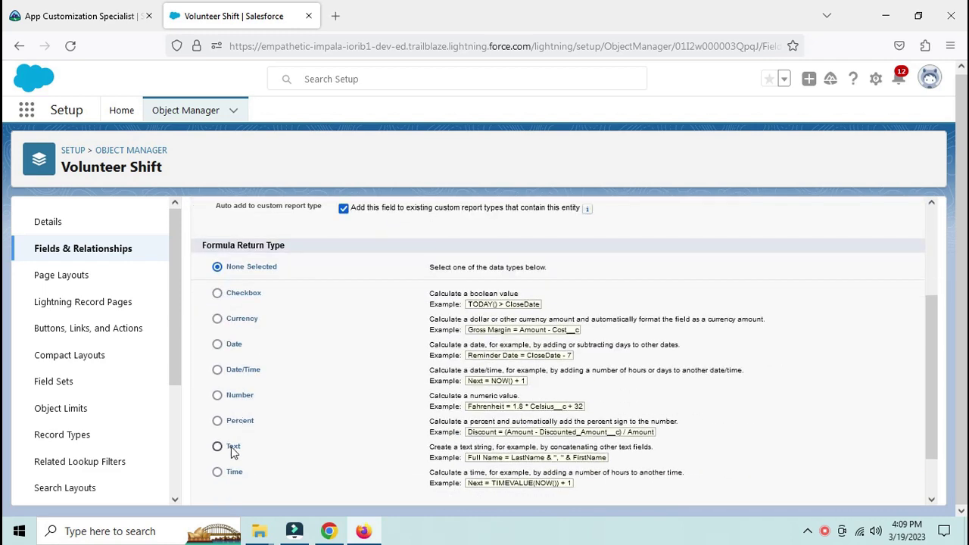
{"action": "left_click", "coordinate": [231, 446]}
{"action": "scroll", "coordinate": [857, 445], "scroll_direction": "down", "scroll_amount": 2}
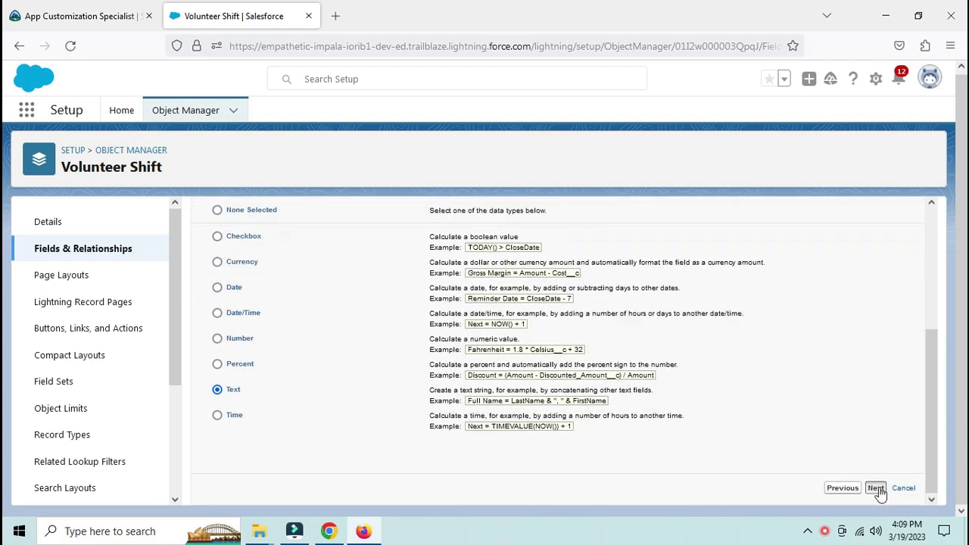
{"action": "left_click", "coordinate": [875, 489]}
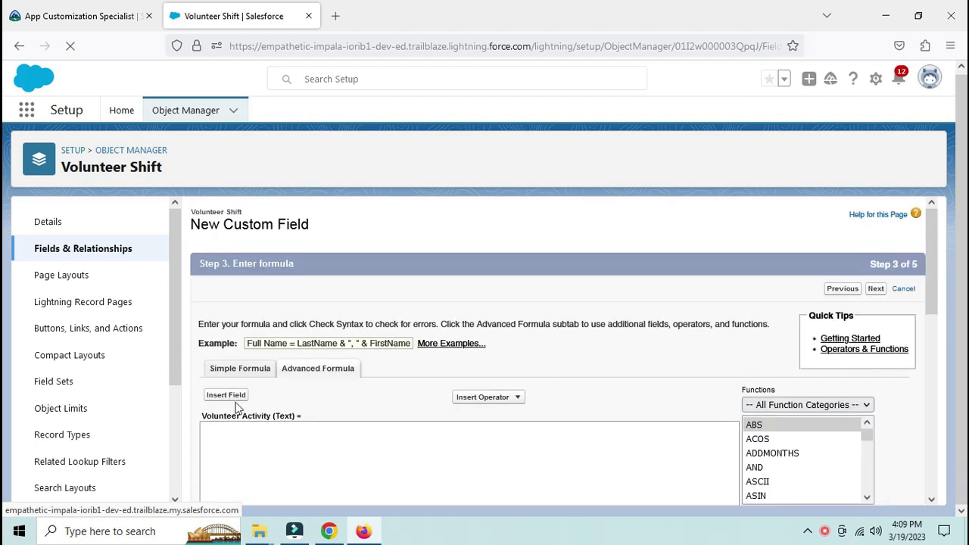
Build the Volunteer Activity formula as Volunteer_Job__r.Volunteer_Activity__r.Name from the related fields and check its syntax
{"action": "left_click", "coordinate": [226, 395]}
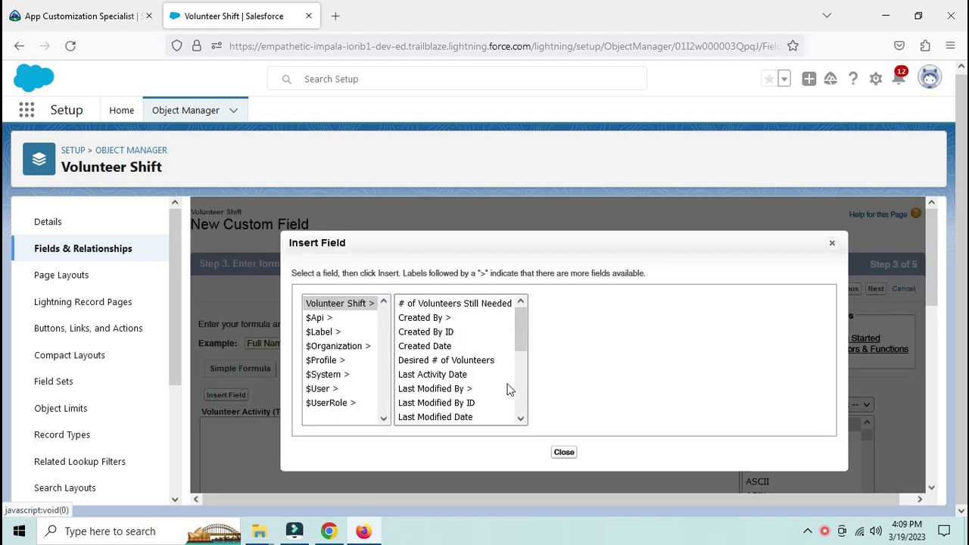
{"action": "left_click_drag", "start_coordinate": [523, 343], "coordinate": [515, 385]}
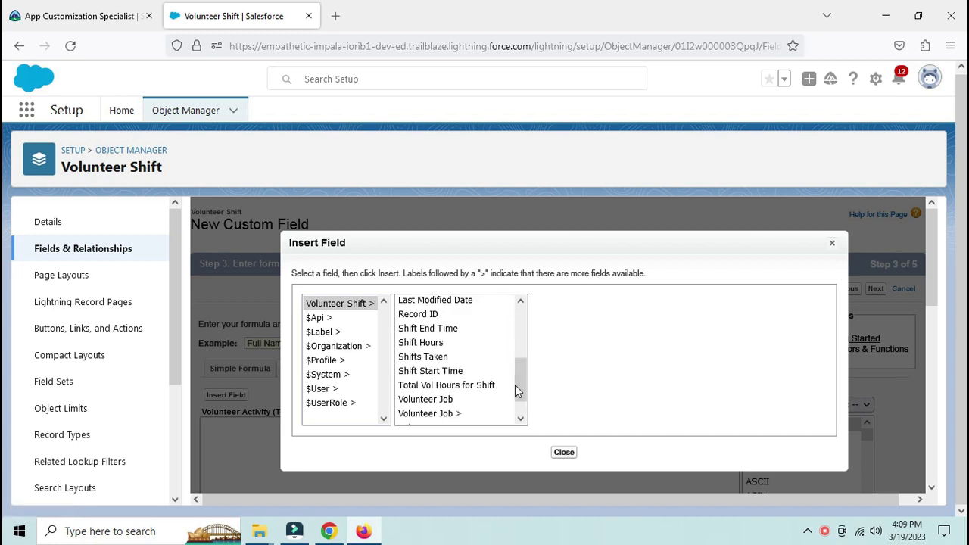
{"action": "left_click", "coordinate": [457, 413]}
{"action": "scroll", "coordinate": [636, 387], "scroll_direction": "down", "scroll_amount": 5}
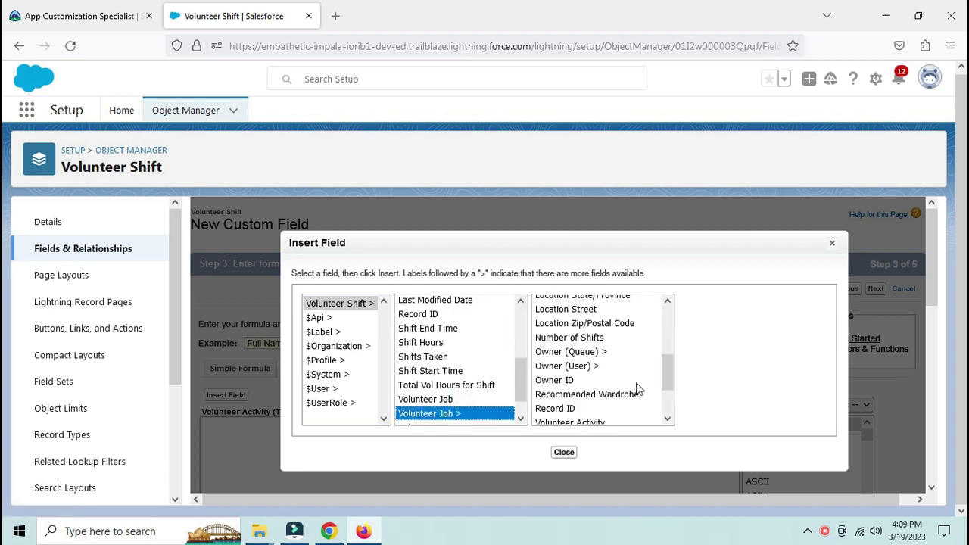
{"action": "left_click", "coordinate": [605, 374]}
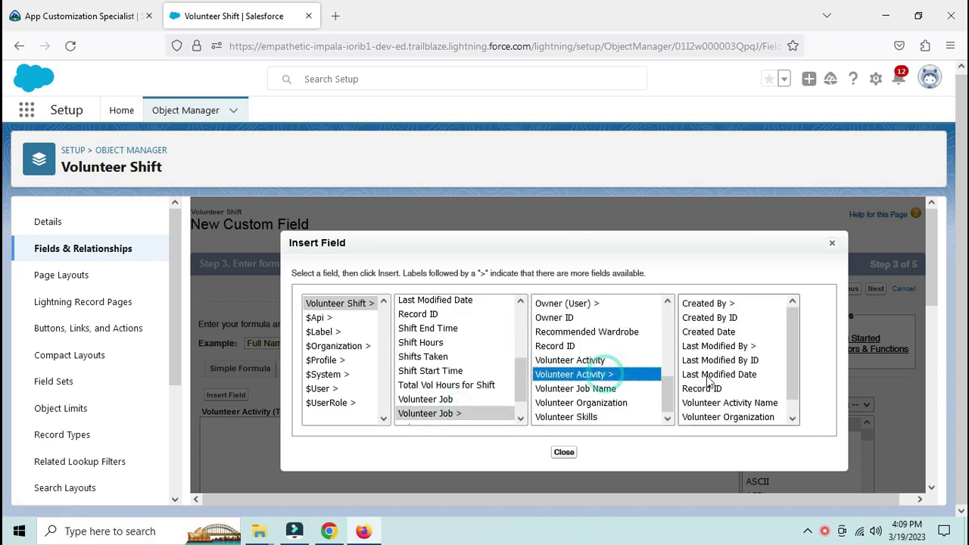
{"action": "scroll", "coordinate": [765, 375], "scroll_direction": "down", "scroll_amount": 3}
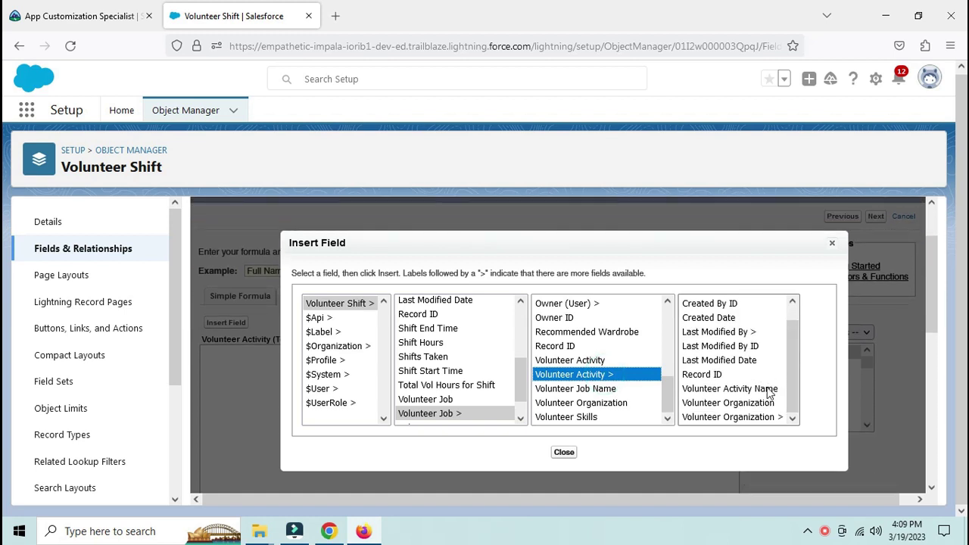
{"action": "left_click", "coordinate": [767, 388]}
{"action": "left_click", "coordinate": [714, 388]}
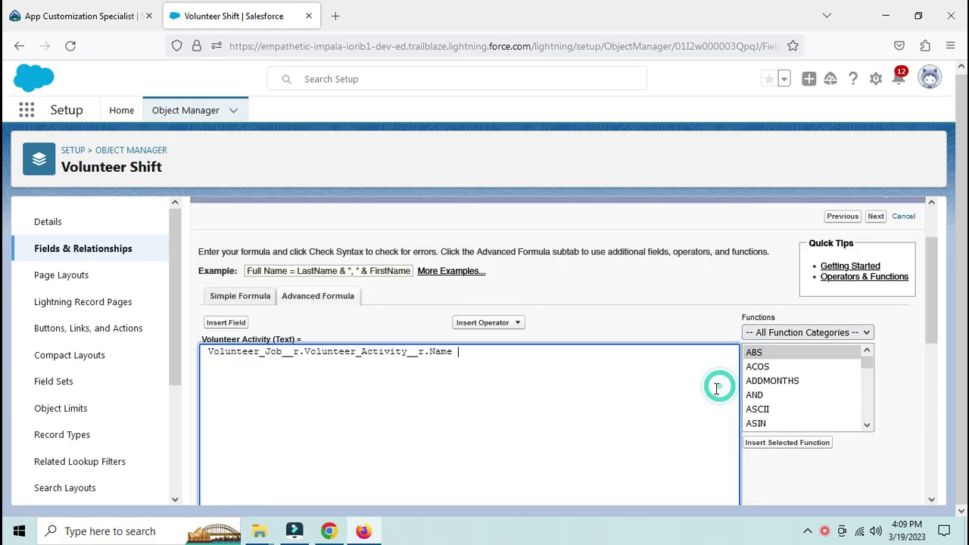
{"action": "scroll", "coordinate": [376, 411], "scroll_direction": "down", "scroll_amount": 3}
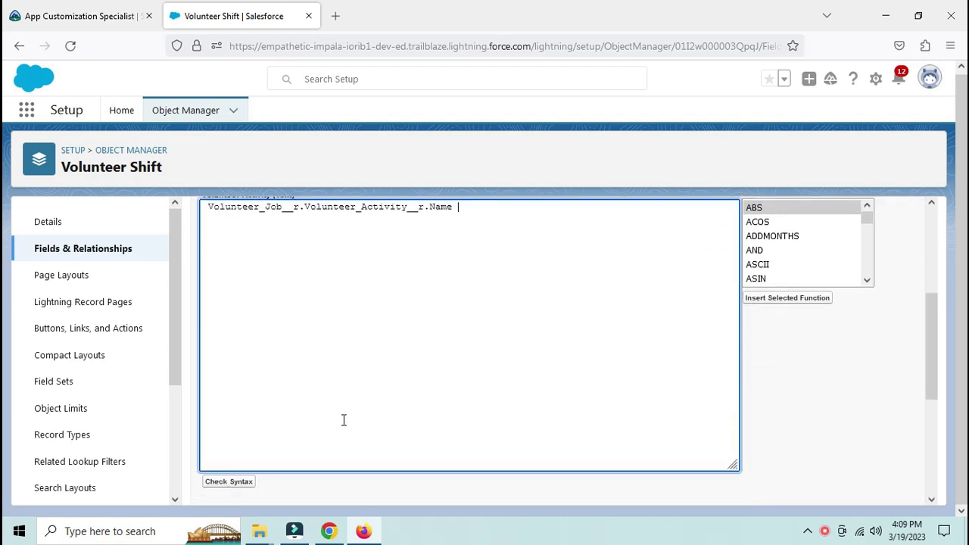
{"action": "left_click", "coordinate": [233, 481]}
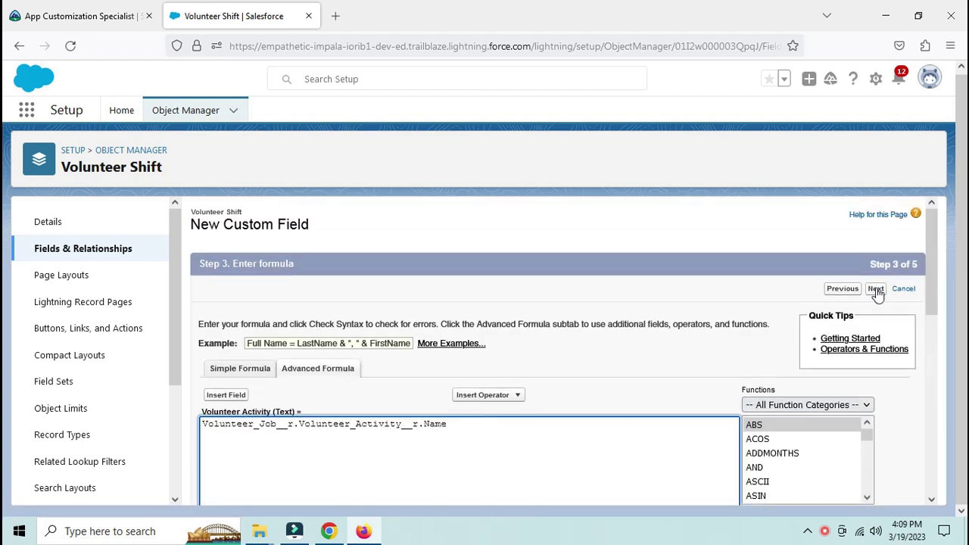
Accept the default field-level security and page layouts, and save the Volunteer Activity field on Volunteer Shift
{"action": "left_click", "coordinate": [876, 291]}
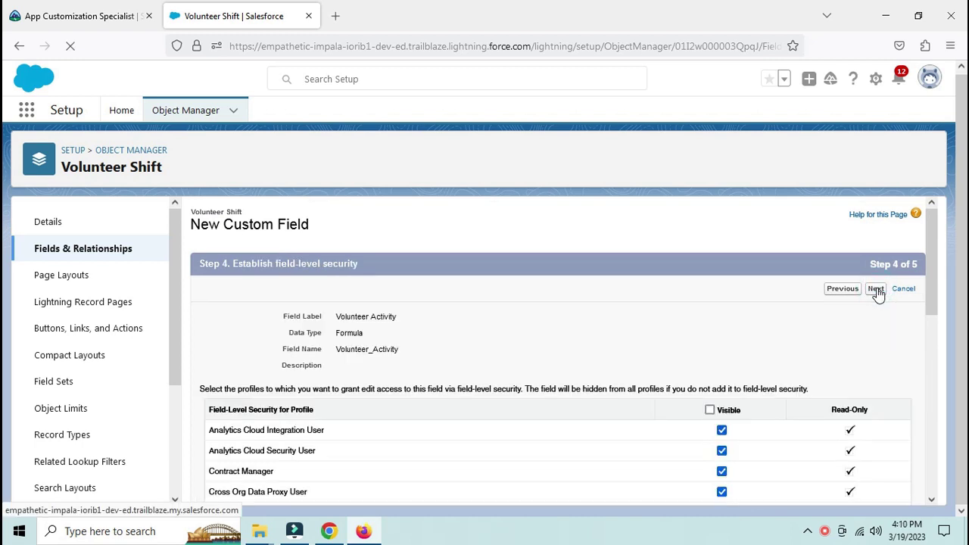
{"action": "left_click", "coordinate": [876, 290]}
{"action": "left_click", "coordinate": [877, 292]}
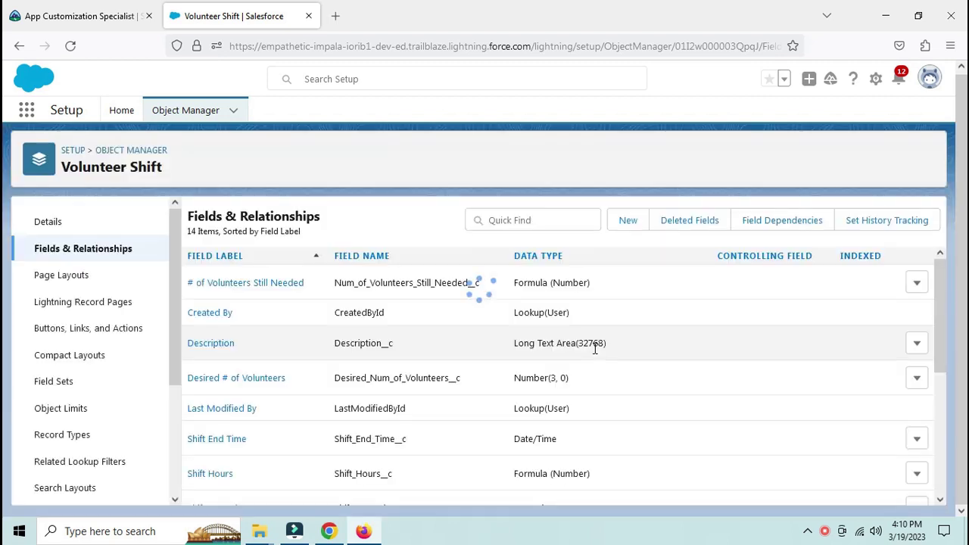
Recheck the Volunteer Activity requirement on Trailhead, search Object Manager for "volu", and open the fields and relationships of Volunteer Shift Worker
{"action": "key", "text": "ctrl+Tab"}
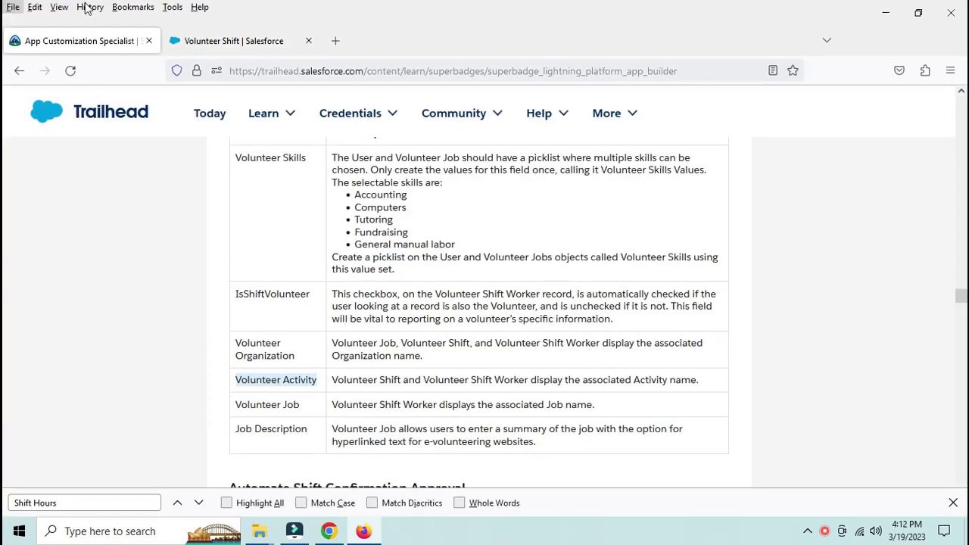
{"action": "left_click", "coordinate": [250, 39]}
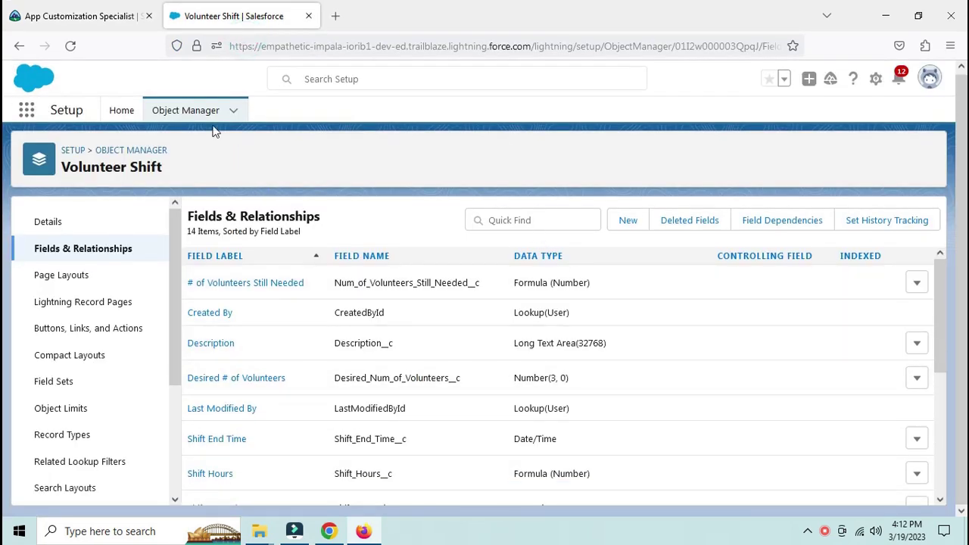
{"action": "left_click", "coordinate": [195, 112]}
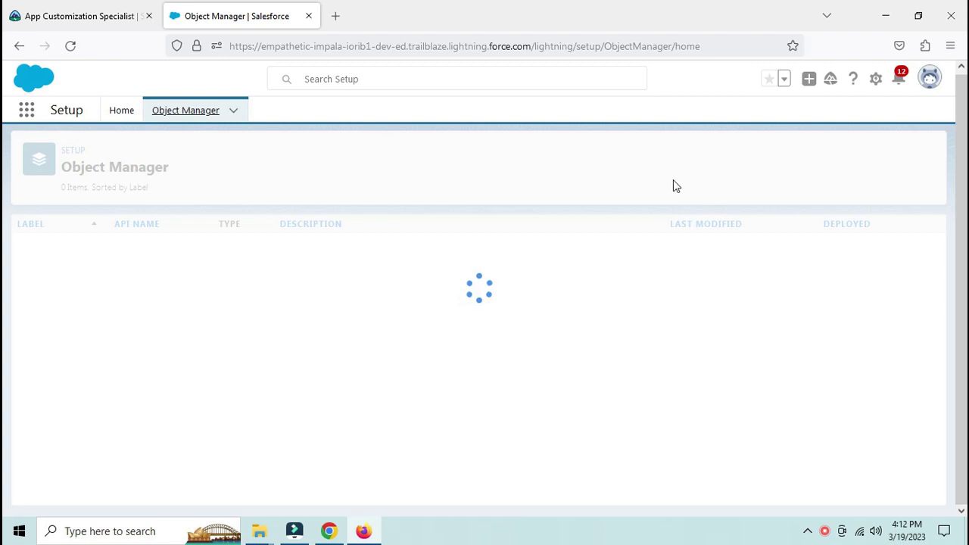
{"action": "left_click", "coordinate": [692, 154]}
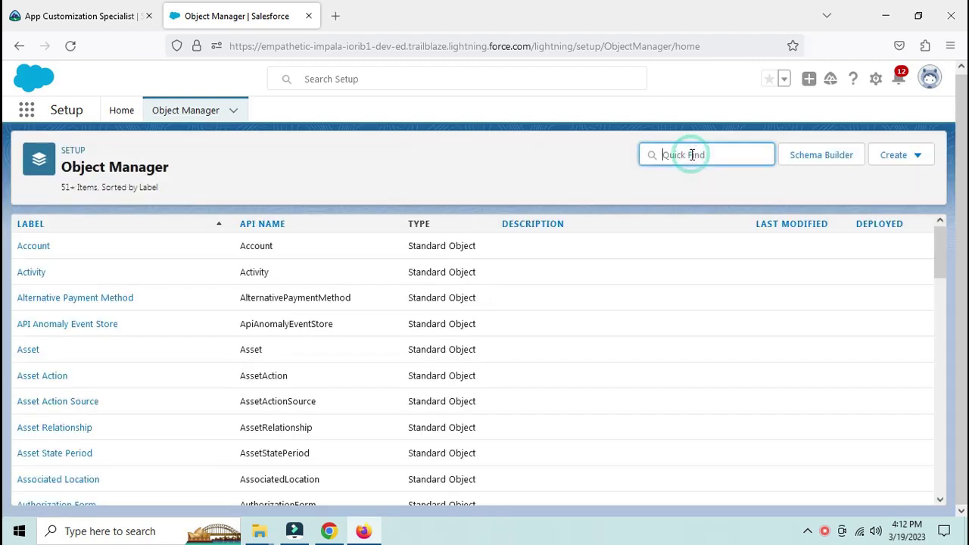
{"action": "type", "text": "volu"}
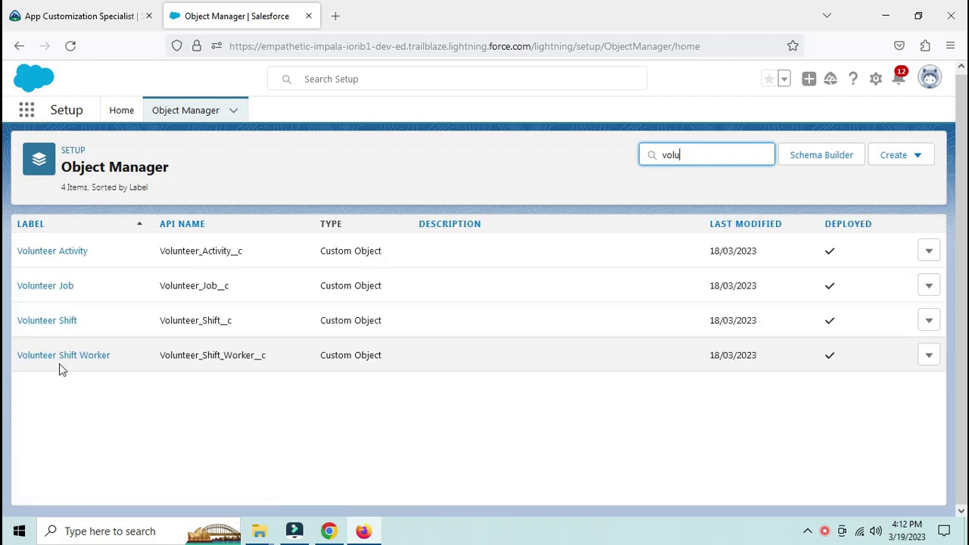
{"action": "left_click", "coordinate": [72, 360]}
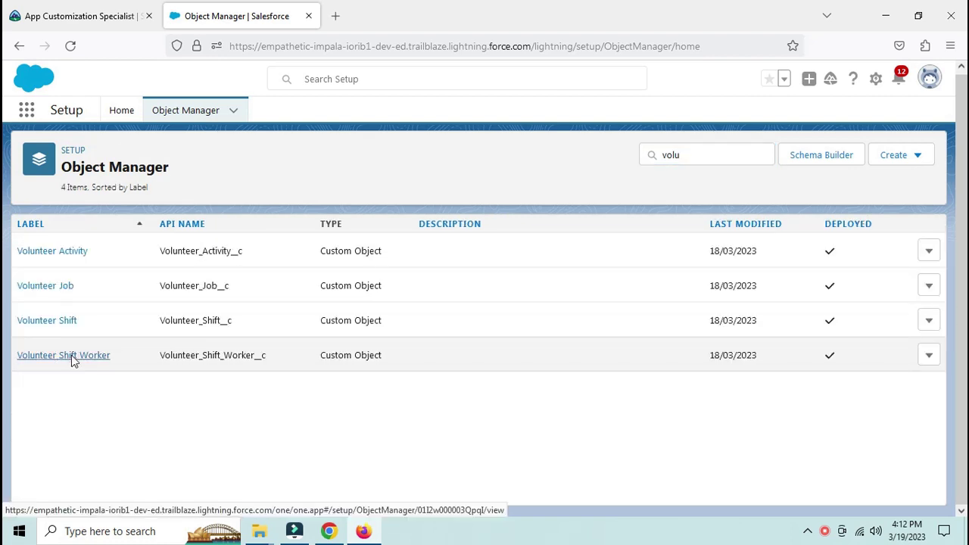
{"action": "left_click", "coordinate": [101, 248]}
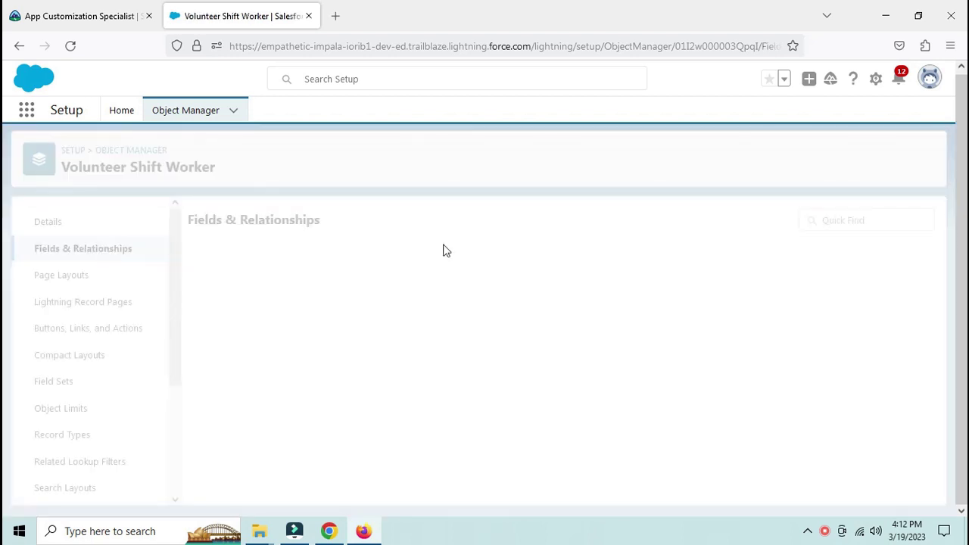
Start a new custom formula field on Volunteer Shift Worker and label it Volunteer Activity, with the field name Volunteer_Activity
{"action": "left_click", "coordinate": [628, 224]}
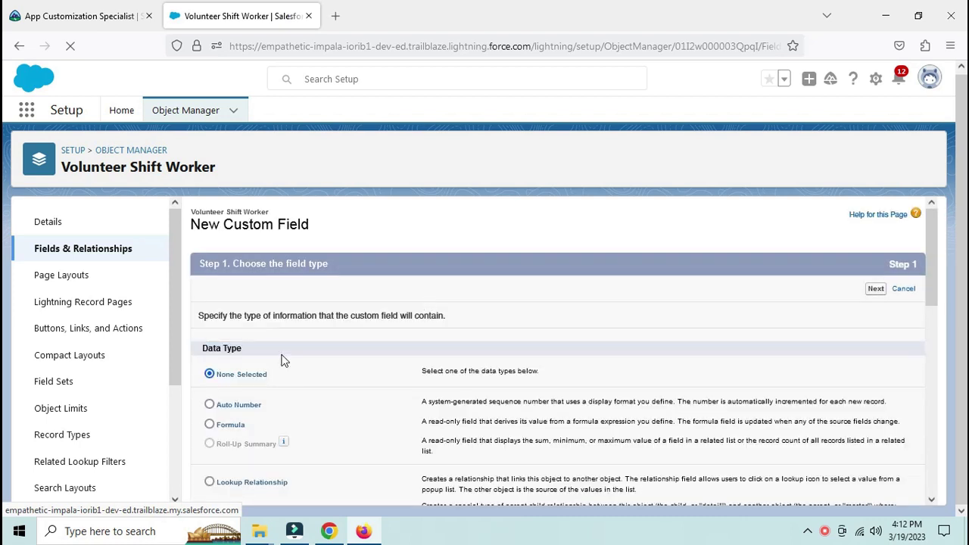
{"action": "left_click", "coordinate": [220, 424]}
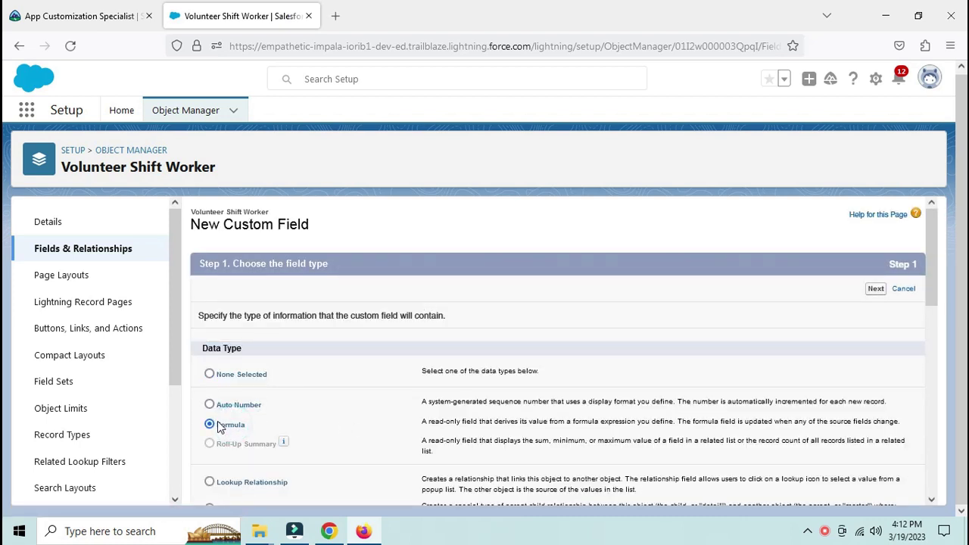
{"action": "left_click", "coordinate": [872, 290]}
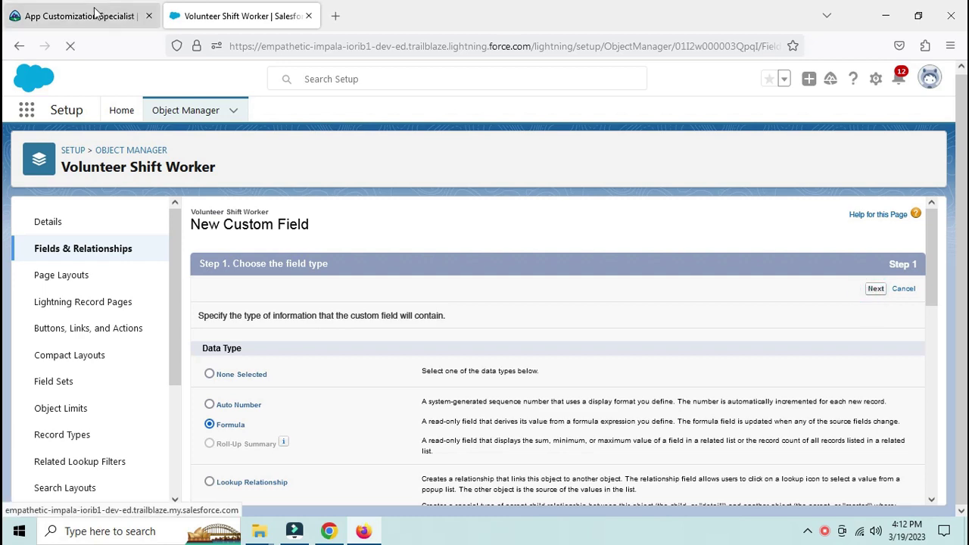
{"action": "left_click", "coordinate": [99, 15]}
{"action": "left_click", "coordinate": [244, 9]}
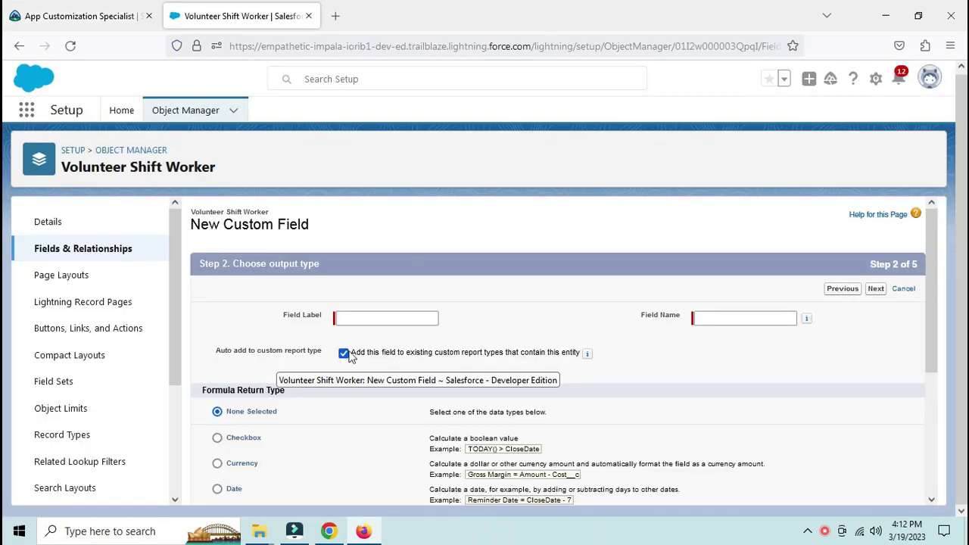
{"action": "left_click", "coordinate": [371, 317]}
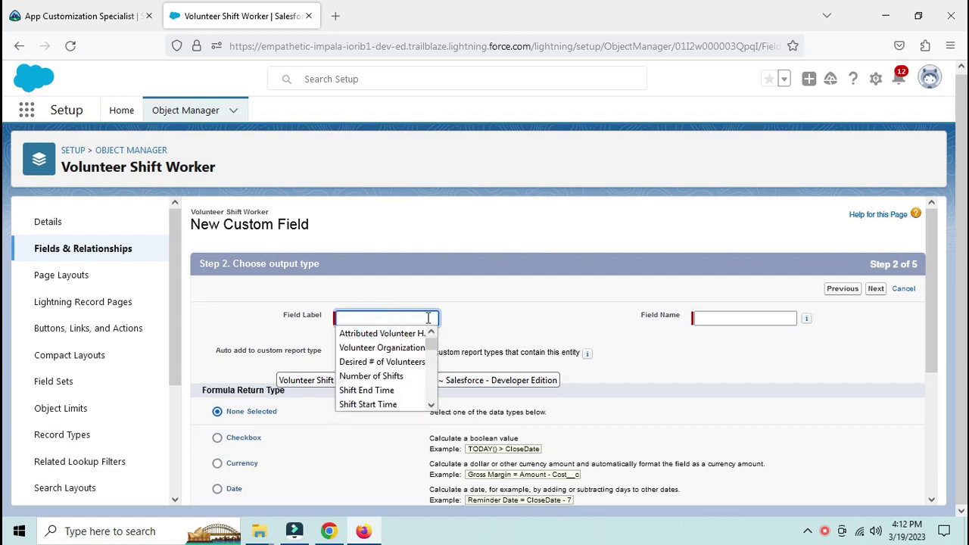
{"action": "type", "text": "Volunteer Activity"}
{"action": "left_click", "coordinate": [493, 317]}
Set the return type of Volunteer Shift Worker's Volunteer Activity formula to Text and continue to the formula editor
{"action": "scroll", "coordinate": [252, 390], "scroll_direction": "down", "scroll_amount": 2}
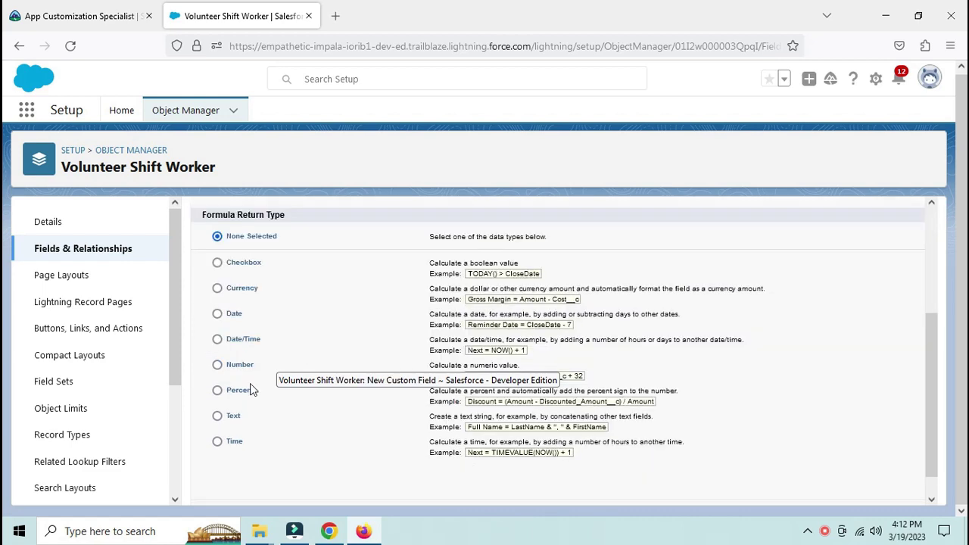
{"action": "left_click", "coordinate": [219, 390]}
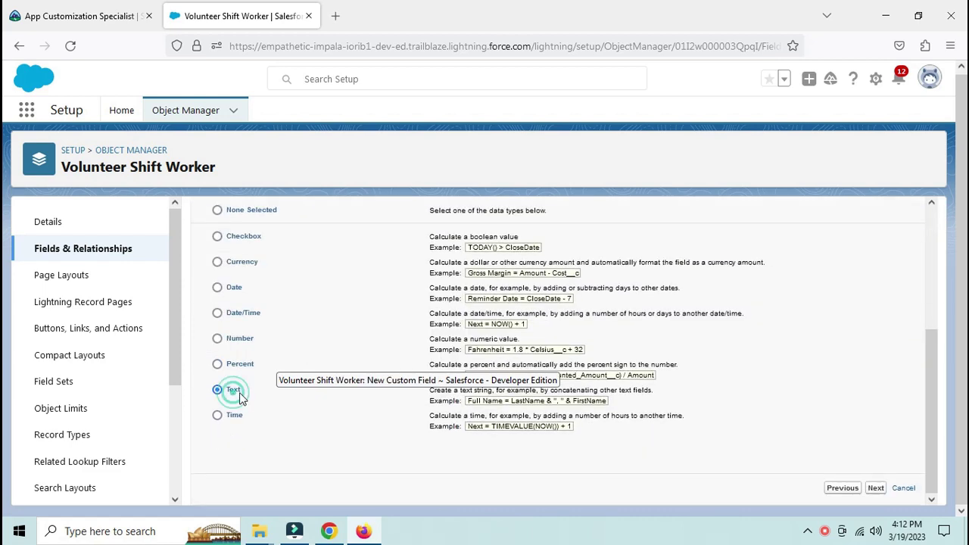
{"action": "left_click", "coordinate": [874, 488]}
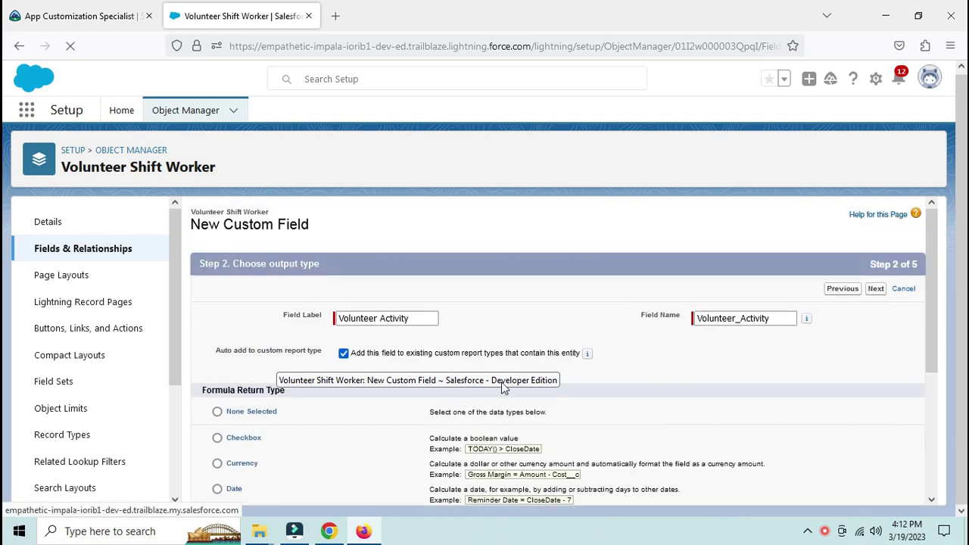
{"action": "left_click", "coordinate": [876, 290]}
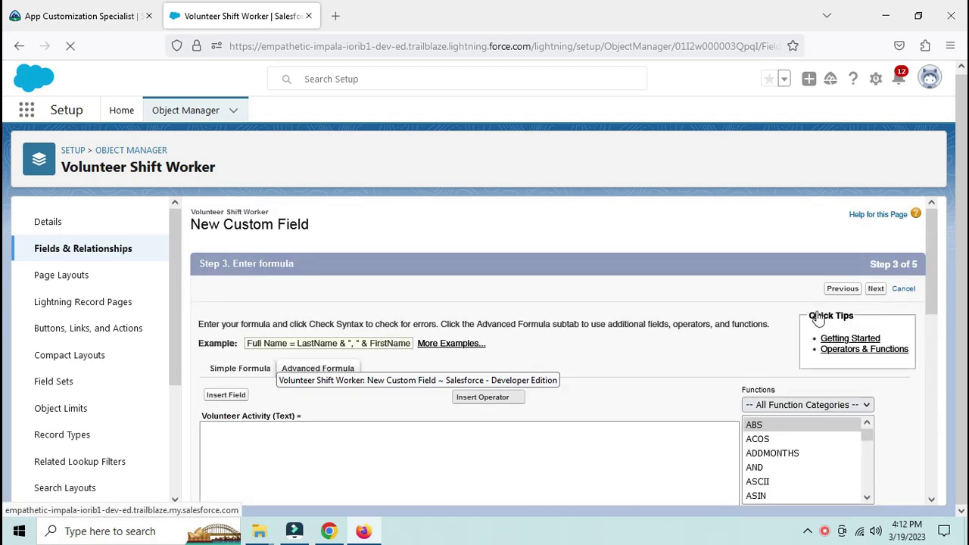
Insert the related Volunteer Shift field Volunteer_Shift__r.Volunteer_Activity__c as the Volunteer Activity formula
{"action": "left_click", "coordinate": [231, 395]}
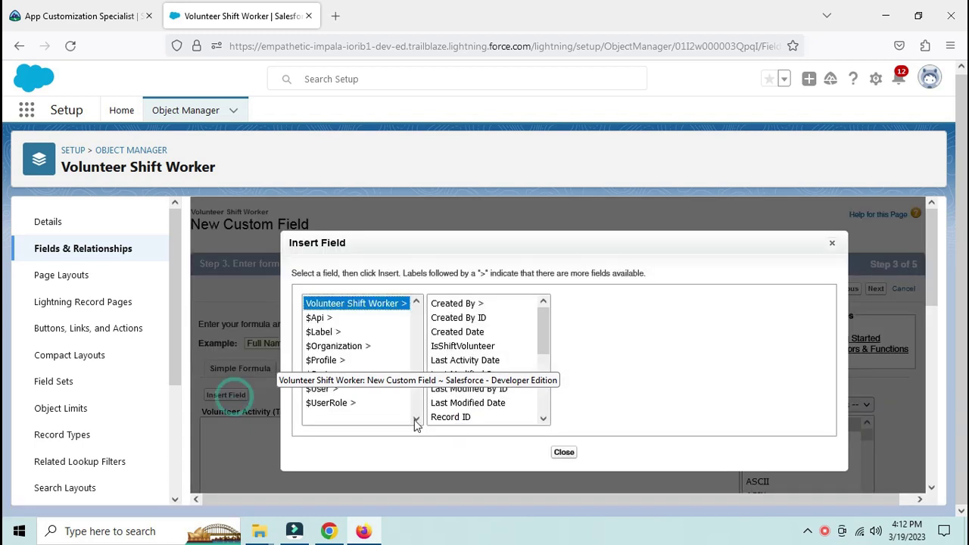
{"action": "scroll", "coordinate": [522, 401], "scroll_direction": "down", "scroll_amount": 5}
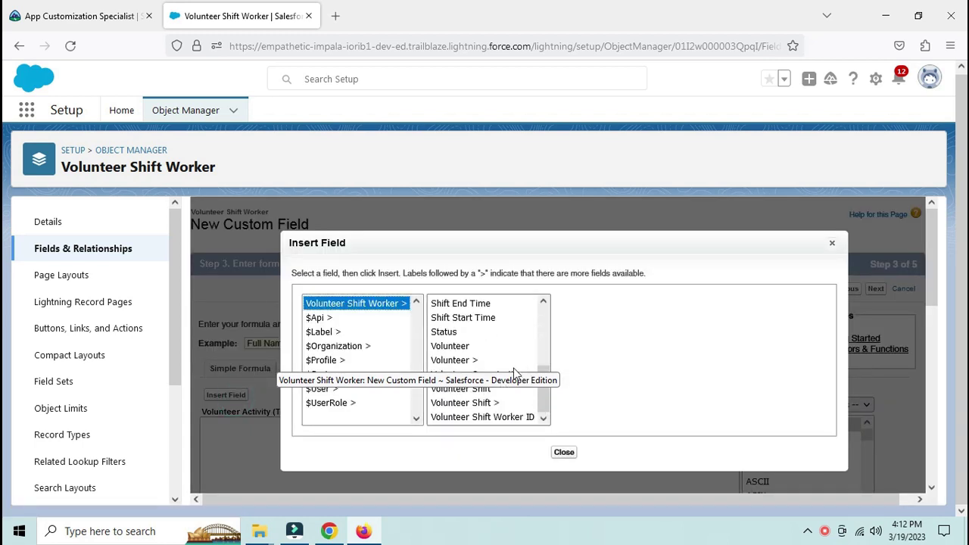
{"action": "left_click", "coordinate": [488, 408]}
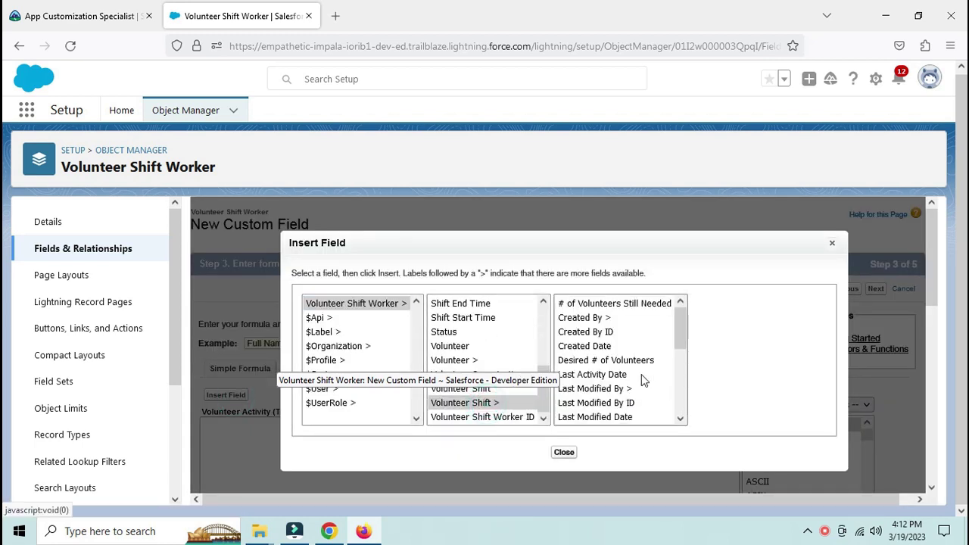
{"action": "scroll", "coordinate": [641, 375], "scroll_direction": "down", "scroll_amount": 5}
{"action": "left_click", "coordinate": [611, 361]}
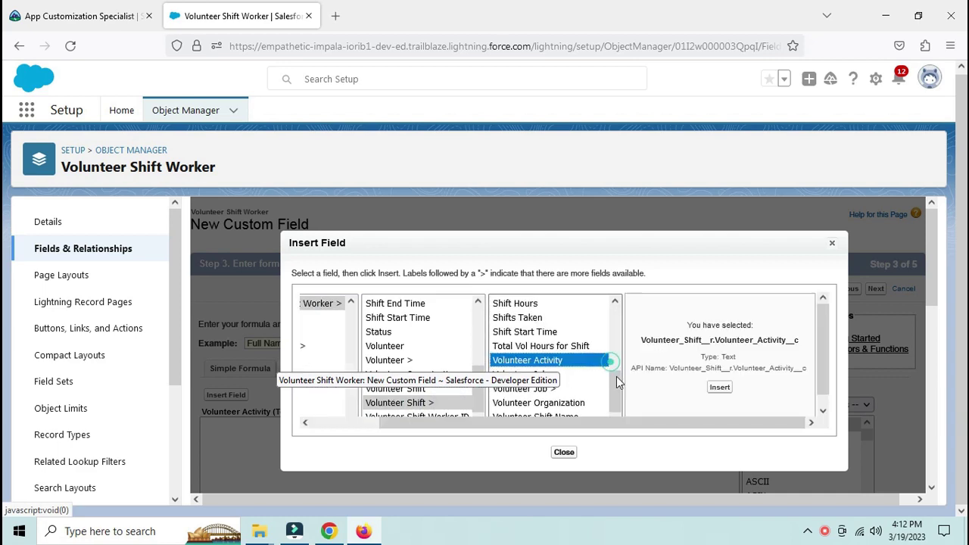
{"action": "left_click", "coordinate": [720, 387]}
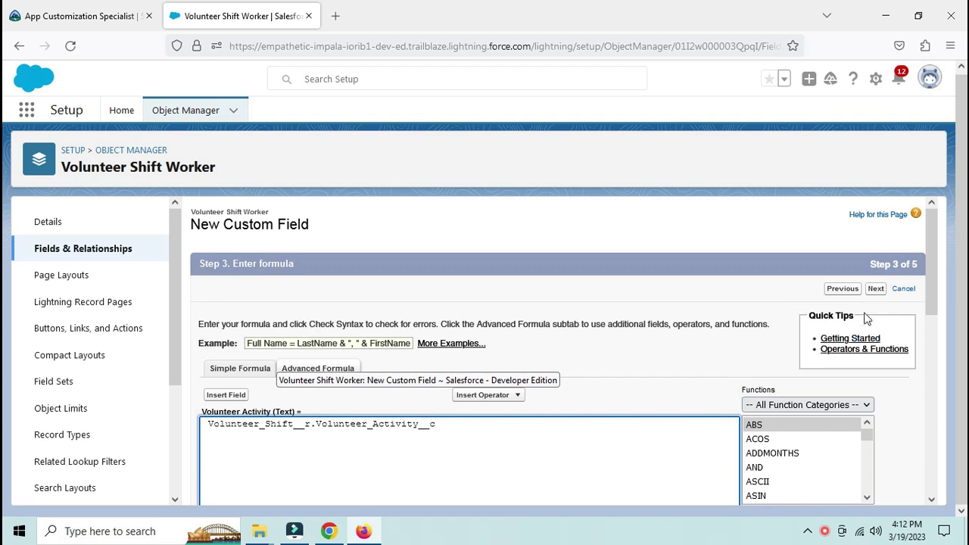
Keep the default field-level security and the Volunteer Shift Worker Layout, and save the Volunteer Activity field on Volunteer Shift Worker
{"action": "left_click", "coordinate": [875, 290]}
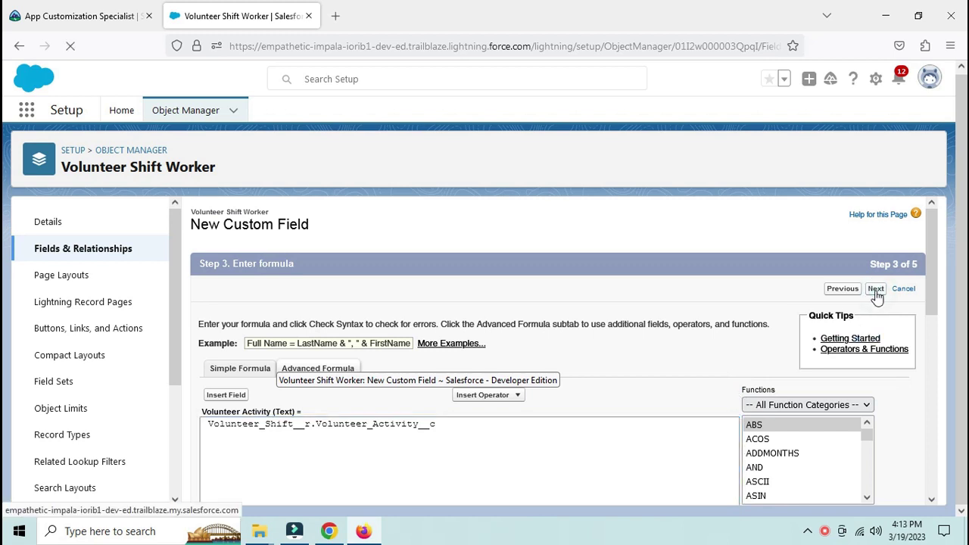
{"action": "left_click", "coordinate": [875, 289]}
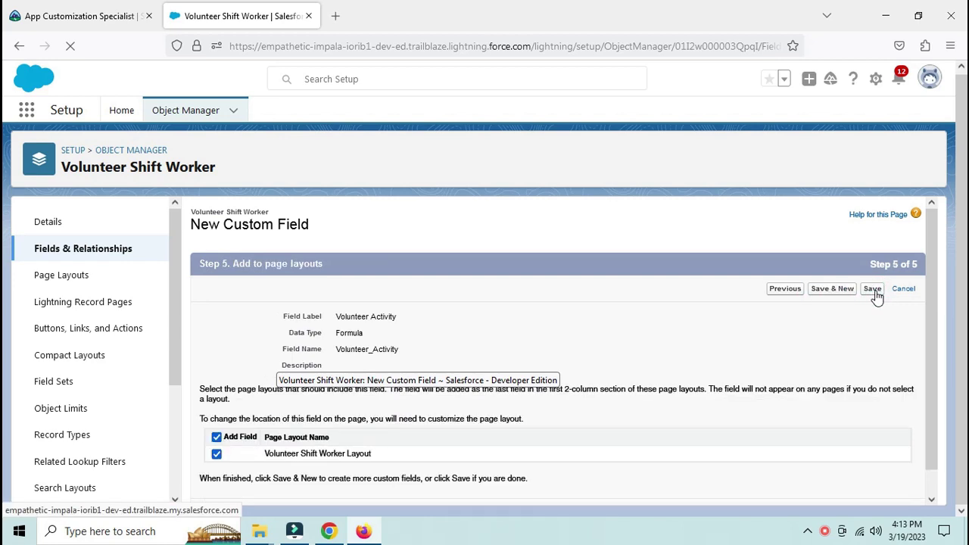
{"action": "left_click", "coordinate": [872, 289]}
Check the Volunteer Job field requirement in the custom fields table on the Trailhead superbadge page, and return to Salesforce Setup
{"action": "left_click", "coordinate": [94, 16]}
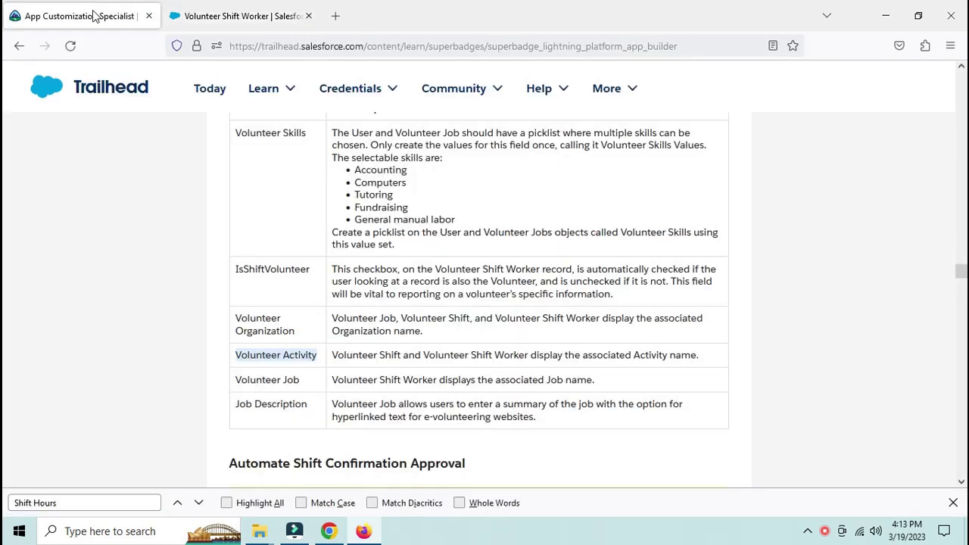
{"action": "left_click", "coordinate": [504, 353]}
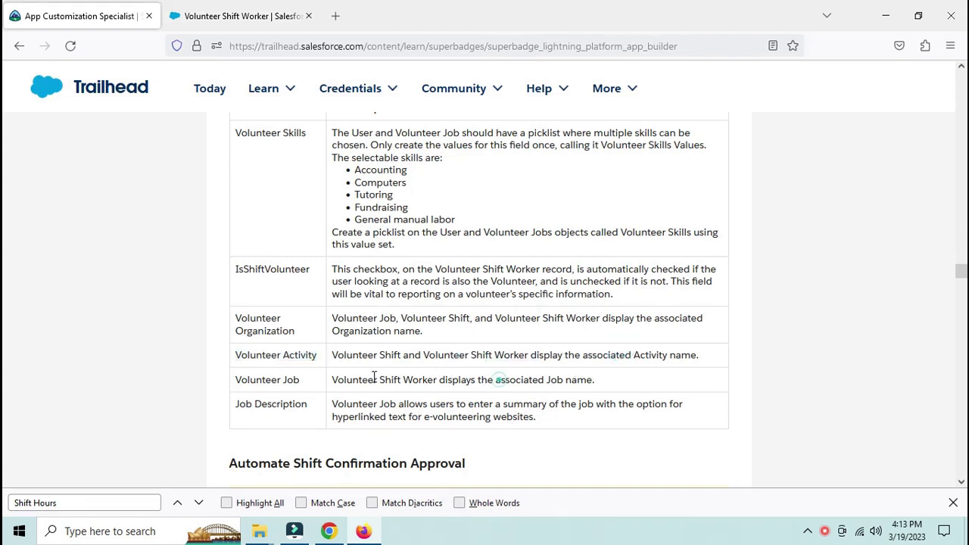
{"action": "left_click", "coordinate": [255, 16]}
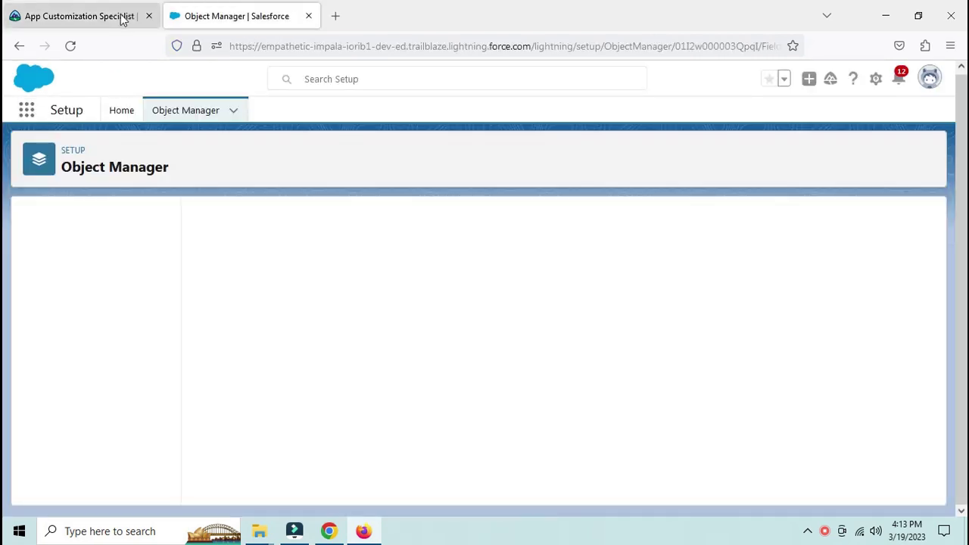
{"action": "left_click", "coordinate": [124, 19]}
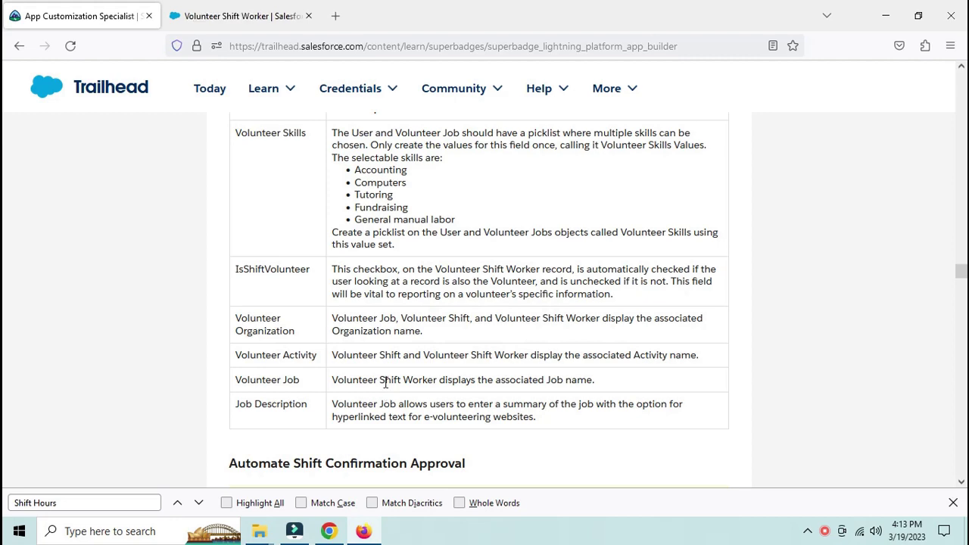
{"action": "left_click", "coordinate": [243, 16]}
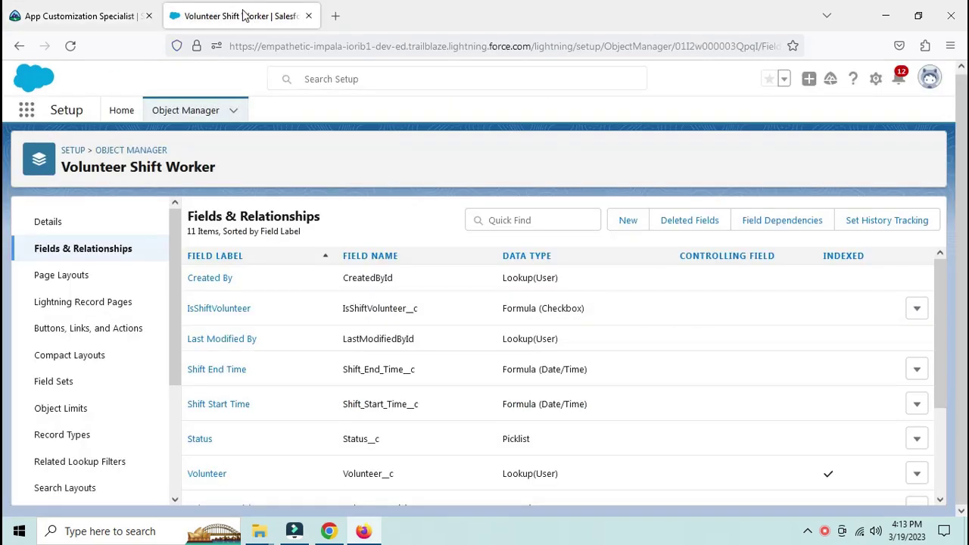
{"action": "left_click", "coordinate": [206, 114]}
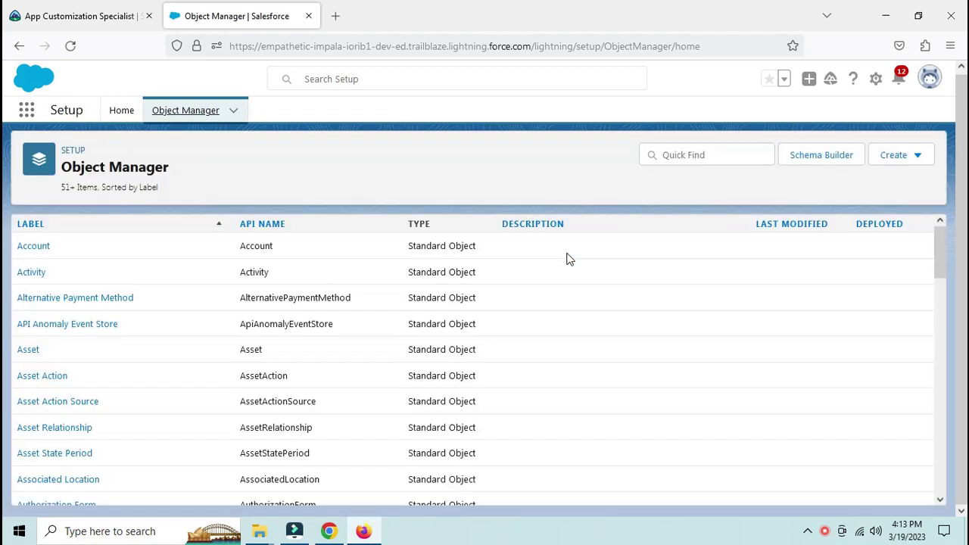
{"action": "left_click", "coordinate": [727, 156]}
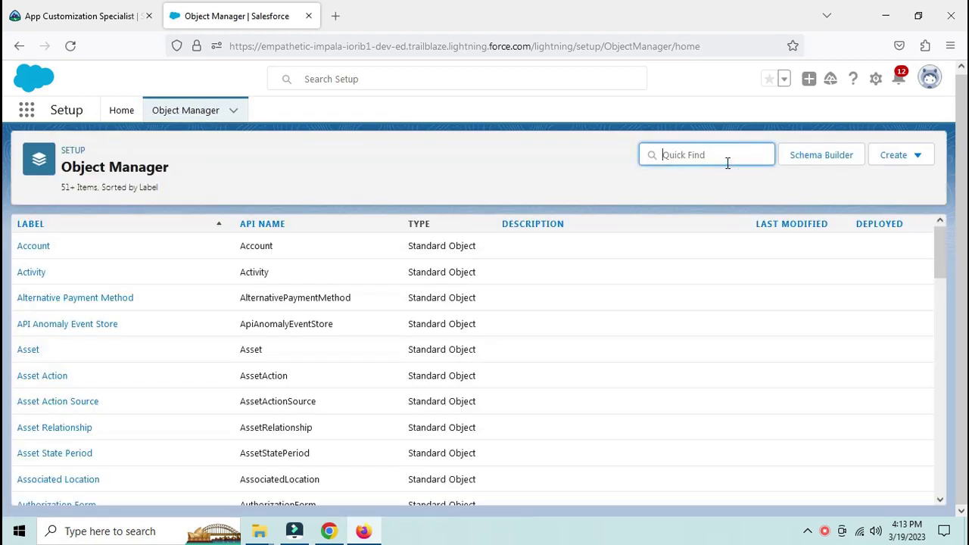
{"action": "type", "text": "vol"}
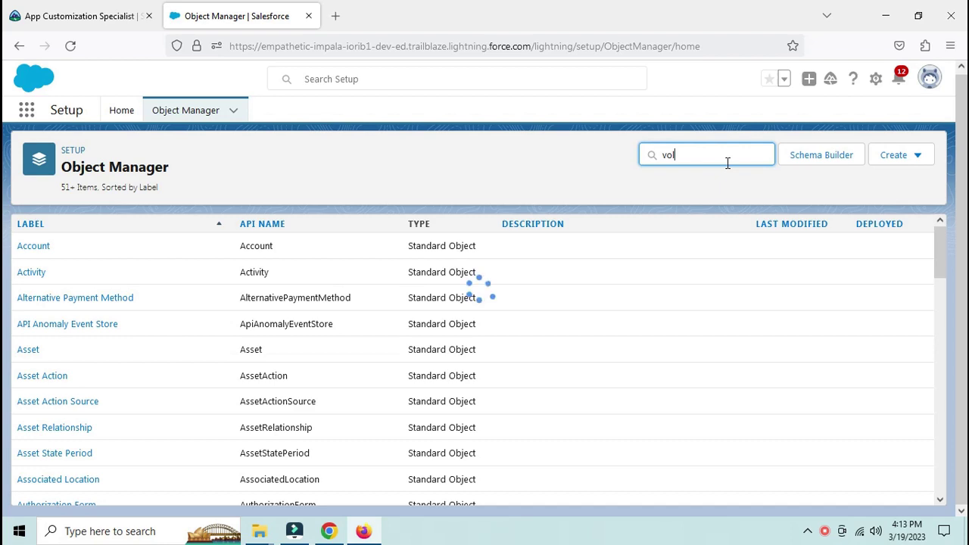
{"action": "type", "text": "u"}
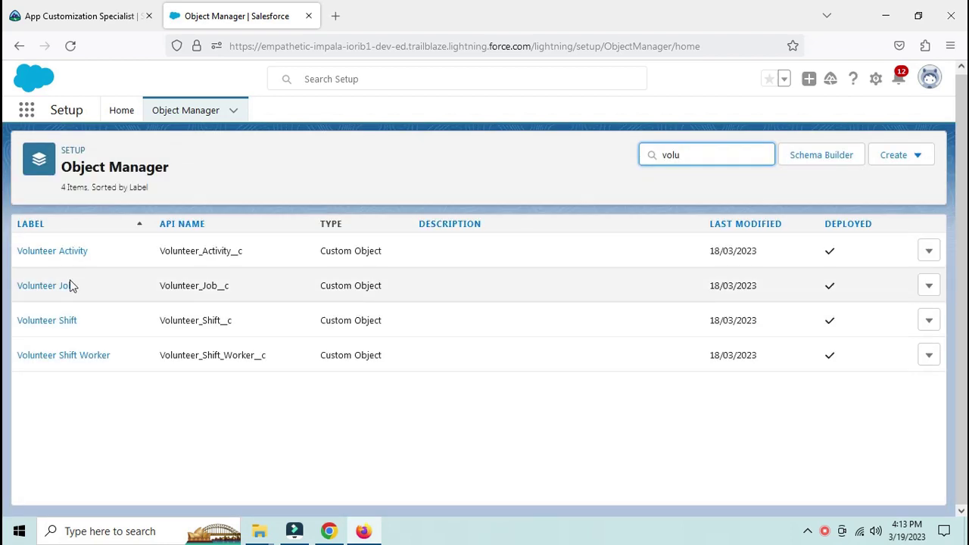
{"action": "left_click", "coordinate": [66, 288]}
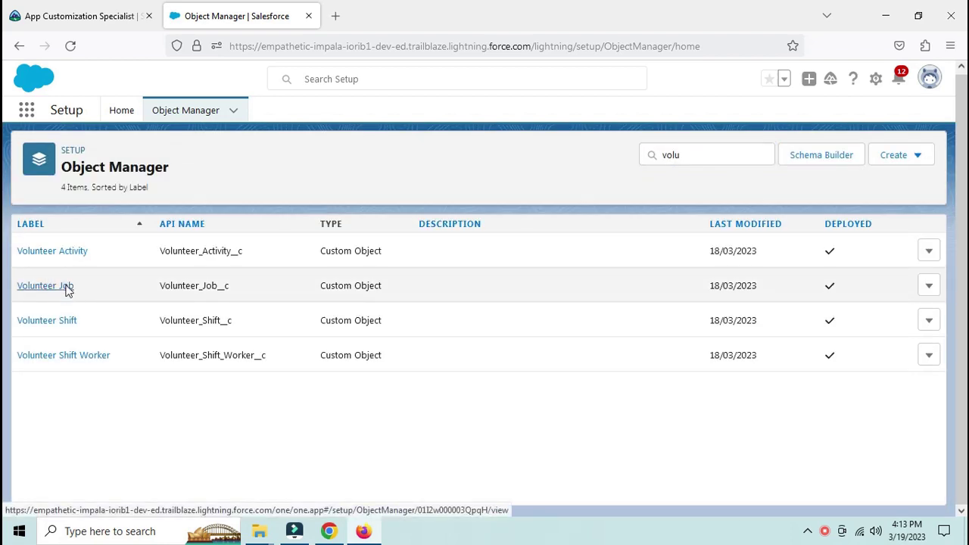
{"action": "key", "text": "alt+Left"}
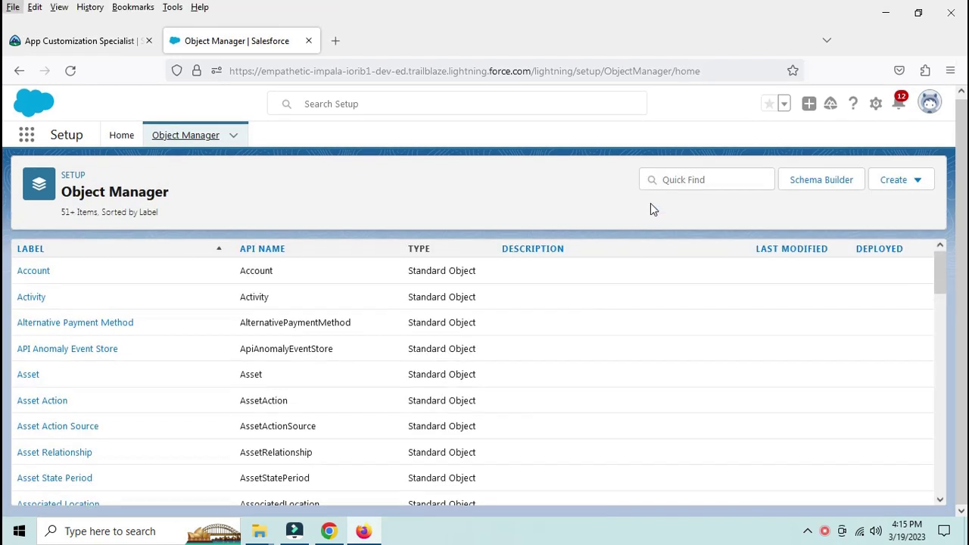
Find the Volunteer Shift Worker object by filtering the object list for "volu" and open its fields and relationships
{"action": "left_click", "coordinate": [741, 176]}
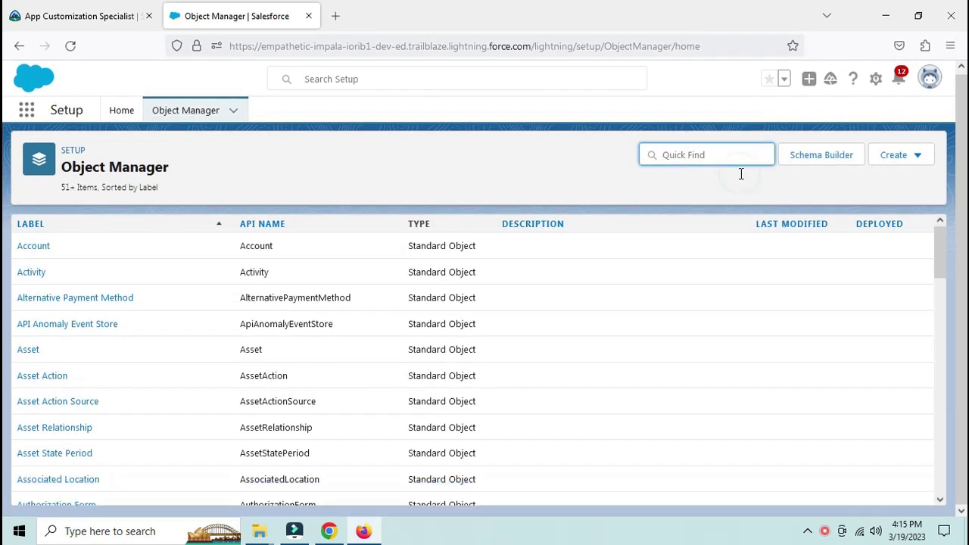
{"action": "type", "text": "volu"}
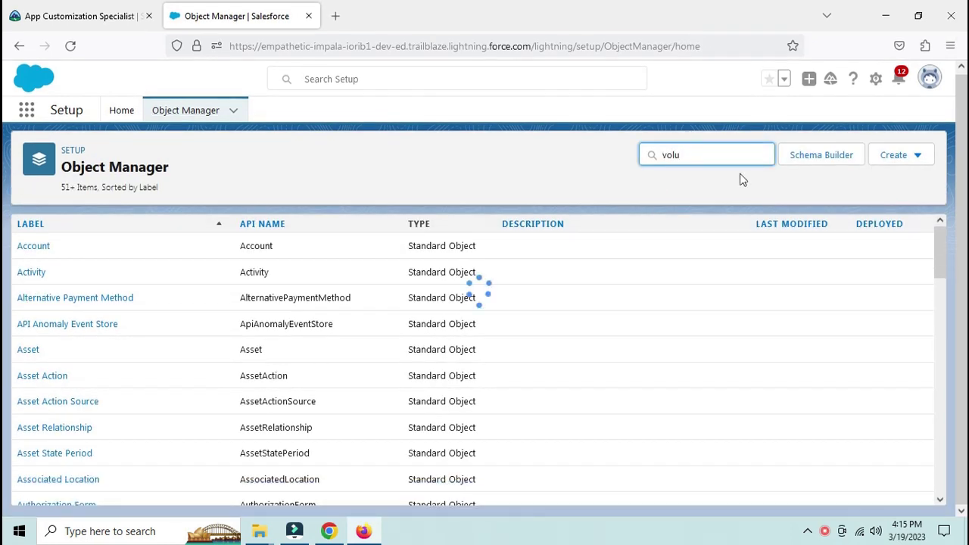
{"action": "left_click", "coordinate": [86, 356]}
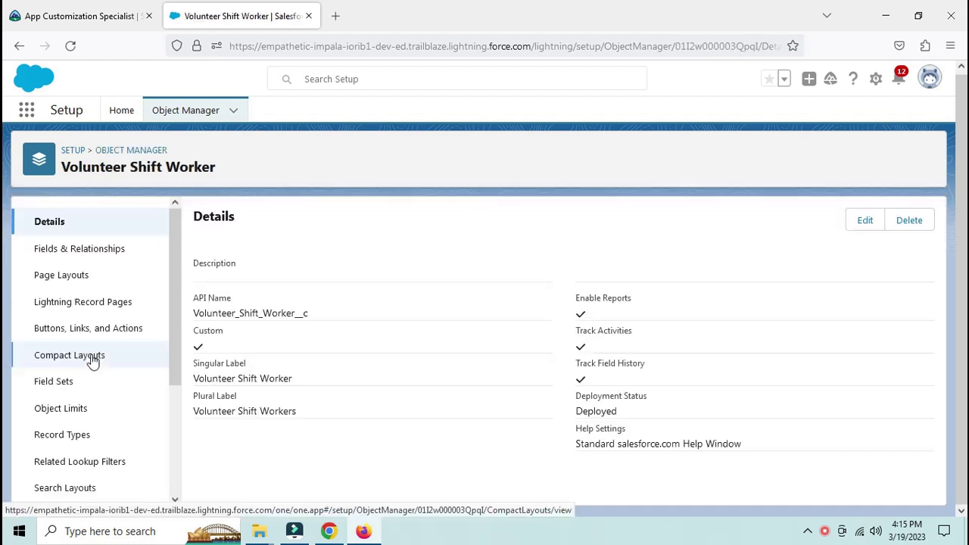
{"action": "left_click", "coordinate": [101, 251]}
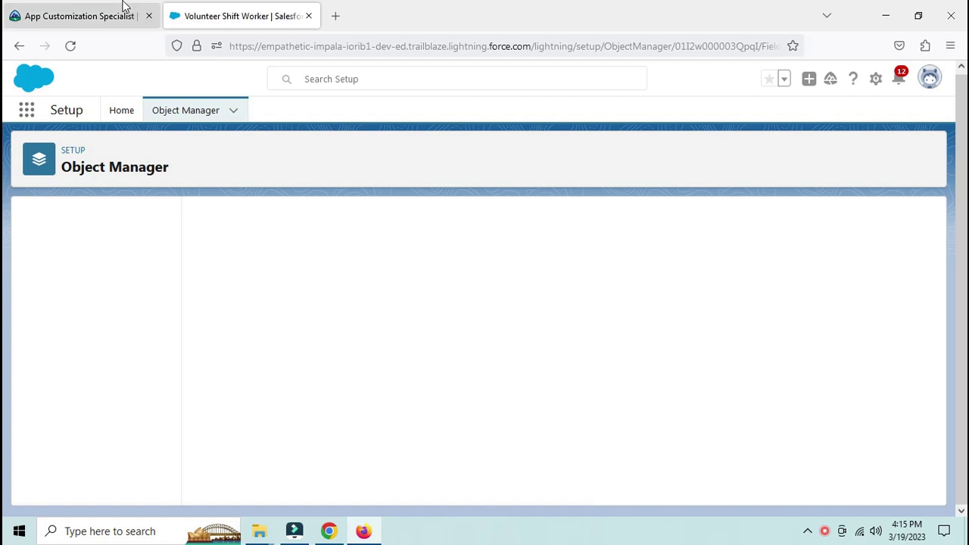
Copy the field name Volunteer Job from the requirements table on the Trailhead page and return to Volunteer Shift Worker's fields in Salesforce
{"action": "left_click", "coordinate": [124, 9]}
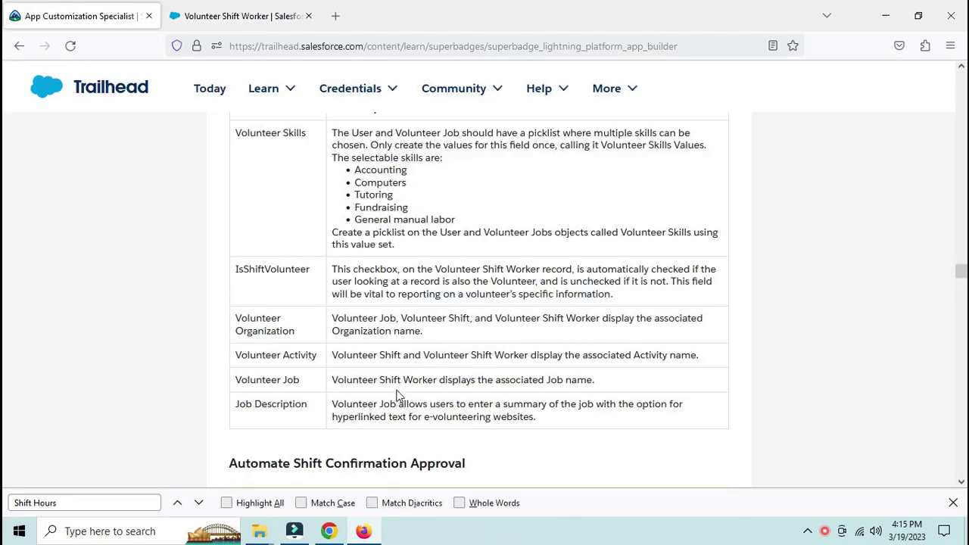
{"action": "left_click", "coordinate": [261, 11]}
{"action": "left_click", "coordinate": [53, 8]}
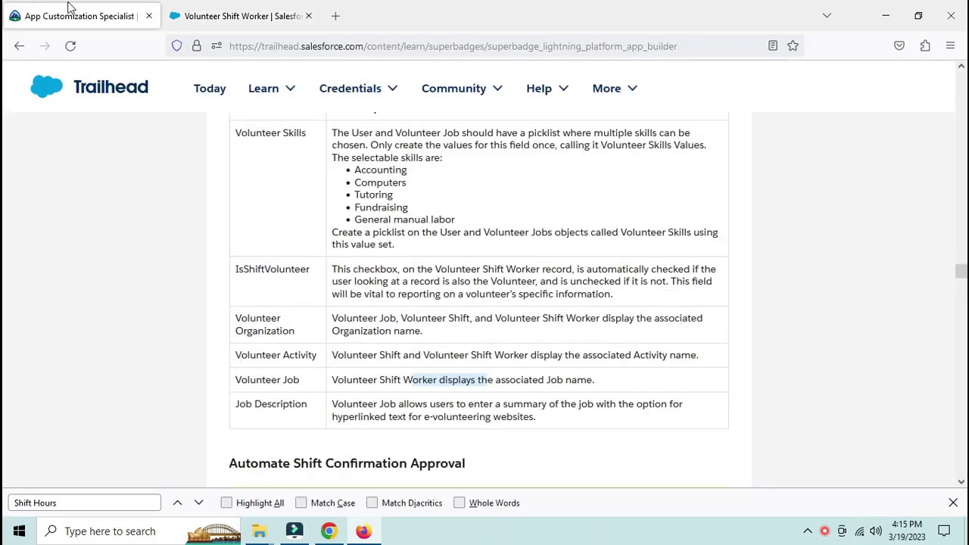
{"action": "left_click", "coordinate": [212, 19]}
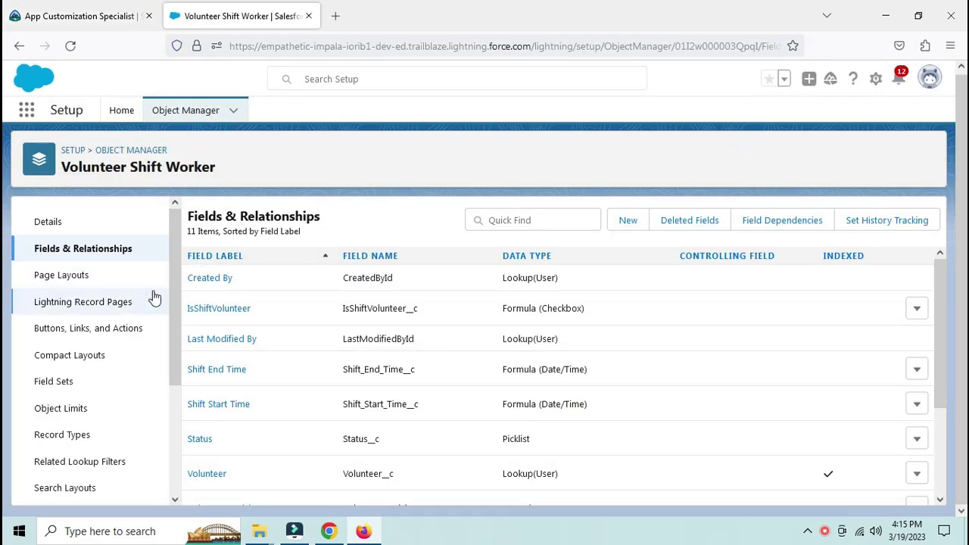
{"action": "left_click", "coordinate": [94, 21]}
{"action": "left_click", "coordinate": [297, 383]}
{"action": "triple_click", "coordinate": [239, 379]}
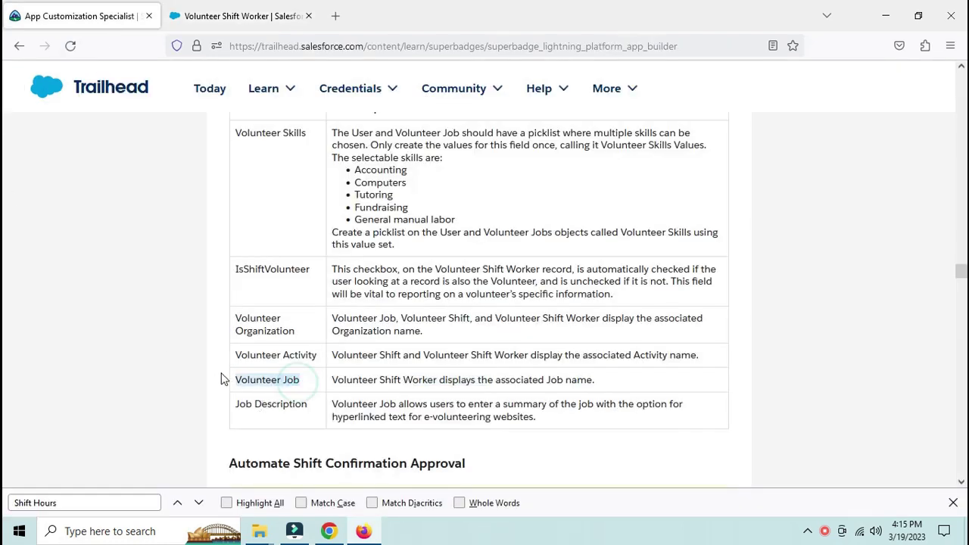
{"action": "left_click", "coordinate": [259, 15]}
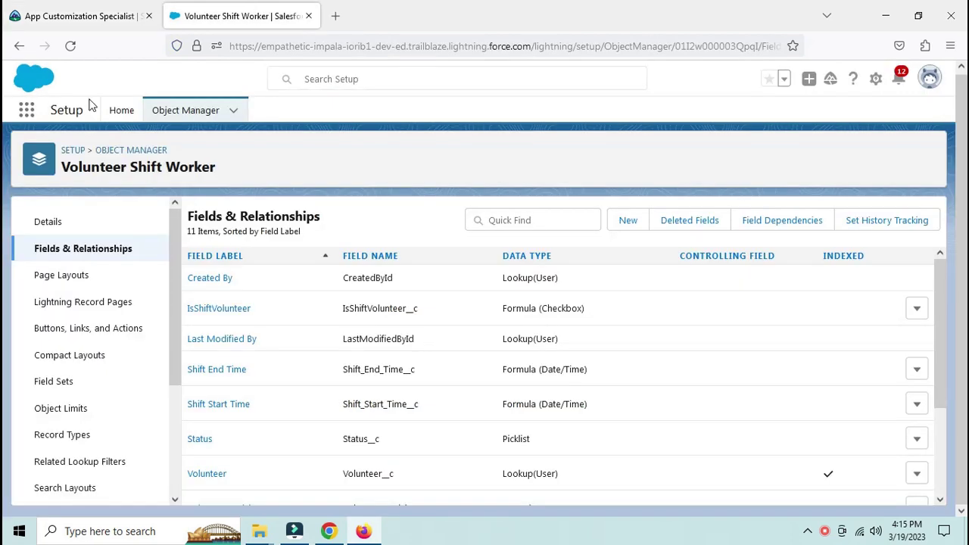
Start a new custom formula field on Volunteer Shift Worker and label it Volunteer Job, with the field name Volunteer_Job
{"action": "left_click", "coordinate": [627, 221]}
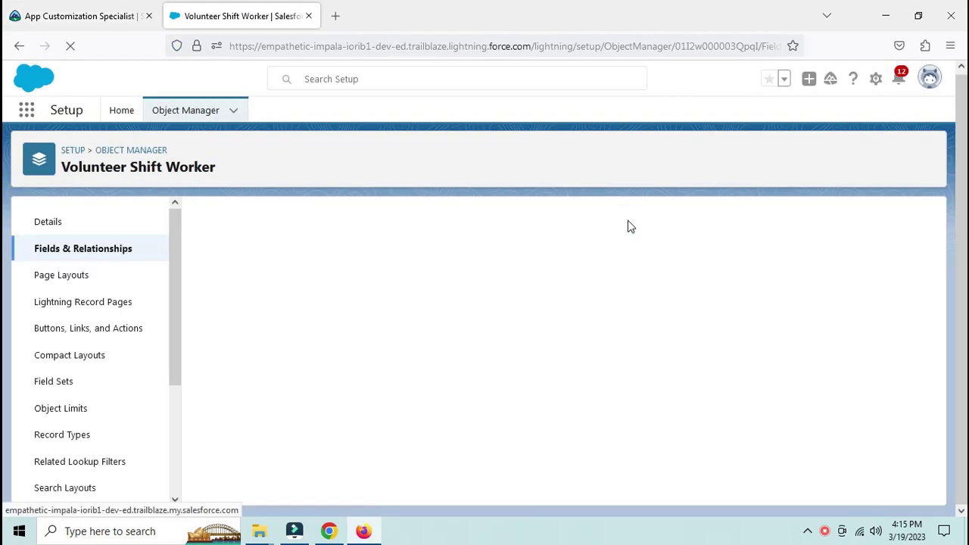
{"action": "left_click", "coordinate": [48, 18]}
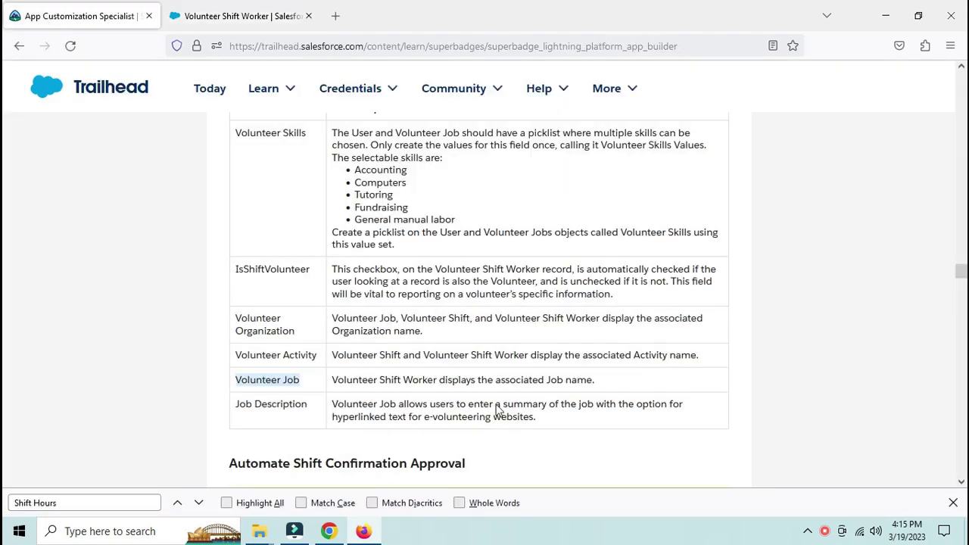
{"action": "left_click", "coordinate": [238, 21]}
{"action": "left_click", "coordinate": [239, 429]}
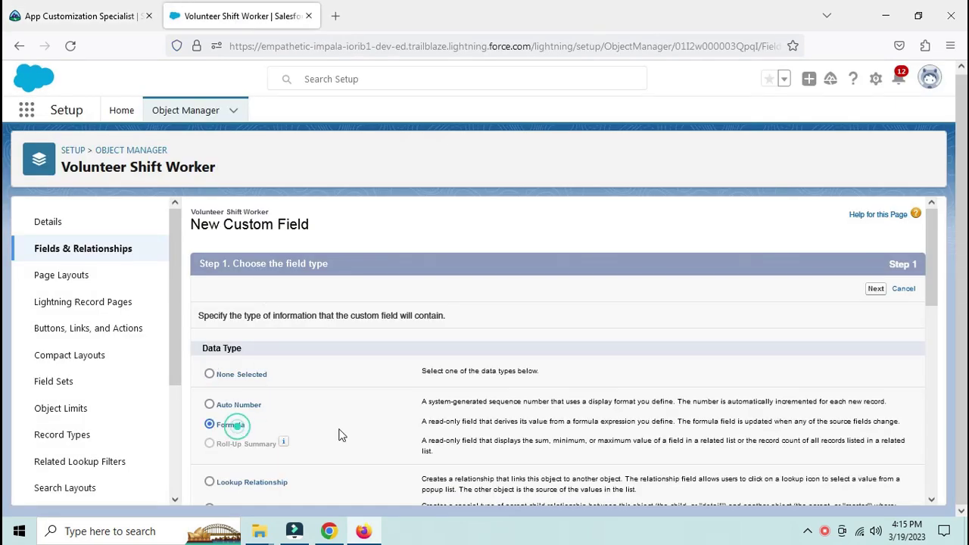
{"action": "left_click", "coordinate": [875, 289]}
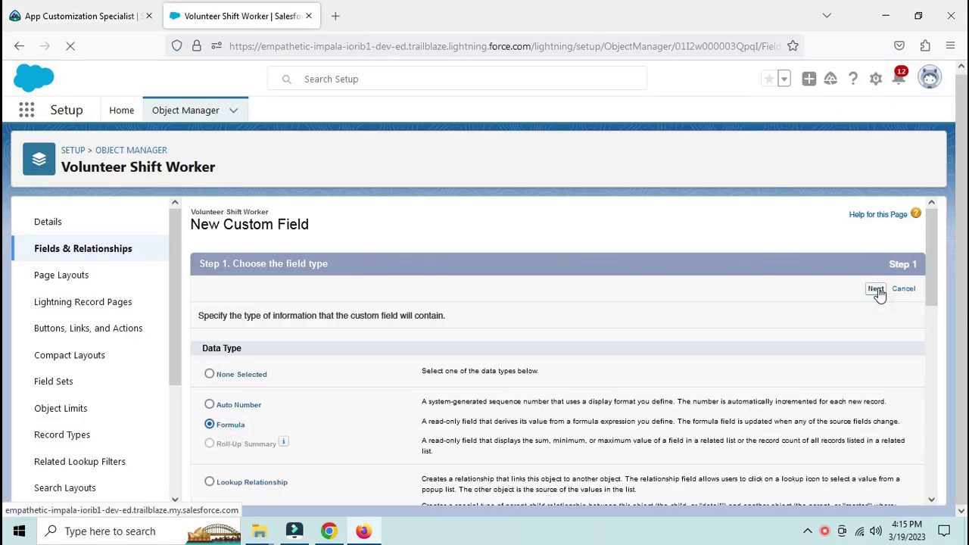
{"action": "left_click", "coordinate": [397, 319]}
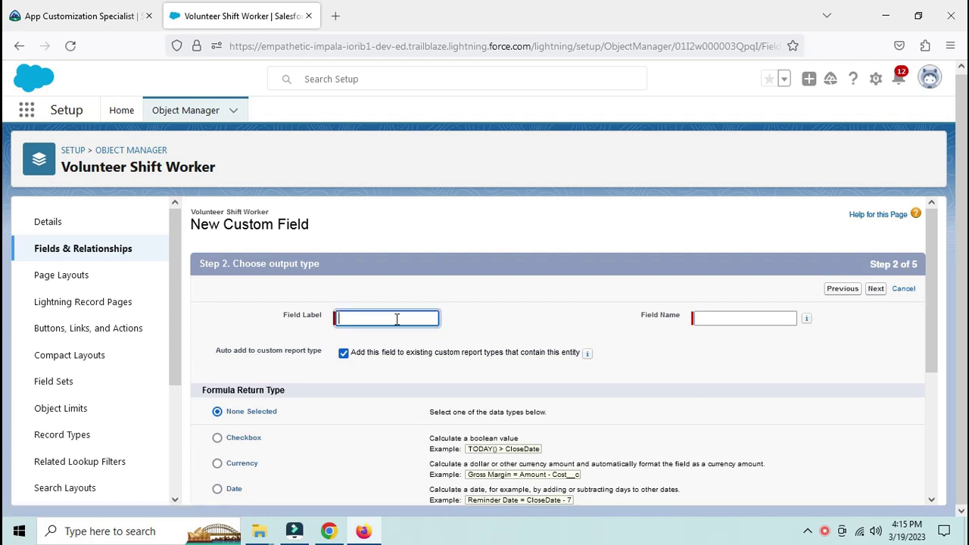
{"action": "type", "text": "Volunteer Job"}
{"action": "left_click", "coordinate": [491, 320]}
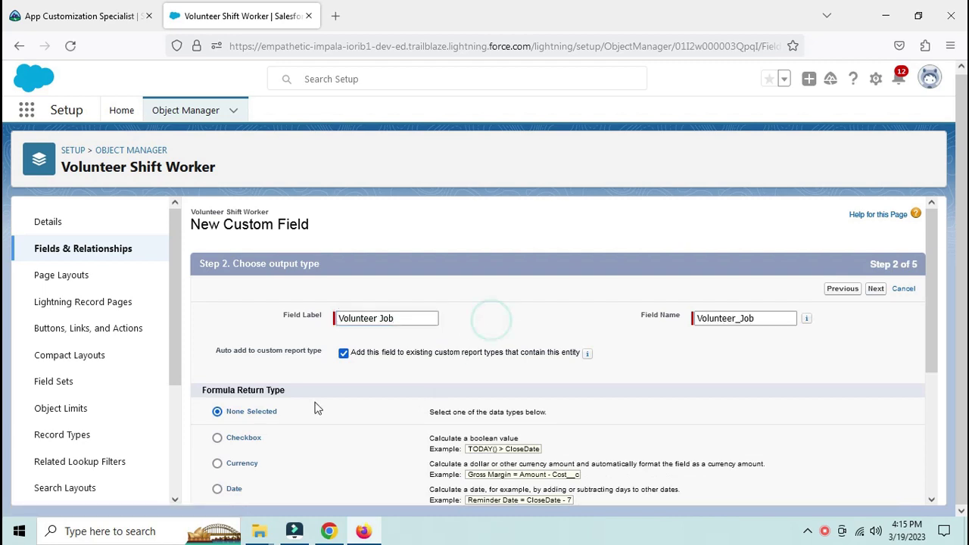
Set the return type of the Volunteer Job formula to Text and continue to the formula editor
{"action": "scroll", "coordinate": [261, 454], "scroll_direction": "down", "scroll_amount": 5}
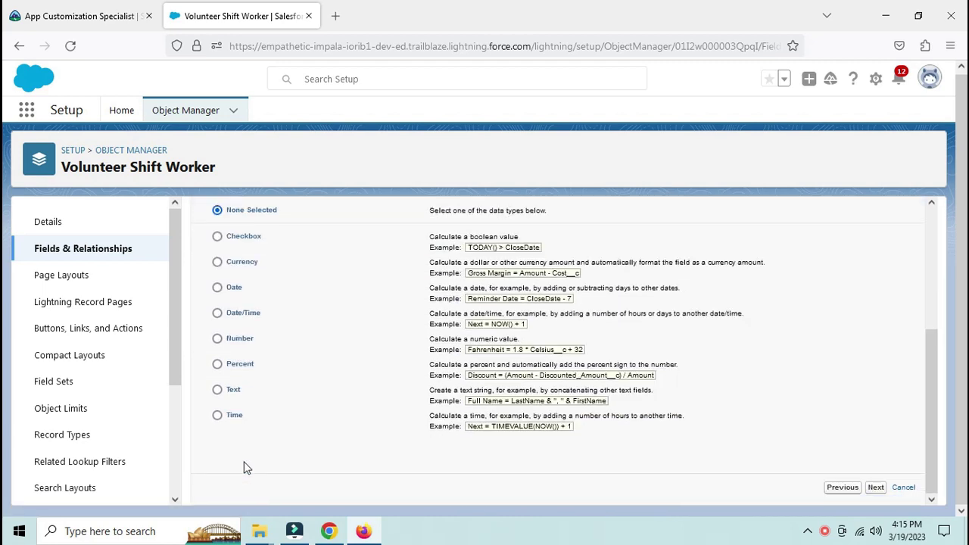
{"action": "left_click", "coordinate": [233, 393]}
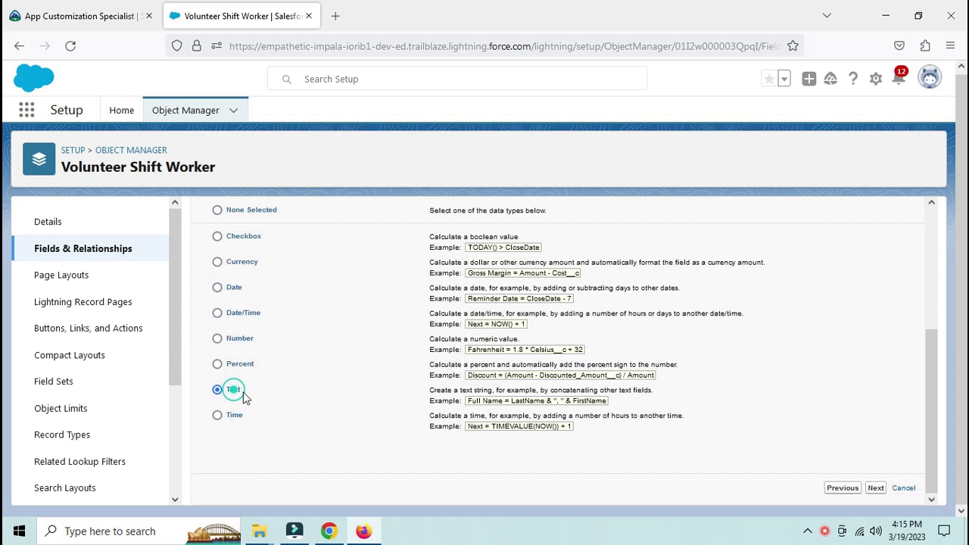
{"action": "left_click", "coordinate": [875, 489]}
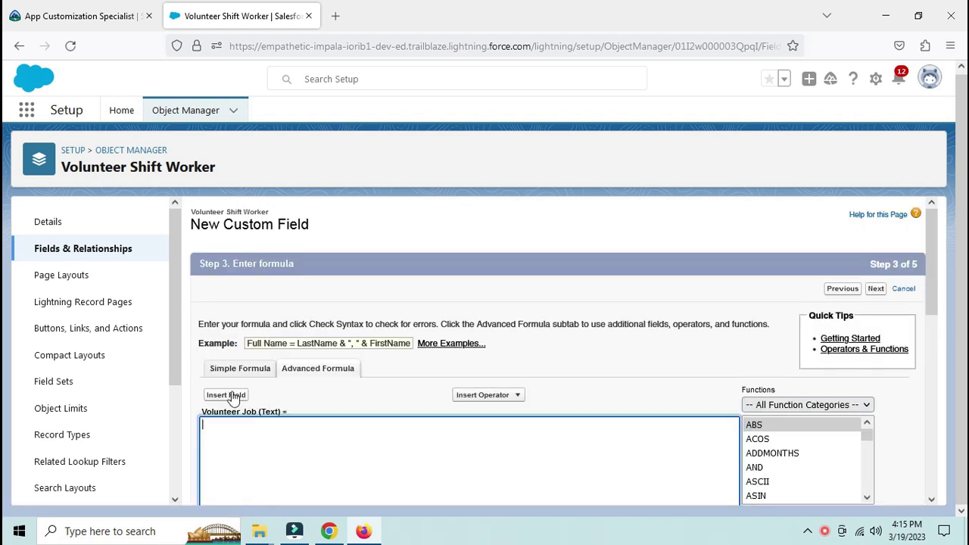
Insert the Volunteer Job Name field, Volunteer_Shift__r.Volunteer_Job__r.Name, through the related Volunteer Shift and Volunteer Job as the Volunteer Job formula
{"action": "left_click", "coordinate": [226, 395]}
{"action": "scroll", "coordinate": [493, 393], "scroll_direction": "down", "scroll_amount": 5}
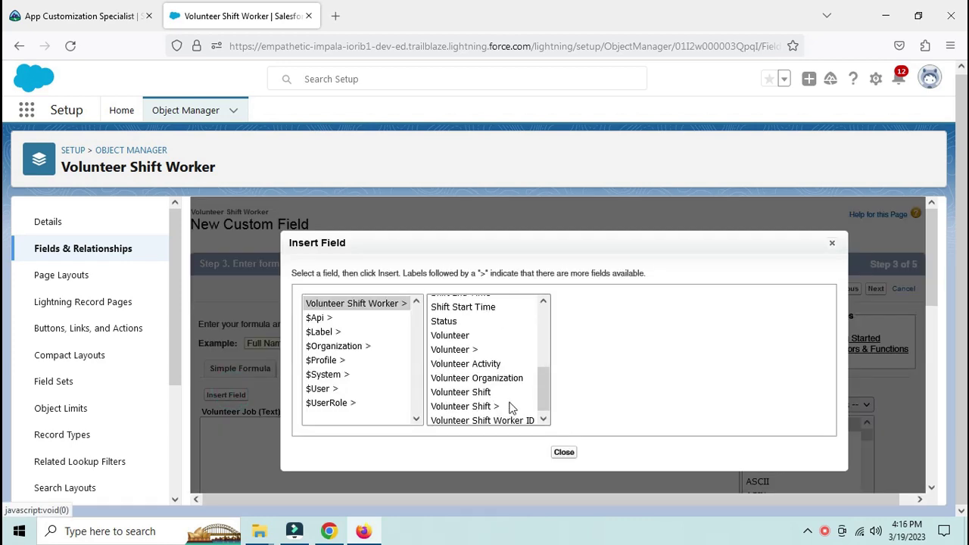
{"action": "left_click", "coordinate": [508, 406]}
{"action": "scroll", "coordinate": [656, 371], "scroll_direction": "down", "scroll_amount": 5}
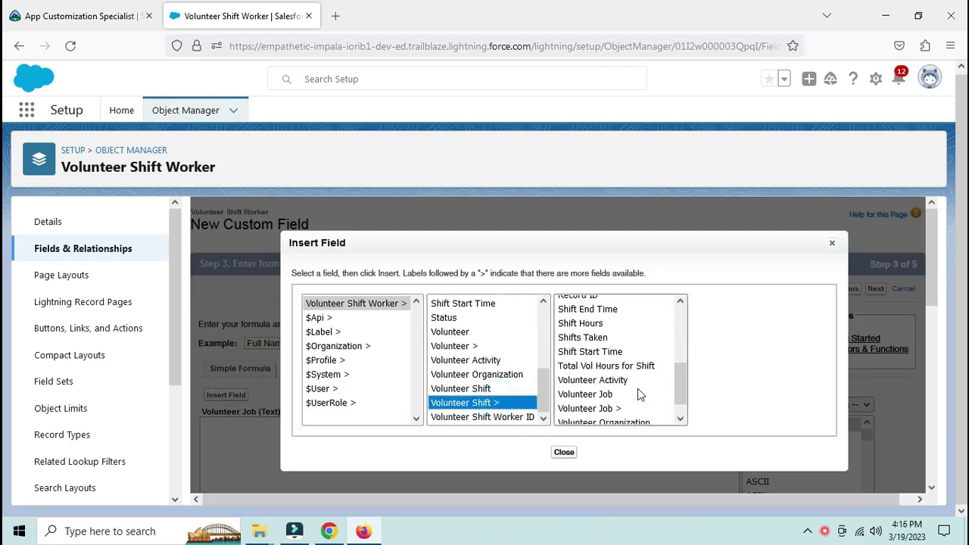
{"action": "left_click", "coordinate": [624, 408]}
{"action": "scroll", "coordinate": [751, 372], "scroll_direction": "down", "scroll_amount": 3}
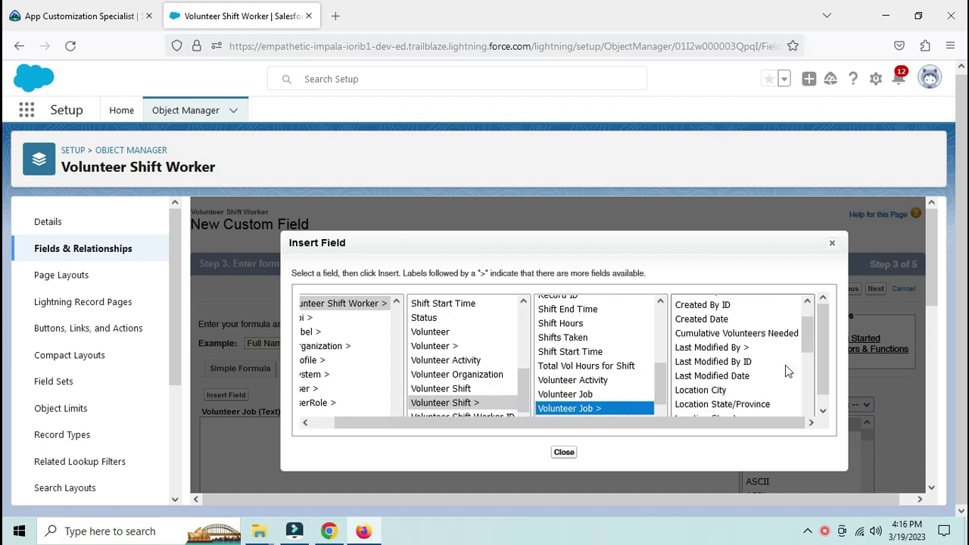
{"action": "scroll", "coordinate": [746, 366], "scroll_direction": "down", "scroll_amount": 2}
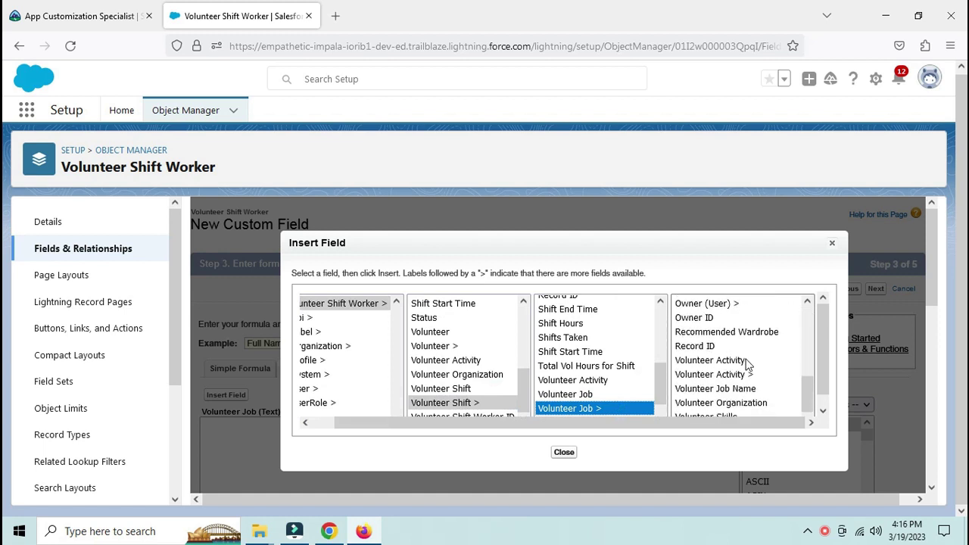
{"action": "left_click", "coordinate": [759, 388]}
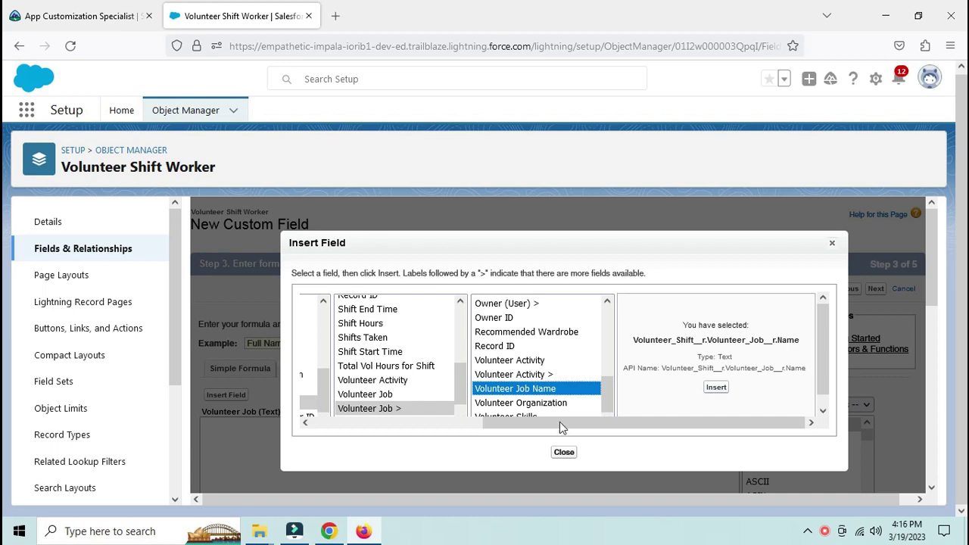
{"action": "left_click_drag", "start_coordinate": [557, 422], "coordinate": [610, 426]}
{"action": "left_click", "coordinate": [717, 388]}
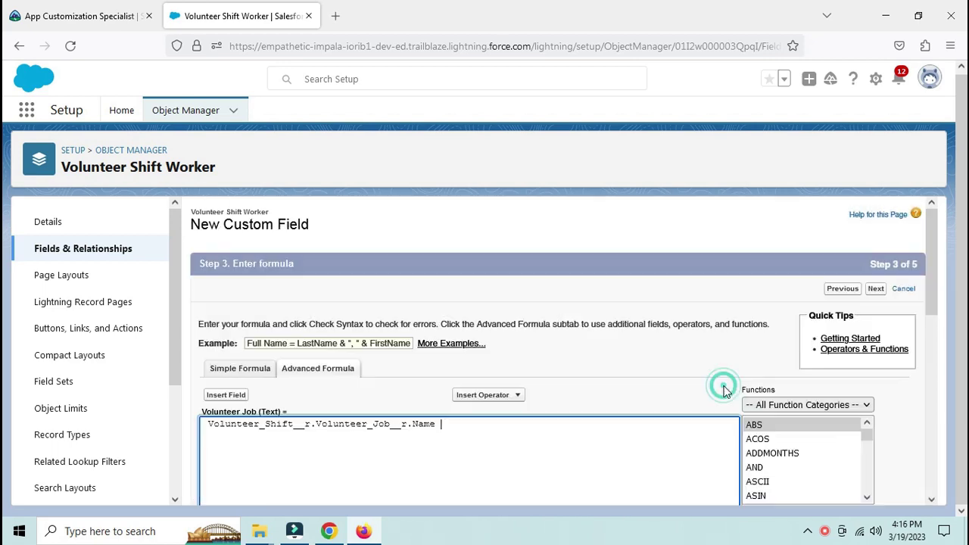
Check the Volunteer Job formula's syntax and save the field with the default field-level security and the Volunteer Shift Worker Layout
{"action": "scroll", "coordinate": [320, 392], "scroll_direction": "down", "scroll_amount": 5}
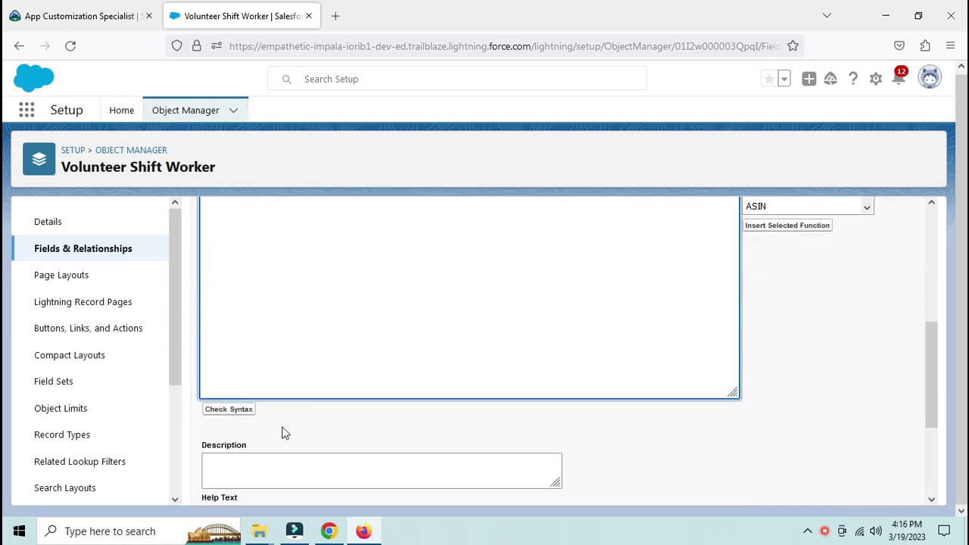
{"action": "left_click", "coordinate": [231, 409]}
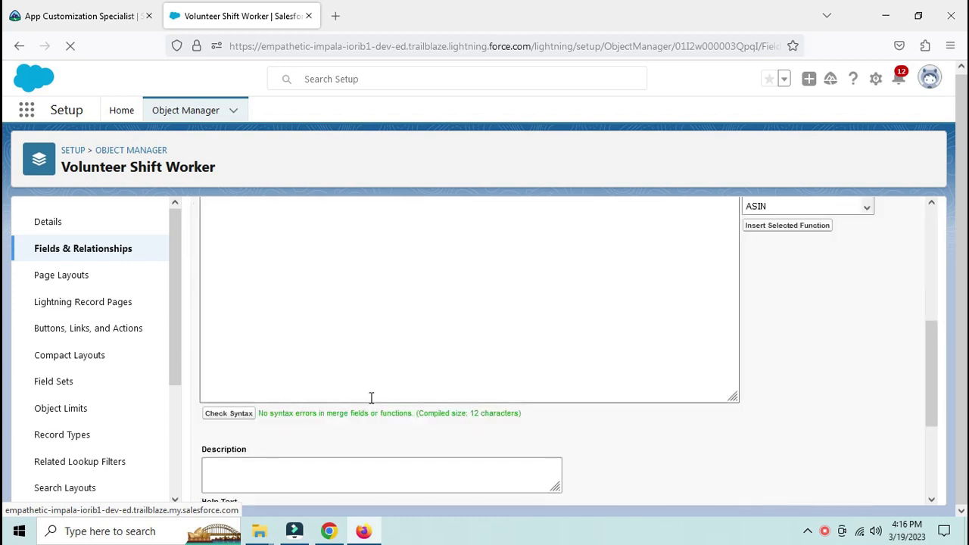
{"action": "scroll", "coordinate": [867, 310], "scroll_direction": "up", "scroll_amount": 3}
{"action": "left_click", "coordinate": [876, 290]}
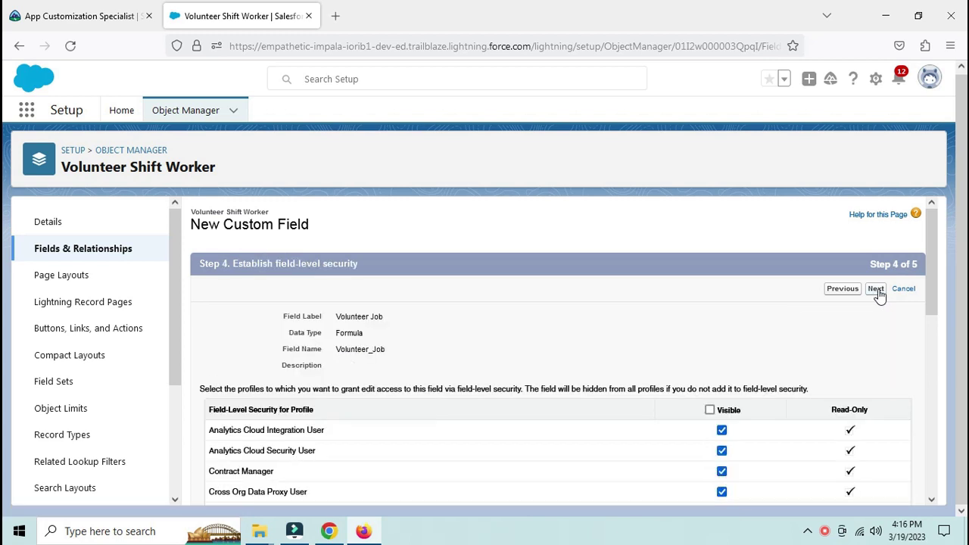
{"action": "left_click", "coordinate": [876, 292]}
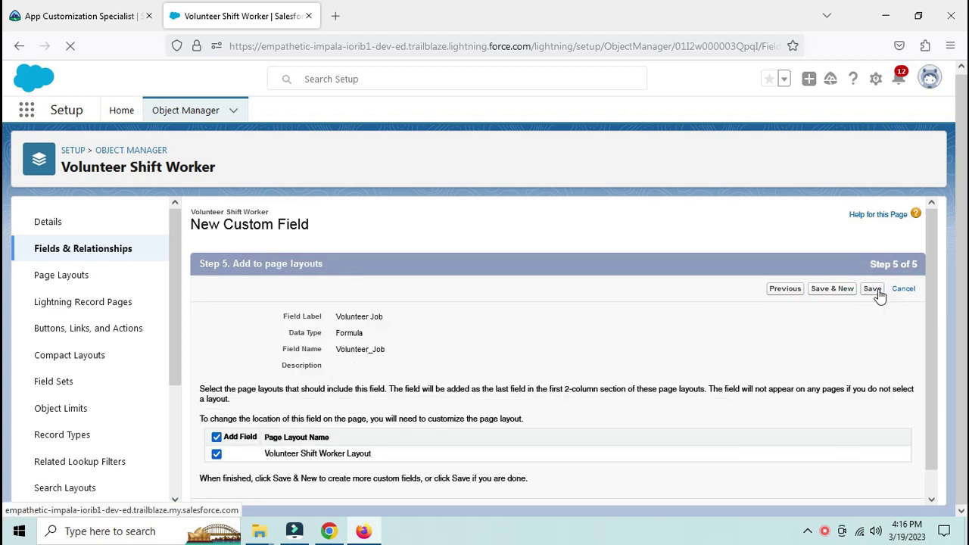
{"action": "left_click", "coordinate": [872, 291]}
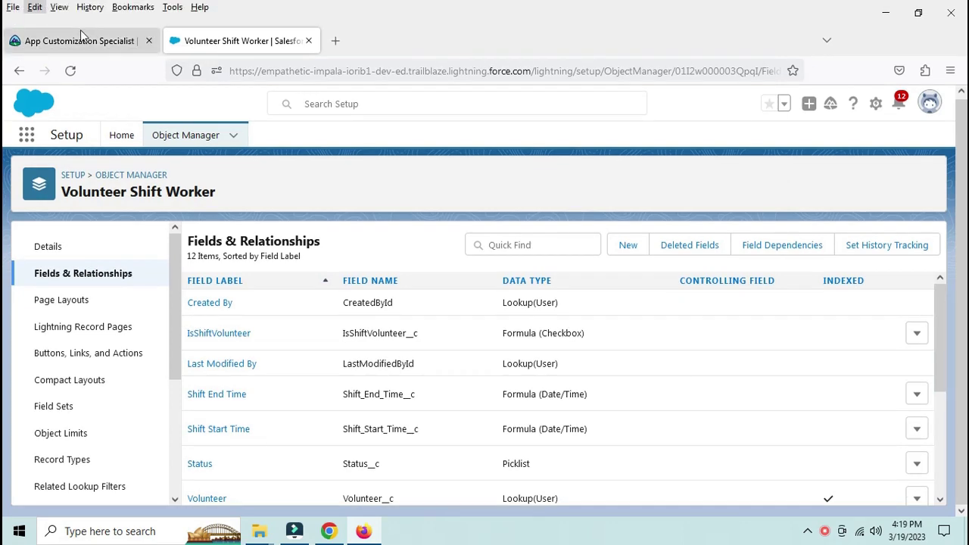
Copy the field name Job Description from the requirements table on the Trailhead page and return to Salesforce
{"action": "left_click", "coordinate": [81, 29]}
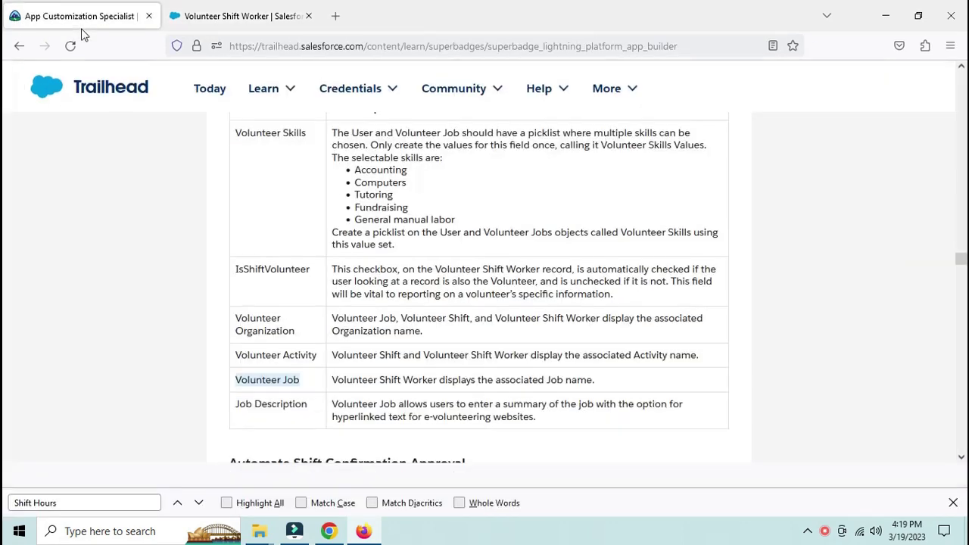
{"action": "left_click_drag", "start_coordinate": [309, 405], "coordinate": [231, 409]}
{"action": "key", "text": "ctrl+c"}
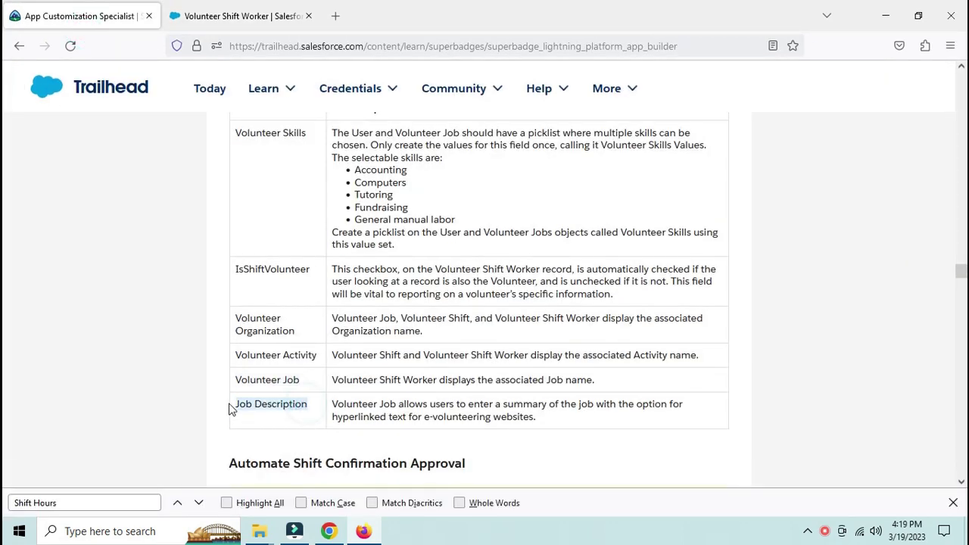
{"action": "left_click", "coordinate": [258, 14]}
{"action": "key", "text": "ctrl+shift+Tab"}
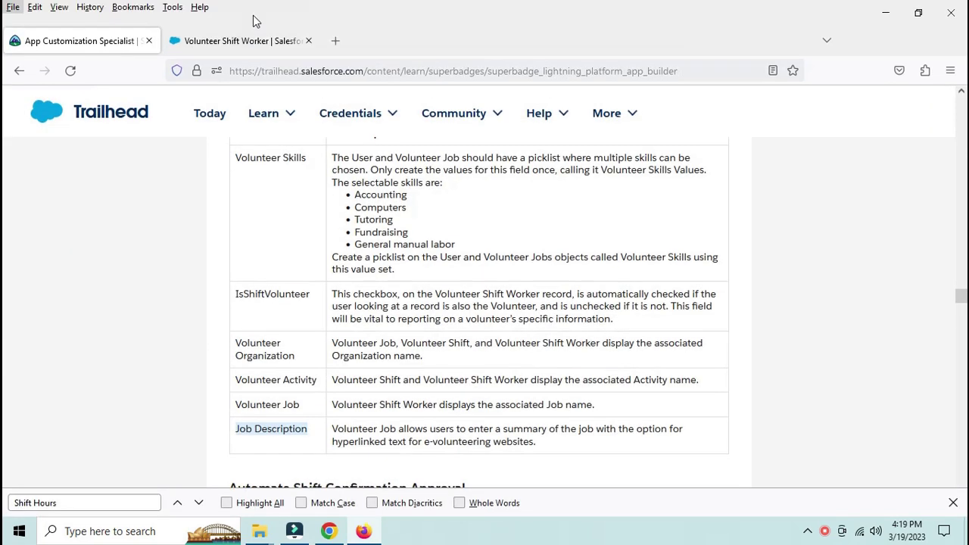
{"action": "left_click", "coordinate": [271, 40]}
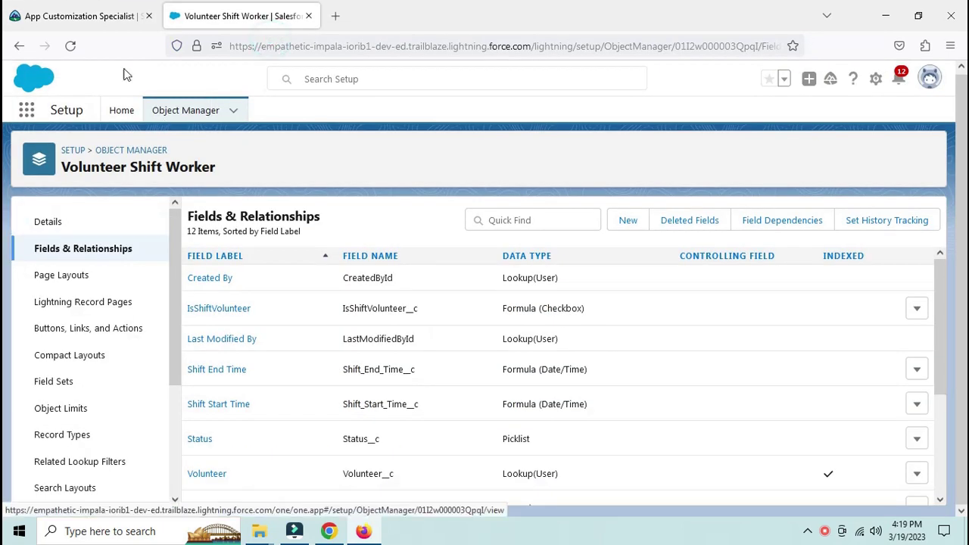
{"action": "left_click", "coordinate": [133, 17]}
{"action": "left_click", "coordinate": [253, 19]}
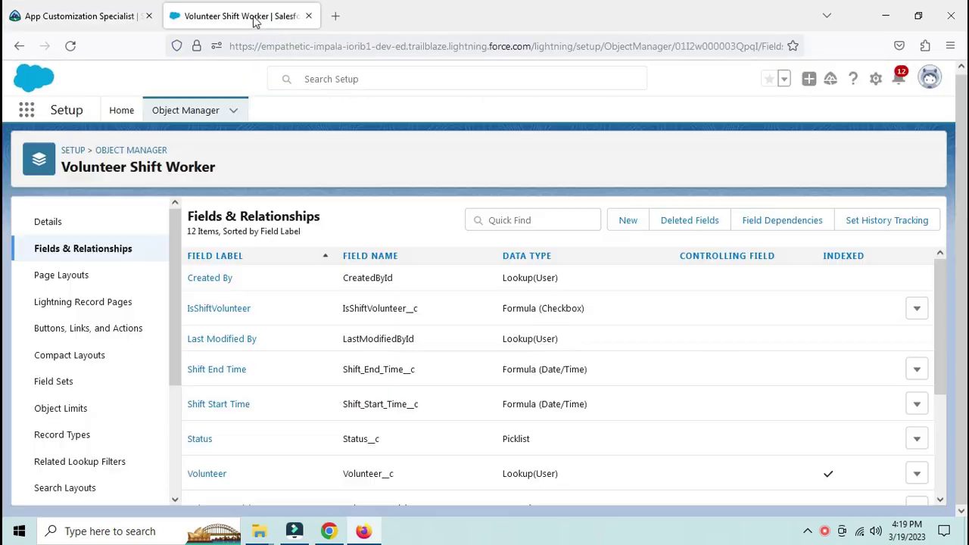
Find the Volunteer Job object in Object Manager with the search text volu, open it and recheck the Job Description requirement on Trailhead
{"action": "left_click", "coordinate": [189, 110]}
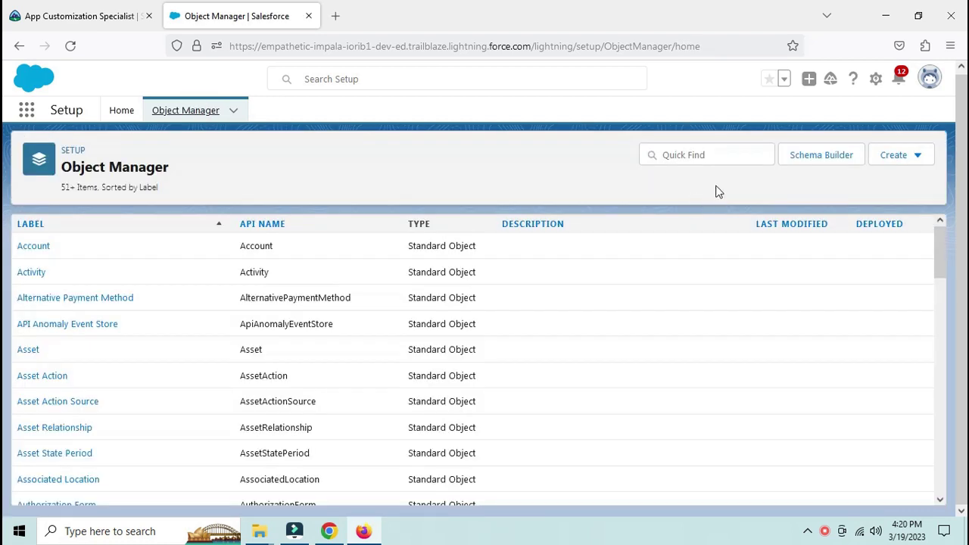
{"action": "left_click", "coordinate": [720, 154]}
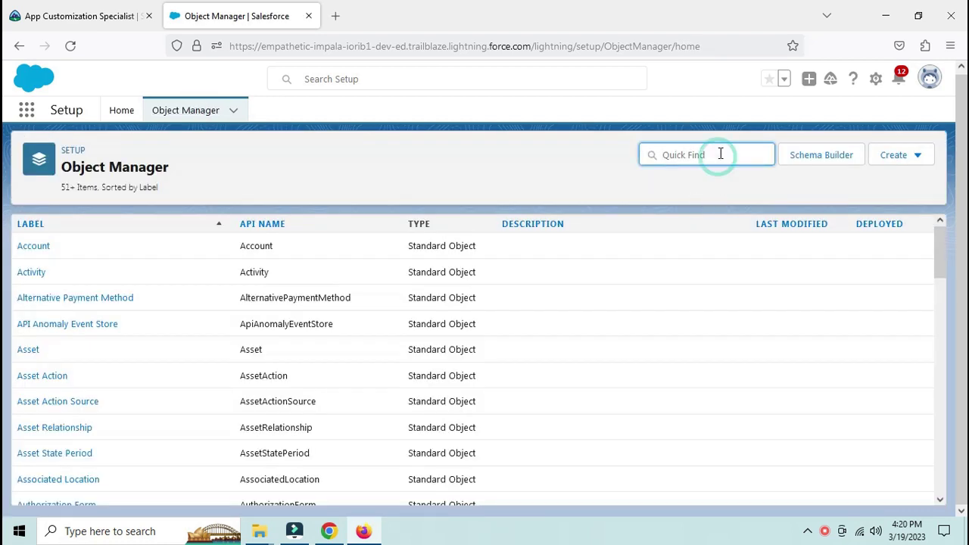
{"action": "type", "text": "volu"}
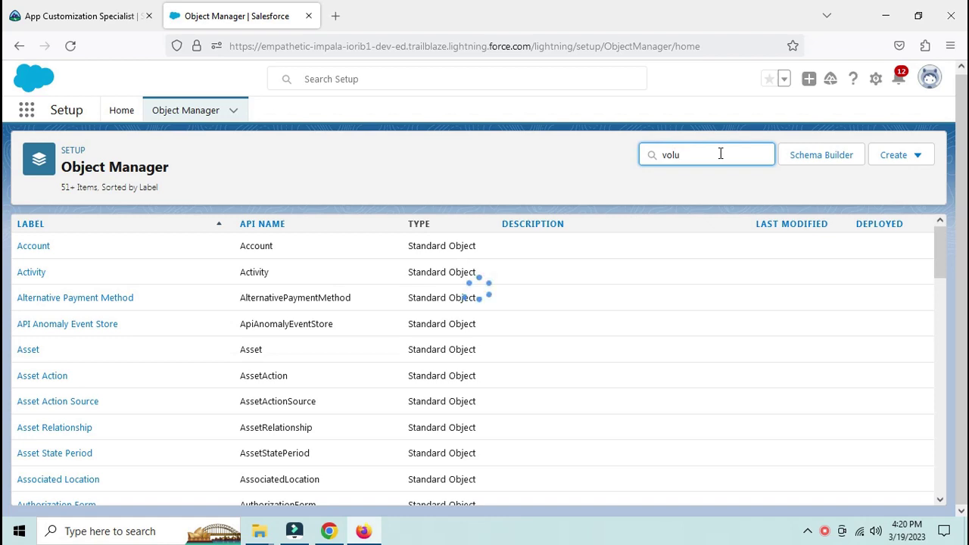
{"action": "left_click", "coordinate": [57, 285]}
{"action": "left_click", "coordinate": [104, 16]}
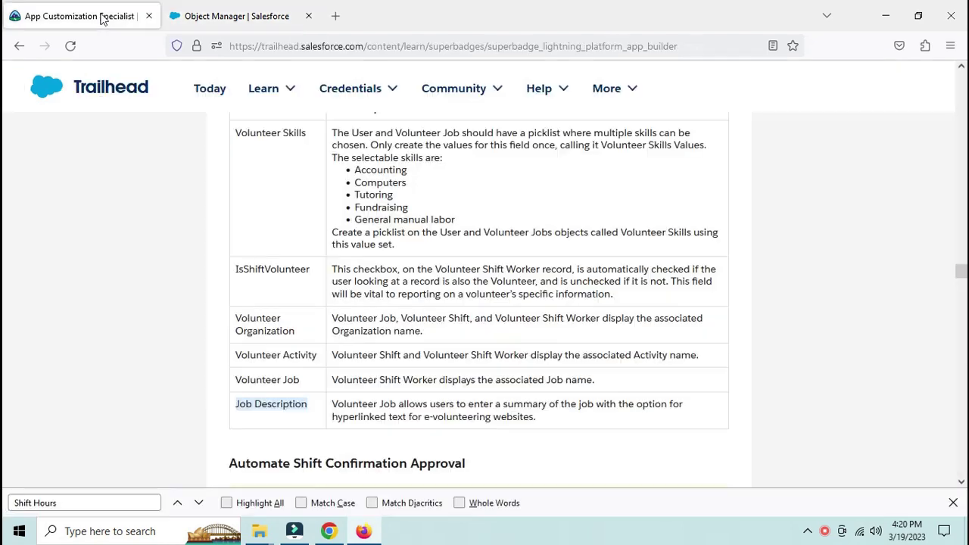
{"action": "left_click", "coordinate": [287, 23]}
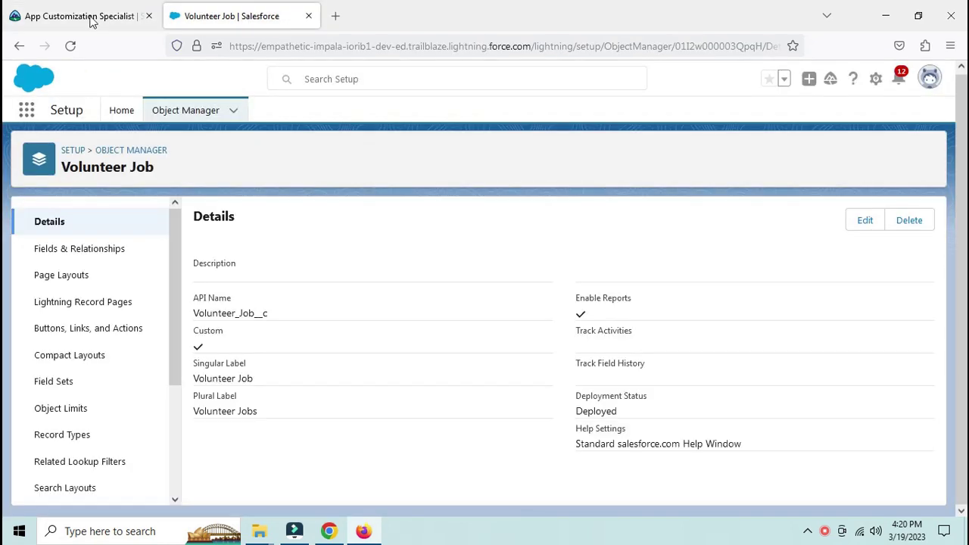
{"action": "left_click", "coordinate": [86, 22]}
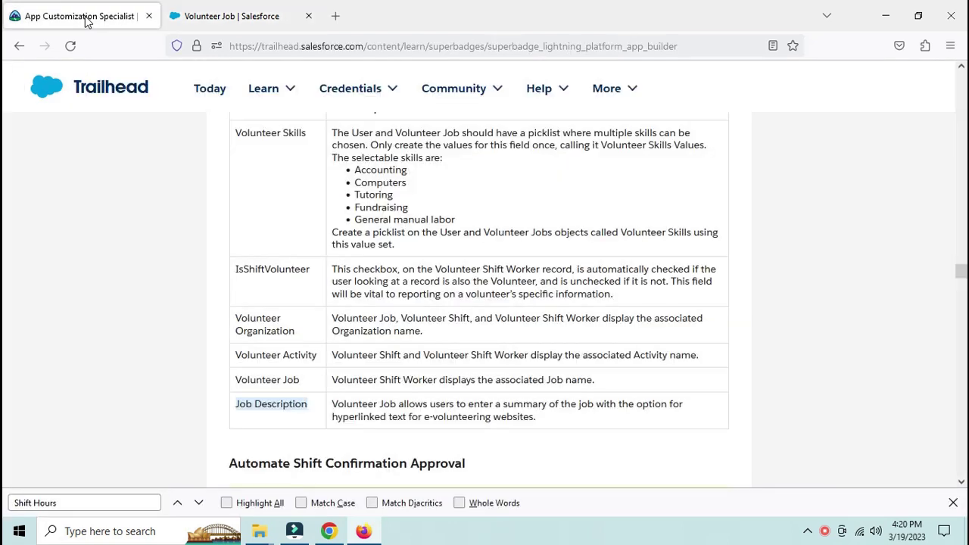
{"action": "left_click", "coordinate": [264, 12]}
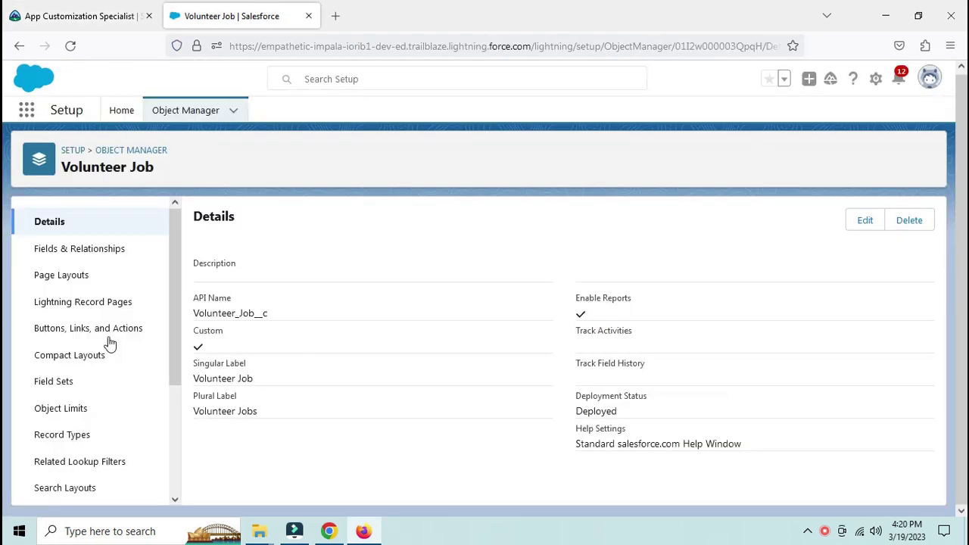
Start a new custom field on the Volunteer Job object with the data type Text Area (Rich)
{"action": "left_click", "coordinate": [112, 260]}
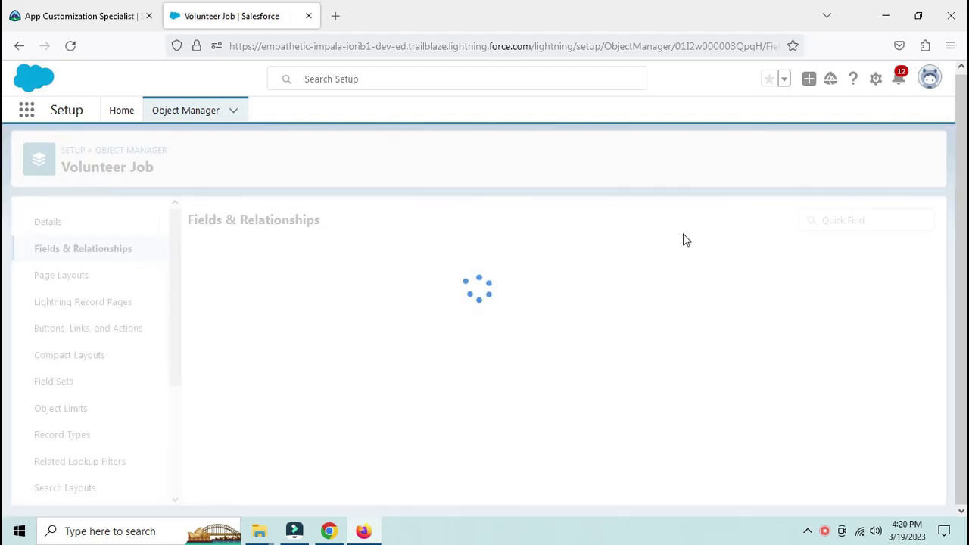
{"action": "left_click", "coordinate": [632, 219]}
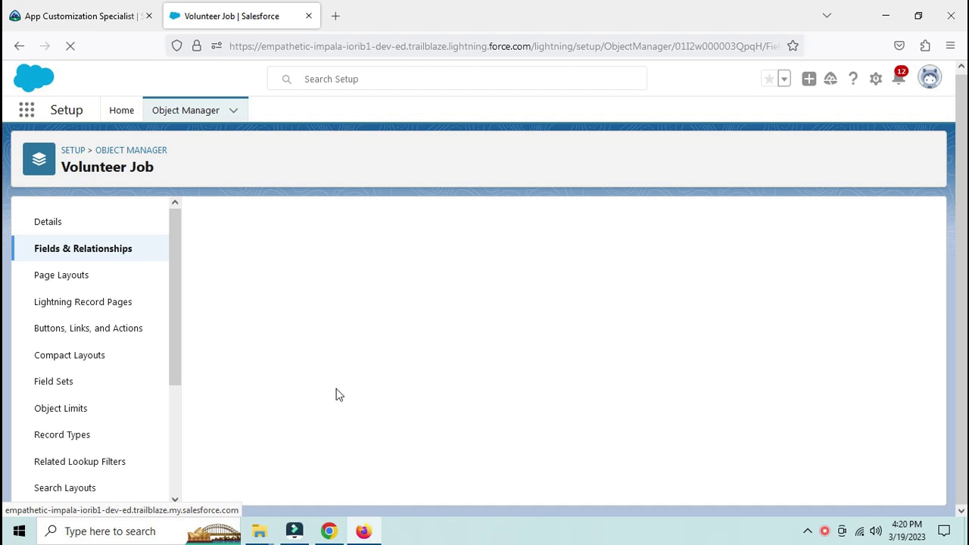
{"action": "scroll", "coordinate": [350, 394], "scroll_direction": "down", "scroll_amount": 5}
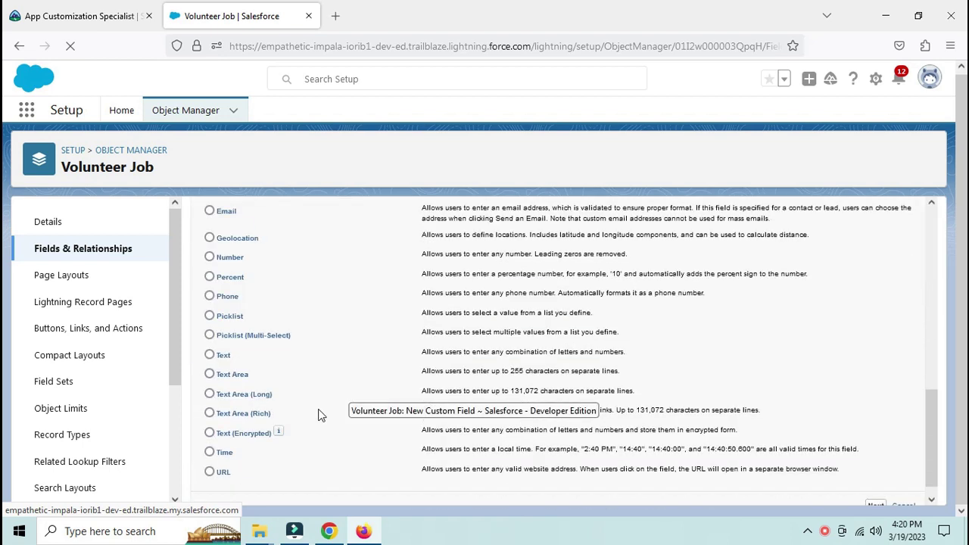
{"action": "left_click", "coordinate": [259, 415]}
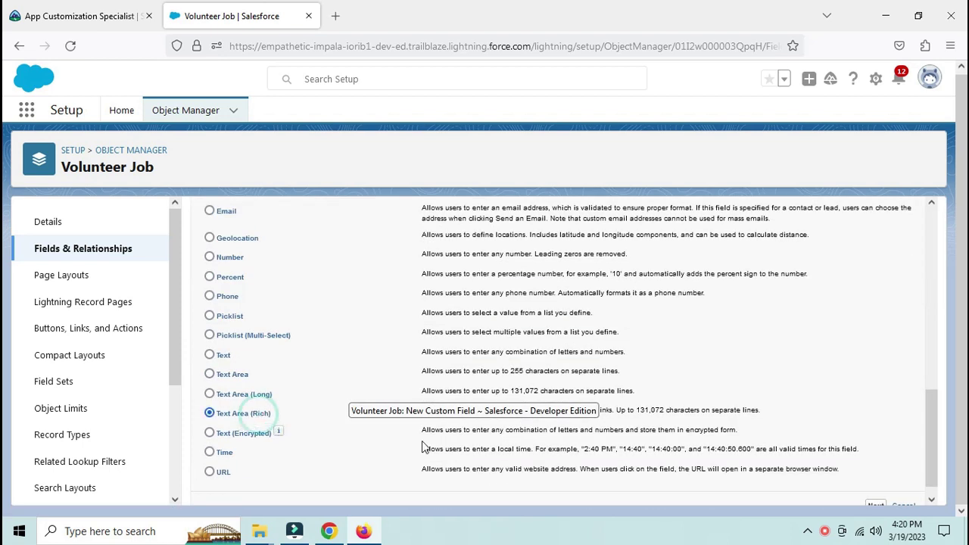
{"action": "scroll", "coordinate": [833, 440], "scroll_direction": "up", "scroll_amount": 4}
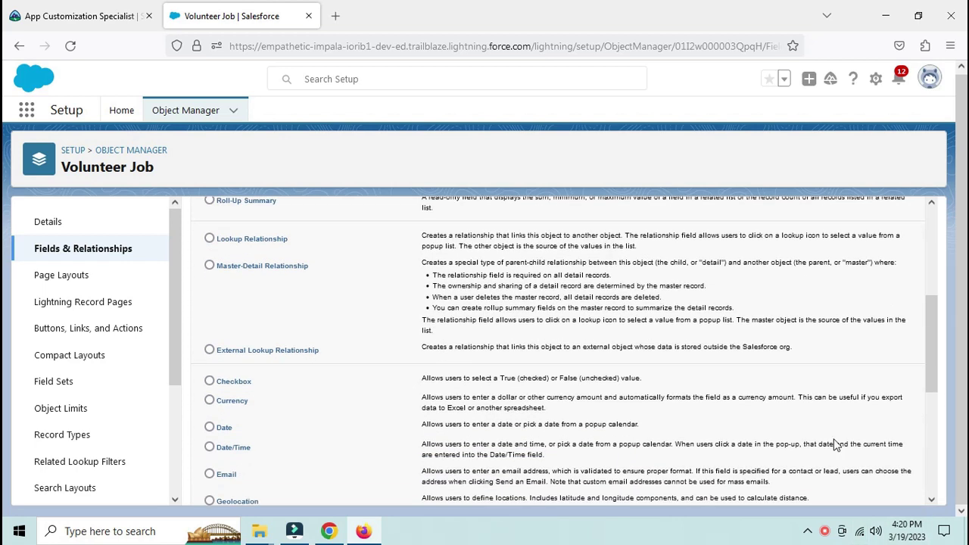
{"action": "scroll", "coordinate": [801, 409], "scroll_direction": "down", "scroll_amount": 5}
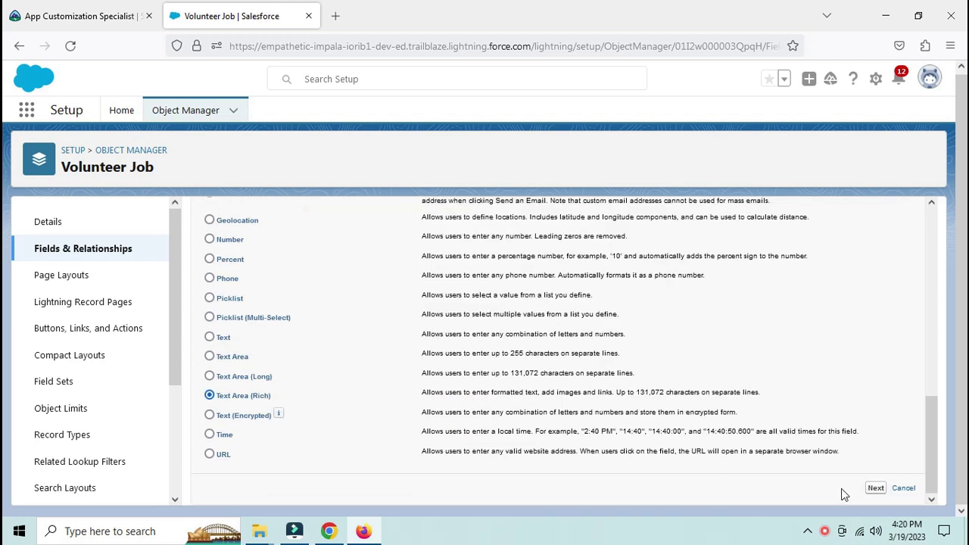
{"action": "left_click", "coordinate": [875, 487]}
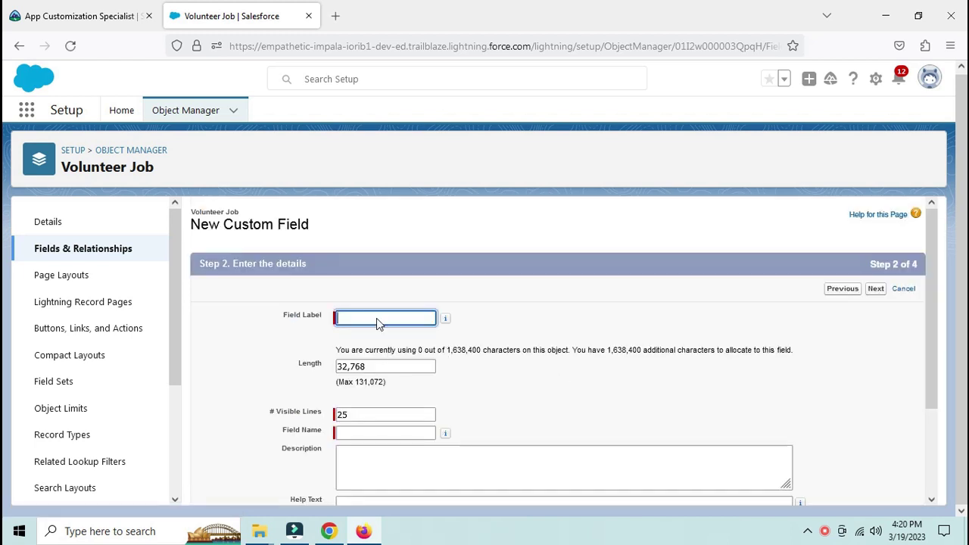
Label the rich text field Job Description, with the field name Job_Description, and save it with default security and the Volunteer Job Layout
{"action": "left_click", "coordinate": [376, 318]}
{"action": "key", "text": "ctrl+v"}
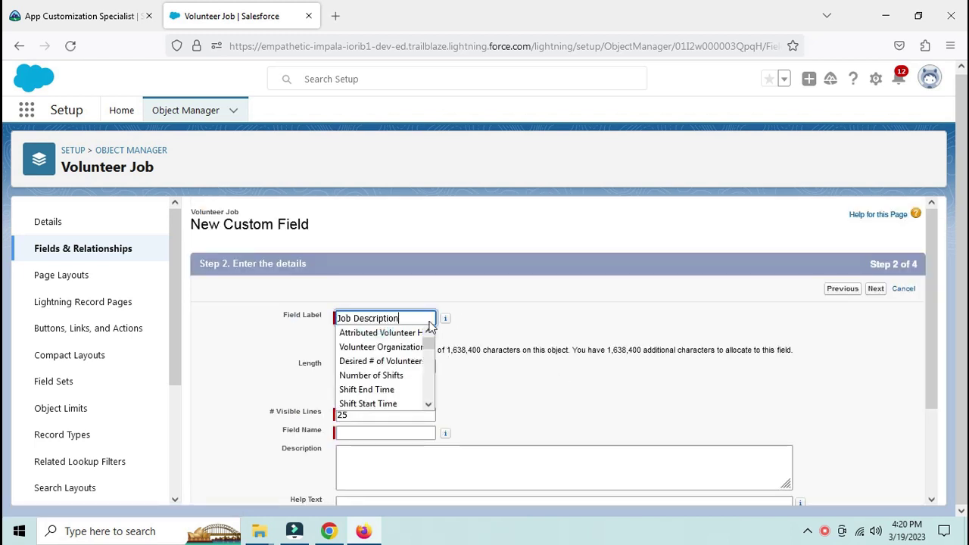
{"action": "left_click", "coordinate": [485, 323]}
{"action": "scroll", "coordinate": [469, 401], "scroll_direction": "down", "scroll_amount": 3}
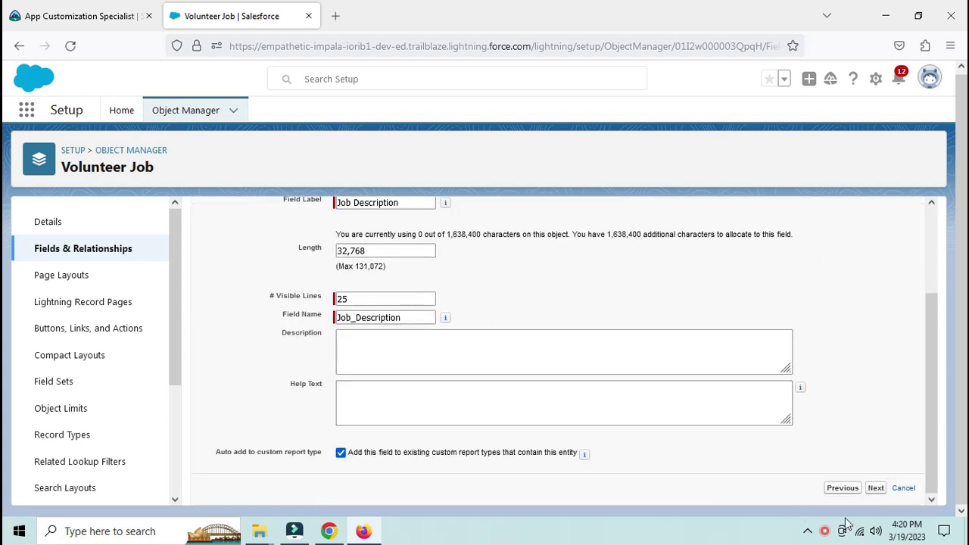
{"action": "left_click", "coordinate": [875, 491]}
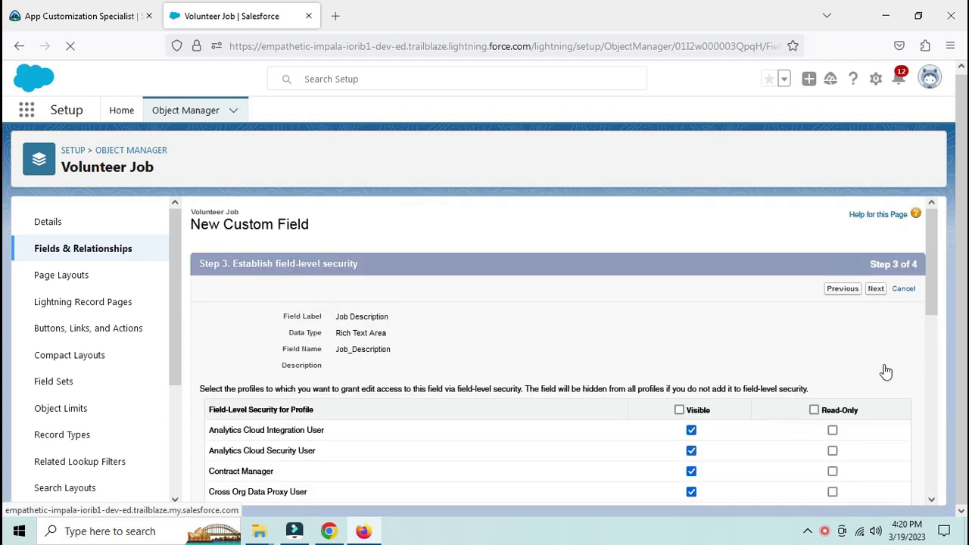
{"action": "left_click", "coordinate": [875, 291]}
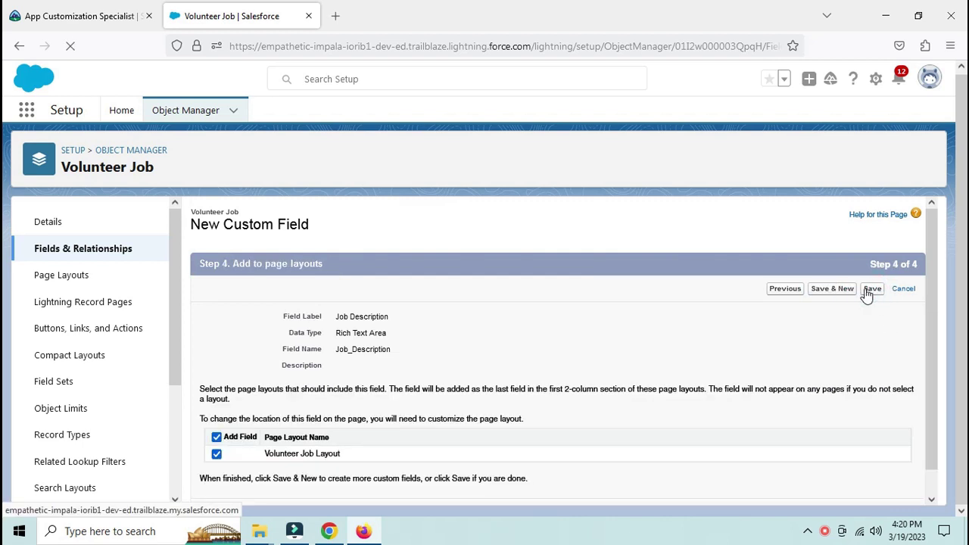
{"action": "left_click", "coordinate": [870, 288]}
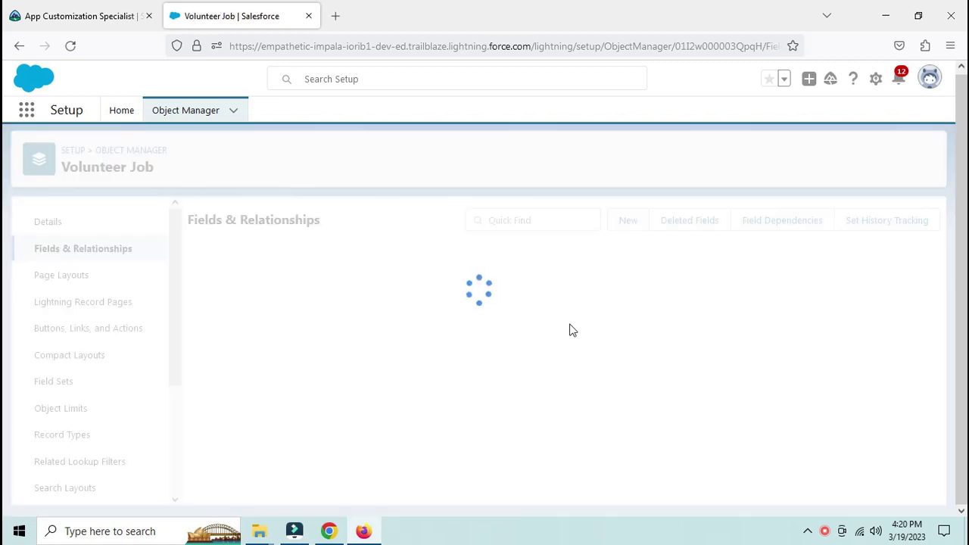
Return to the Trailhead superbadge page and run the challenge check for Create app fields
{"action": "key", "text": "ctrl+Tab"}
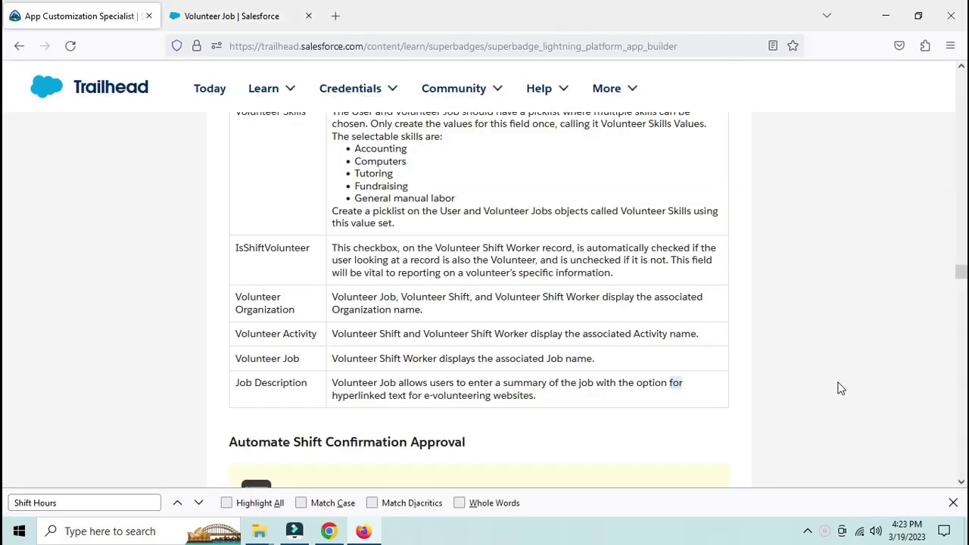
{"action": "key", "text": "alt"}
{"action": "scroll", "coordinate": [619, 357], "scroll_direction": "down", "scroll_amount": 8}
{"action": "scroll", "coordinate": [625, 359], "scroll_direction": "down", "scroll_amount": 15}
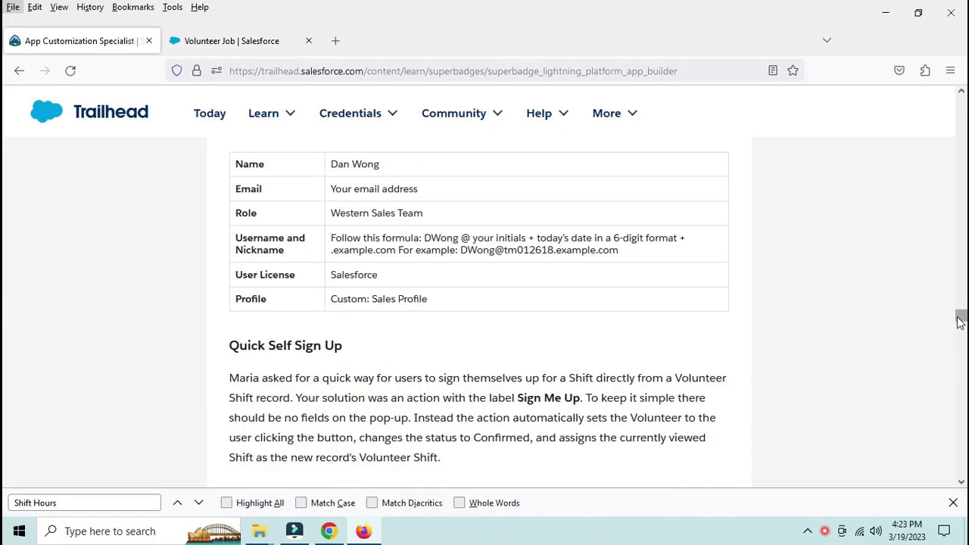
{"action": "scroll", "coordinate": [925, 454], "scroll_direction": "up", "scroll_amount": 15}
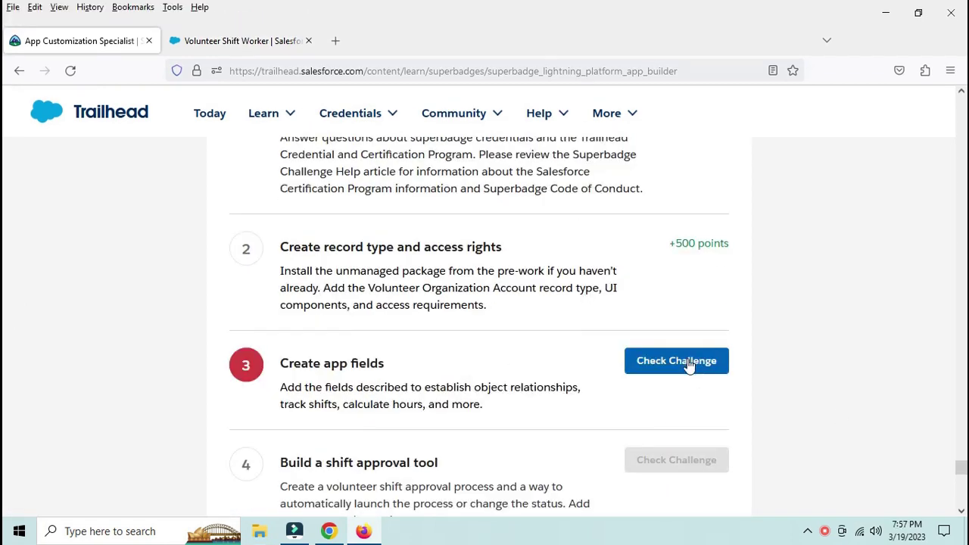
{"action": "left_click", "coordinate": [689, 363]}
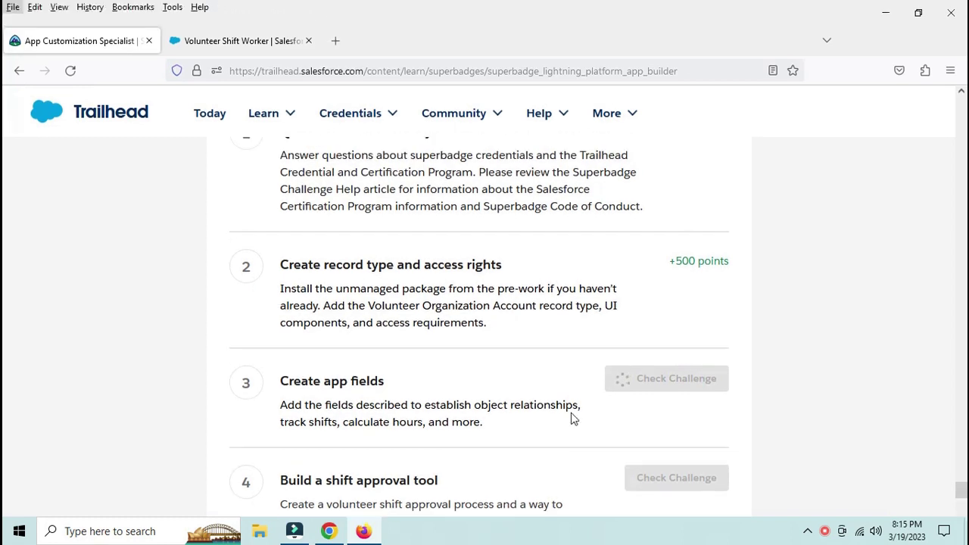
{"action": "scroll", "coordinate": [560, 410], "scroll_direction": "down", "scroll_amount": 2}
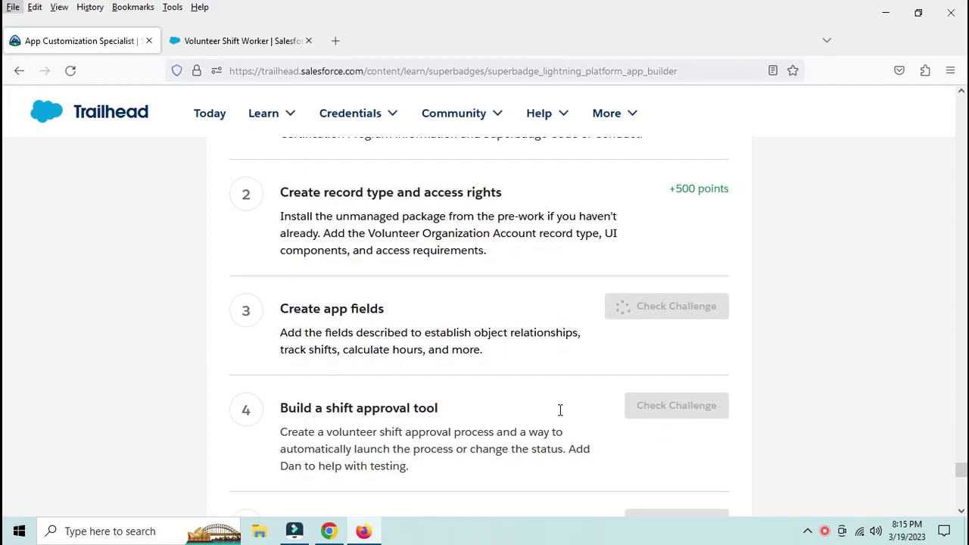